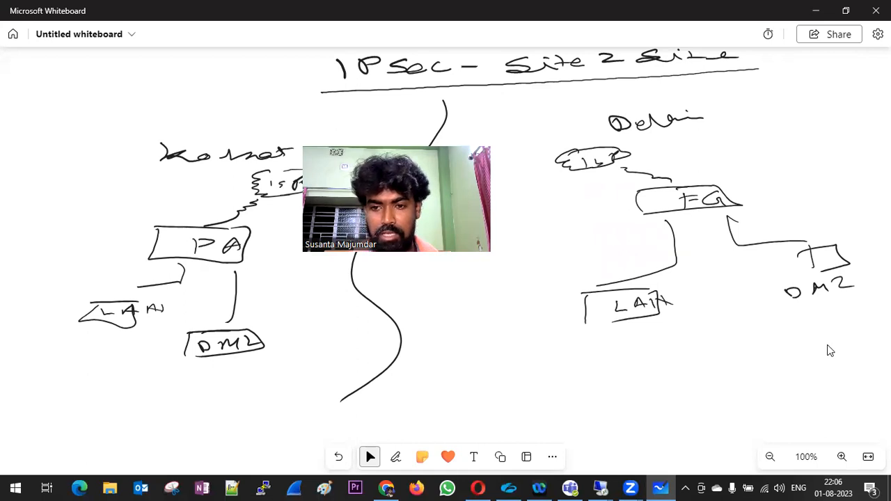
# Draw a dashed tunnel line from the Kolkata ISP cloud to the Delhi ISP cloud.
pyautogui.click(264, 200)
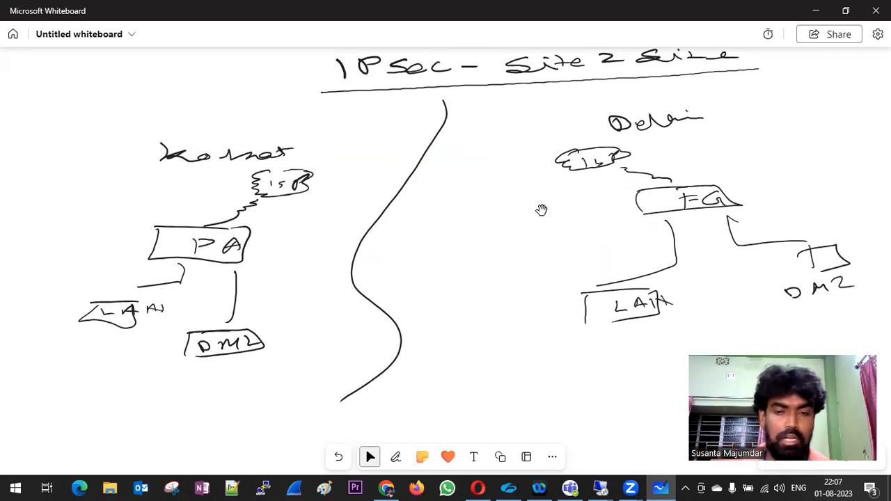
pyautogui.hotkey('alt', 'w')
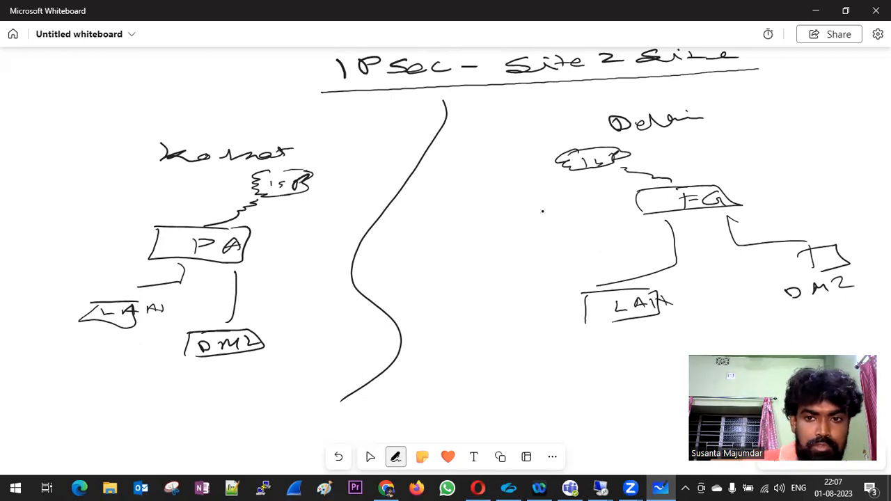
pyautogui.moveTo(325, 171); pyautogui.dragTo(388, 161)
pyautogui.click(361, 166)
pyautogui.moveTo(412, 157); pyautogui.dragTo(457, 149)
pyautogui.moveTo(469, 147); pyautogui.dragTo(488, 143)
pyautogui.moveTo(579, 138); pyautogui.dragTo(591, 138)
pyautogui.press('Escape')
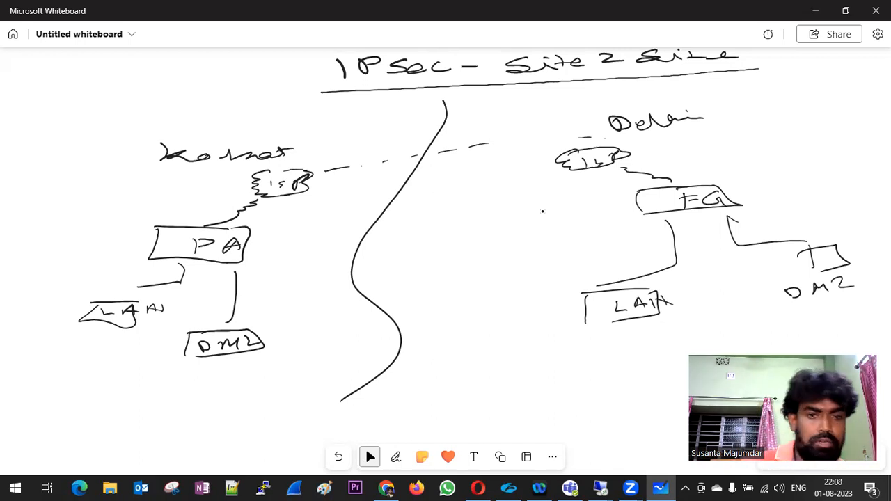
# Arc from the Kolkata ISP and handwrite an underlined 'Public IP' label at top left.
pyautogui.hotkey('alt', 'w')
pyautogui.moveTo(312, 174)
pyautogui.mouseDown()
pyautogui.moveTo(284, 131)
pyautogui.moveTo(167, 124)
pyautogui.mouseUp()
pyautogui.moveTo(85, 112)
pyautogui.mouseDown()
pyautogui.moveTo(79, 130)
pyautogui.moveTo(101, 120)
pyautogui.mouseUp()
pyautogui.moveTo(107, 110)
pyautogui.mouseDown()
pyautogui.moveTo(156, 104)
pyautogui.moveTo(149, 86)
pyautogui.mouseUp()
pyautogui.moveTo(175, 87); pyautogui.dragTo(196, 92)
pyautogui.moveTo(204, 81); pyautogui.dragTo(229, 73)
pyautogui.moveTo(225, 75)
pyautogui.mouseDown()
pyautogui.moveTo(248, 86)
pyautogui.moveTo(254, 64)
pyautogui.mouseUp()
pyautogui.moveTo(254, 64); pyautogui.dragTo(243, 84)
pyautogui.moveTo(88, 156); pyautogui.dragTo(306, 100)
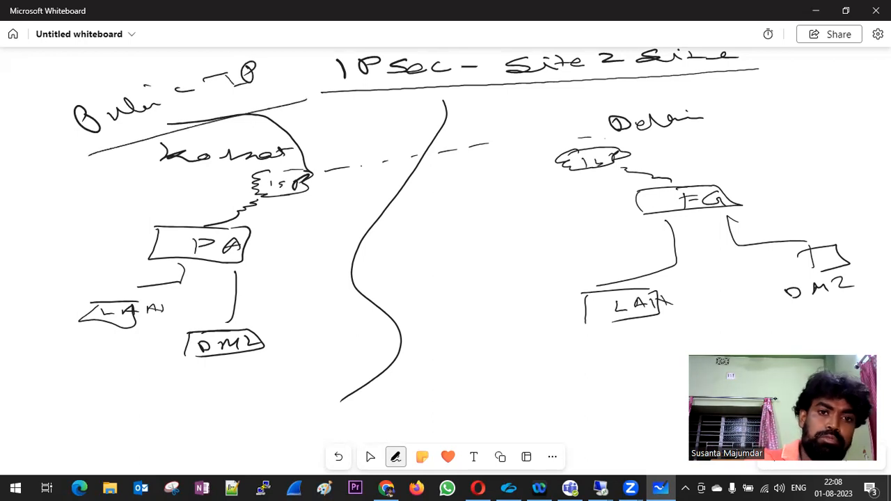
pyautogui.click(370, 456)
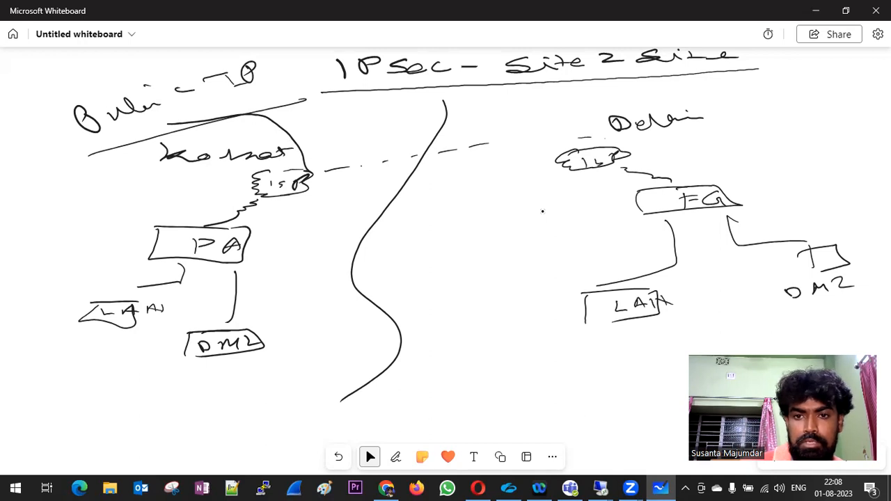
# Draw a line from the Delhi ISP and write its 'Public IP' label.
pyautogui.click(396, 457)
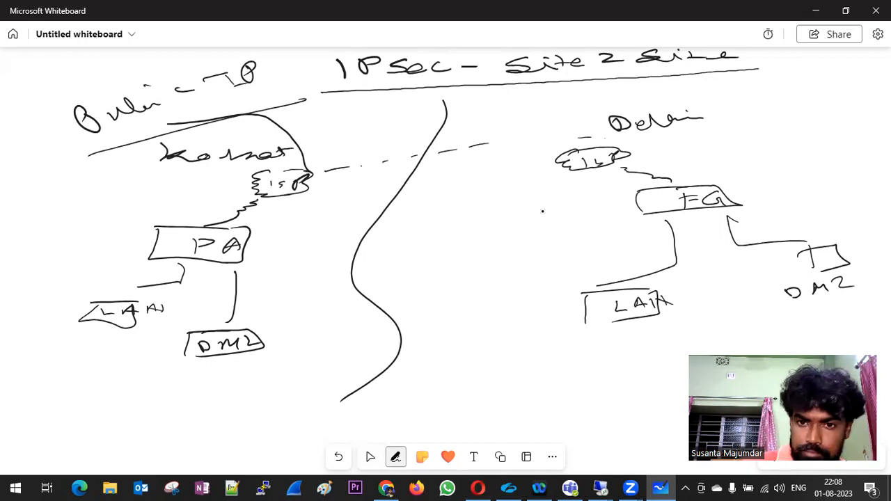
pyautogui.moveTo(635, 158)
pyautogui.mouseDown()
pyautogui.moveTo(718, 132)
pyautogui.moveTo(726, 145)
pyautogui.moveTo(806, 118)
pyautogui.moveTo(786, 159)
pyautogui.mouseUp()
pyautogui.click(542, 211)
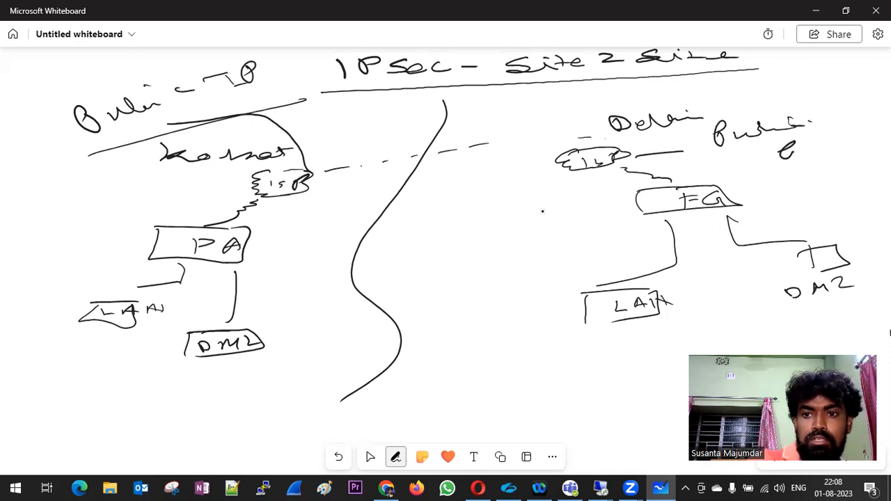
pyautogui.press('Escape')
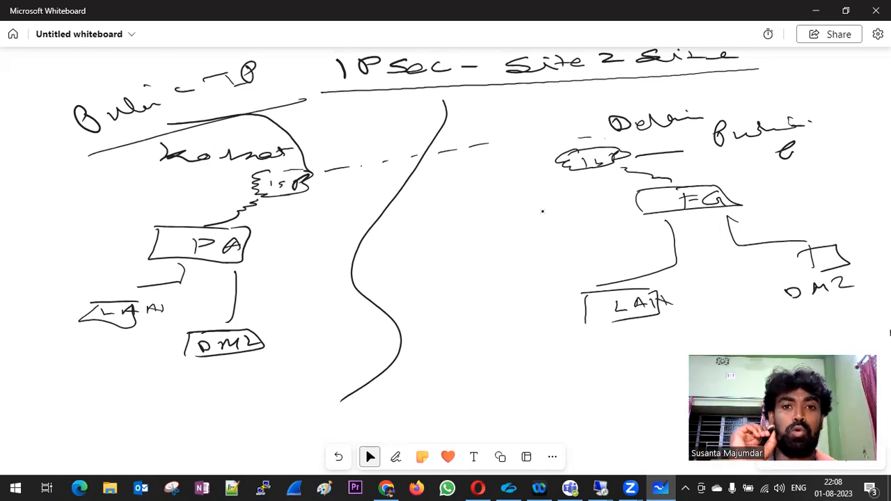
# Add second and third dashed tunnel lines between the two ISP clouds.
pyautogui.click(395, 457)
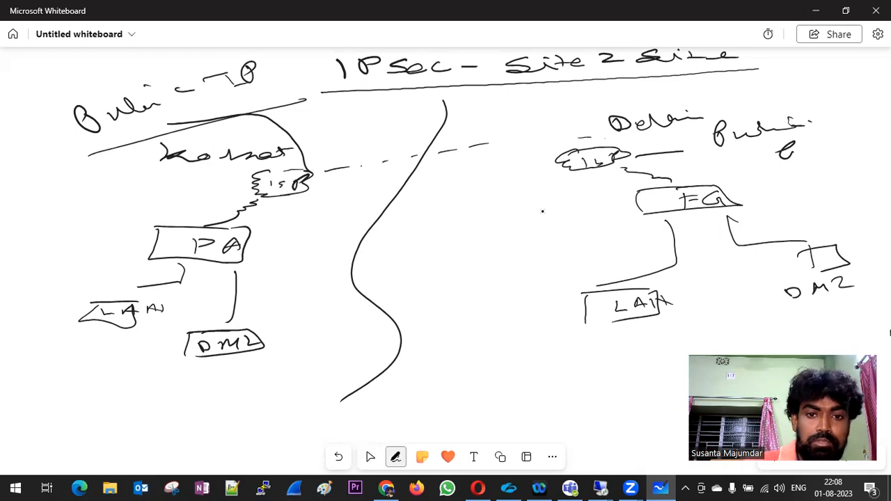
pyautogui.moveTo(317, 183); pyautogui.dragTo(549, 149)
pyautogui.moveTo(564, 148)
pyautogui.mouseDown()
pyautogui.moveTo(584, 147)
pyautogui.moveTo(570, 137)
pyautogui.moveTo(311, 171)
pyautogui.moveTo(324, 186)
pyautogui.moveTo(345, 182)
pyautogui.mouseUp()
pyautogui.moveTo(377, 179); pyautogui.dragTo(397, 176)
pyautogui.moveTo(446, 172); pyautogui.dragTo(505, 165)
pyautogui.click(370, 457)
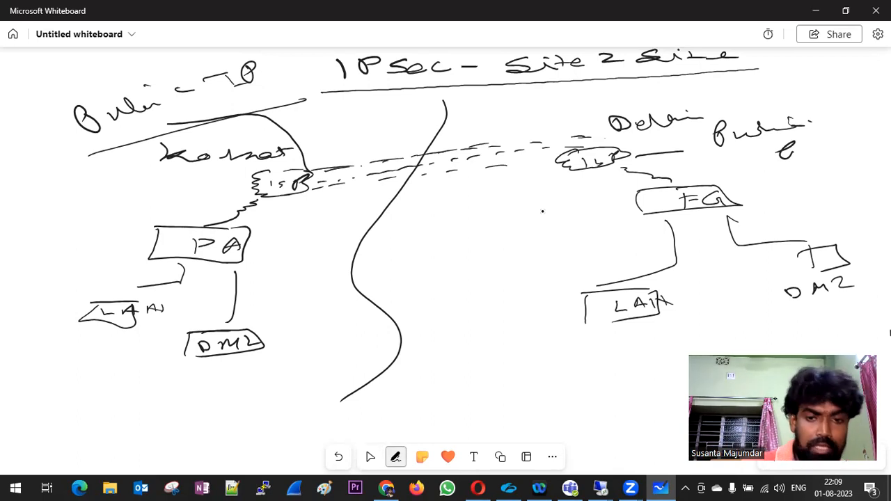
# Handwrite a bulleted list in the board centre with key, Phase 1 and Phase 2 items.
pyautogui.moveTo(381, 229); pyautogui.dragTo(396, 228)
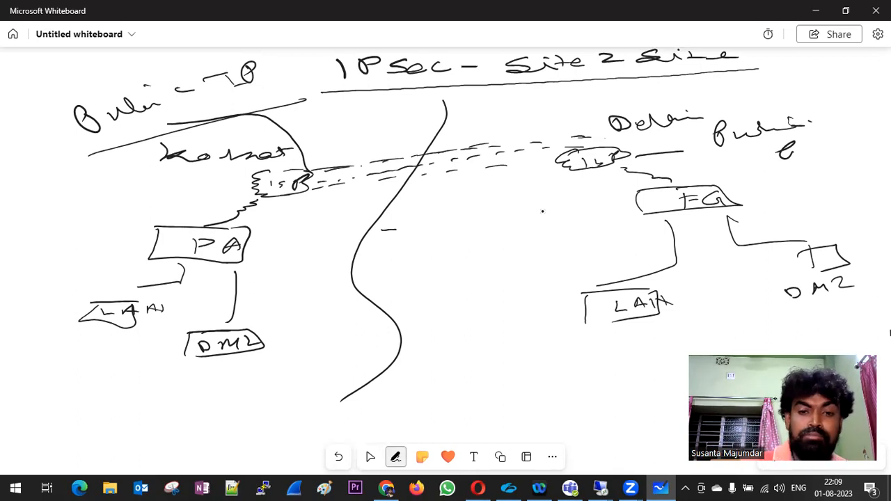
pyautogui.moveTo(420, 221)
pyautogui.mouseDown()
pyautogui.moveTo(442, 212)
pyautogui.moveTo(433, 226)
pyautogui.moveTo(498, 208)
pyautogui.mouseUp()
pyautogui.moveTo(387, 252)
pyautogui.mouseDown()
pyautogui.moveTo(416, 249)
pyautogui.moveTo(409, 261)
pyautogui.moveTo(454, 240)
pyautogui.moveTo(561, 232)
pyautogui.mouseUp()
pyautogui.moveTo(401, 284); pyautogui.dragTo(456, 284)
pyautogui.moveTo(456, 265)
pyautogui.mouseDown()
pyautogui.moveTo(464, 281)
pyautogui.moveTo(487, 263)
pyautogui.mouseUp()
pyautogui.moveTo(490, 273); pyautogui.dragTo(545, 256)
pyautogui.moveTo(553, 249); pyautogui.dragTo(571, 260)
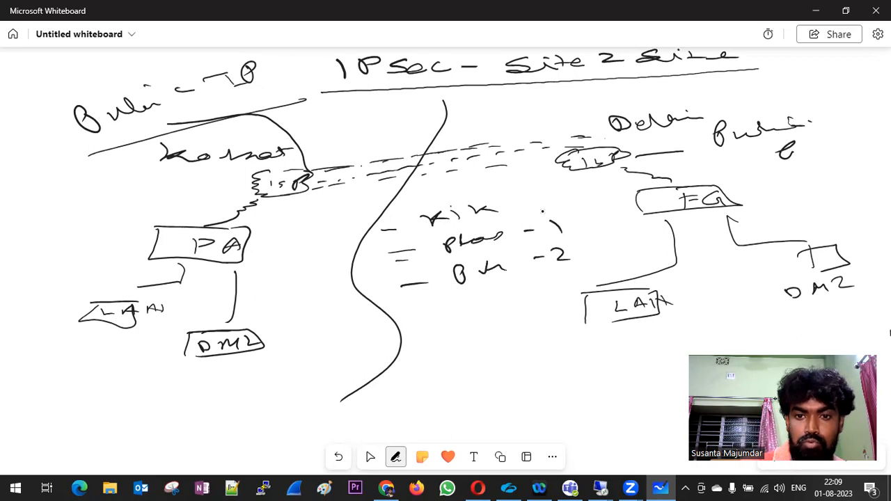
# Add two arrowed sub-points beneath the phase list.
pyautogui.moveTo(412, 321)
pyautogui.mouseDown()
pyautogui.moveTo(449, 319)
pyautogui.moveTo(443, 326)
pyautogui.mouseUp()
pyautogui.moveTo(476, 306)
pyautogui.mouseDown()
pyautogui.moveTo(481, 320)
pyautogui.moveTo(499, 313)
pyautogui.mouseUp()
pyautogui.moveTo(496, 310); pyautogui.dragTo(536, 306)
pyautogui.moveTo(422, 354); pyautogui.dragTo(492, 352)
pyautogui.moveTo(493, 335)
pyautogui.mouseDown()
pyautogui.moveTo(504, 351)
pyautogui.moveTo(551, 337)
pyautogui.mouseUp()
pyautogui.click(559, 339)
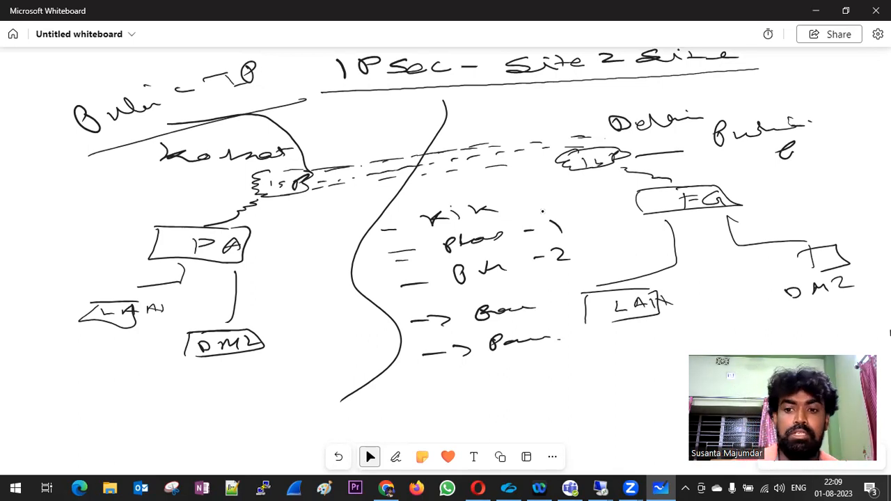
pyautogui.hotkey('alt', 'w')
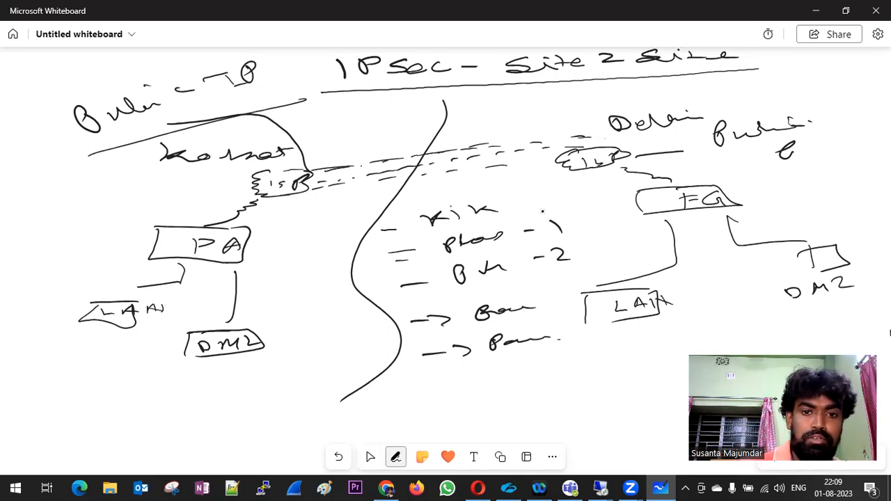
# Label the inter-site link at the top centre and write a label above the FG box.
pyautogui.moveTo(337, 156); pyautogui.dragTo(310, 169)
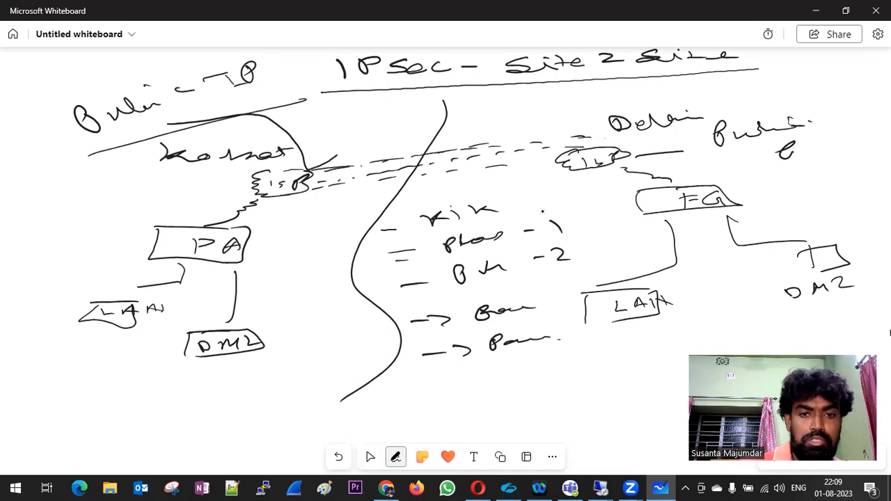
pyautogui.moveTo(341, 122)
pyautogui.mouseDown()
pyautogui.moveTo(352, 139)
pyautogui.moveTo(417, 122)
pyautogui.mouseUp()
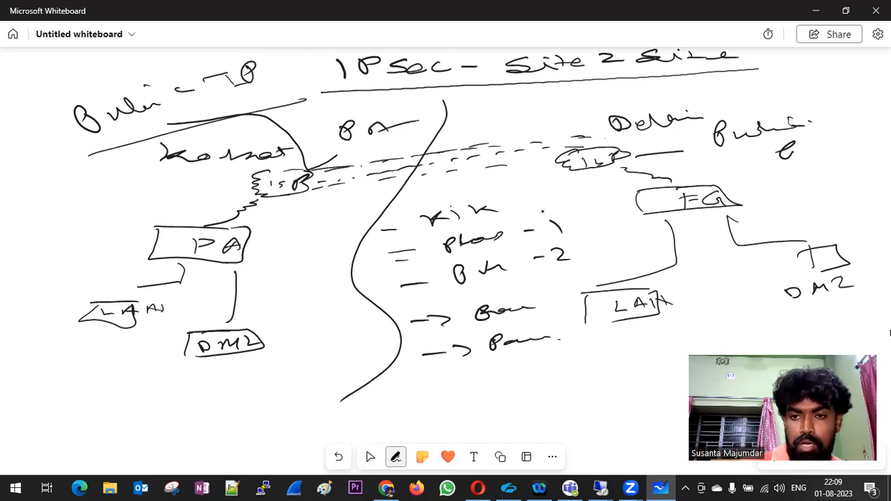
pyautogui.moveTo(762, 170); pyautogui.dragTo(762, 177)
pyautogui.moveTo(761, 177); pyautogui.dragTo(789, 172)
pyautogui.click(543, 212)
pyautogui.moveTo(729, 173)
pyautogui.mouseDown()
pyautogui.moveTo(728, 182)
pyautogui.moveTo(746, 169)
pyautogui.mouseUp()
pyautogui.moveTo(730, 177); pyautogui.dragTo(743, 176)
pyautogui.press('Escape')
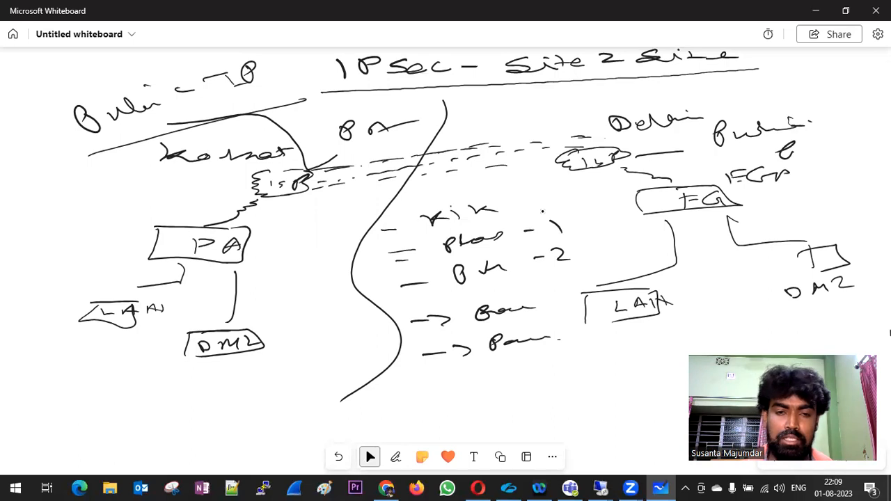
# Draw a line down from the Kolkata DMZ to two server boxes labelled S1 and S2.
pyautogui.hotkey('alt', 'w')
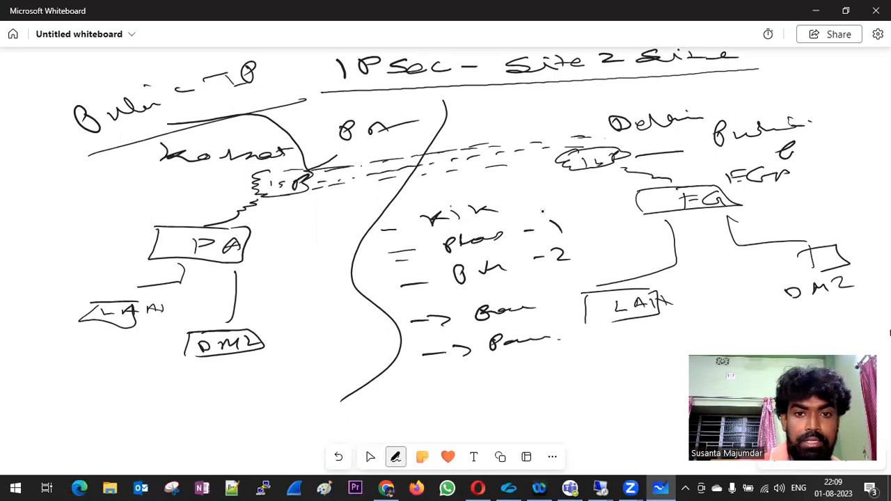
pyautogui.moveTo(214, 359)
pyautogui.mouseDown()
pyautogui.moveTo(215, 391)
pyautogui.moveTo(211, 380)
pyautogui.moveTo(267, 386)
pyautogui.mouseUp()
pyautogui.moveTo(282, 374); pyautogui.dragTo(285, 386)
pyautogui.moveTo(216, 412)
pyautogui.mouseDown()
pyautogui.moveTo(232, 411)
pyautogui.moveTo(240, 423)
pyautogui.moveTo(263, 406)
pyautogui.mouseUp()
pyautogui.moveTo(276, 401)
pyautogui.mouseDown()
pyautogui.moveTo(266, 409)
pyautogui.moveTo(295, 411)
pyautogui.mouseUp()
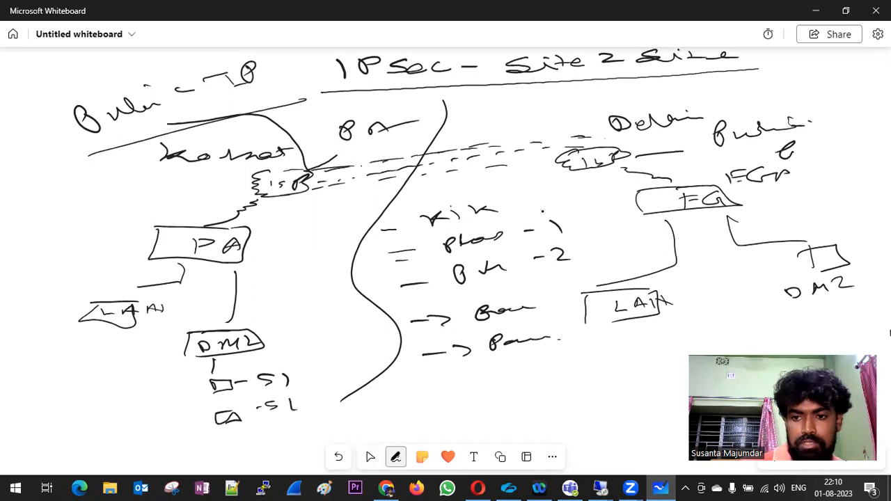
# Draw an arrow out from S1 and double-underline the Delhi LAN box, marking it 2.
pyautogui.moveTo(642, 320); pyautogui.dragTo(686, 328)
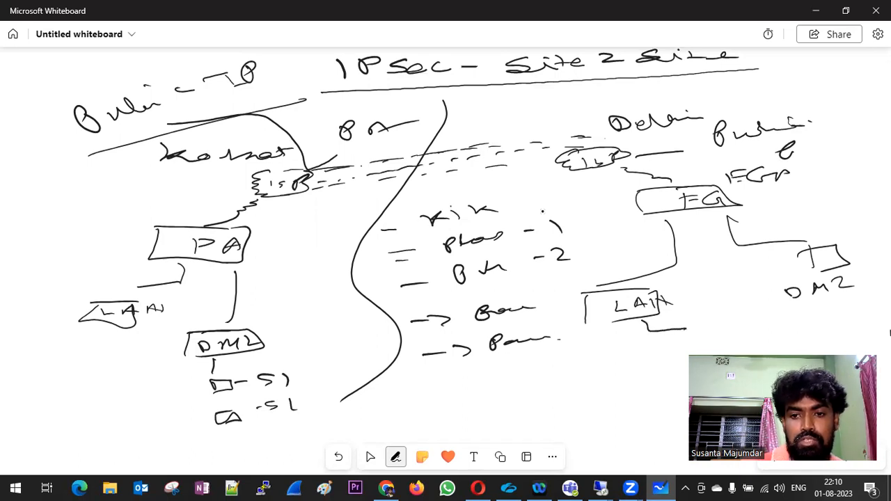
pyautogui.moveTo(298, 371); pyautogui.dragTo(330, 362)
pyautogui.moveTo(315, 356); pyautogui.dragTo(330, 363)
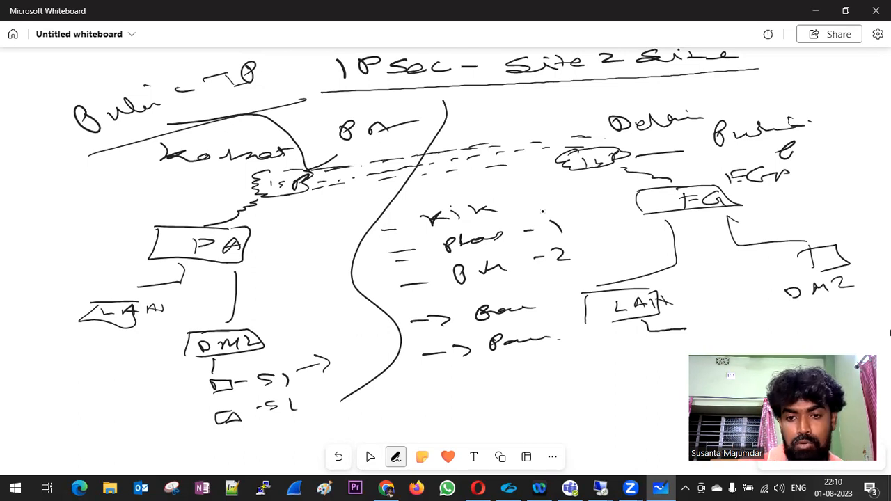
pyautogui.moveTo(649, 332); pyautogui.dragTo(685, 331)
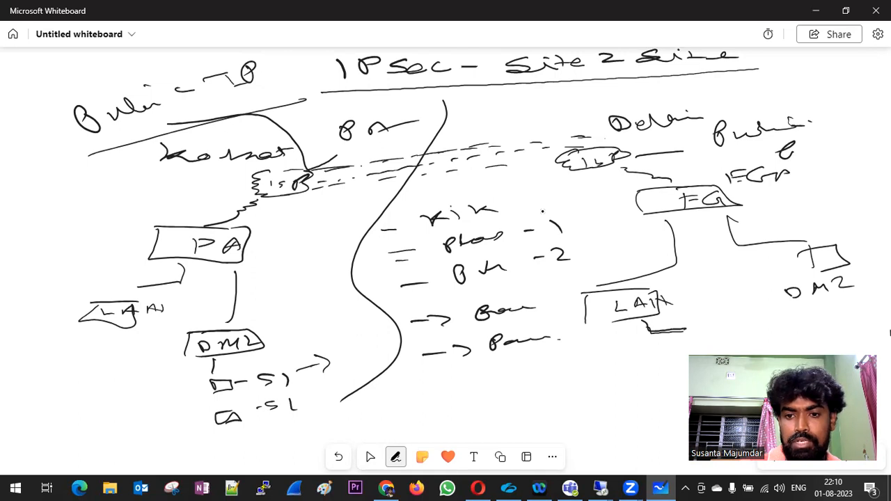
pyautogui.moveTo(679, 317); pyautogui.dragTo(718, 318)
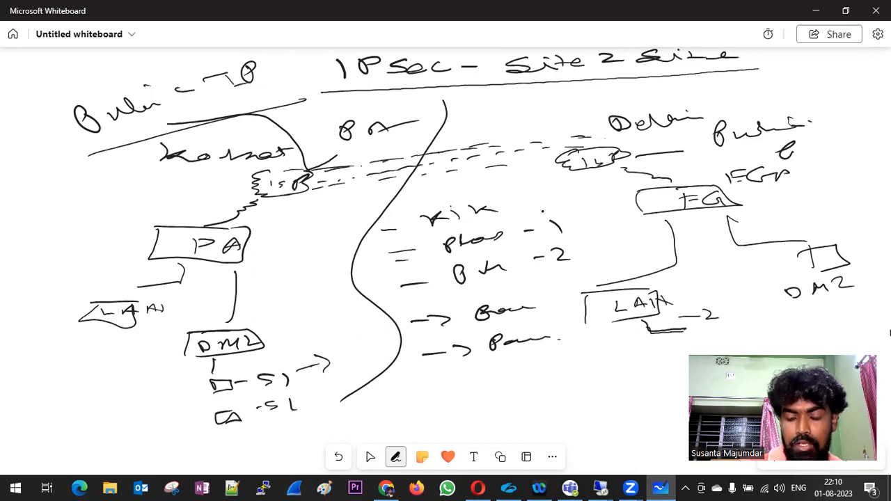
pyautogui.moveTo(315, 380); pyautogui.dragTo(337, 382)
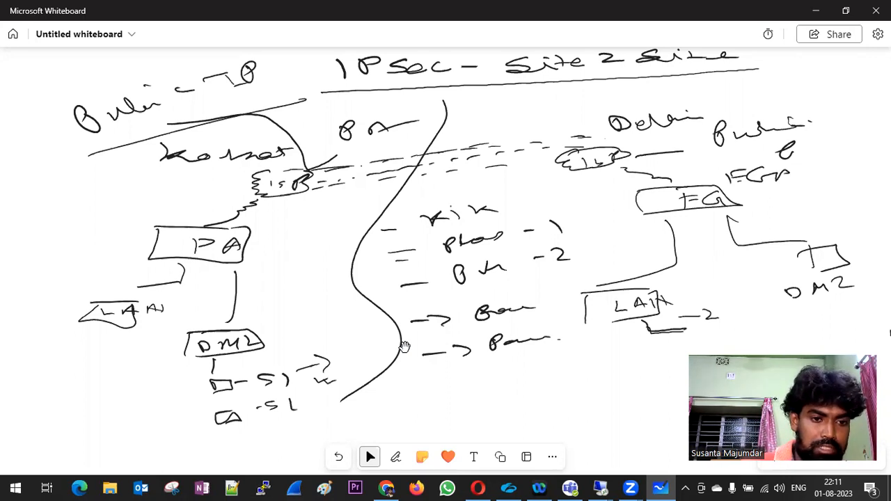
# Sketch a device beside the Kolkata LAN and a dashed path from the LAN into the PA.
pyautogui.moveTo(75, 325); pyautogui.dragTo(48, 343)
pyautogui.moveTo(24, 349)
pyautogui.mouseDown()
pyautogui.moveTo(49, 356)
pyautogui.moveTo(46, 371)
pyautogui.mouseUp()
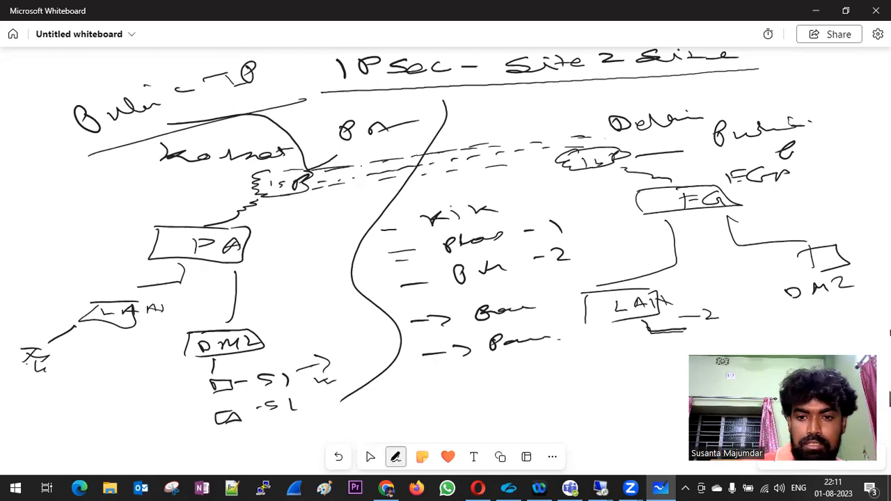
pyautogui.moveTo(597, 315); pyautogui.dragTo(625, 323)
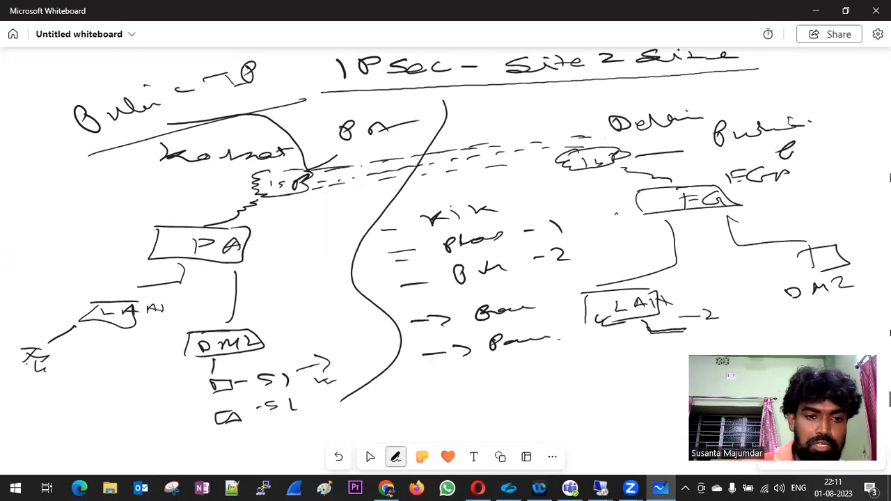
pyautogui.moveTo(125, 295); pyautogui.dragTo(149, 290)
pyautogui.moveTo(170, 280); pyautogui.dragTo(214, 249)
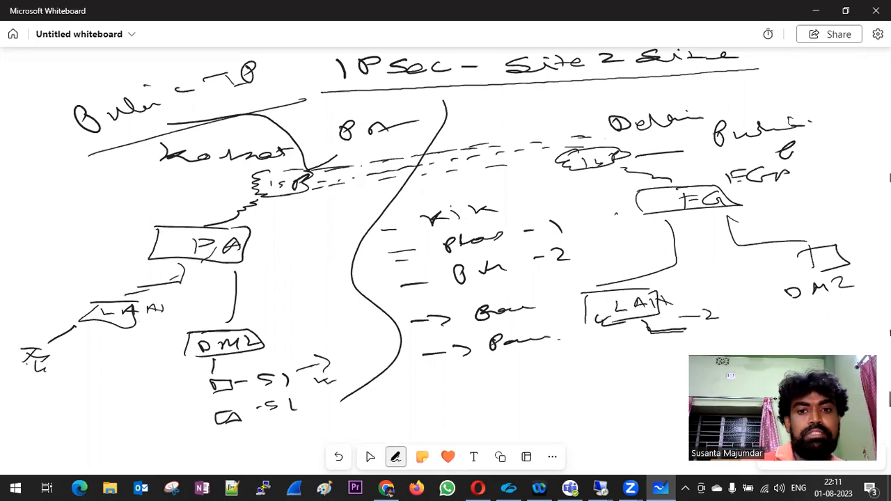
# Draw arrows from the centre notes toward Kolkata, then minimize Whiteboard.
pyautogui.moveTo(317, 217); pyautogui.dragTo(437, 206)
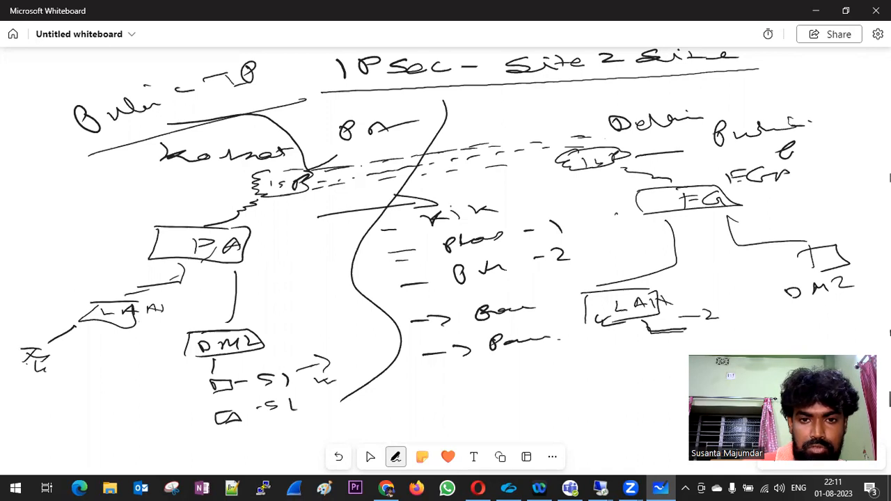
pyautogui.moveTo(337, 206); pyautogui.dragTo(340, 224)
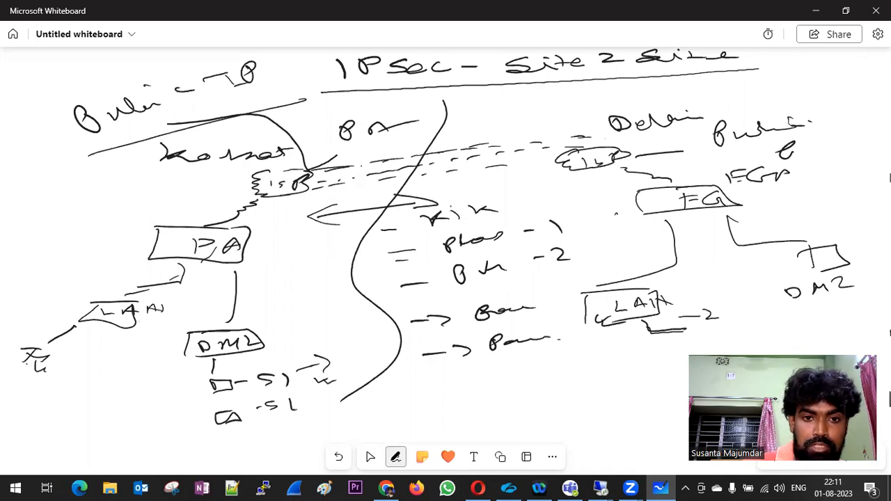
pyautogui.moveTo(313, 265)
pyautogui.mouseDown()
pyautogui.moveTo(369, 260)
pyautogui.moveTo(387, 269)
pyautogui.mouseUp()
pyautogui.moveTo(340, 252)
pyautogui.mouseDown()
pyautogui.moveTo(309, 266)
pyautogui.moveTo(327, 272)
pyautogui.mouseUp()
pyautogui.click(369, 457)
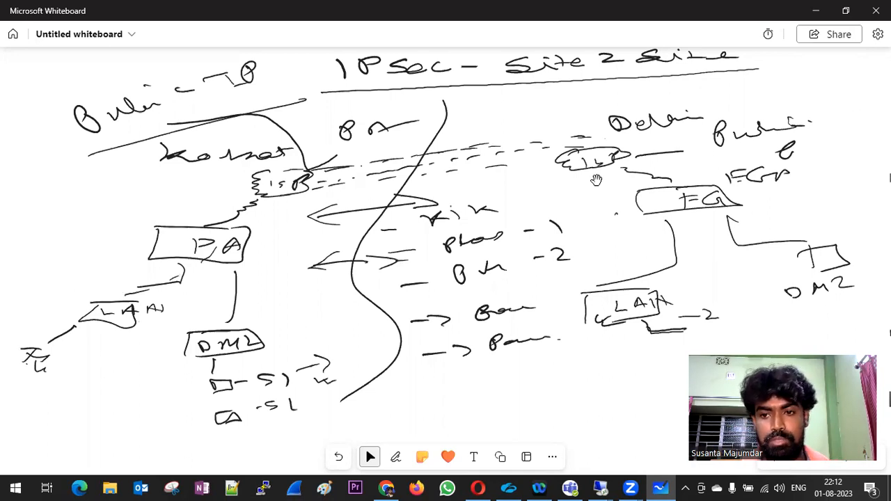
pyautogui.click(815, 14)
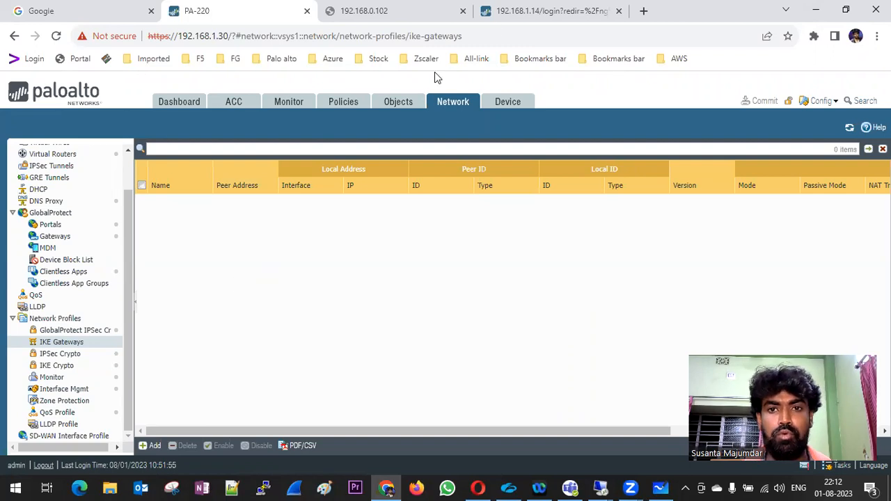
# Sign back in to the FortiGate as admin with the account password and skip setup with Later.
pyautogui.click(500, 15)
pyautogui.click(378, 281)
pyautogui.write('admin')
pyautogui.press('Tab')
pyautogui.write('*********')
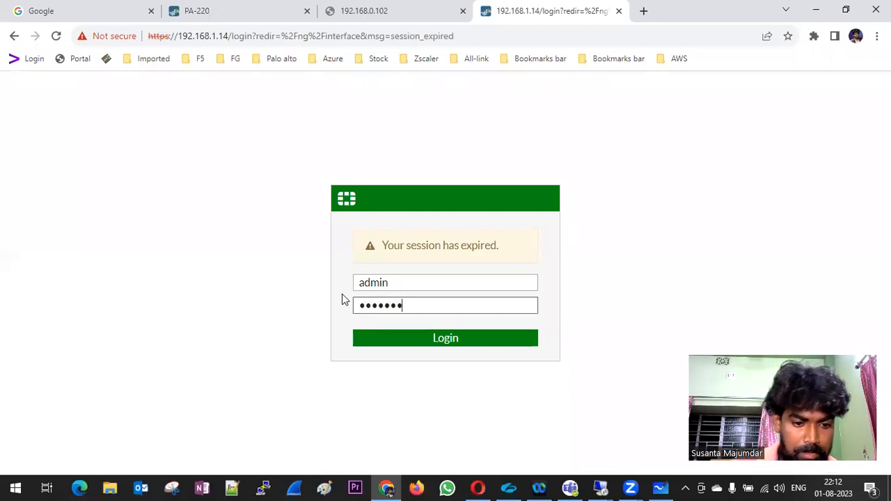
pyautogui.press('Return')
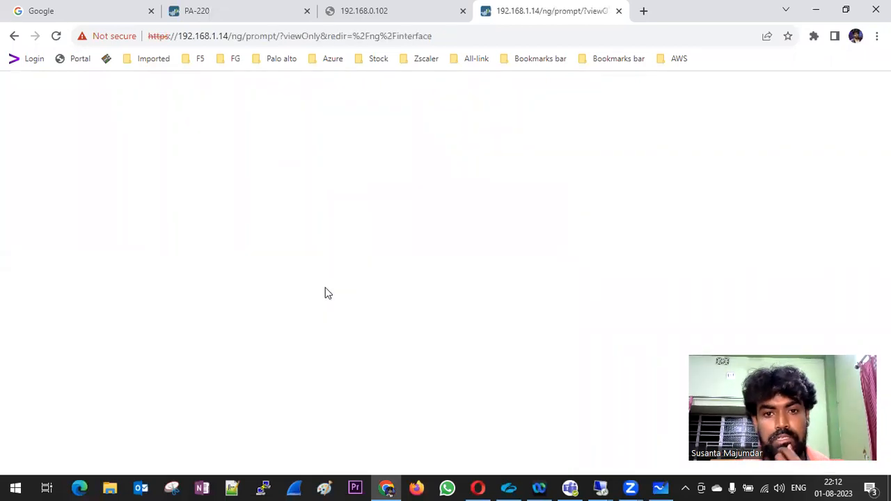
pyautogui.click(501, 343)
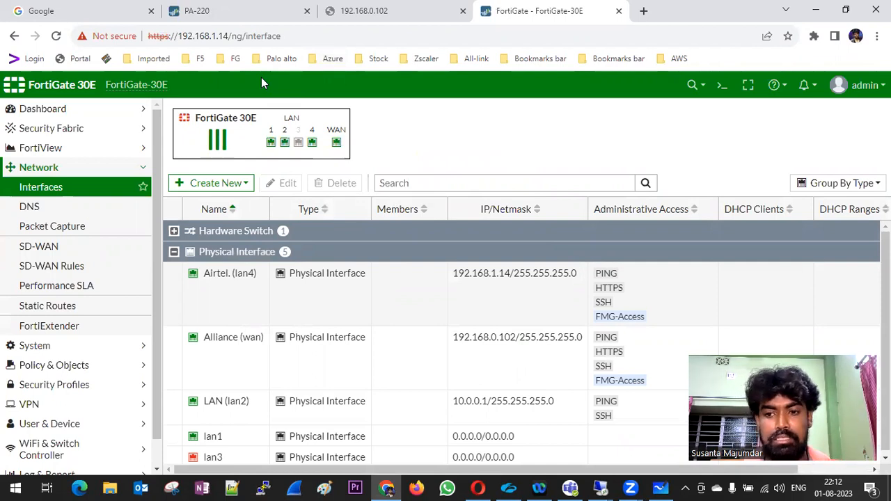
# Return to the PA-220 tab and open a new blank browser tab.
pyautogui.click(268, 15)
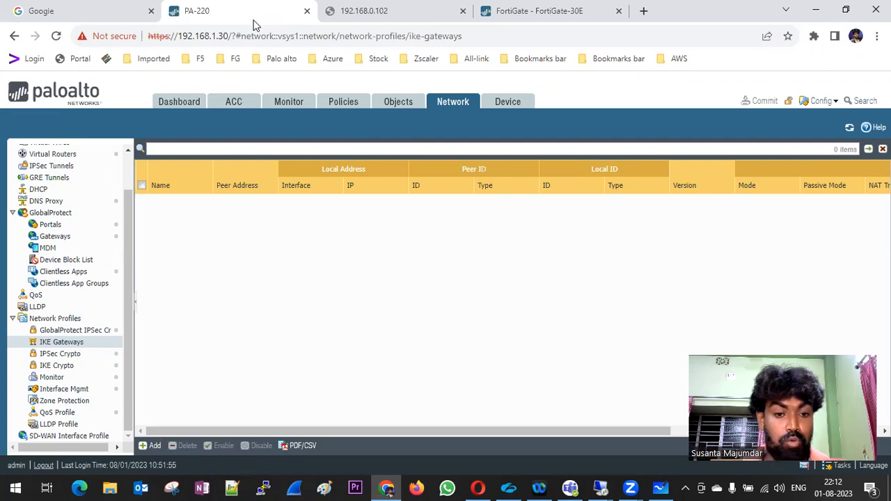
pyautogui.click(643, 10)
pyautogui.click(272, 44)
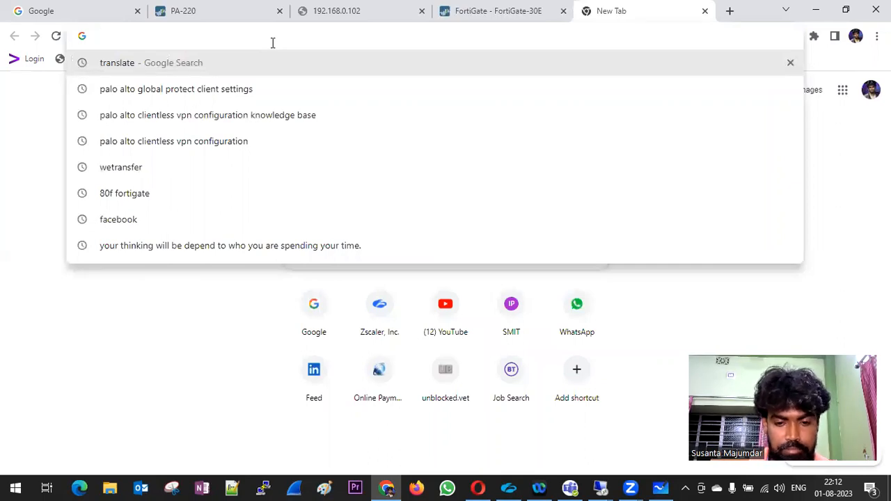
# Search Google for 'ipsec tunnel type'.
pyautogui.write('ipsec')
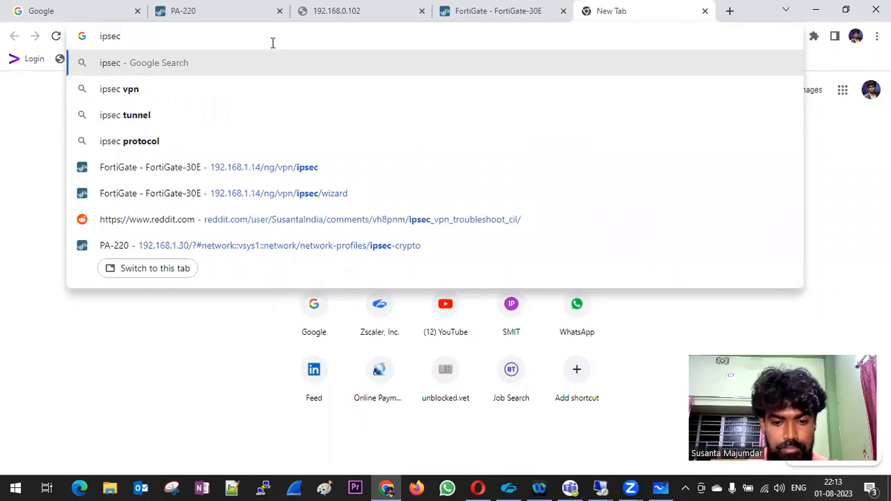
pyautogui.write('tunn')
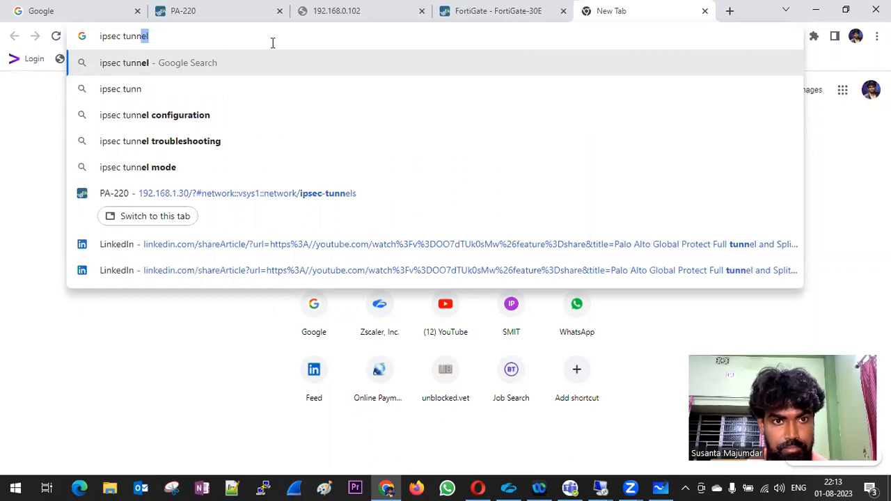
pyautogui.write('el y')
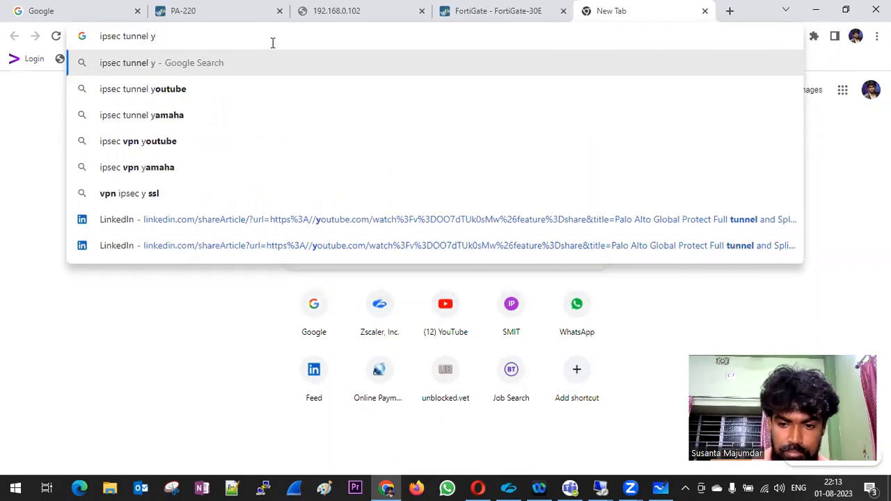
pyautogui.press('BackSpace')
pyautogui.write('type')
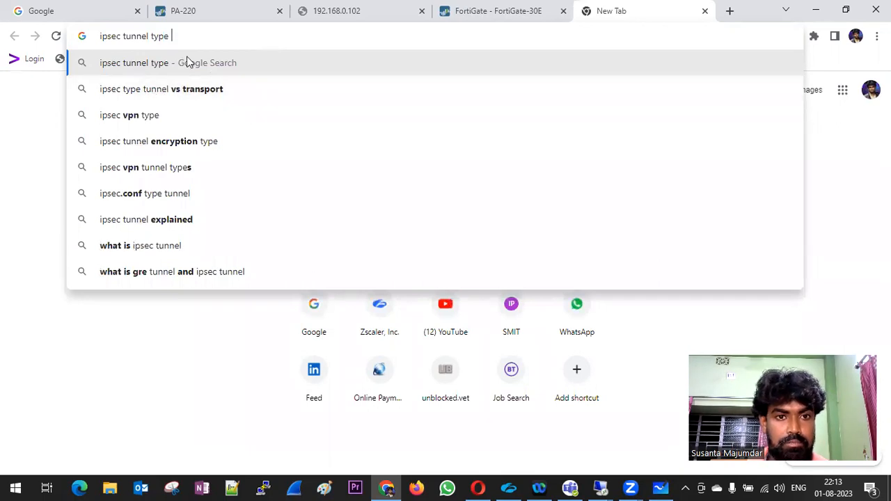
pyautogui.press('Return')
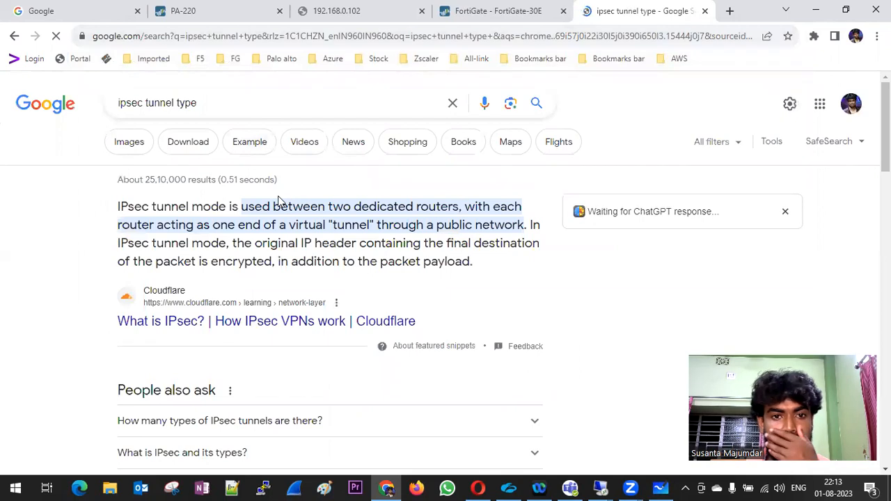
# Highlight the tunnel mode snippet sentences about encrypting the IP header.
pyautogui.moveTo(118, 207); pyautogui.dragTo(461, 202)
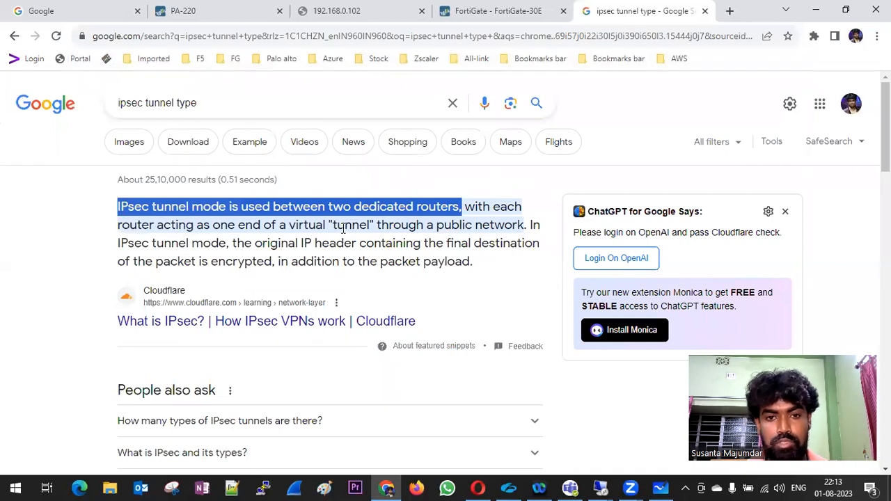
pyautogui.moveTo(527, 225); pyautogui.dragTo(162, 203)
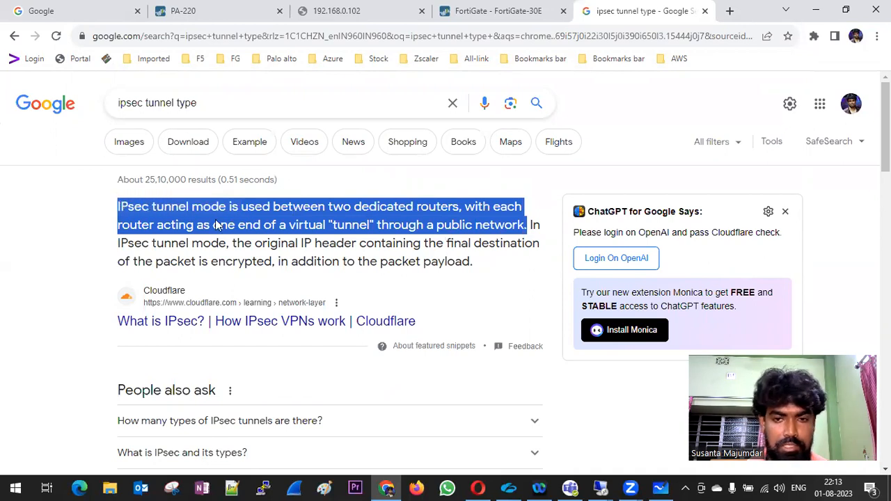
pyautogui.moveTo(116, 247); pyautogui.dragTo(517, 268)
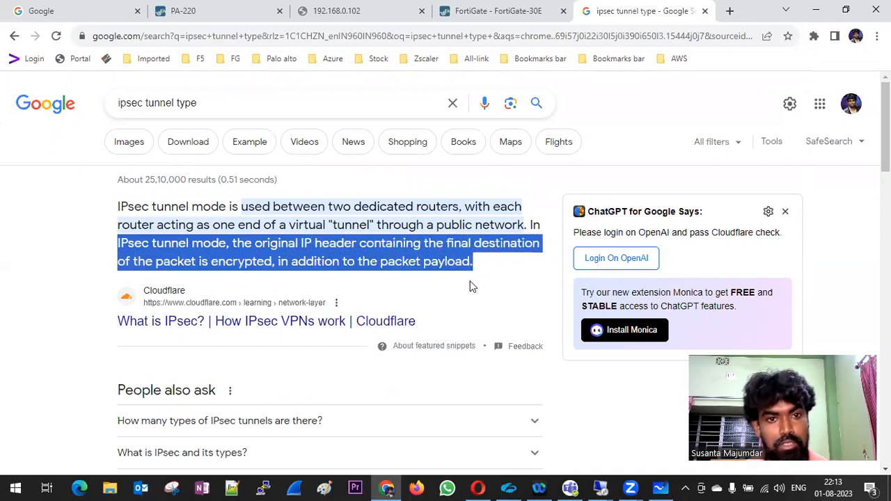
pyautogui.click(244, 105)
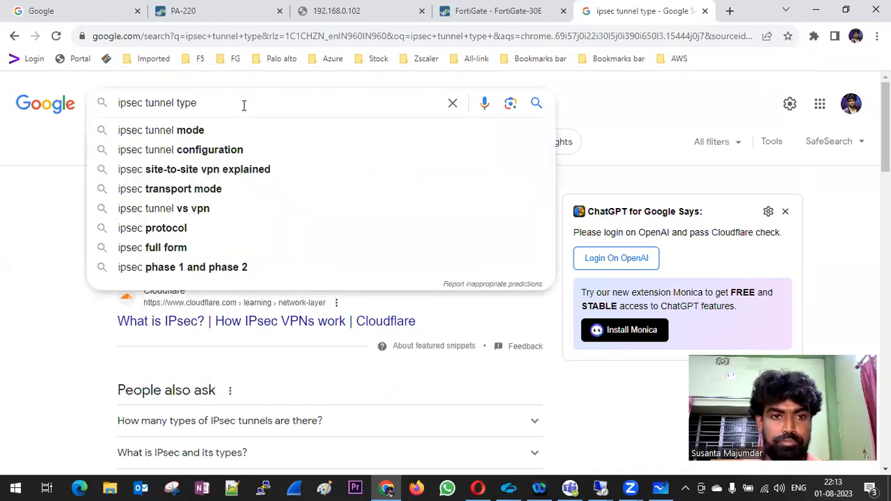
pyautogui.click(61, 125)
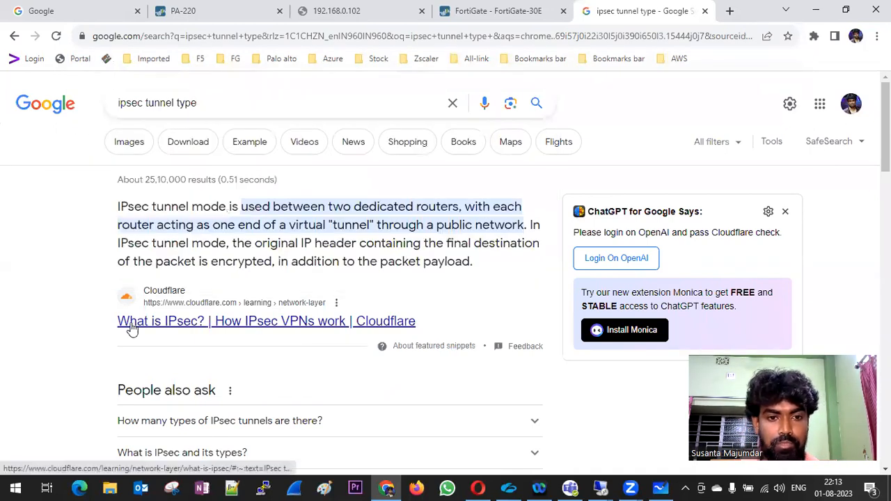
# Open the Juniper IPsec VPN Overview result in a new tab.
pyautogui.scroll(-2, 132, 330)
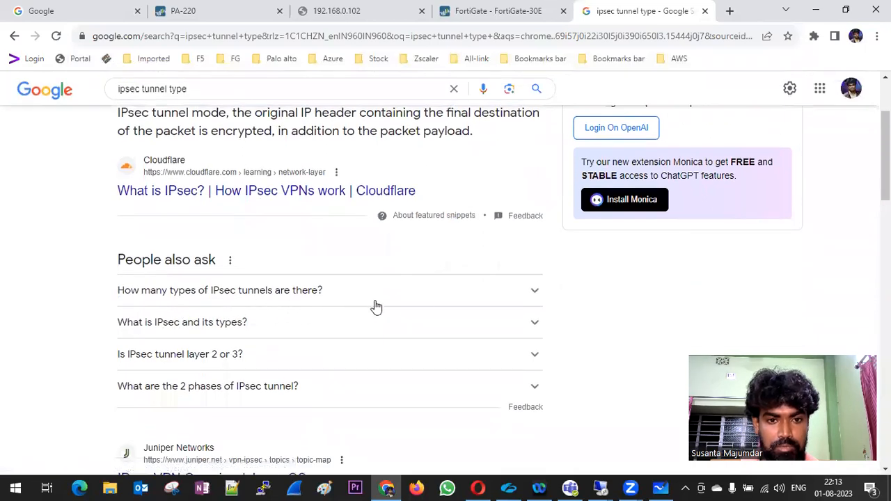
pyautogui.scroll(-1, 389, 311)
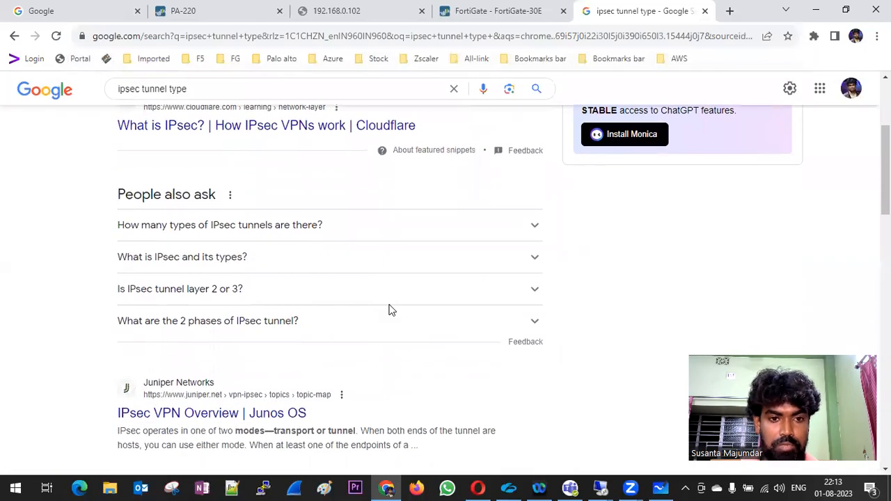
pyautogui.scroll(-3, 384, 308)
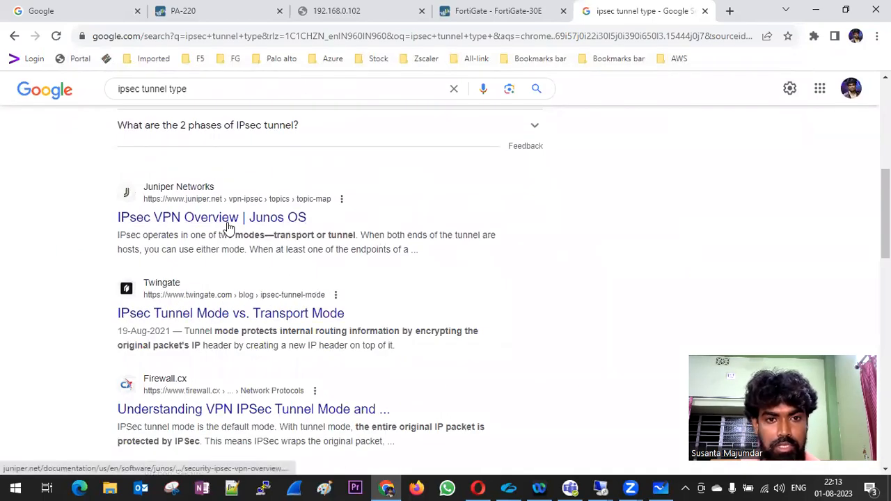
pyautogui.rightClick(203, 221)
pyautogui.click(244, 229)
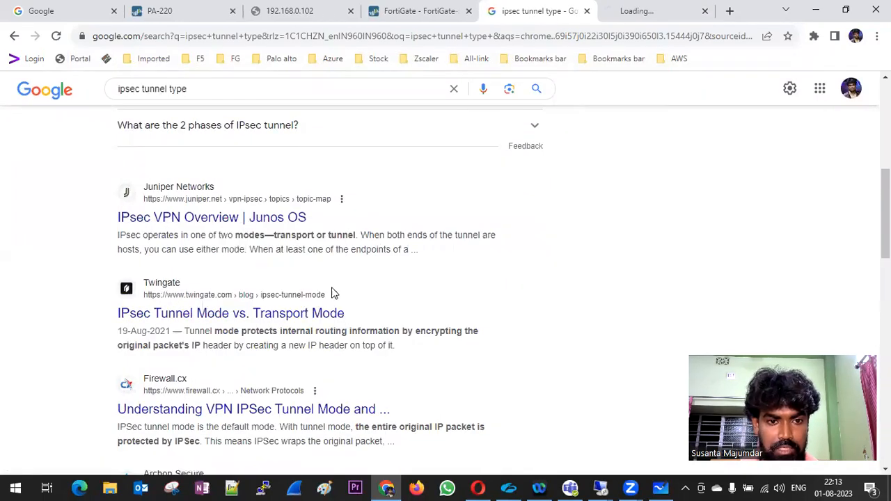
pyautogui.scroll(-3, 309, 303)
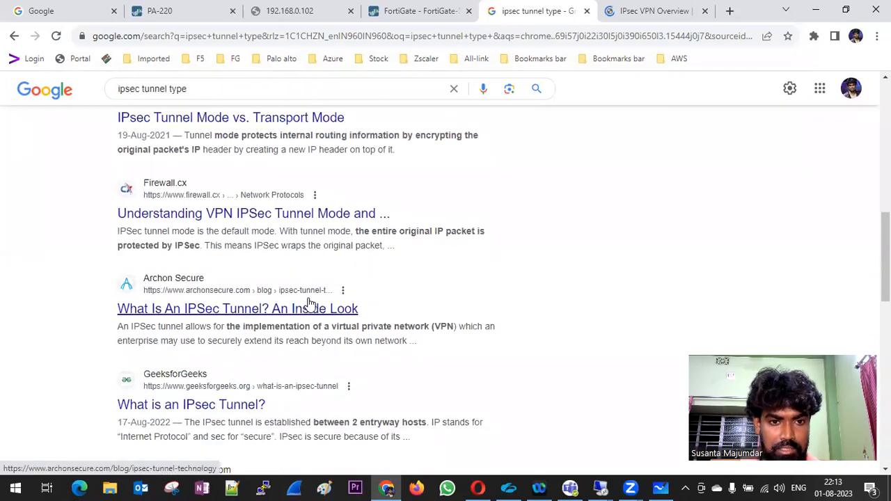
pyautogui.scroll(-4, 310, 302)
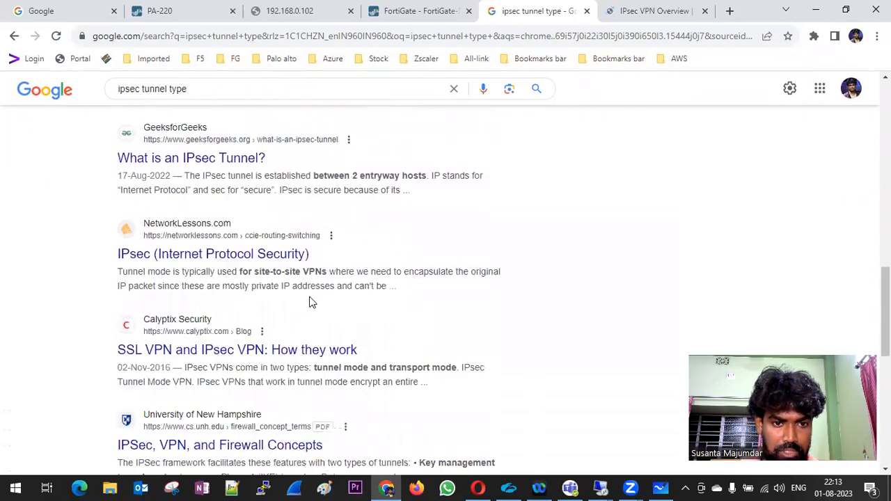
pyautogui.scroll(-2, 310, 303)
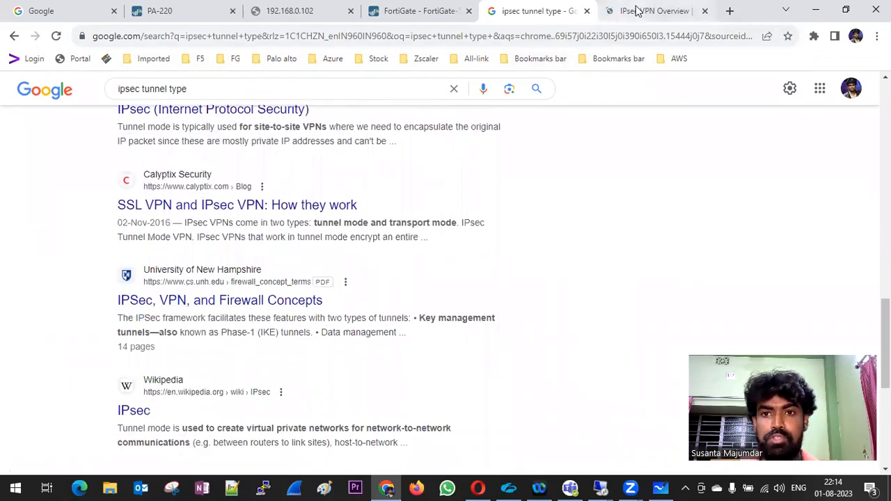
# Read Juniper's policy-based versus route-based VPN comparison, then return to the PA-220 IKE Gateways page.
pyautogui.click(613, 12)
pyautogui.scroll(-4, 366, 220)
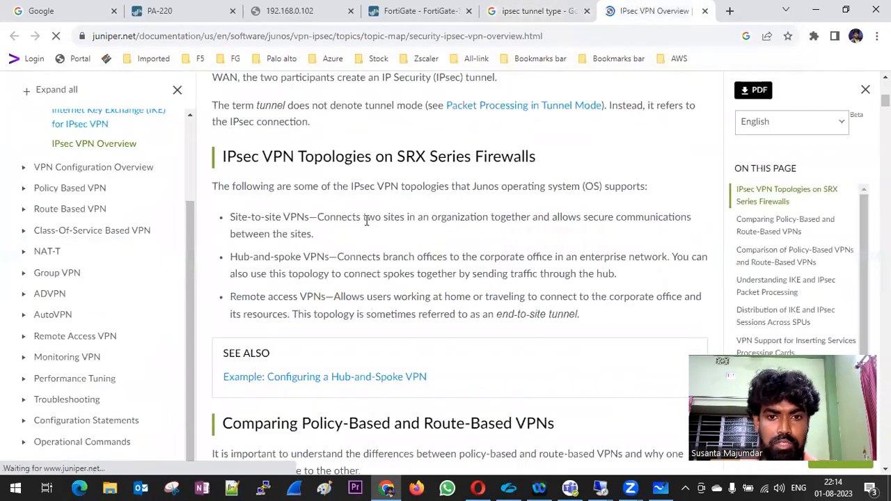
pyautogui.scroll(-3, 367, 223)
pyautogui.scroll(-6, 367, 223)
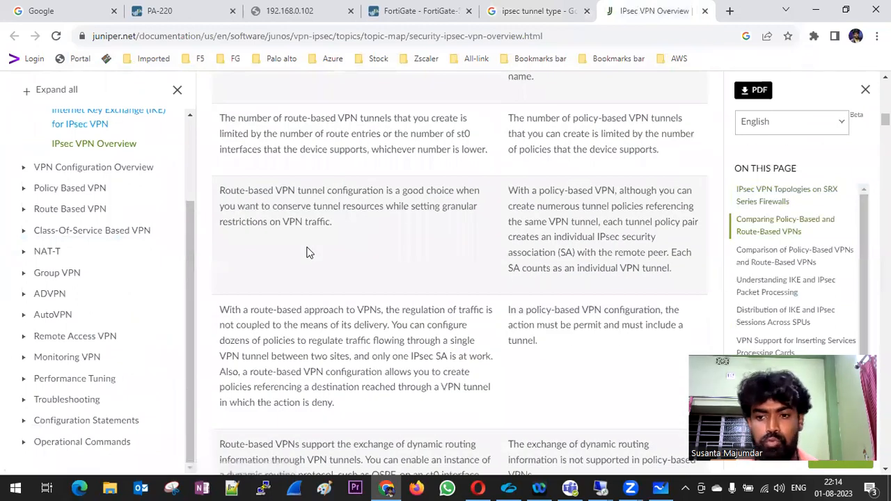
pyautogui.click(178, 19)
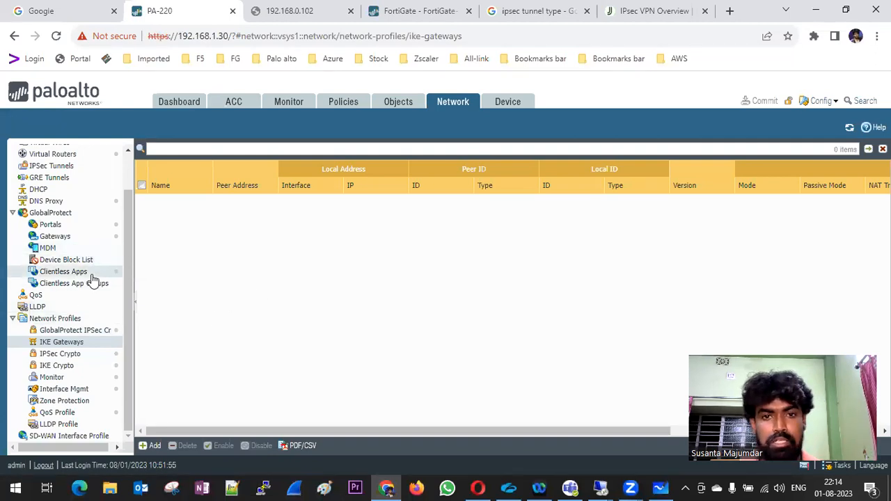
# Create a new IKE Crypto profile named IKE_Crypto_New.
pyautogui.click(70, 369)
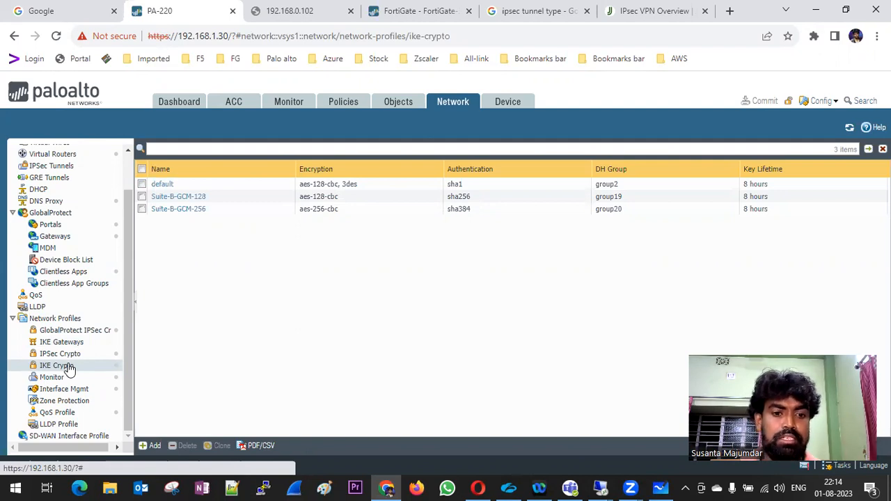
pyautogui.click(149, 446)
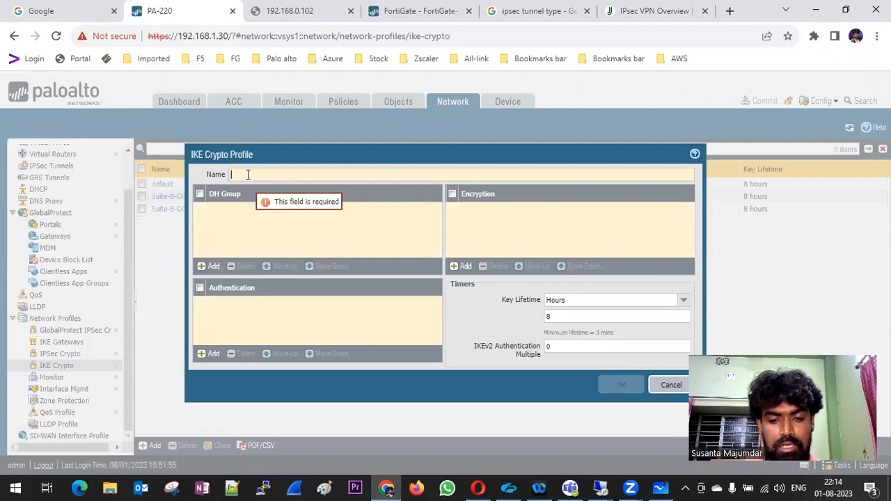
pyautogui.write('IPS')
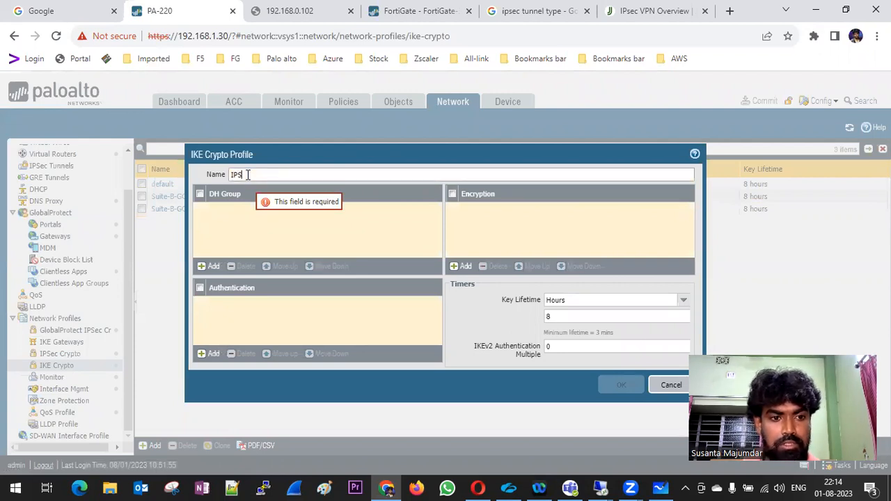
pyautogui.press('BackSpace')
pyautogui.press('BackSpace')
pyautogui.write('IKE_Crypto_New')
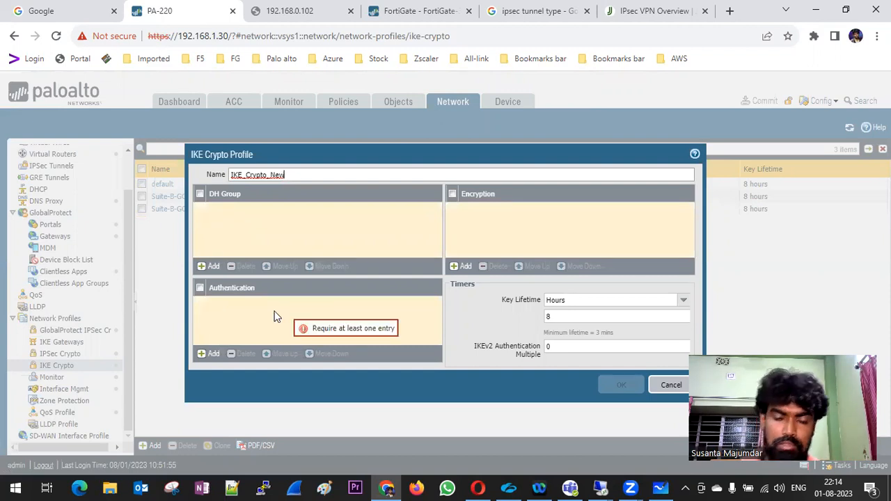
# Give the profile DH group2, sha256 authentication and aes-128-cbc encryption.
pyautogui.click(209, 265)
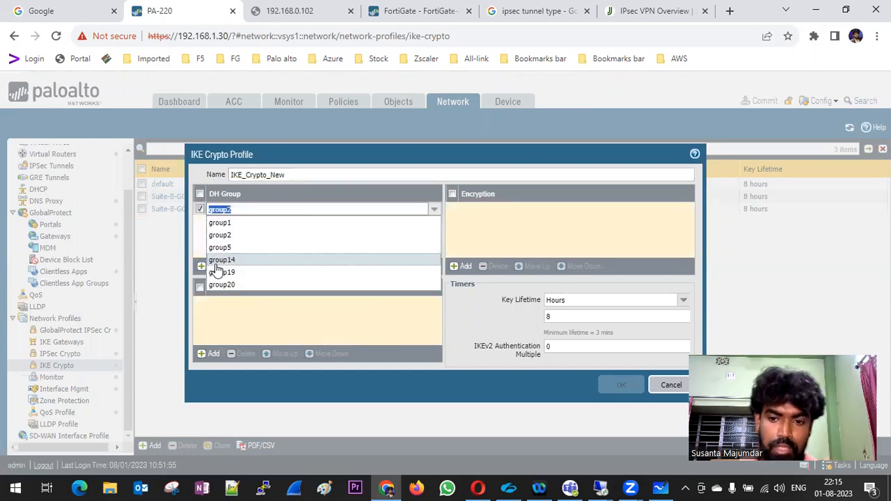
pyautogui.click(243, 237)
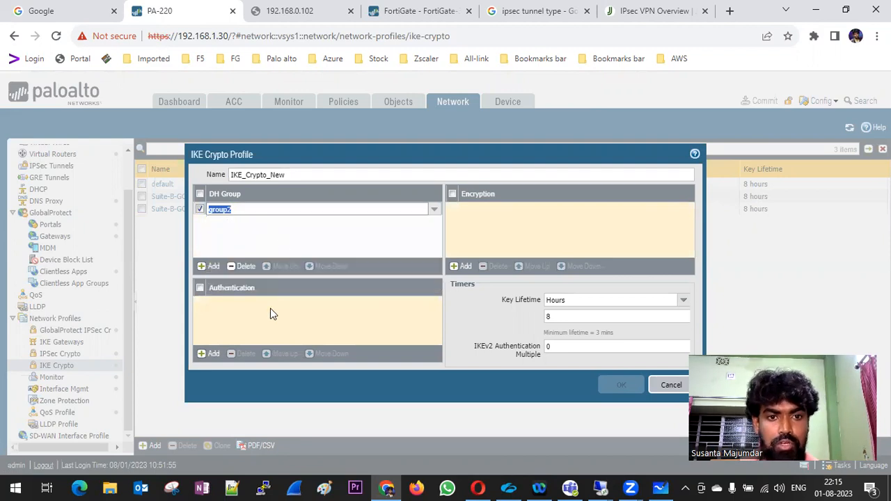
pyautogui.click(209, 354)
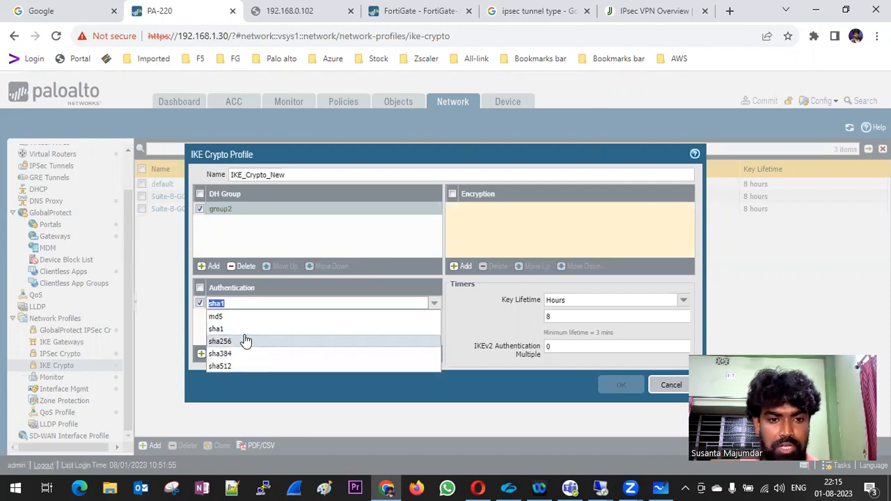
pyautogui.click(243, 341)
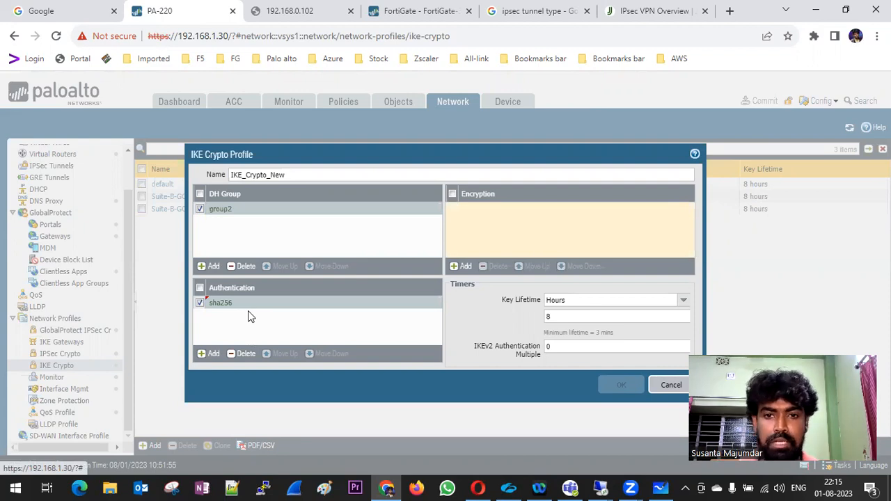
pyautogui.click(459, 266)
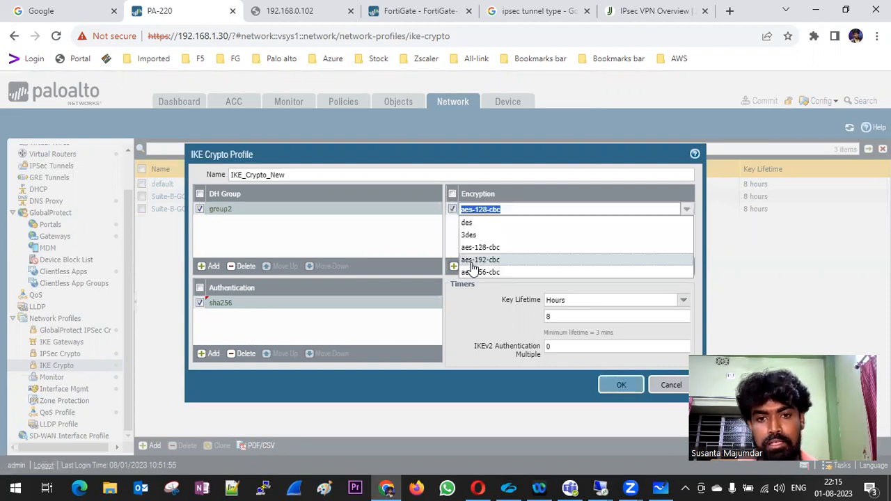
pyautogui.click(524, 249)
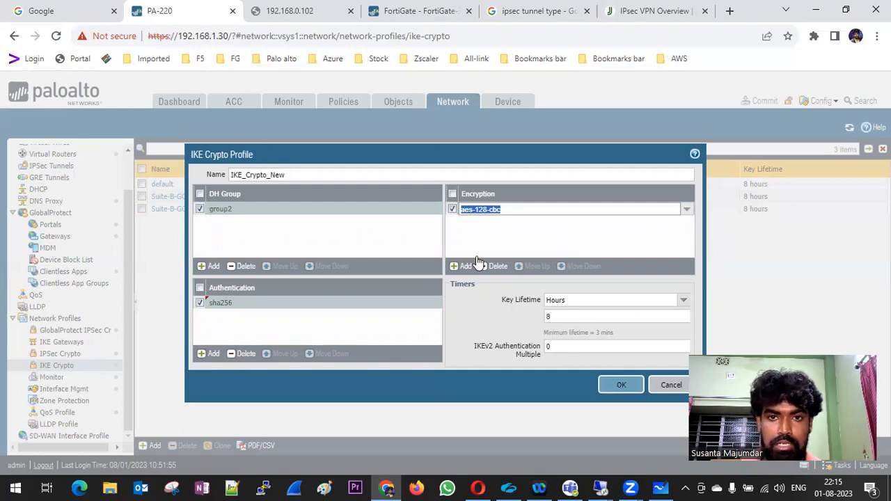
pyautogui.click(404, 10)
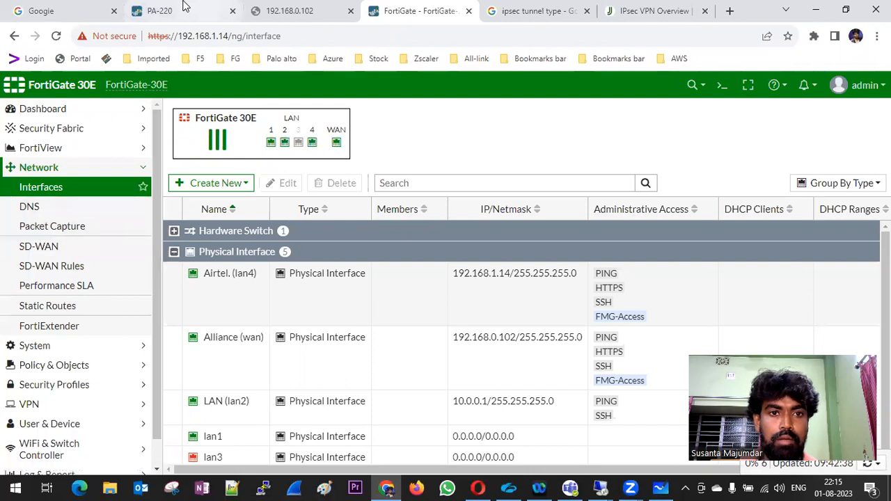
# Go to VPN > IPsec Tunnels in the FortiGate web UI.
pyautogui.click(216, 14)
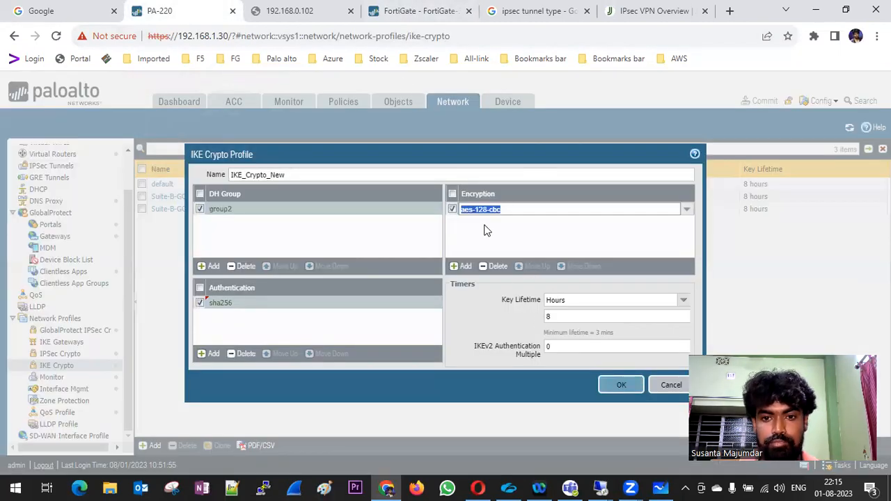
pyautogui.click(411, 11)
pyautogui.scroll(-1, 80, 358)
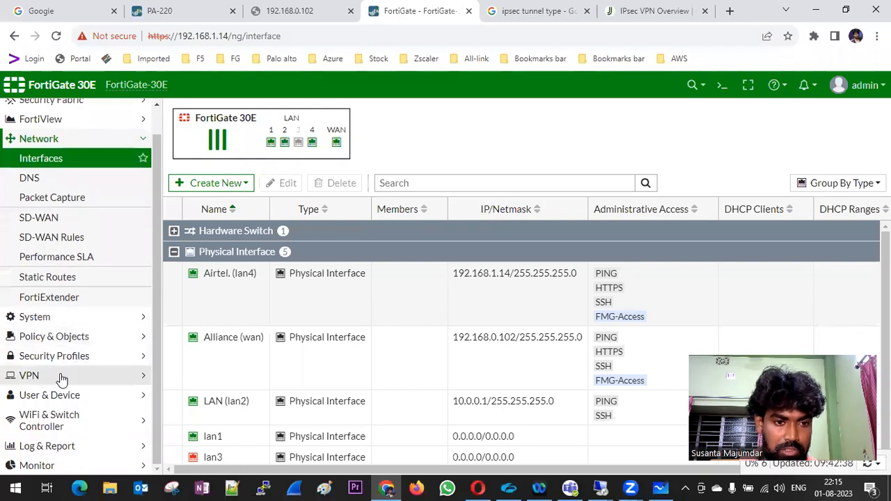
pyautogui.click(60, 375)
pyautogui.click(63, 271)
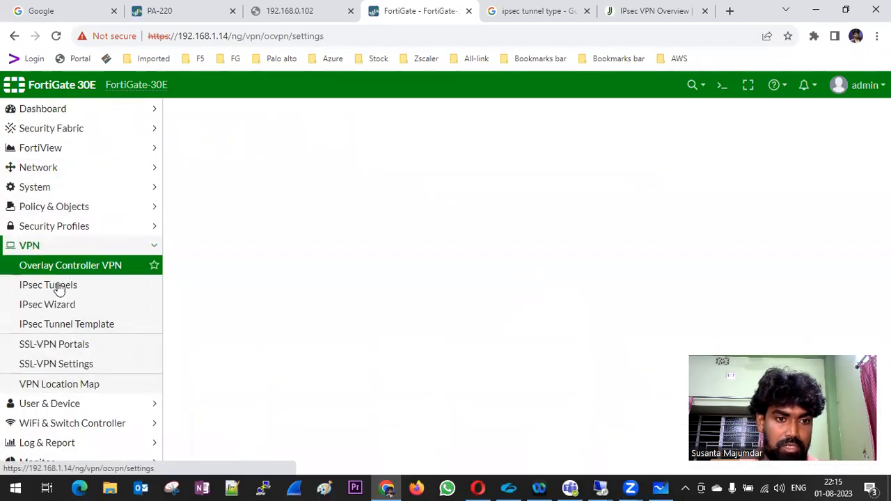
pyautogui.click(56, 289)
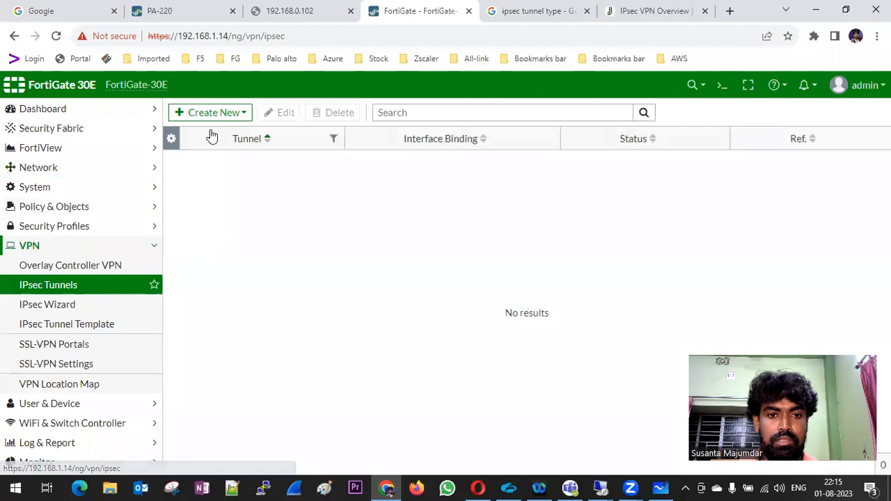
# Start a new IPsec Tunnel with the Custom template type in the VPN Creation Wizard.
pyautogui.click(209, 114)
pyautogui.click(206, 132)
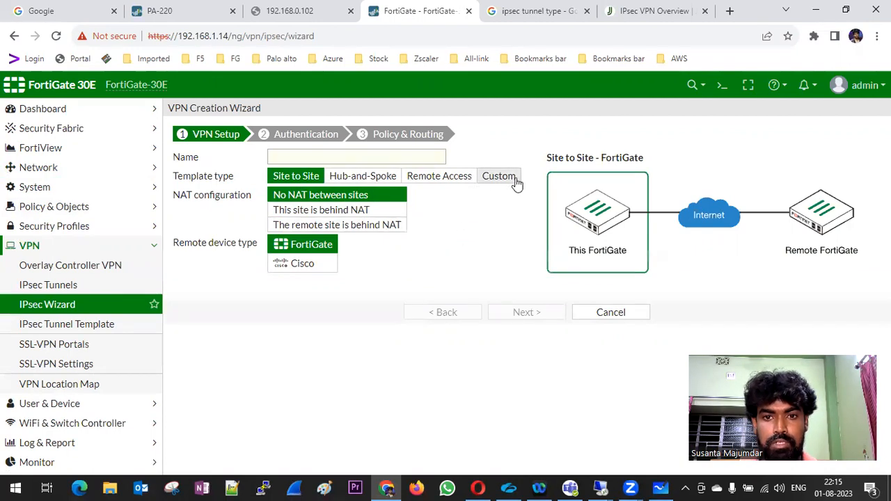
pyautogui.click(490, 178)
pyautogui.click(343, 153)
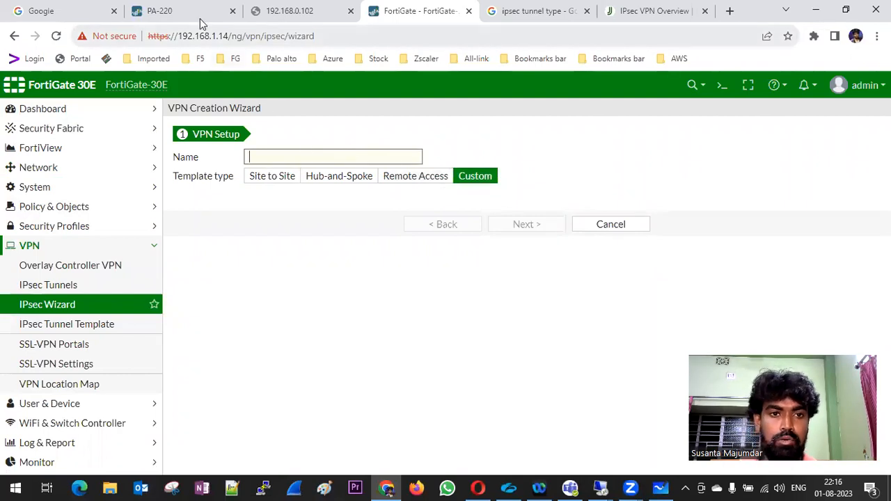
pyautogui.click(174, 12)
# Save the IKE_Crypto_New profile (aes-128-cbc, sha256, group2, 8 hours) and start a new IKE gateway.
pyautogui.click(621, 385)
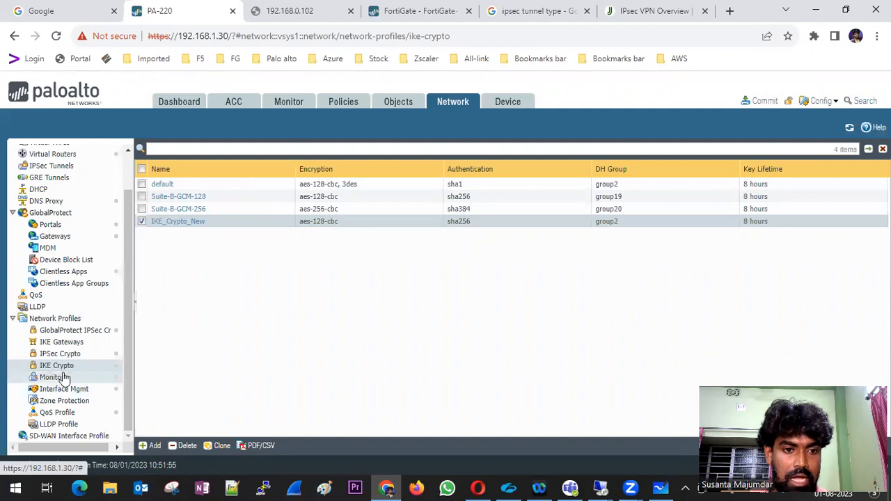
pyautogui.click(60, 341)
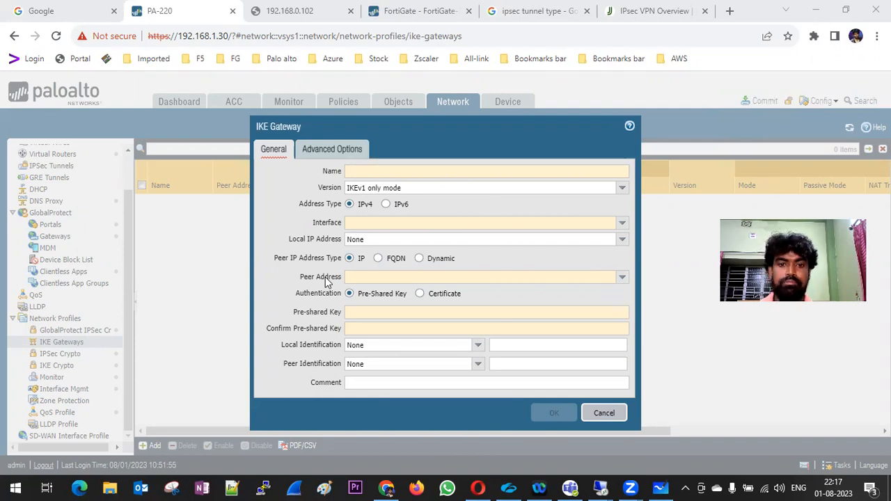
# Name the gateway IKE_Gateway, IKEv2 only mode, on ethernet1/8 with local IP 192.168.1.200/24.
pyautogui.click(369, 174)
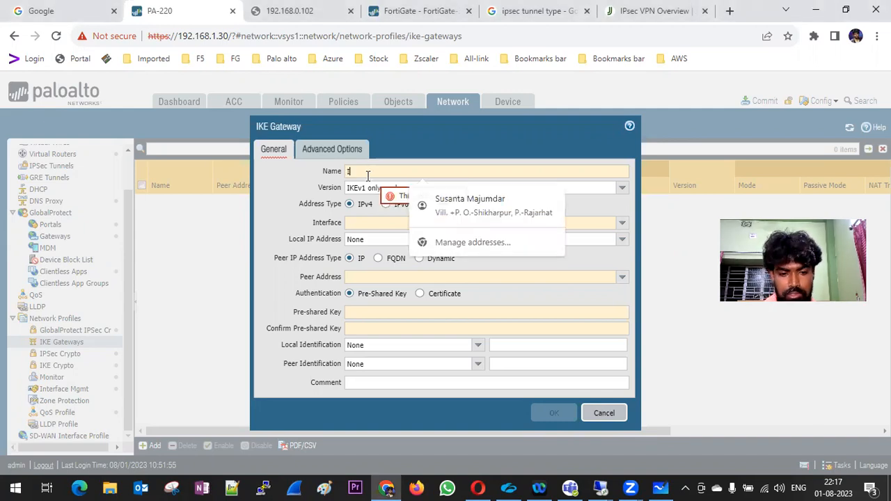
pyautogui.write('IKE')
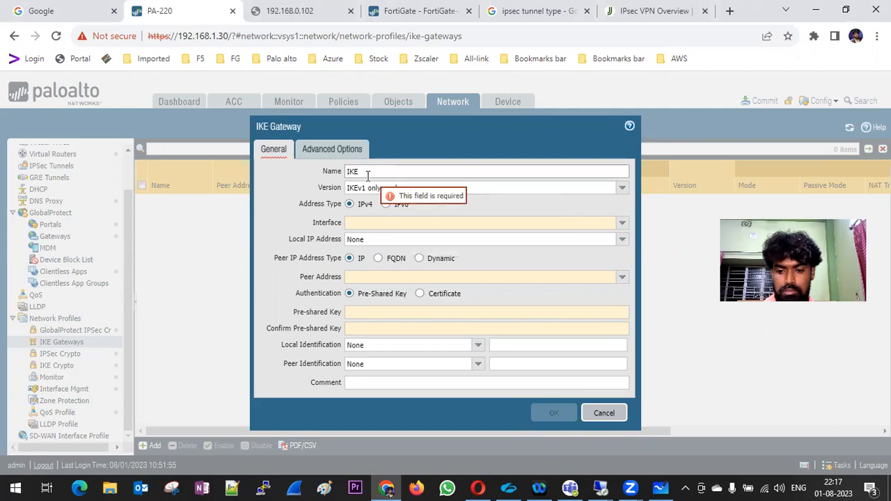
pyautogui.write('_Gateway')
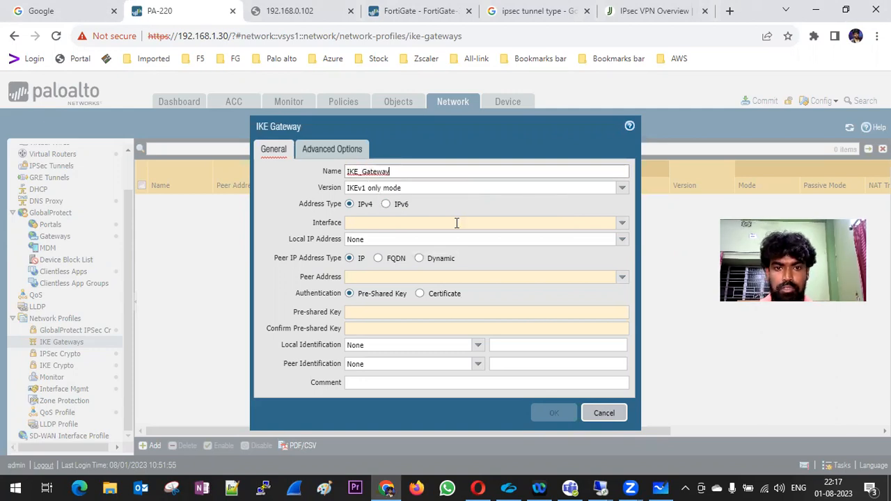
pyautogui.click(621, 187)
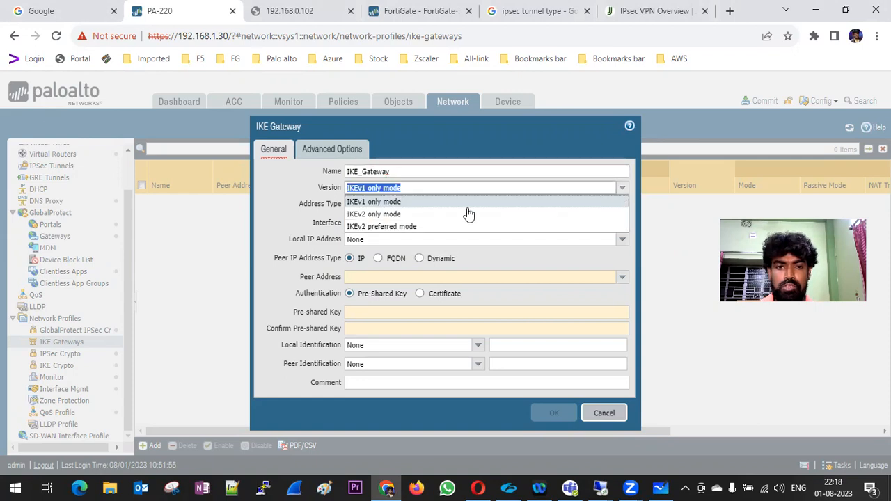
pyautogui.click(420, 219)
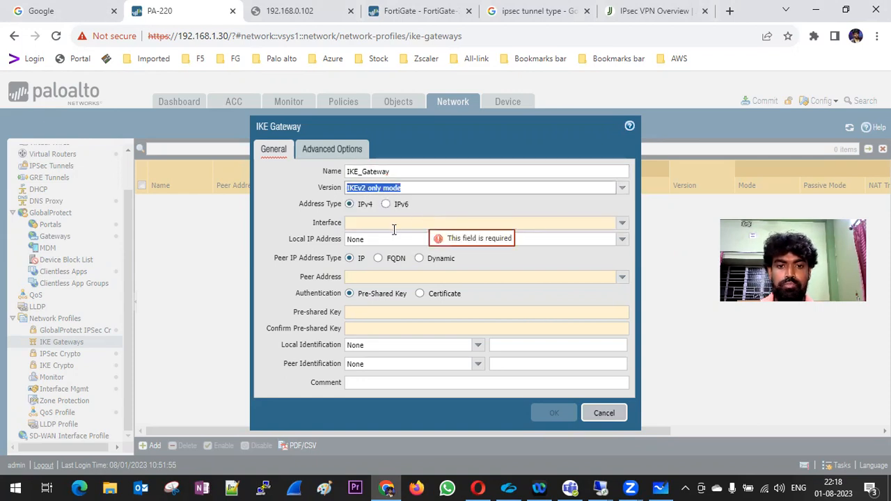
pyautogui.click(623, 224)
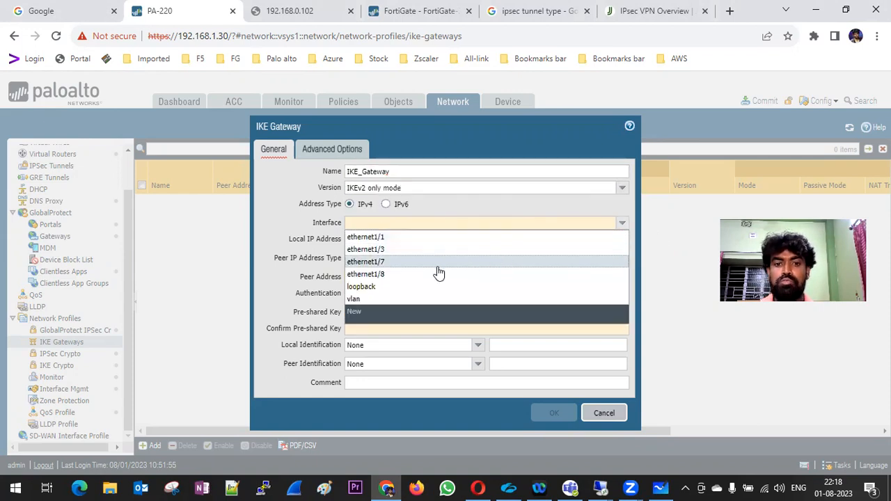
pyautogui.click(417, 272)
pyautogui.click(622, 239)
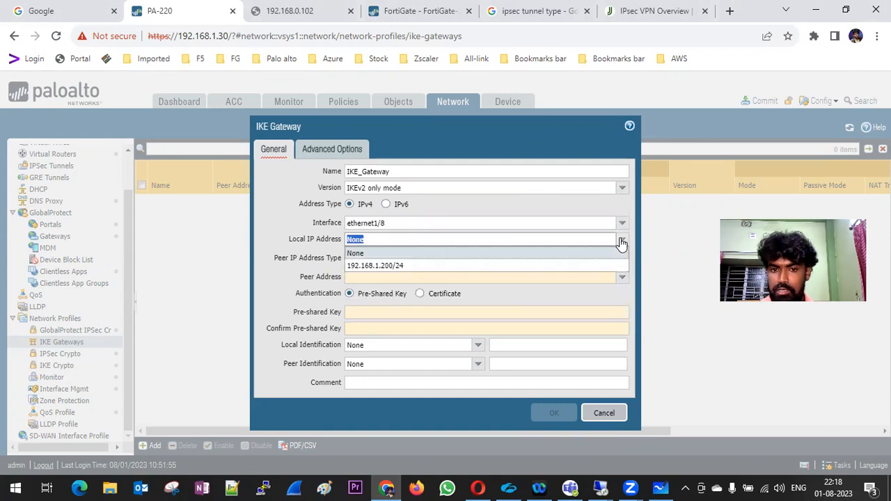
pyautogui.click(392, 265)
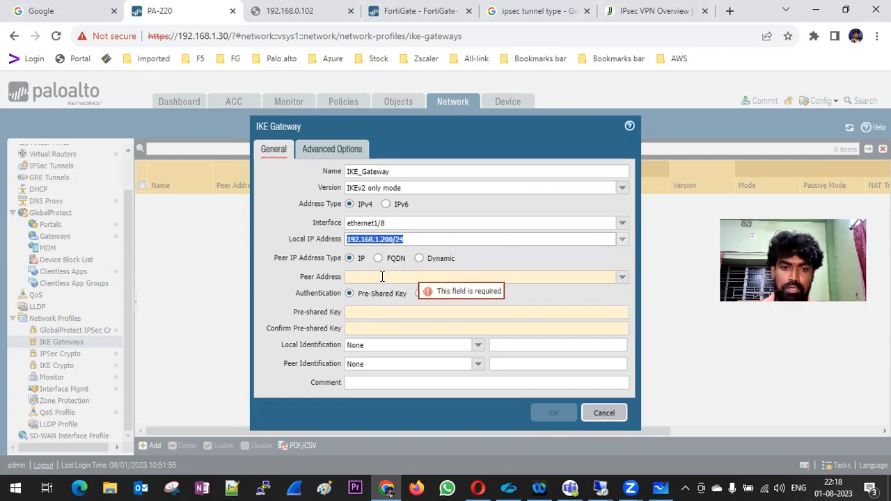
# Check the FortiGate's network settings, then set the peer address to 192.168.1.14.
pyautogui.click(422, 20)
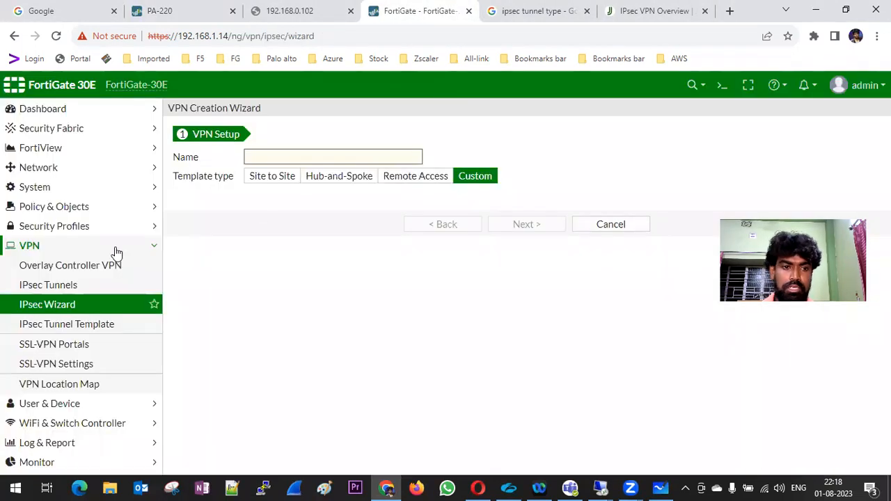
pyautogui.click(53, 167)
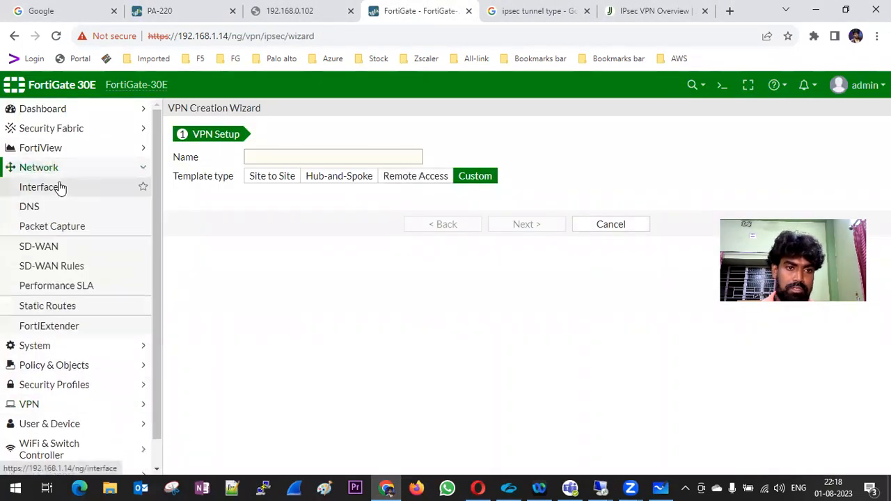
pyautogui.click(202, 10)
pyautogui.write('1')
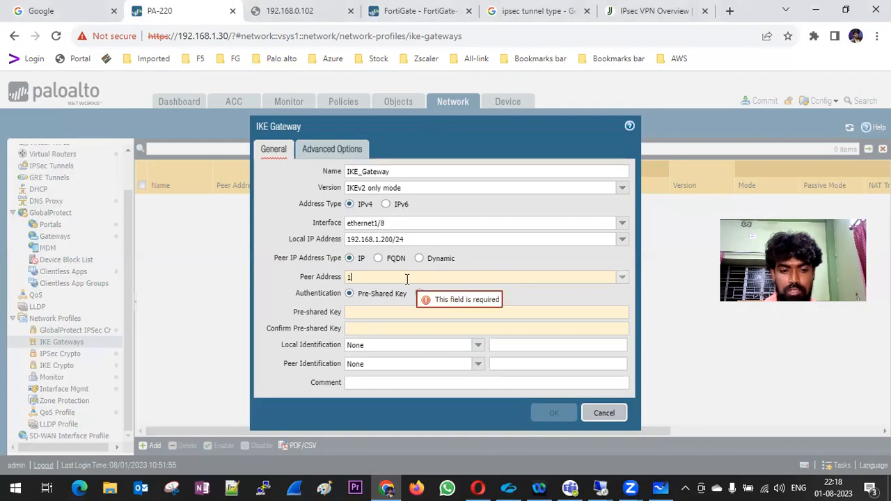
pyautogui.write('92.168.1.14')
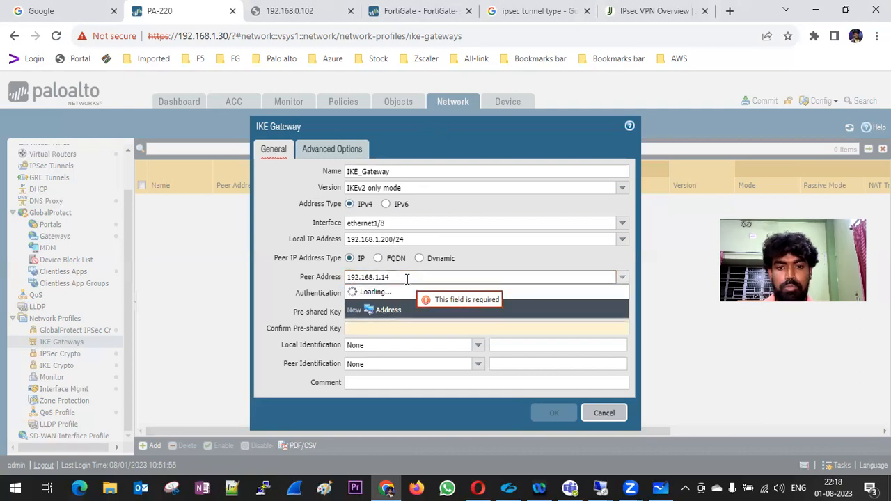
pyautogui.click(267, 232)
# Enter and confirm the gateway's pre-shared key.
pyautogui.click(371, 313)
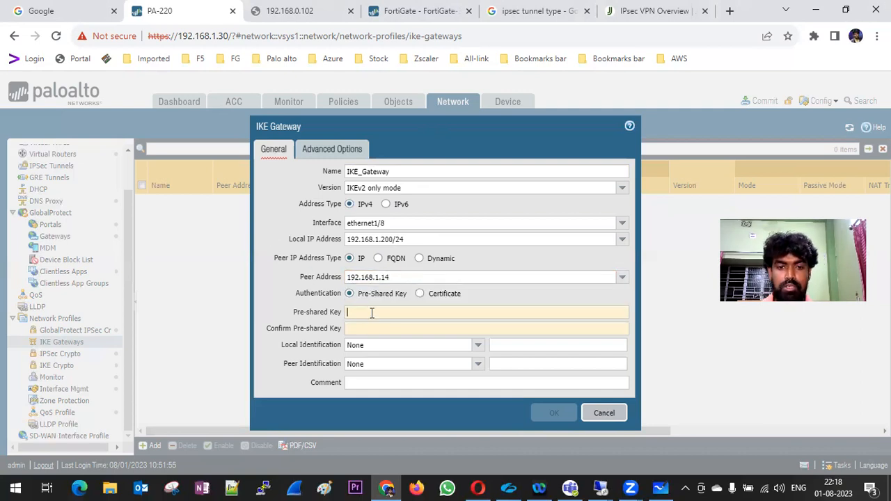
pyautogui.write('a••••••')
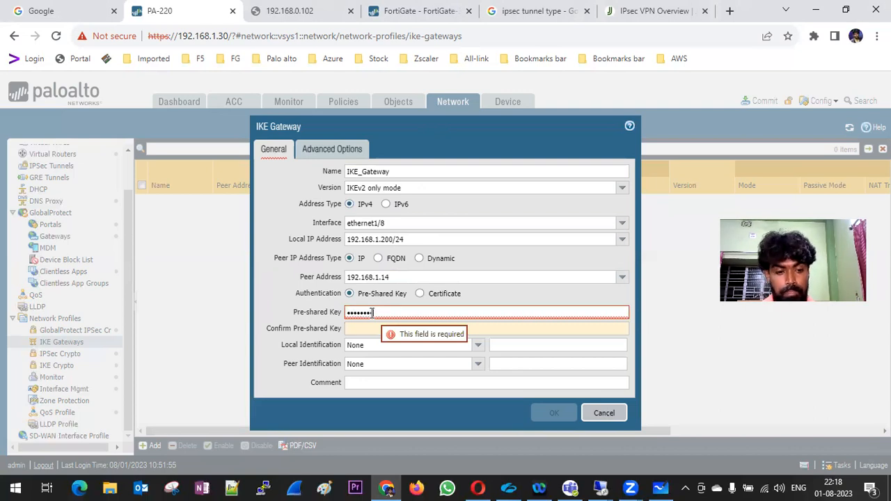
pyautogui.press('Tab')
pyautogui.write('•••••')
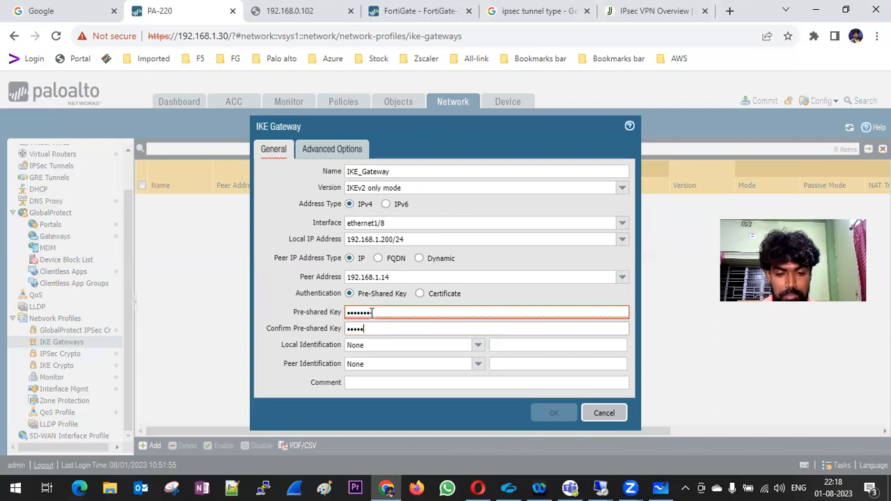
pyautogui.write('•')
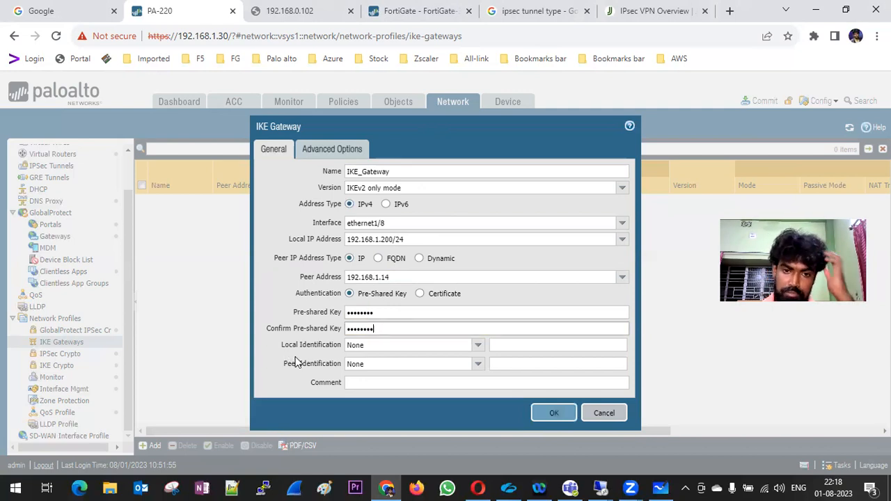
# Set both local and peer identification types to IP address and show the advanced options.
pyautogui.click(477, 347)
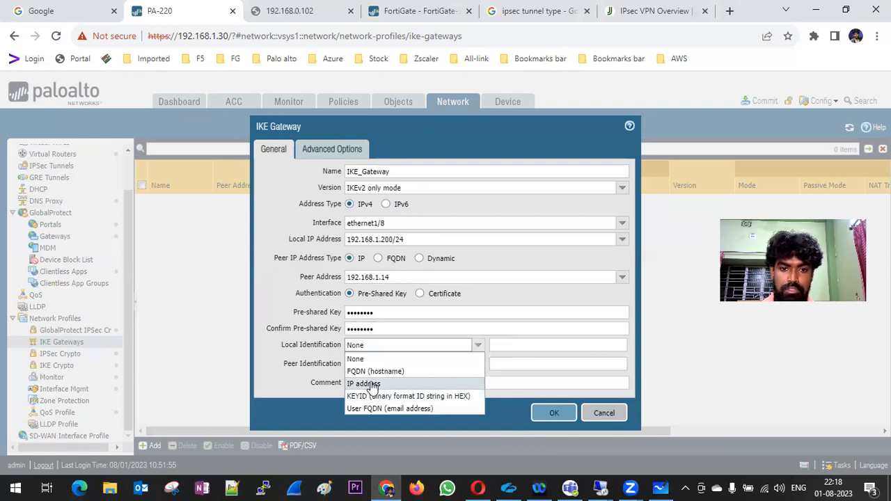
pyautogui.click(373, 385)
pyautogui.click(479, 366)
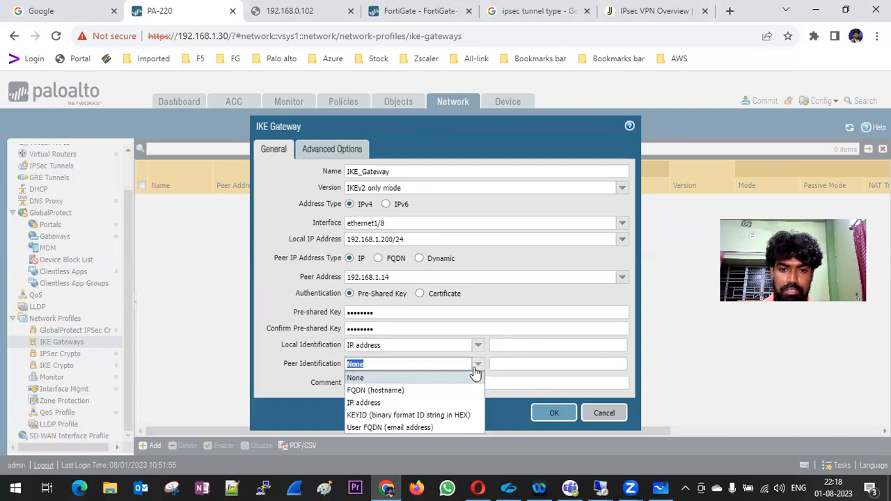
pyautogui.click(365, 401)
pyautogui.click(273, 256)
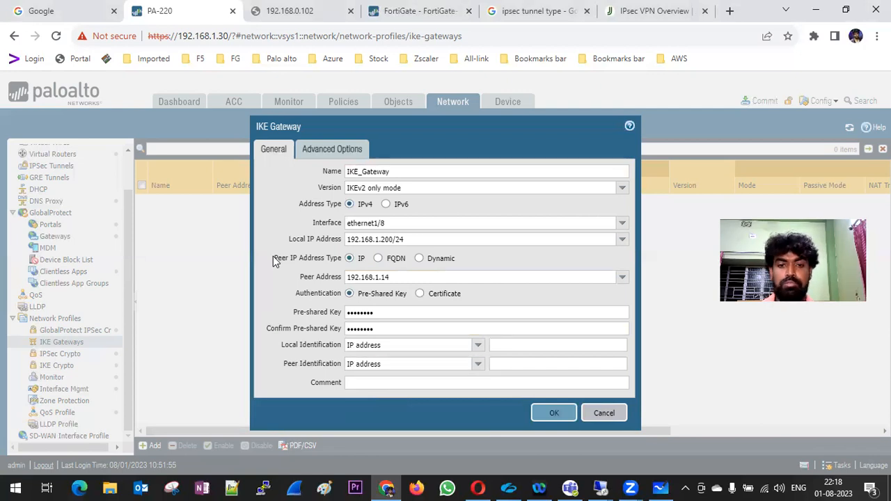
pyautogui.click(332, 153)
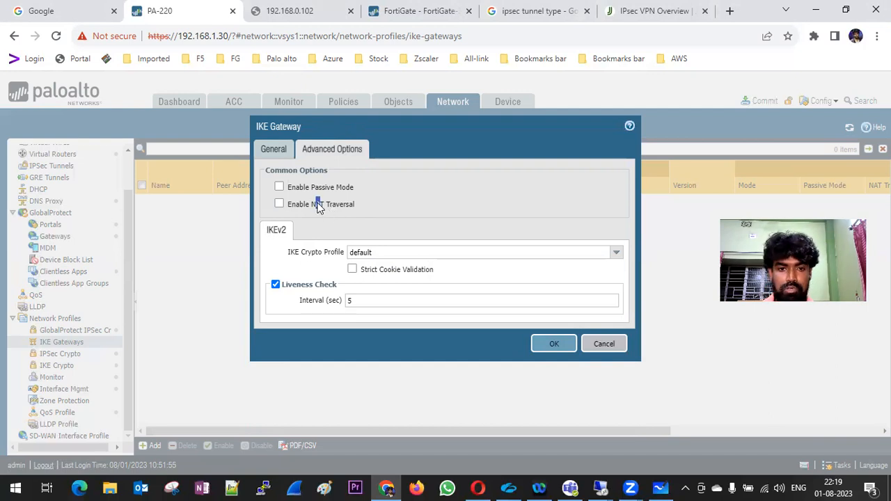
# Select IKE_Crypto_New as the gateway's crypto profile and try saving, which fails on missing local ID.
pyautogui.click(615, 254)
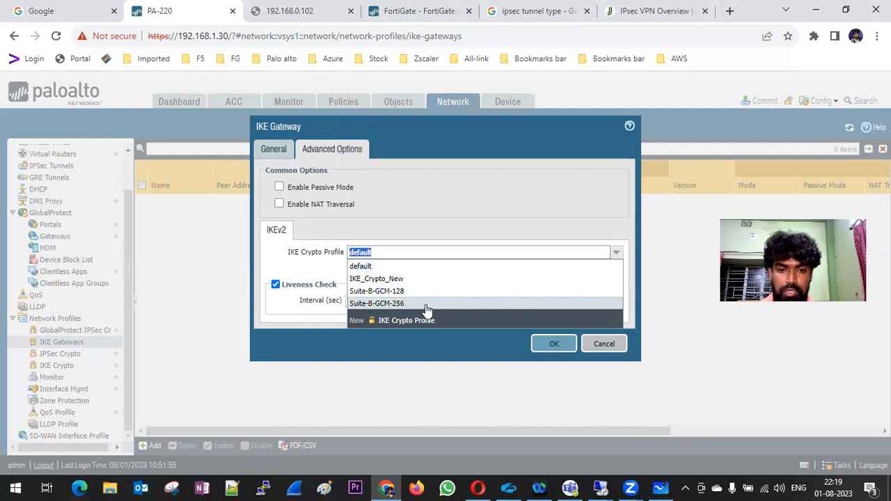
pyautogui.click(400, 280)
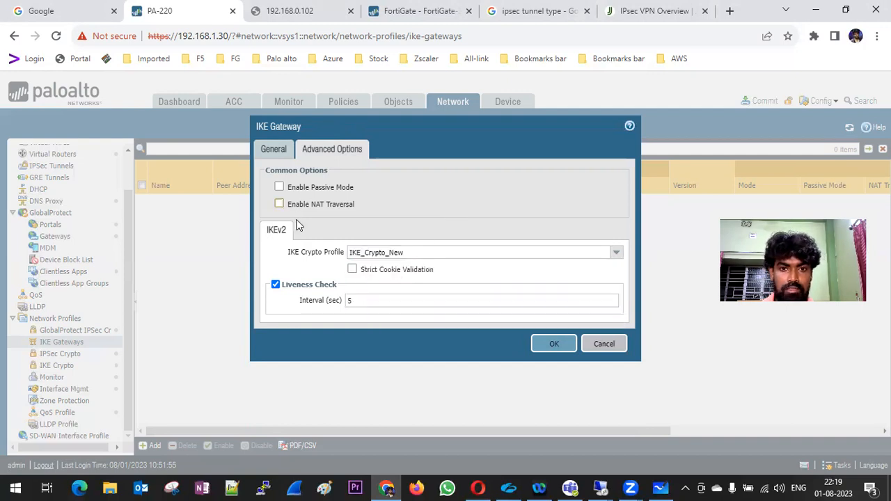
pyautogui.click(553, 343)
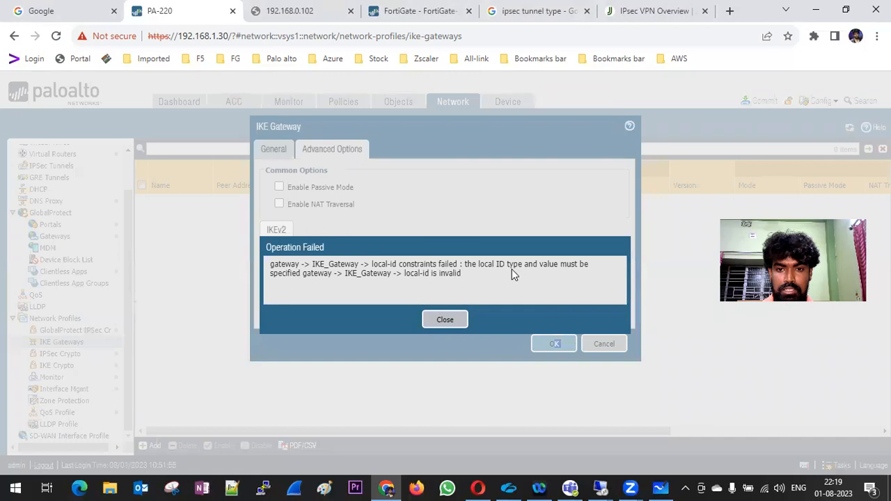
# Enter local ID 172.16.10.0/24 and, after checking FortiGate interfaces, peer ID 10.0.0.0; retry saving.
pyautogui.click(449, 319)
pyautogui.click(269, 153)
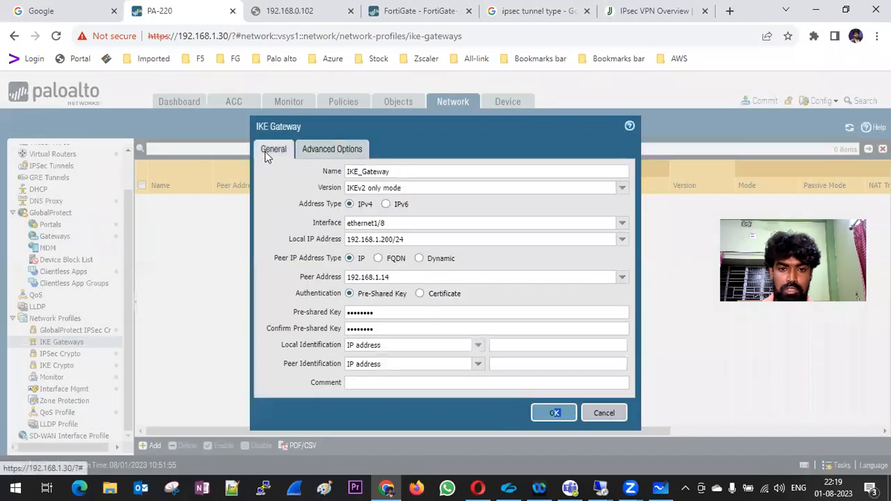
pyautogui.click(478, 345)
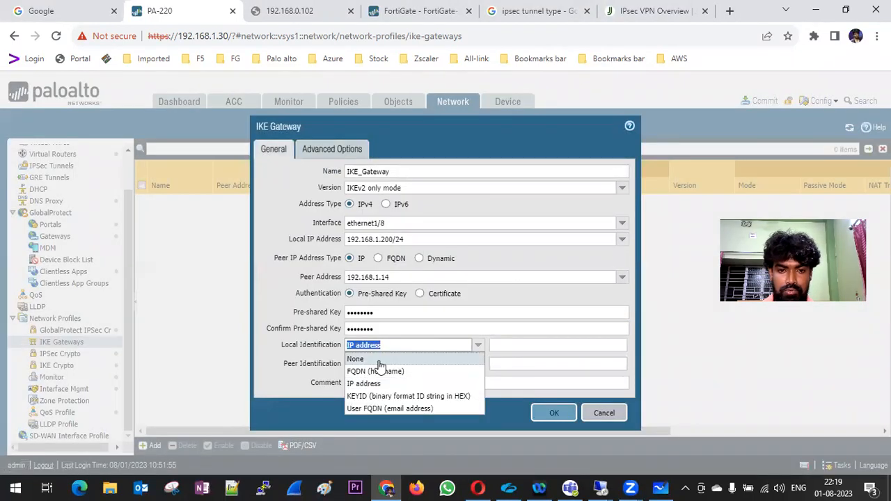
pyautogui.click(526, 346)
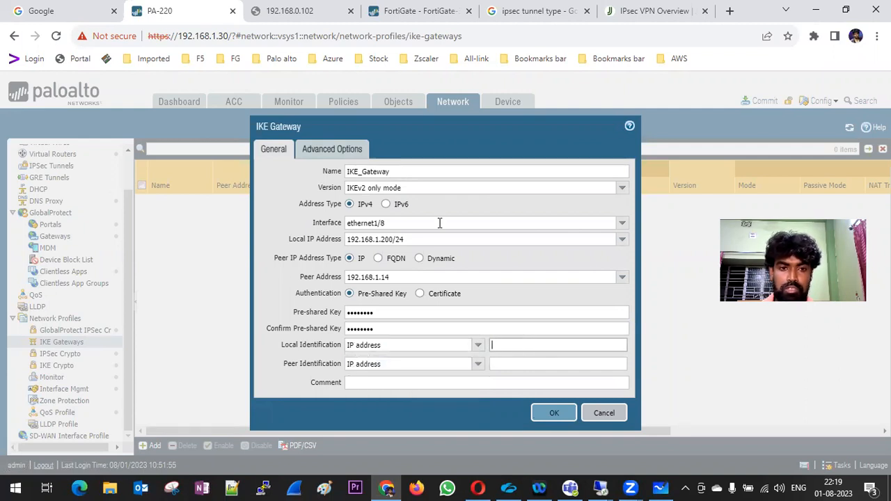
pyautogui.write('1')
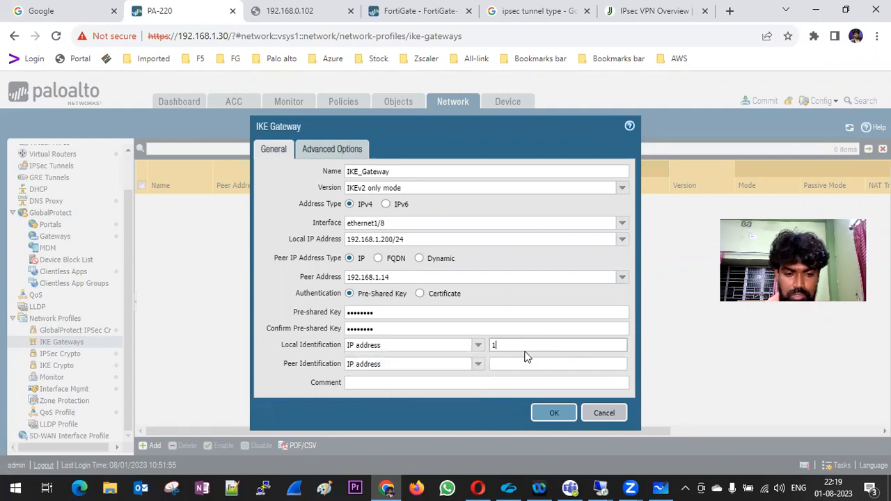
pyautogui.write('72.16.1')
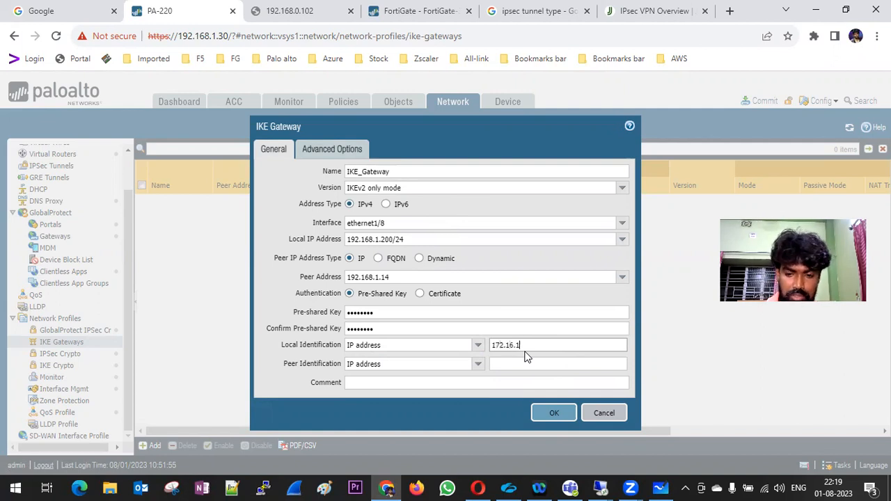
pyautogui.write('0.0/24')
pyautogui.click(520, 360)
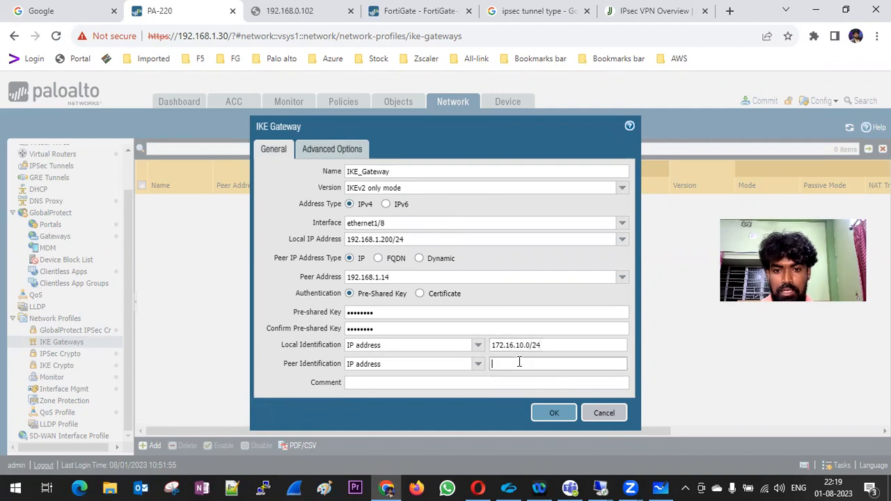
pyautogui.click(410, 12)
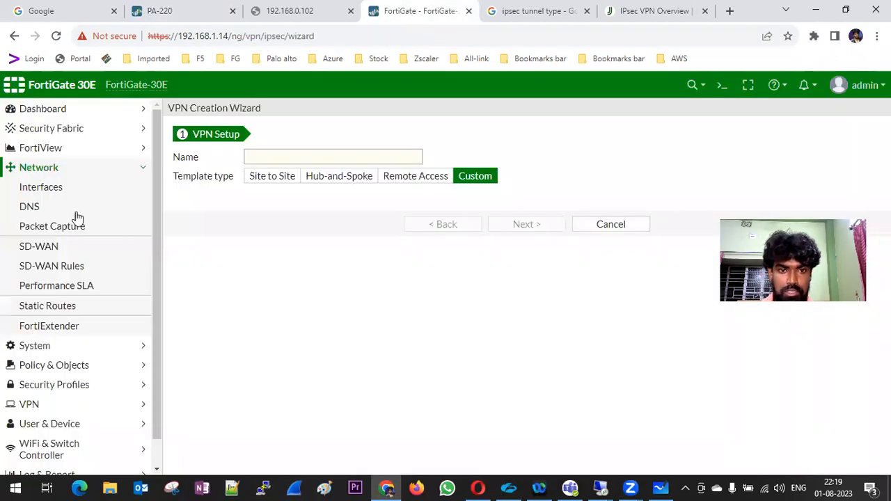
pyautogui.click(48, 189)
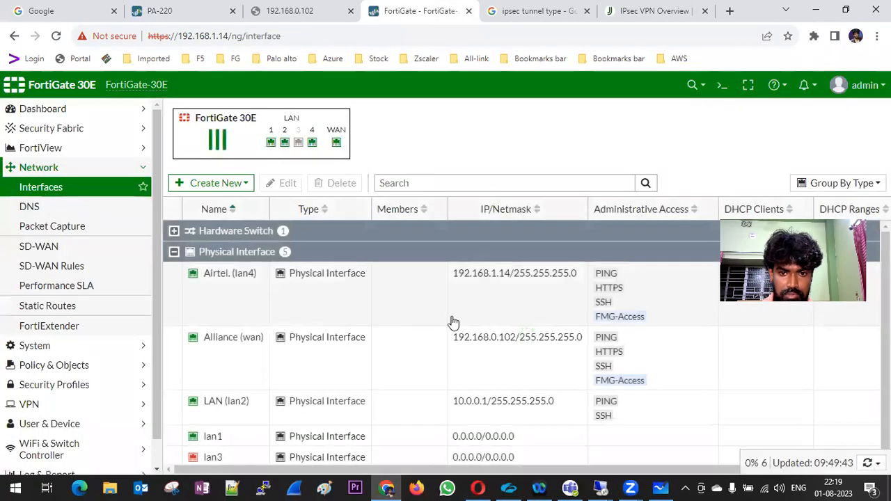
pyautogui.click(178, 11)
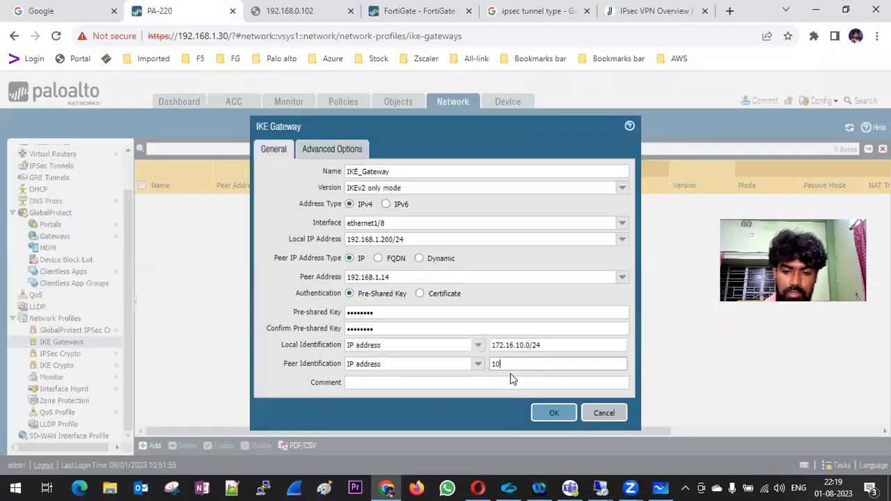
pyautogui.write('10.0.0.0/24')
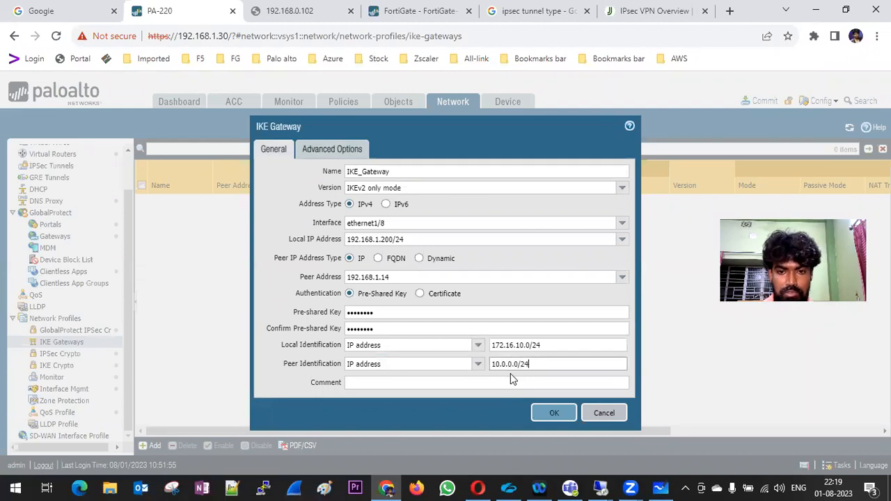
pyautogui.click(554, 413)
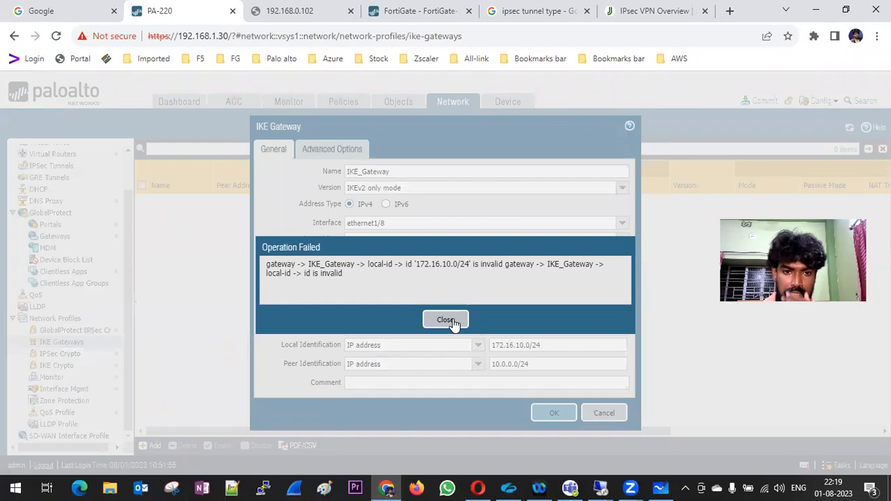
# Correct the identifications to host addresses: local 172.16.10.1, peer 10.0.0.1.
pyautogui.click(446, 320)
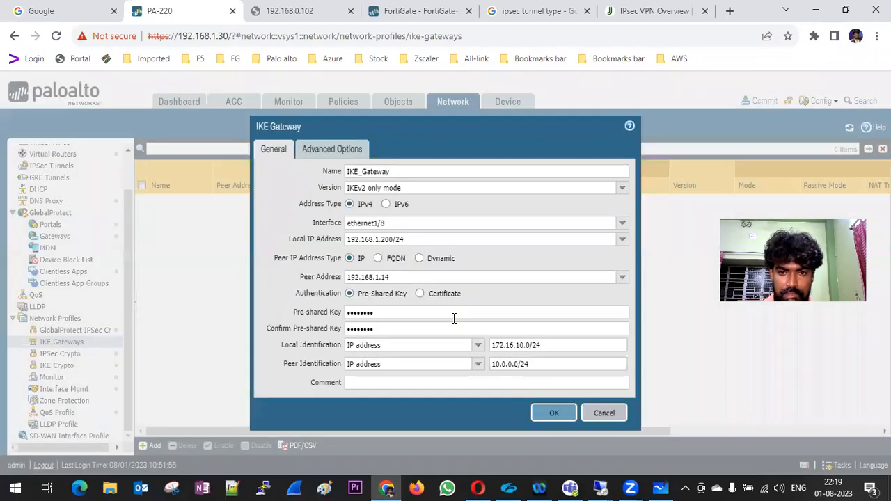
pyautogui.click(549, 345)
pyautogui.press('BackSpace')
pyautogui.press('BackSpace')
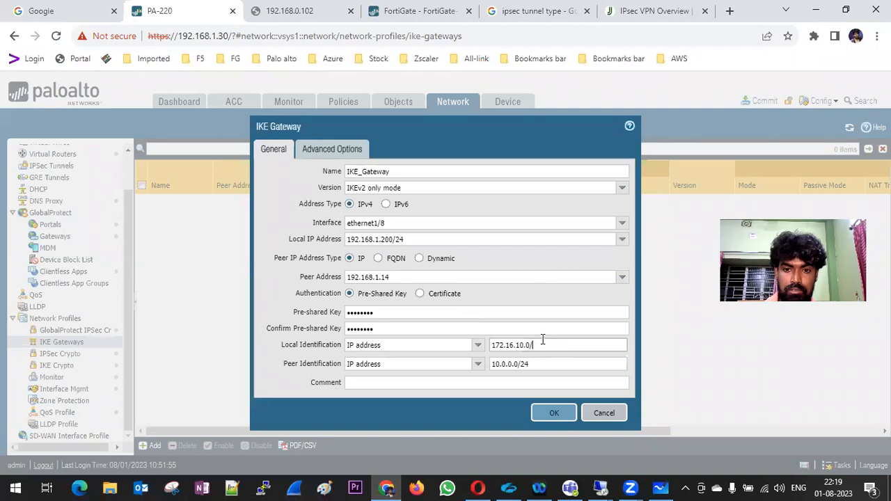
pyautogui.press('BackSpace')
pyautogui.write('1')
pyautogui.click(556, 366)
pyautogui.press('BackSpace')
pyautogui.press('BackSpace')
pyautogui.press('BackSpace')
pyautogui.press('BackSpace')
pyautogui.write('1')
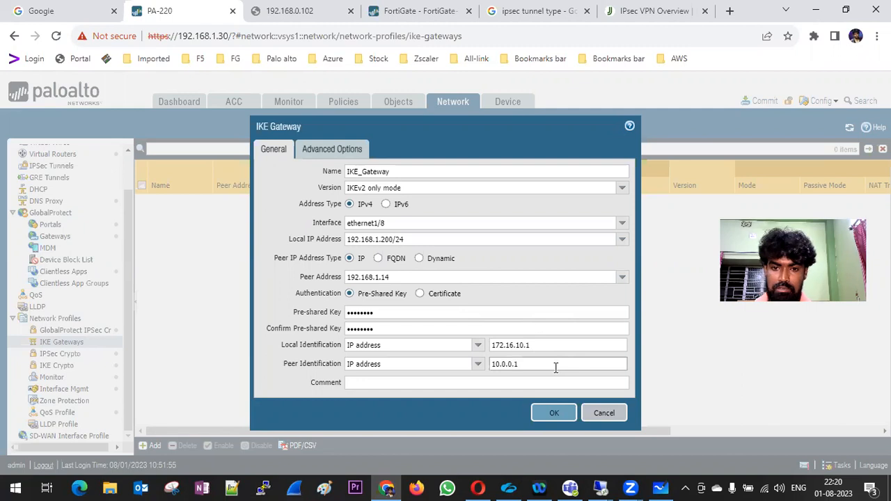
# Save the IKE gateway and create a new IPSec crypto profile named IPSec_Cripto.
pyautogui.click(555, 415)
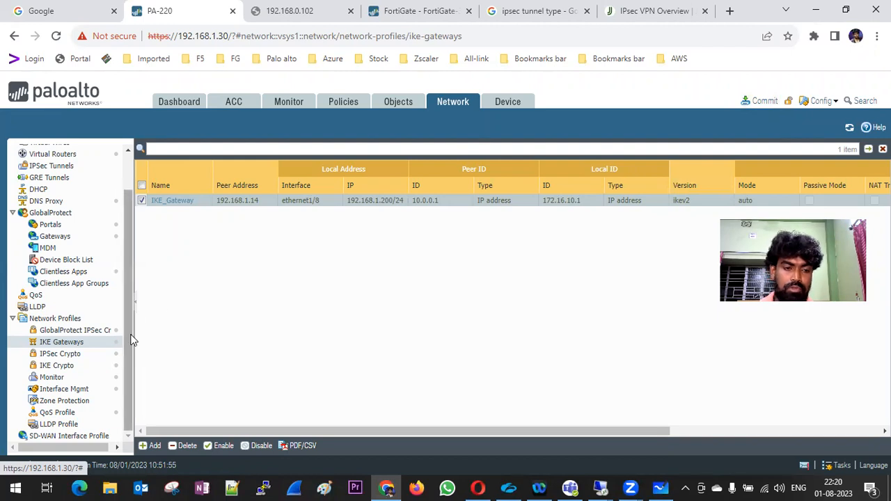
pyautogui.click(78, 358)
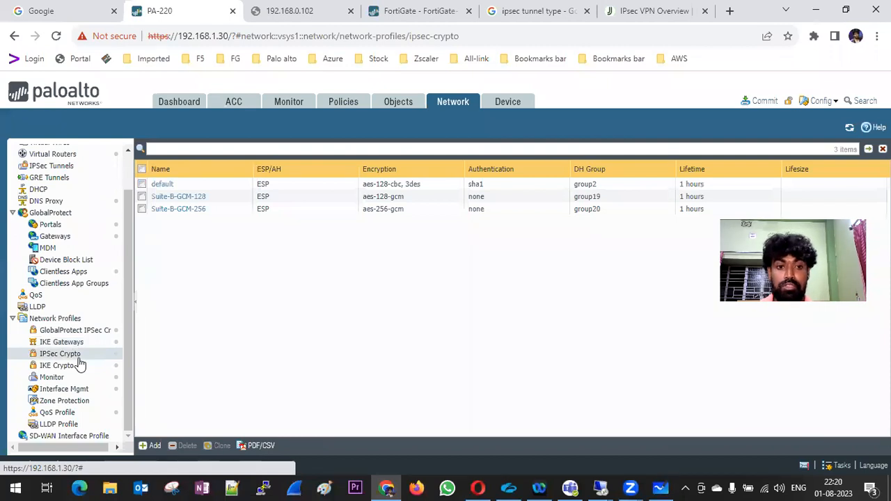
pyautogui.click(151, 445)
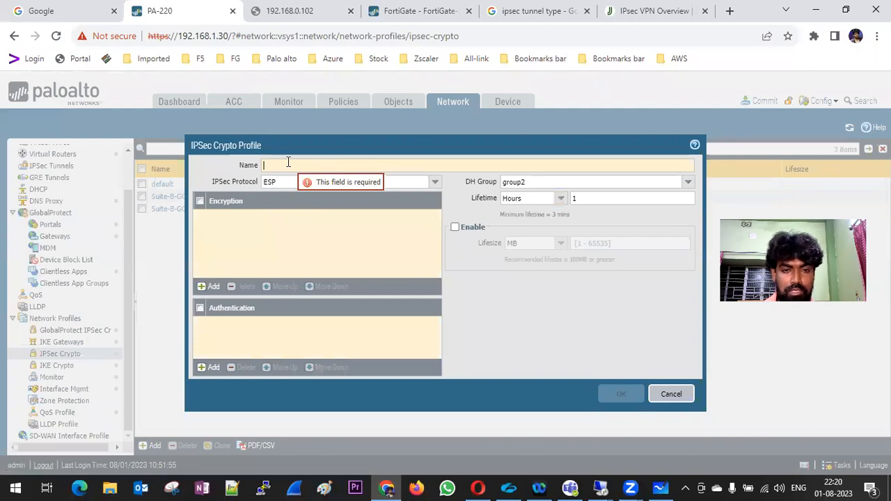
pyautogui.write('IP')
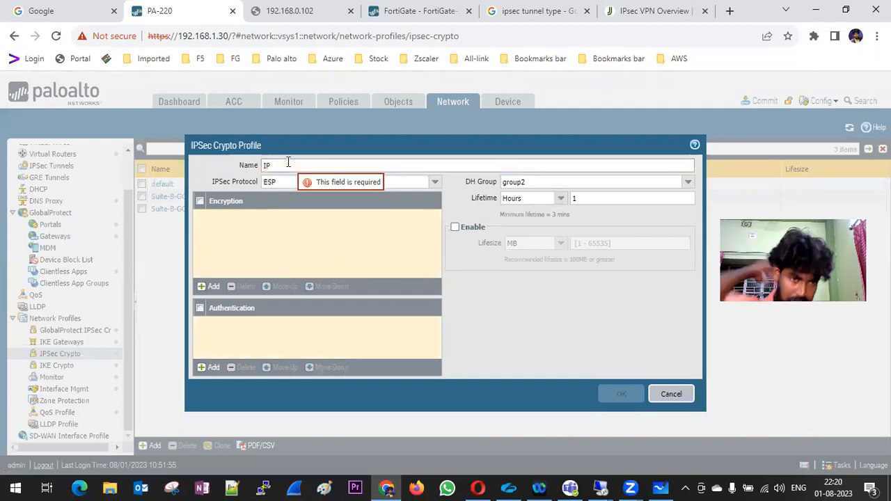
pyautogui.write('Sec')
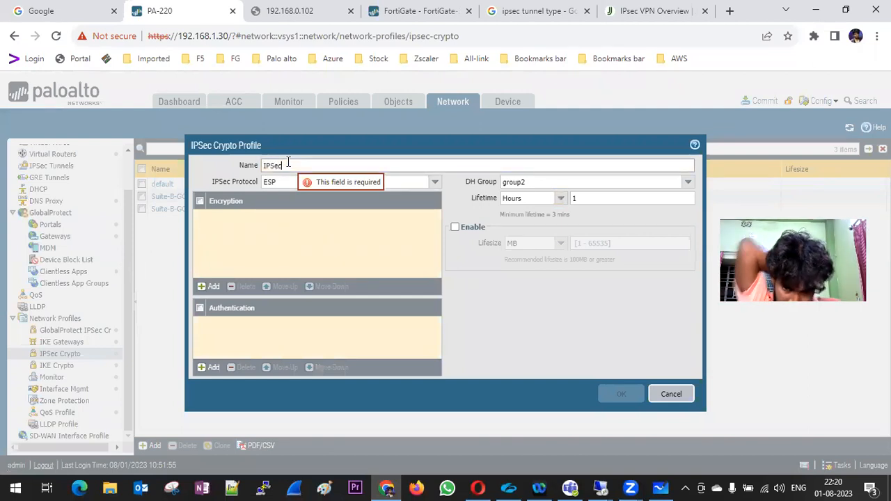
pyautogui.write('_Crypto')
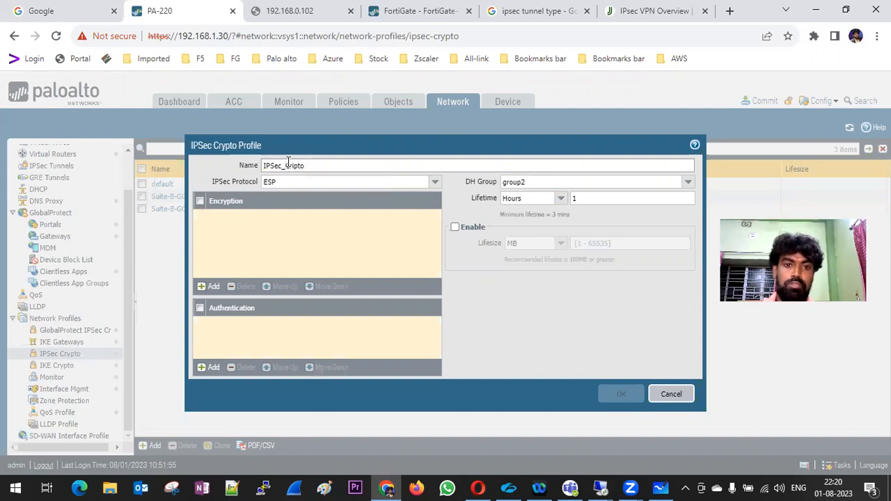
# Set the profile to ESP with a single aes-128-cbc encryption entry.
pyautogui.click(202, 287)
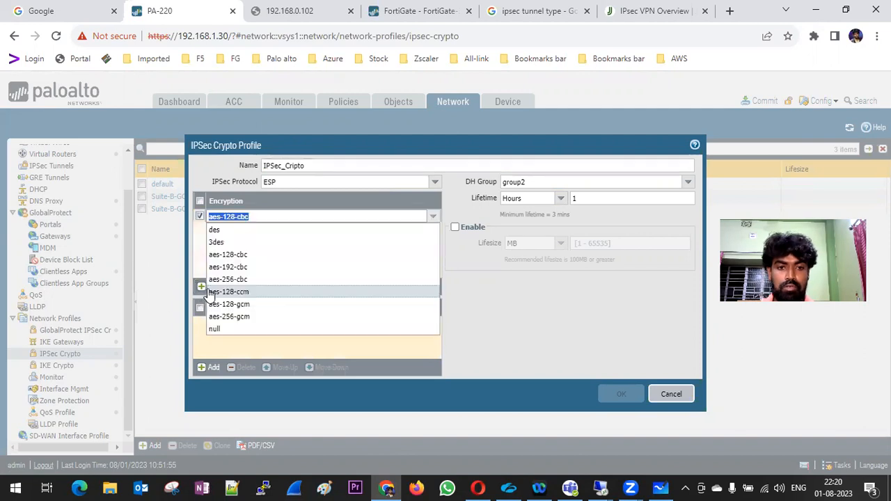
pyautogui.click(222, 179)
pyautogui.click(434, 181)
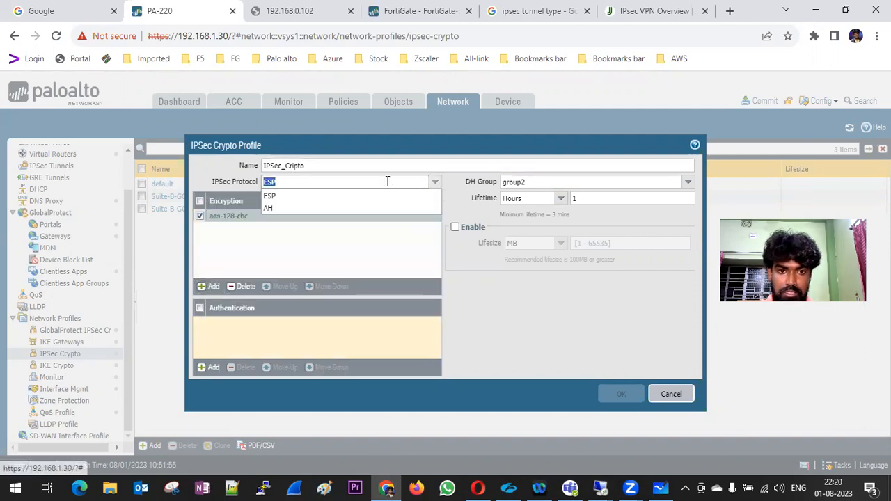
pyautogui.click(290, 208)
pyautogui.click(434, 182)
pyautogui.click(288, 197)
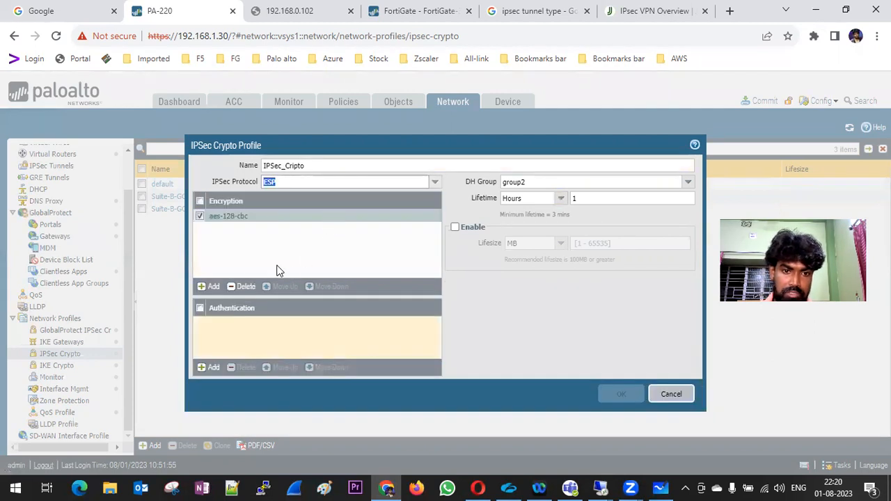
pyautogui.click(209, 286)
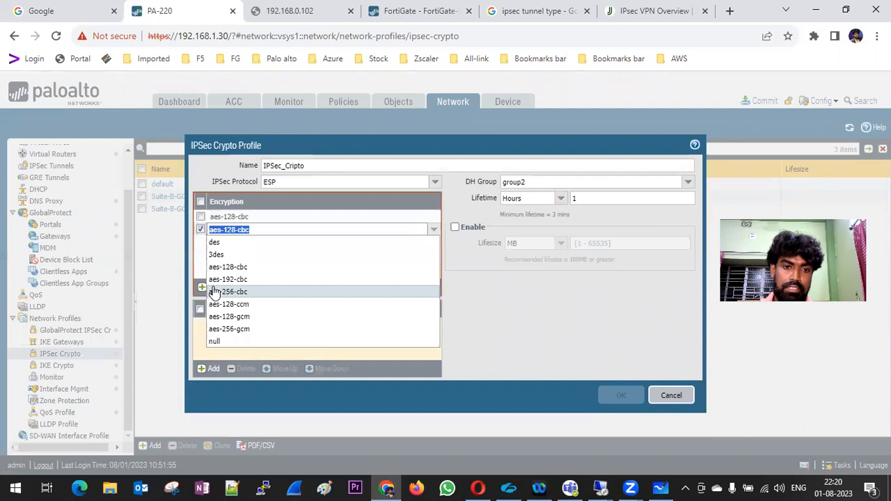
pyautogui.click(248, 268)
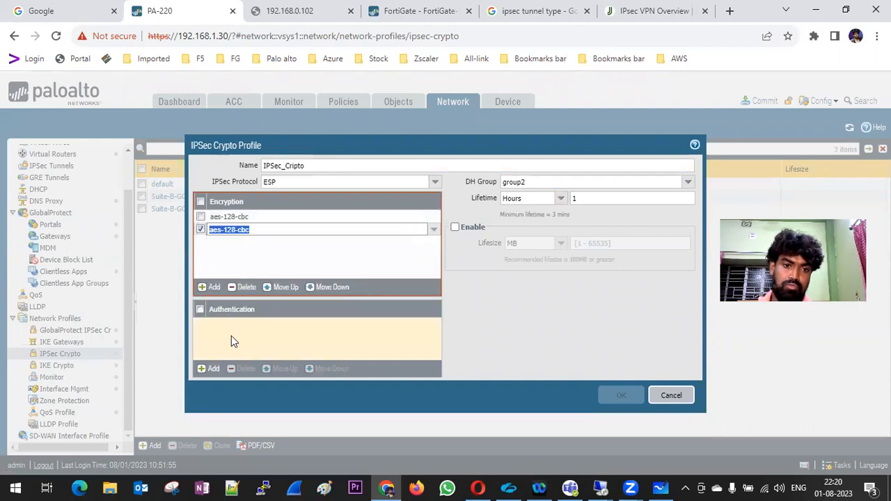
pyautogui.click(201, 229)
pyautogui.click(244, 286)
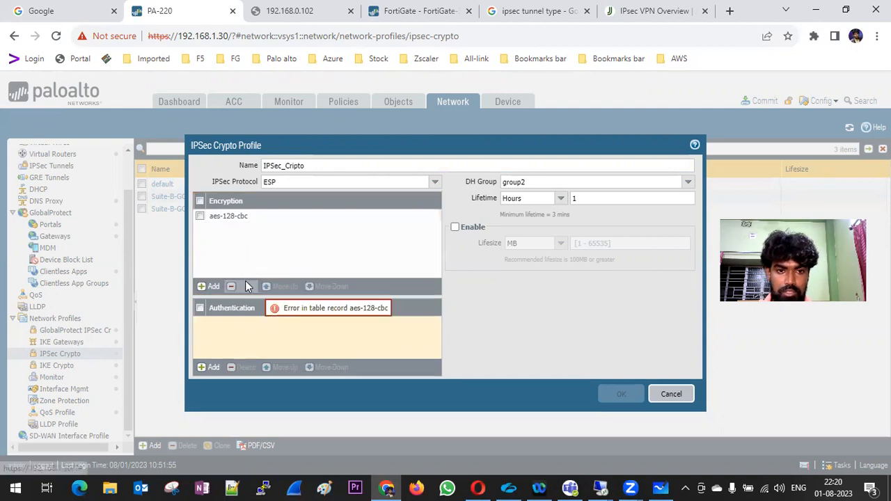
# Add sha1 authentication and save the IPSec_Cripto profile.
pyautogui.click(210, 367)
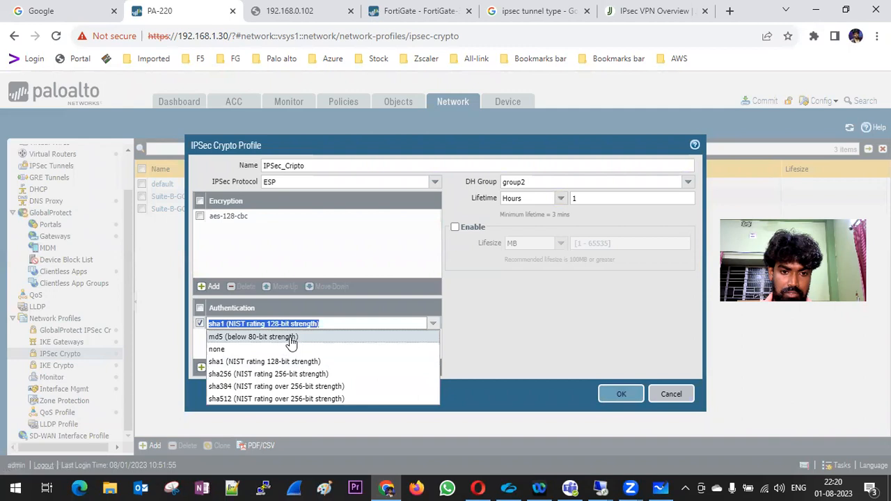
pyautogui.click(221, 362)
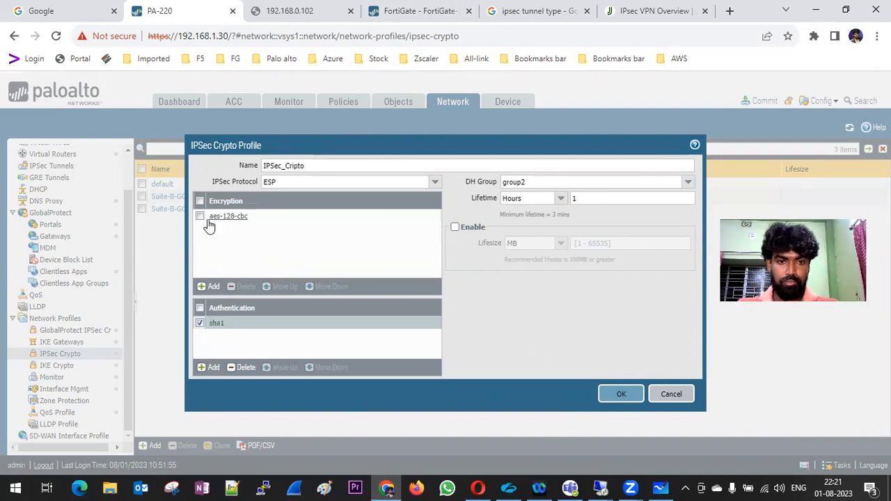
pyautogui.click(620, 394)
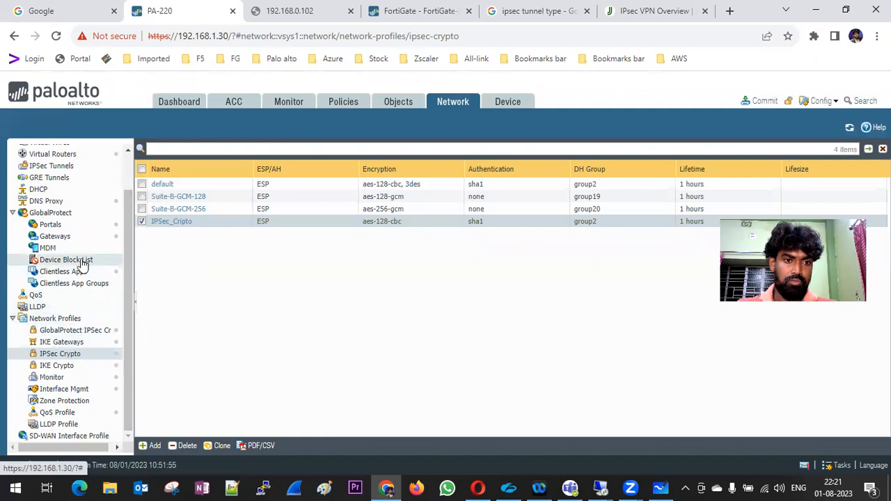
# Add a new IPSec tunnel named IPSec_Tunnel and open its tunnel interface list.
pyautogui.click(58, 170)
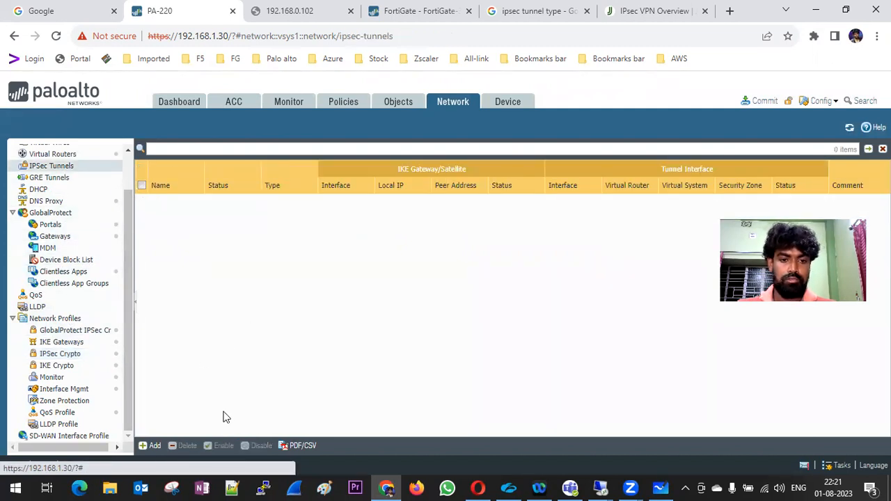
pyautogui.click(150, 446)
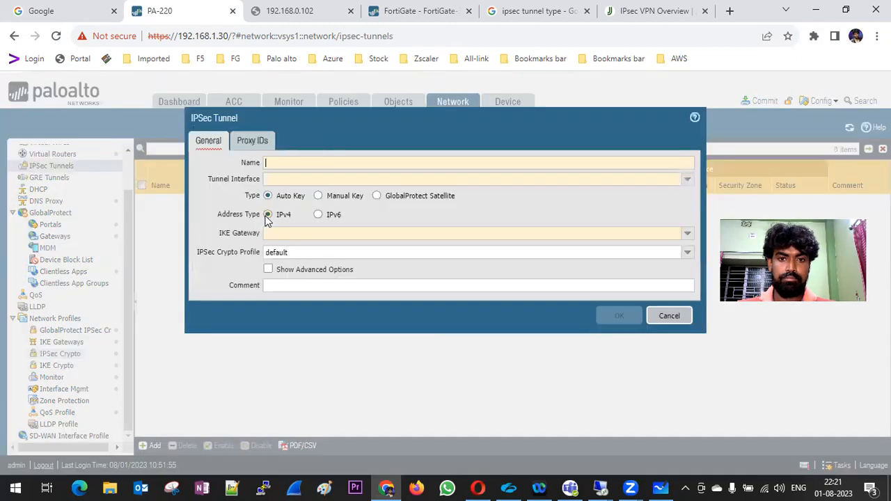
pyautogui.click(284, 162)
pyautogui.write('IP')
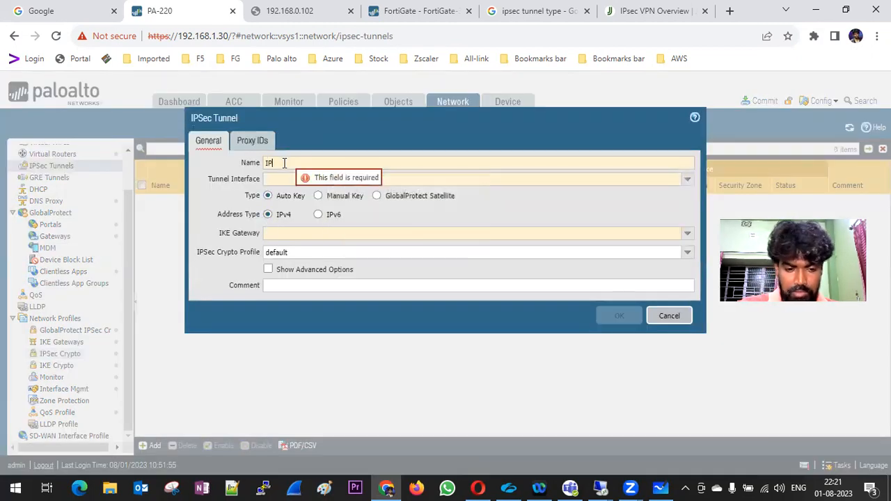
pyautogui.write('Sec Tunnel')
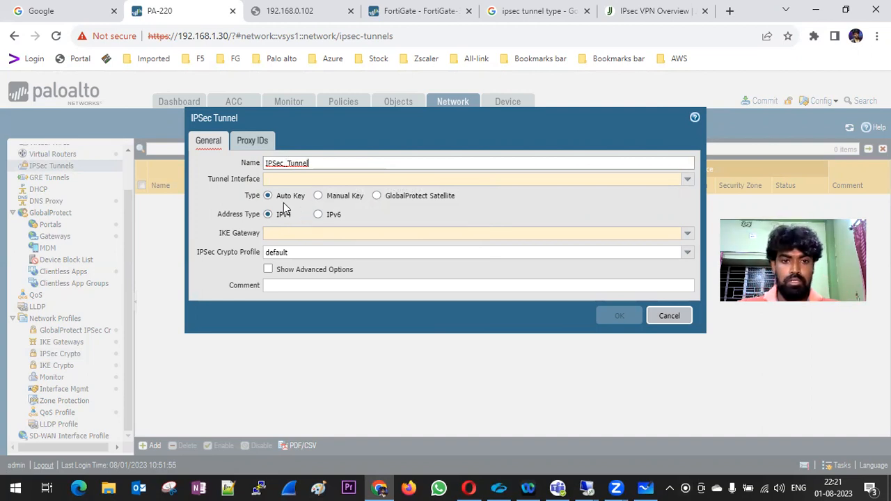
pyautogui.click(686, 179)
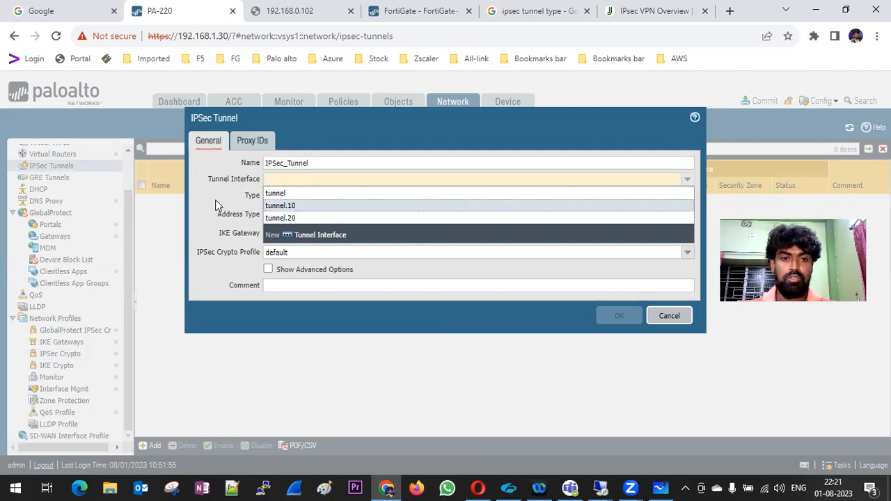
# Create tunnel interface tunnel.30 on the default virtual router.
pyautogui.click(322, 236)
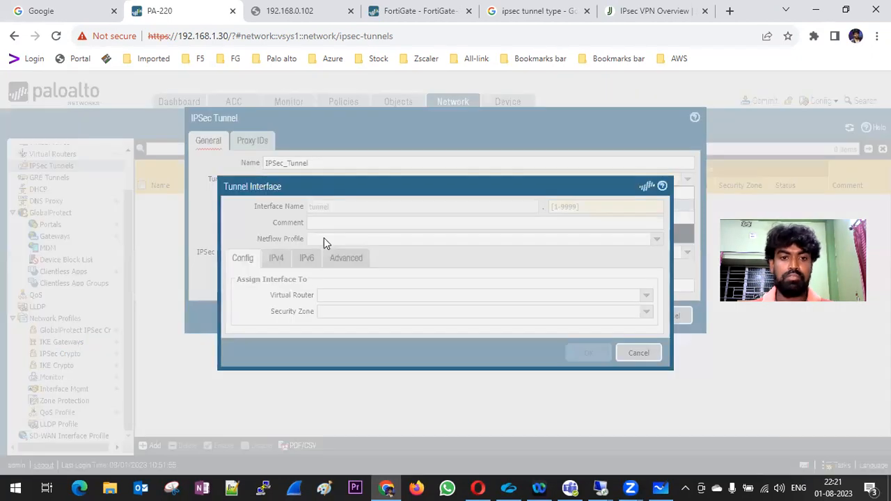
pyautogui.click(592, 207)
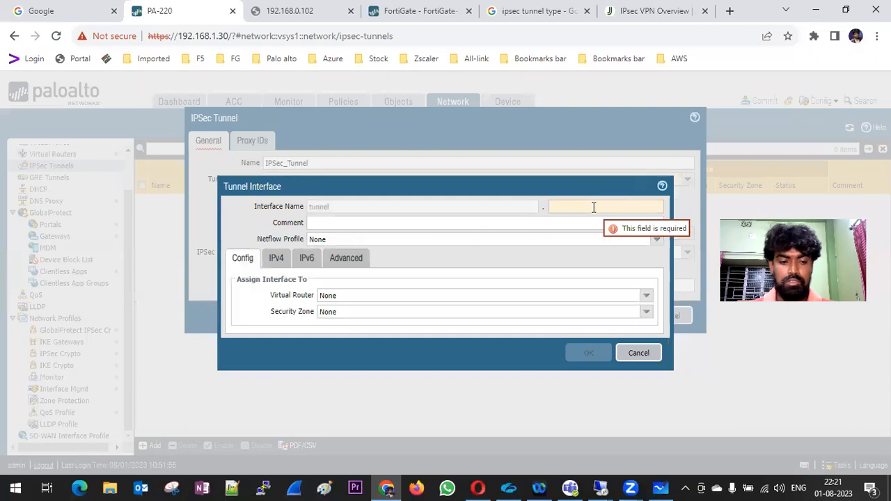
pyautogui.write('30')
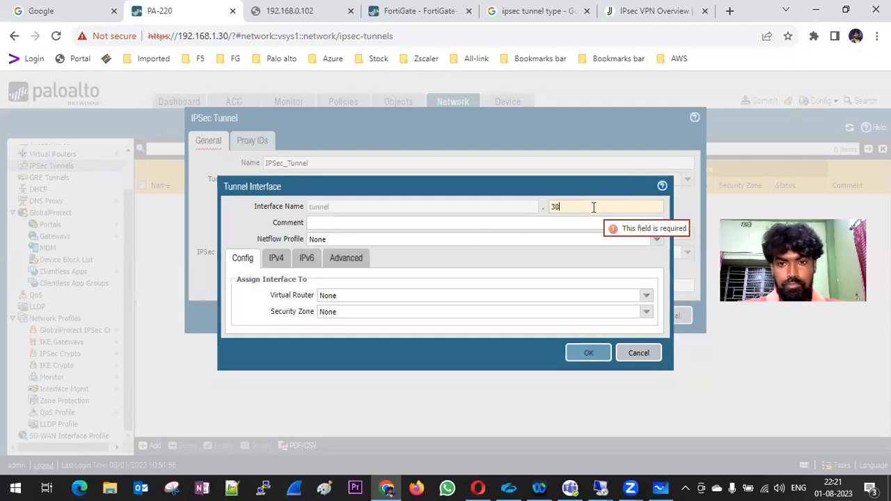
pyautogui.click(646, 296)
pyautogui.click(355, 322)
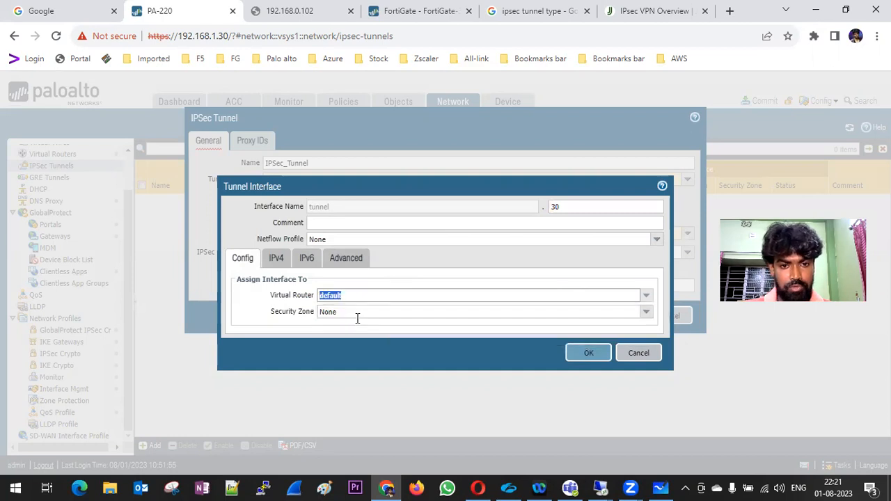
# Put tunnel.30 in a new zone IPSec_VPN and save the interface.
pyautogui.click(646, 313)
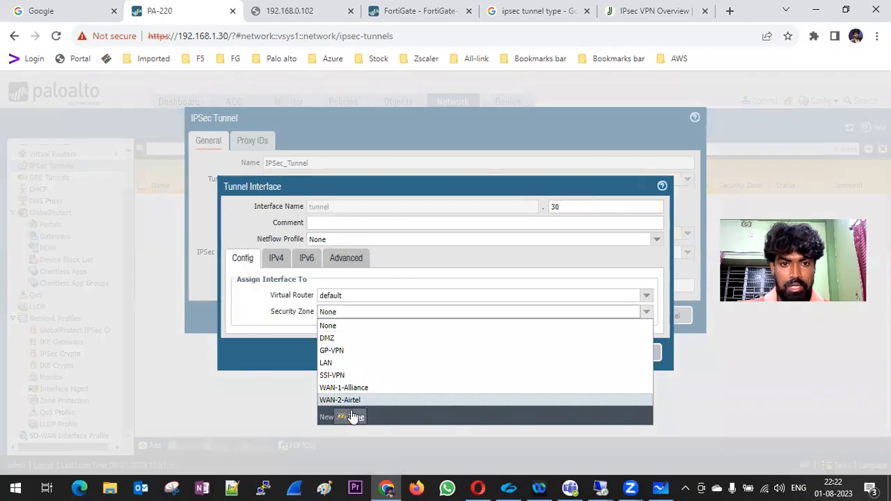
pyautogui.click(353, 419)
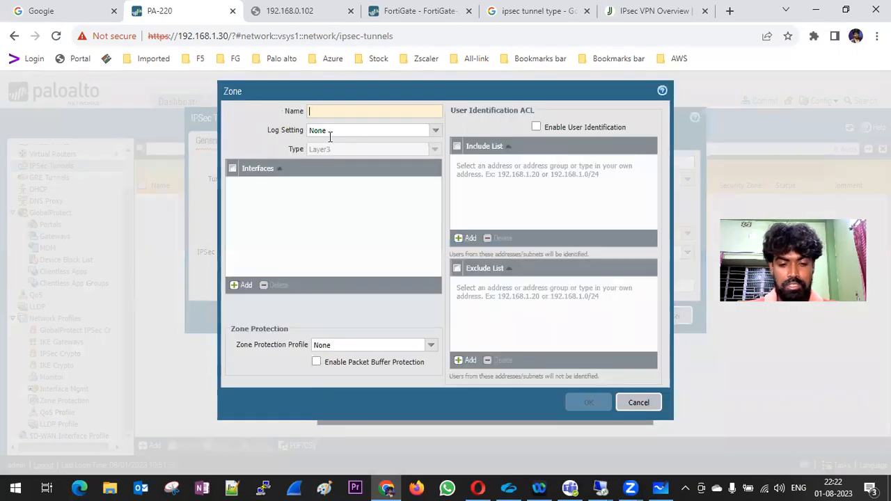
pyautogui.write('IPSec_')
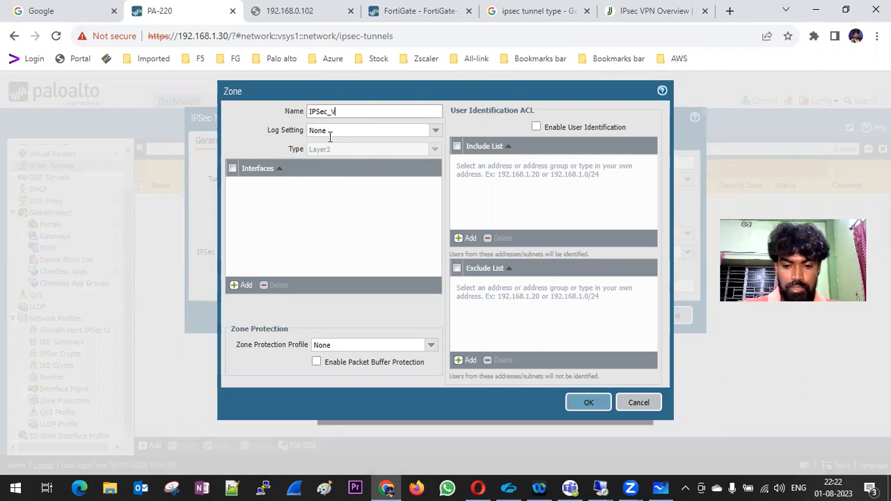
pyautogui.write('VPN')
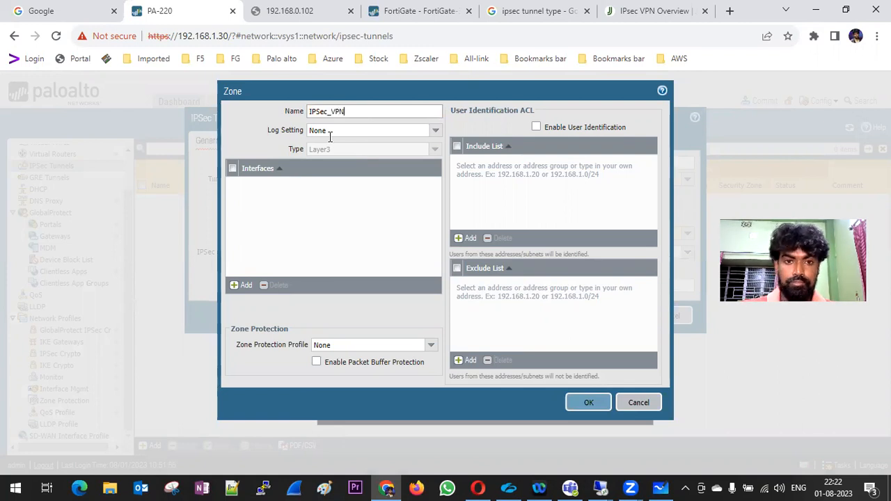
pyautogui.click(585, 403)
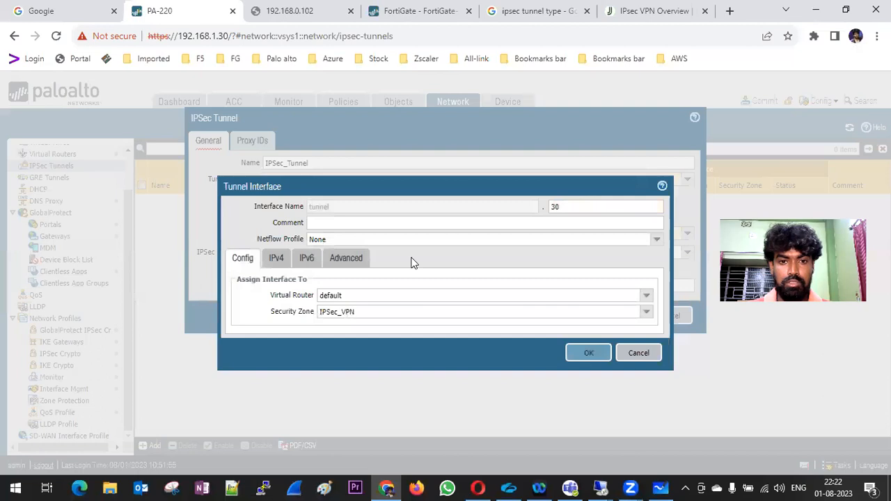
pyautogui.click(277, 270)
pyautogui.click(305, 261)
pyautogui.click(345, 261)
pyautogui.click(243, 261)
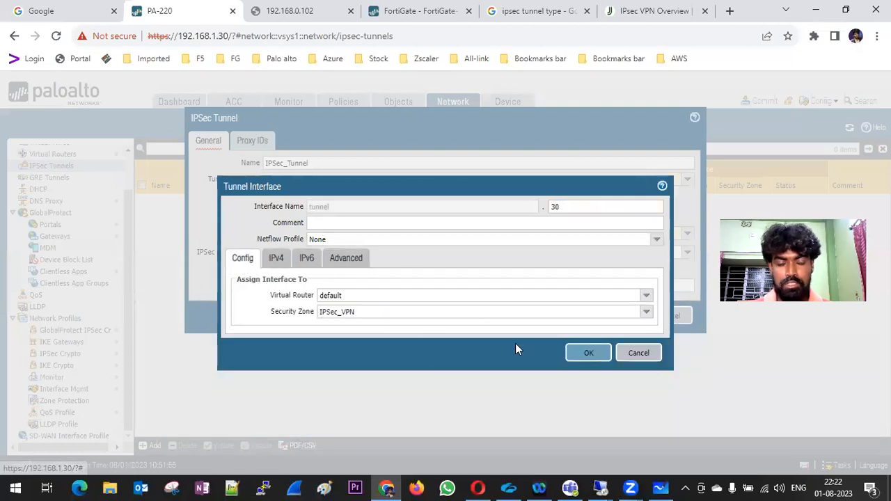
pyautogui.click(582, 353)
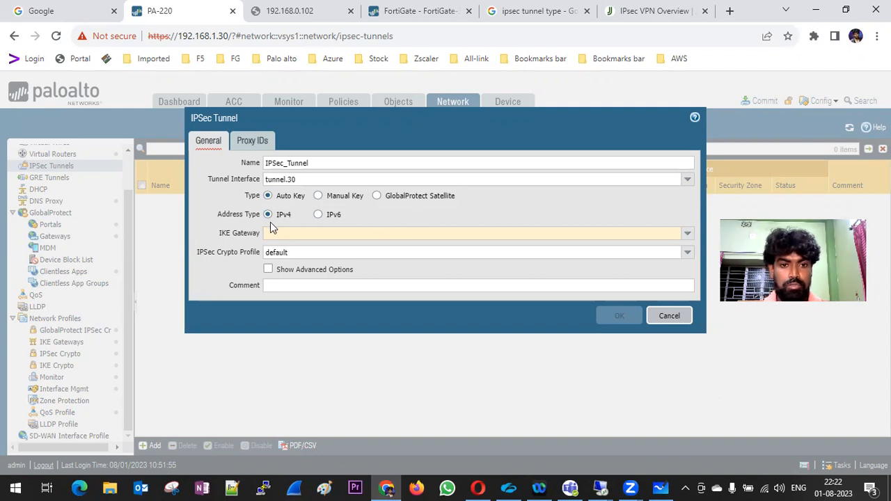
# Assign IKE_Gateway and the IPSec_Cripto profile to the tunnel, then add a new proxy ID.
pyautogui.click(686, 238)
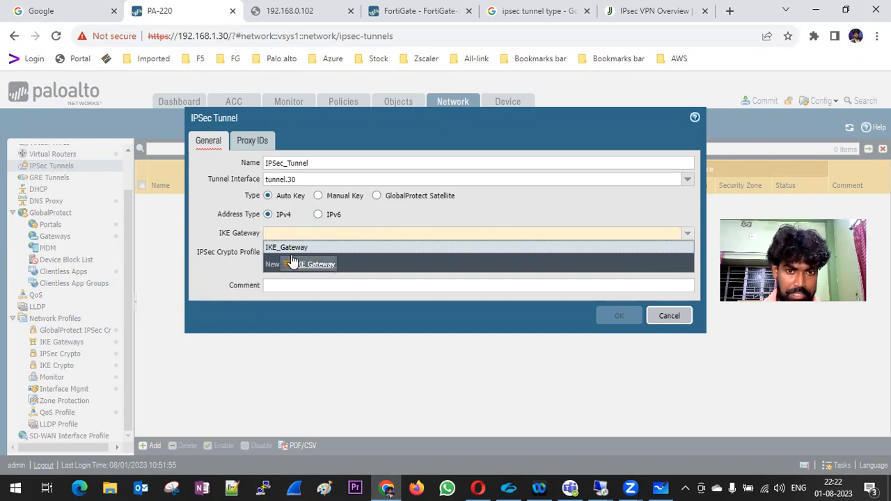
pyautogui.click(292, 249)
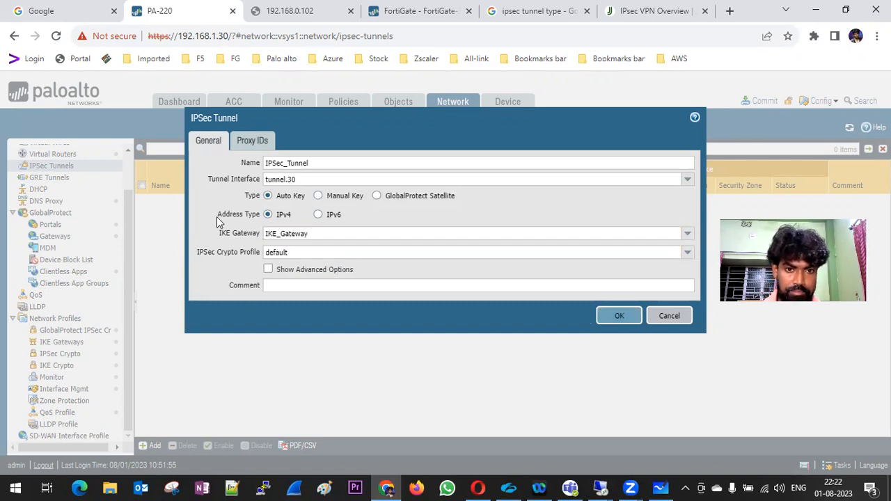
pyautogui.click(686, 253)
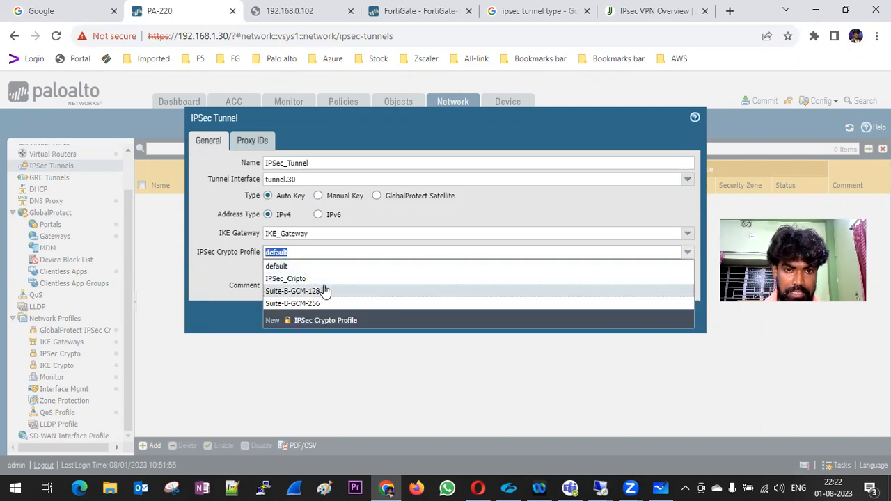
pyautogui.click(302, 280)
pyautogui.click(198, 221)
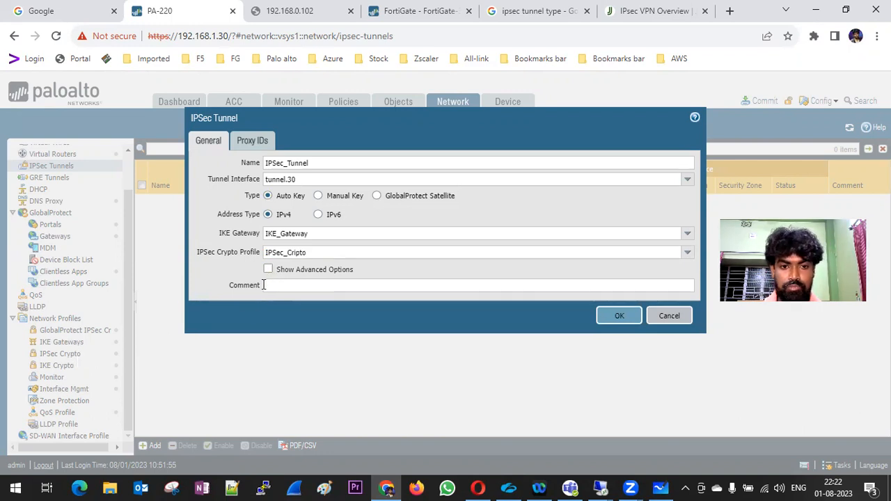
pyautogui.click(251, 143)
pyautogui.click(220, 352)
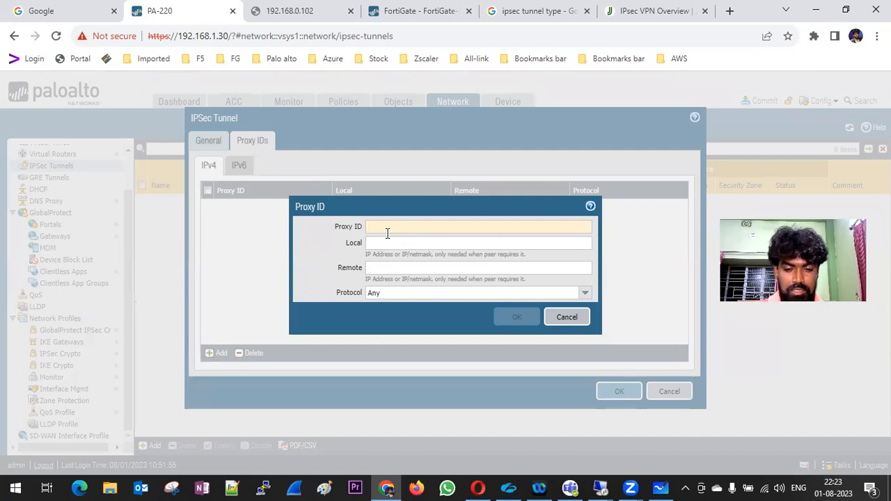
# Save proxy ID 'Network' with local 172.16.10.0/24 and remote 10.0.0.0/24.
pyautogui.write('Network')
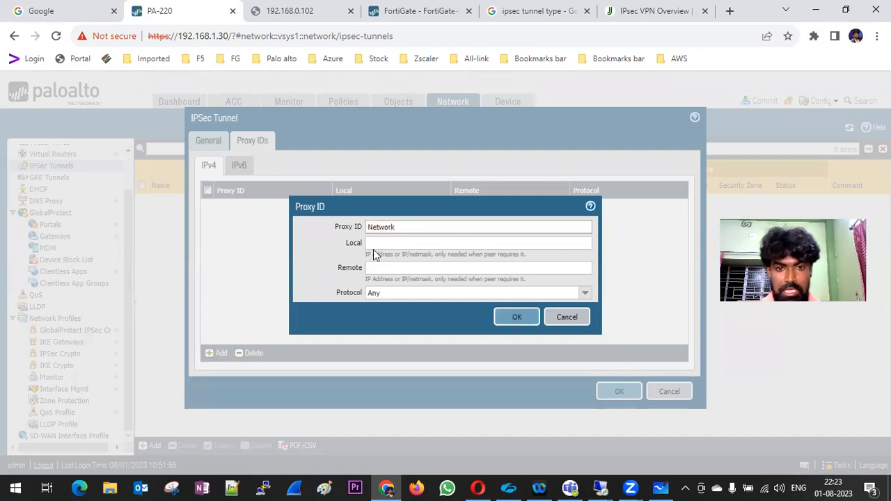
pyautogui.click(379, 244)
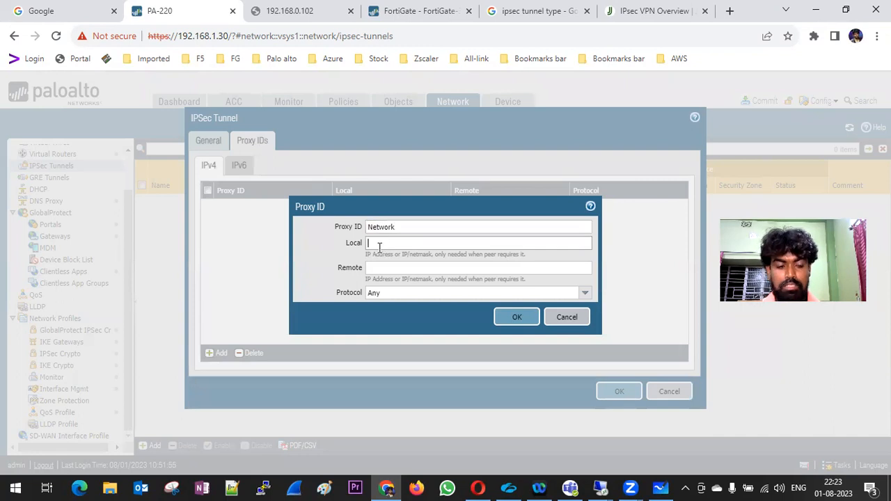
pyautogui.write('172.1')
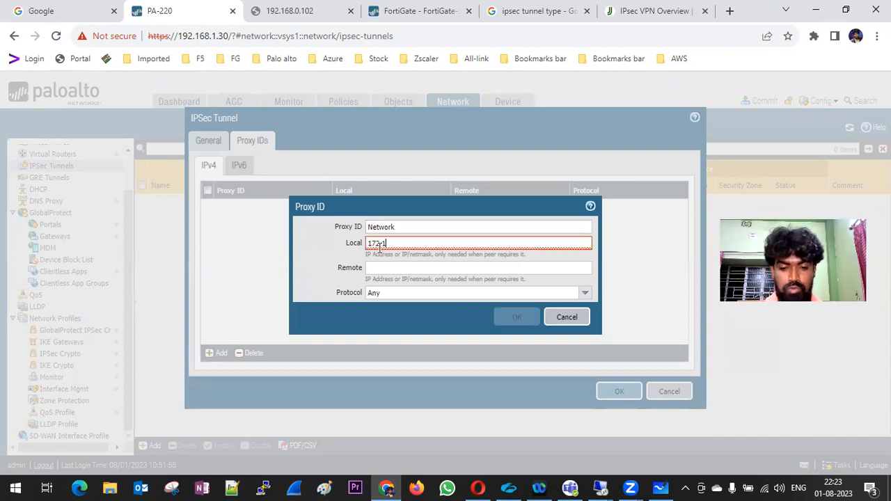
pyautogui.write('6.10.0')
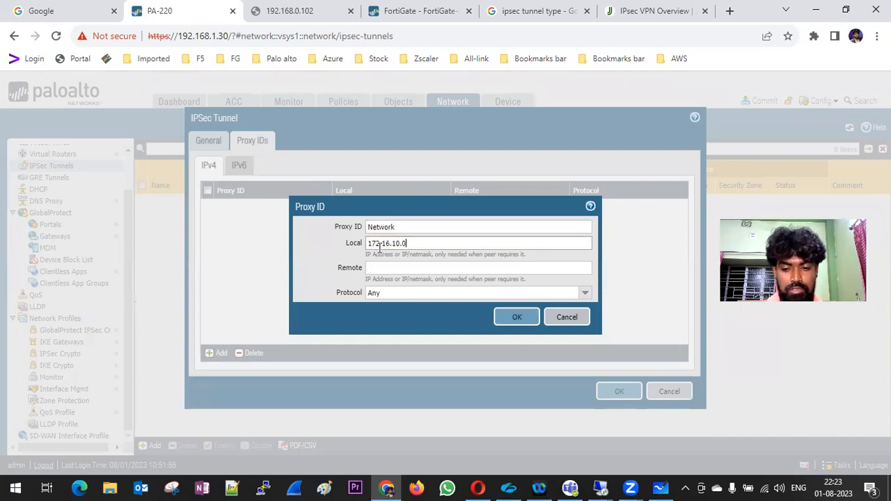
pyautogui.write('/24')
pyautogui.click(377, 270)
pyautogui.write('1')
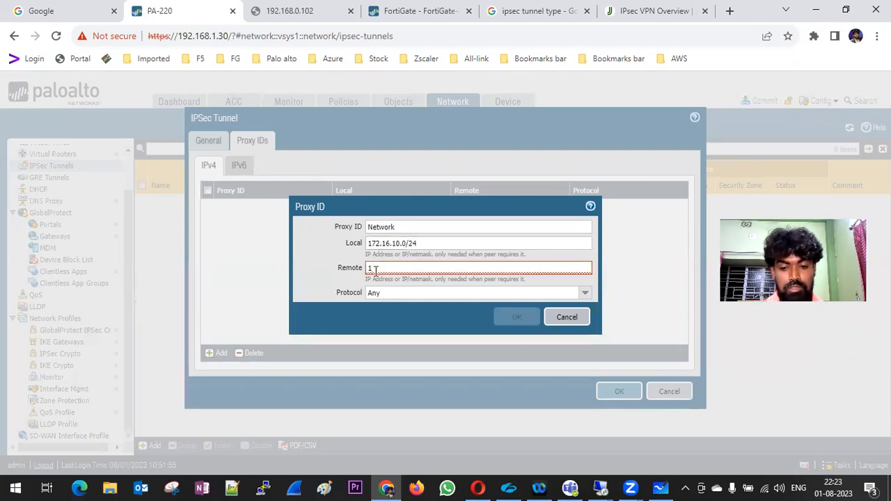
pyautogui.write('0.0.0.0/24')
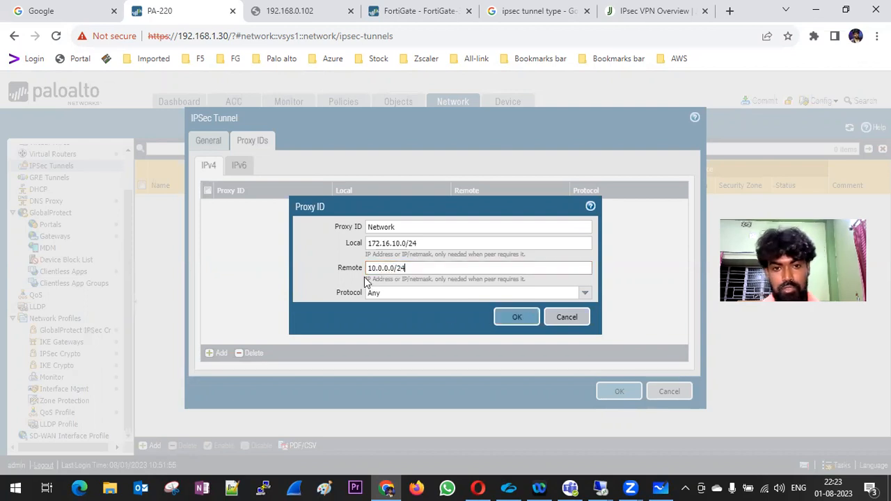
pyautogui.click(512, 320)
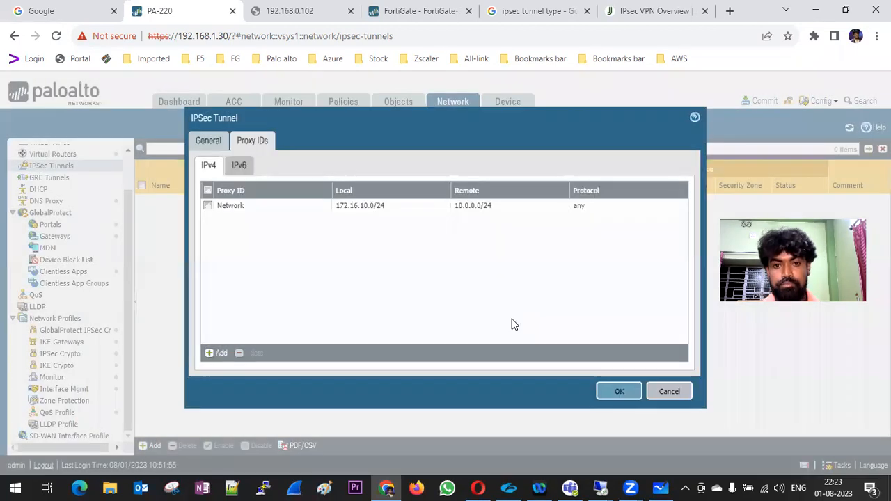
# Save the IPSec tunnel and open the default virtual router's static routes.
pyautogui.click(604, 387)
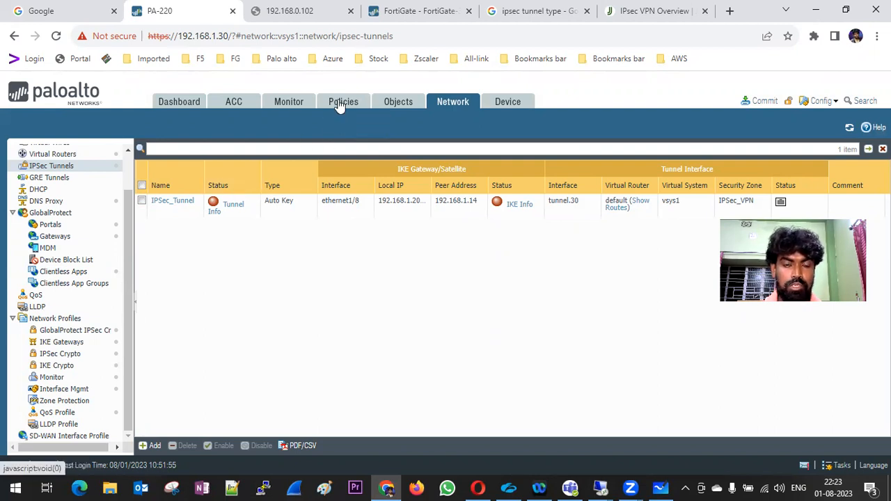
pyautogui.scroll(2, 104, 183)
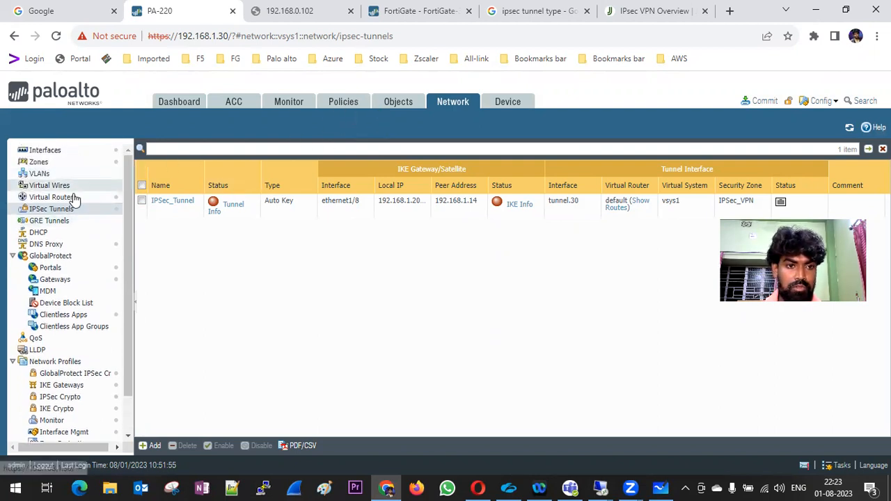
pyautogui.click(73, 198)
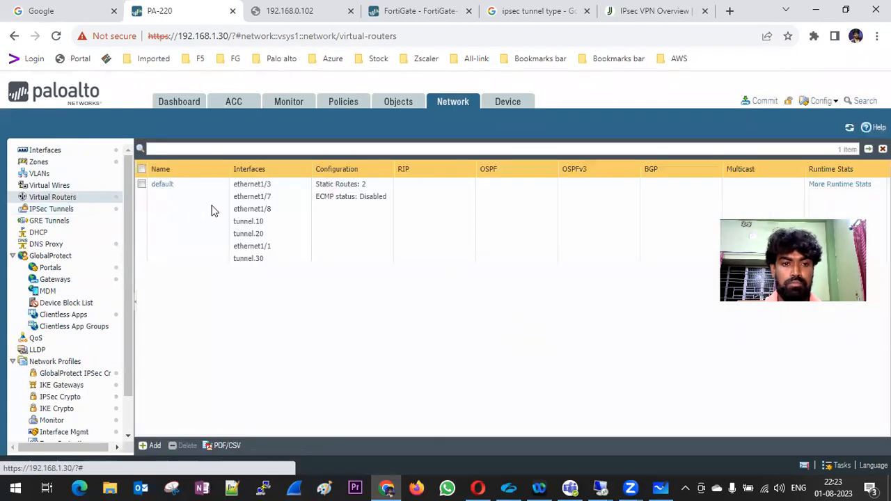
pyautogui.click(166, 184)
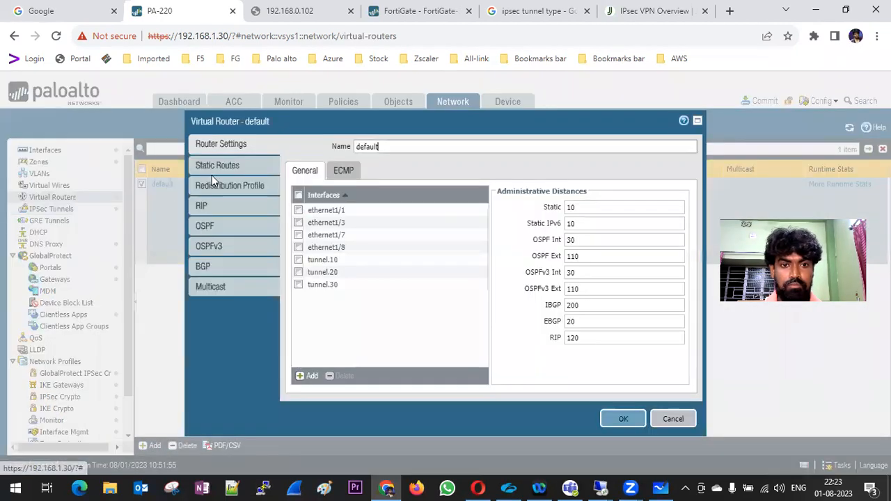
pyautogui.click(217, 166)
pyautogui.click(307, 378)
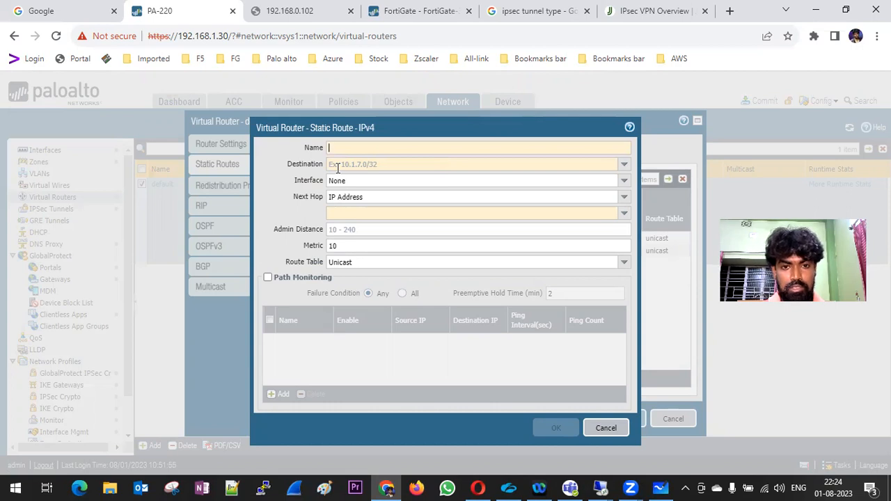
pyautogui.click(606, 428)
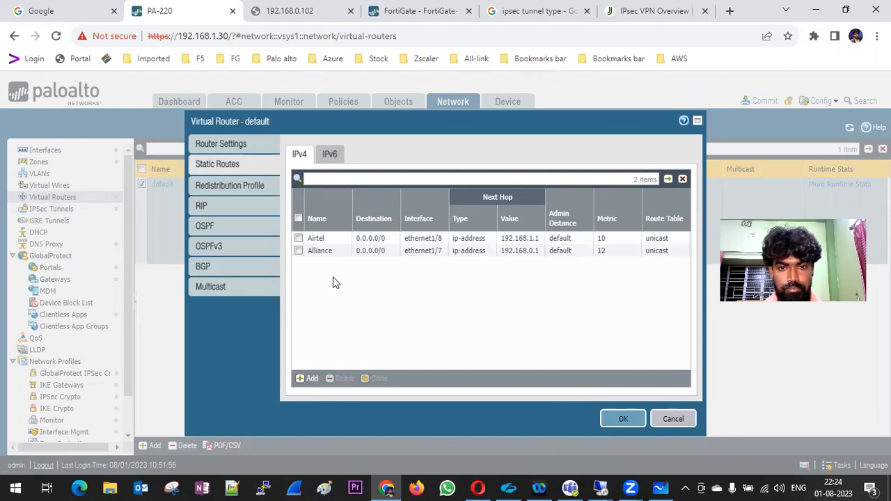
# Add static route IPSec- for 10.0.0.0/24 via tunnel.30 with next hop None, and save the router.
pyautogui.click(307, 378)
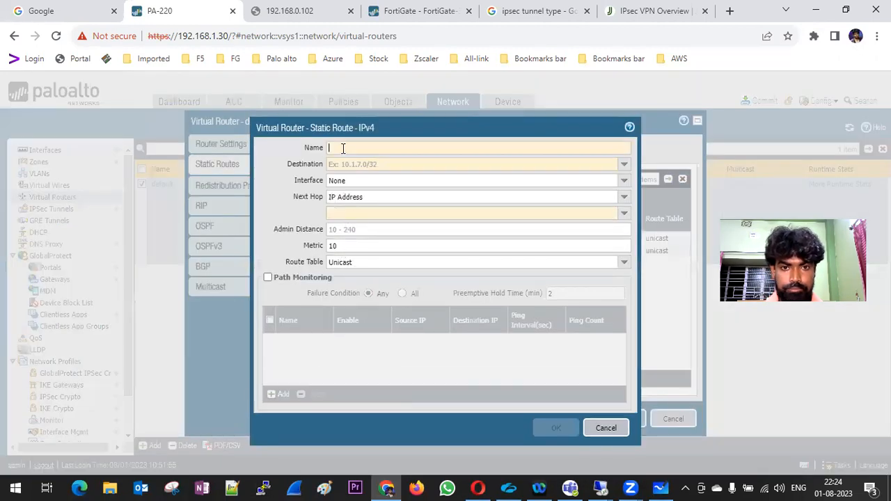
pyautogui.write('IPsec-')
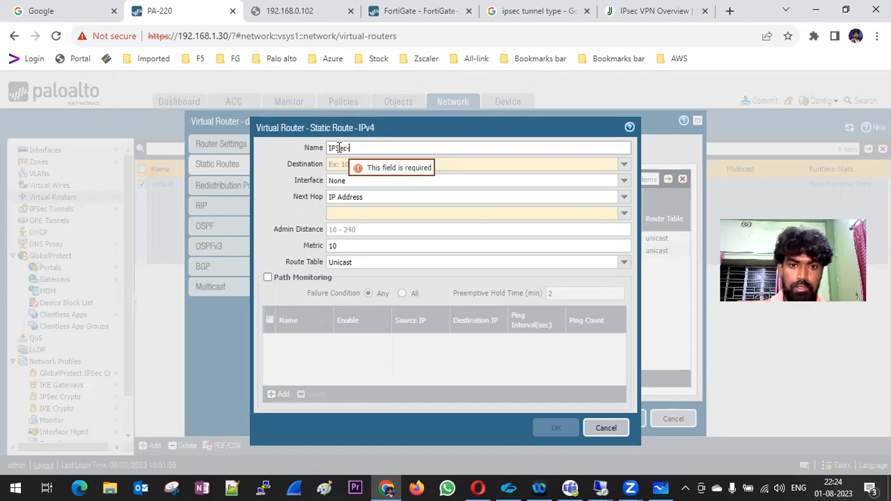
pyautogui.click(339, 163)
pyautogui.write('10')
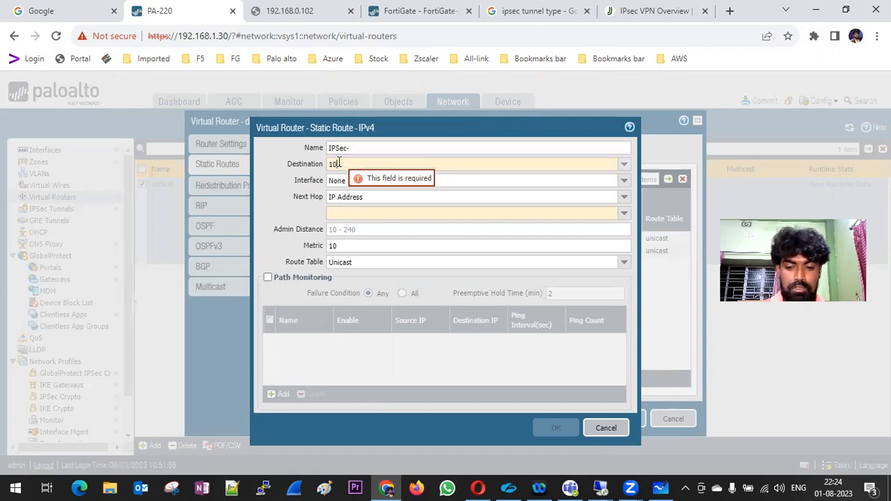
pyautogui.write('.0.0.0/24')
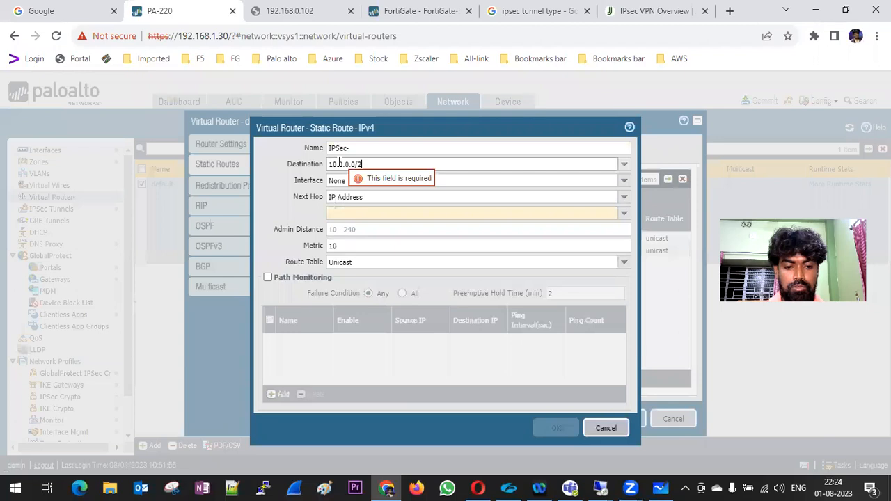
pyautogui.click(624, 183)
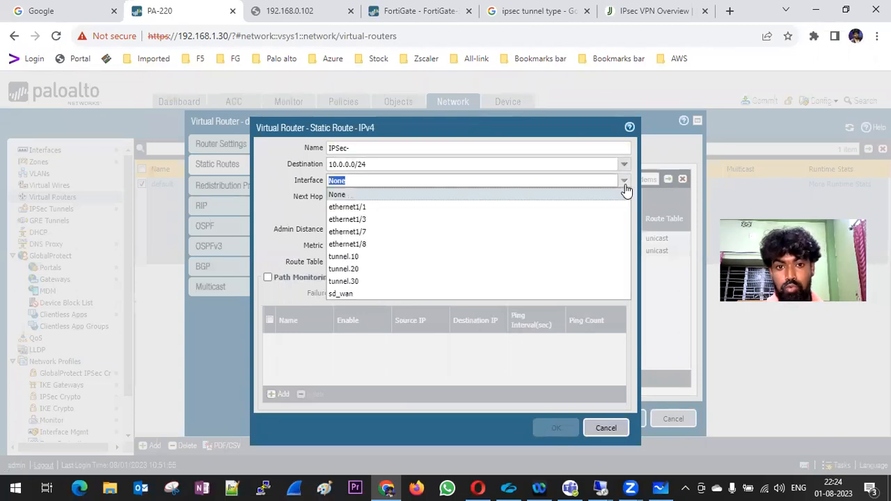
pyautogui.click(364, 282)
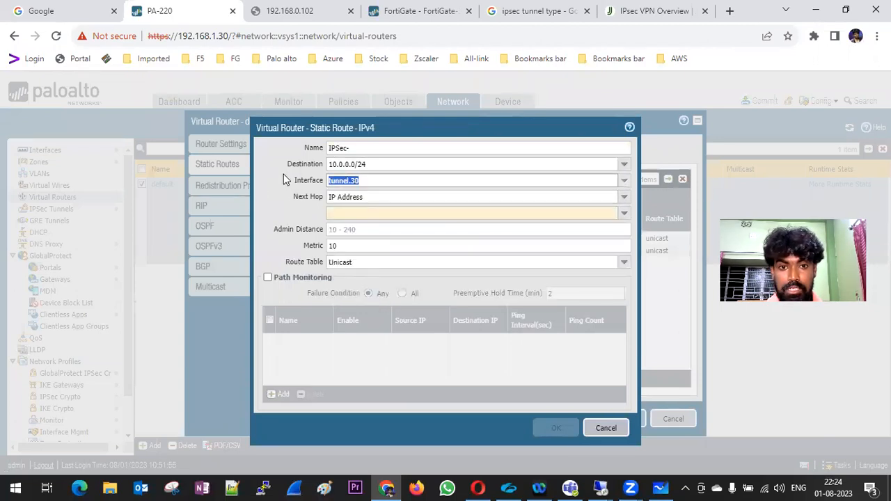
pyautogui.click(624, 197)
pyautogui.click(341, 262)
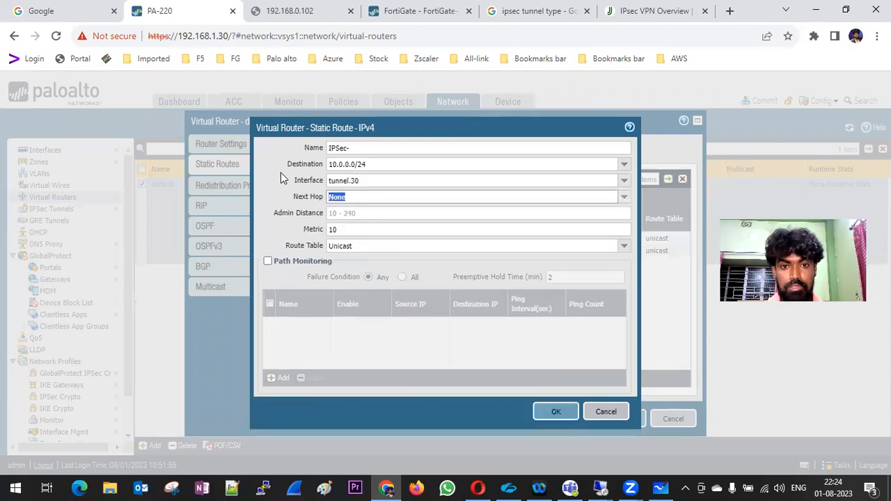
pyautogui.click(554, 411)
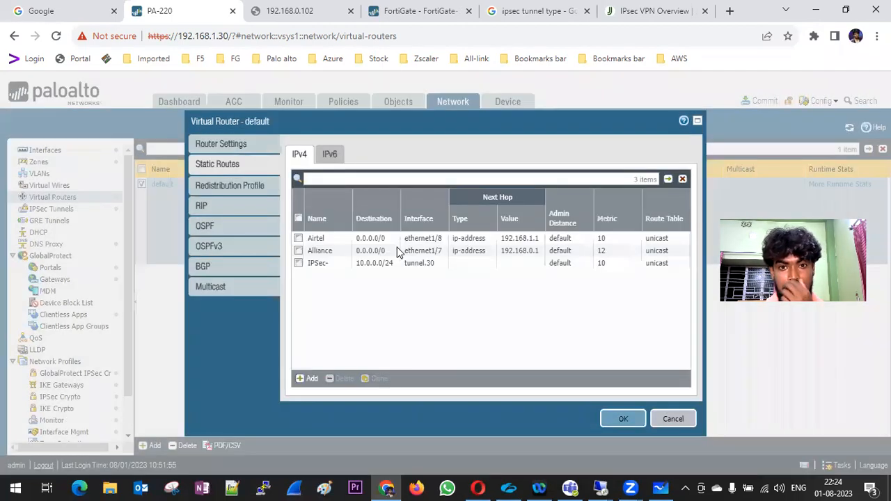
pyautogui.click(615, 419)
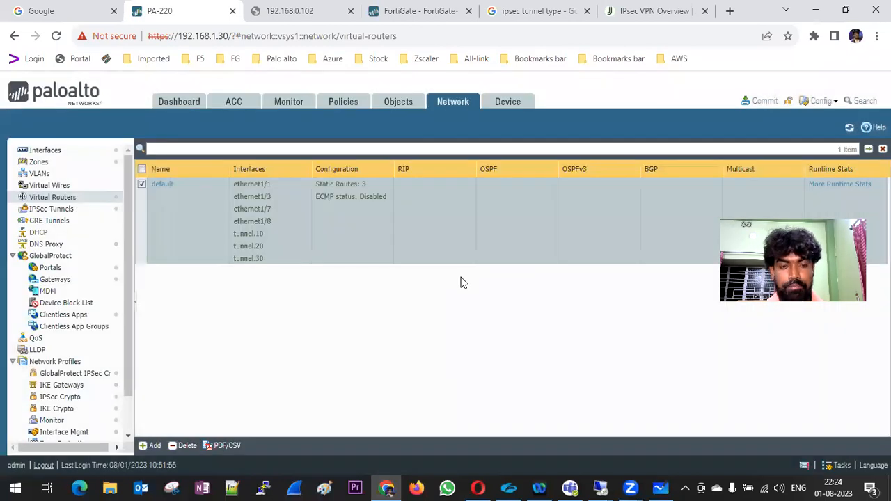
pyautogui.click(345, 103)
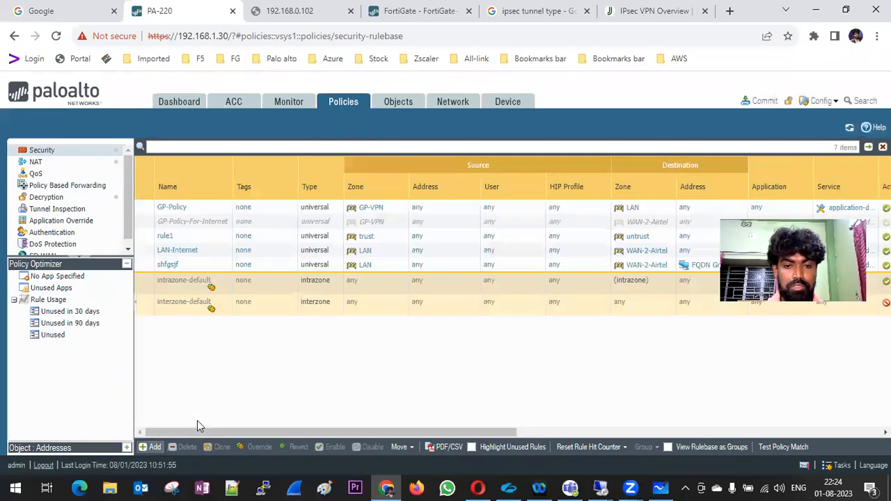
# Create a new security rule named IPSec_VPN_FG.
pyautogui.click(152, 447)
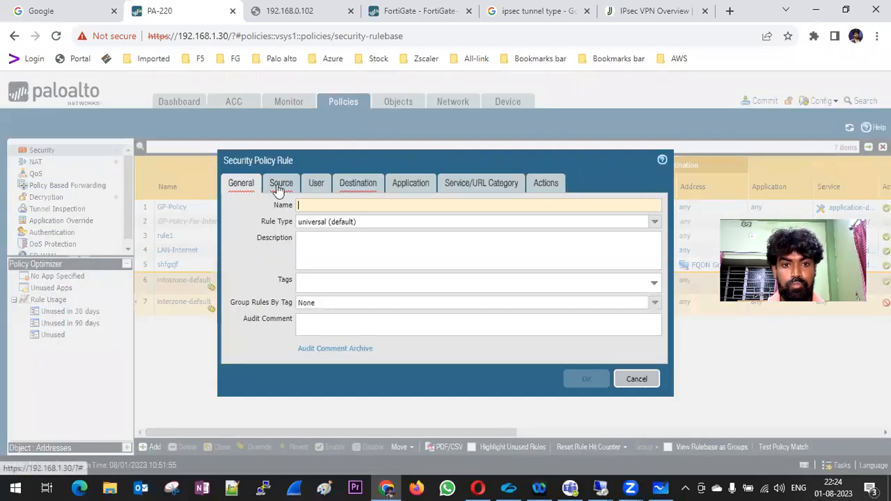
pyautogui.write('IPSec_VPN_')
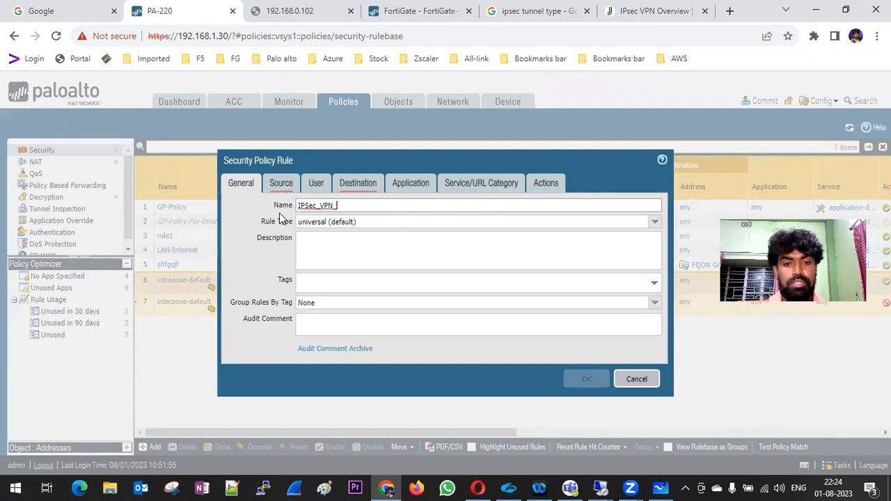
pyautogui.write('FG')
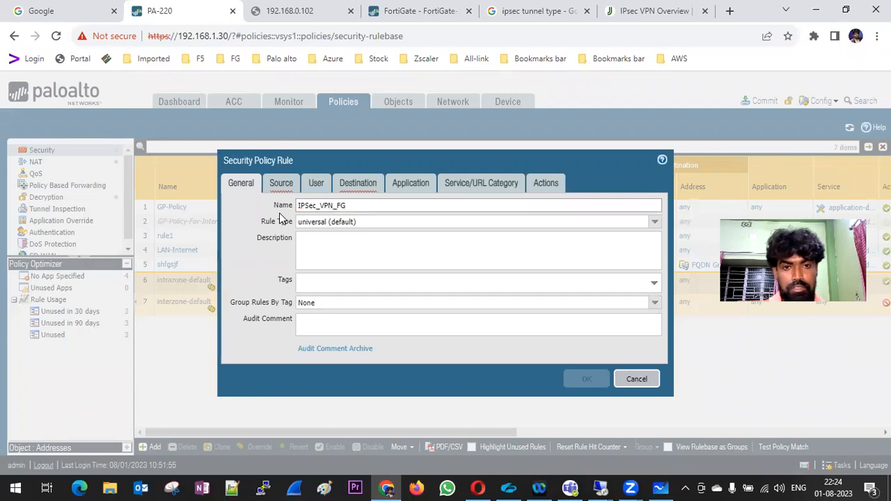
# Set the rule's source zone to IPSec_VPN and begin adding a destination zone.
pyautogui.click(282, 183)
pyautogui.click(252, 346)
pyautogui.click(253, 347)
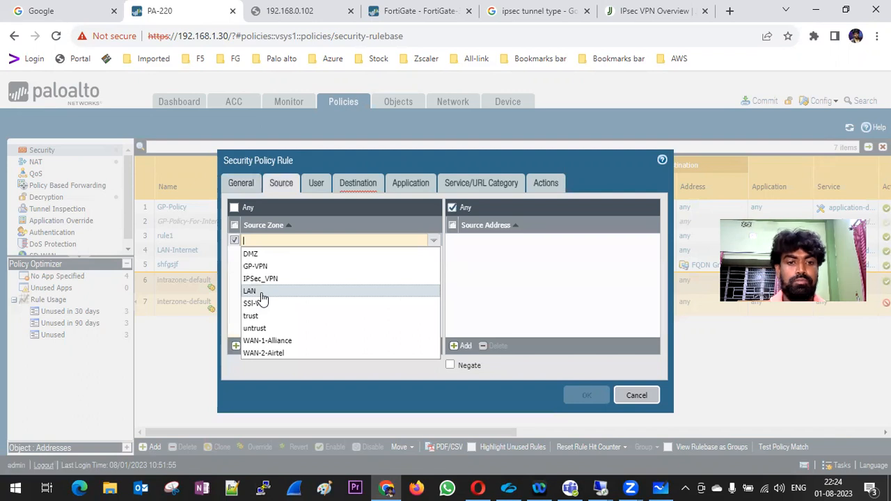
pyautogui.click(270, 279)
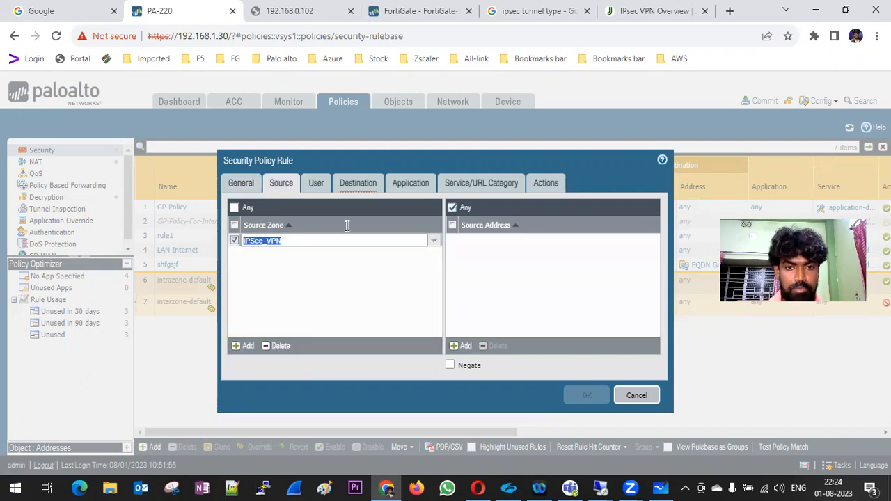
pyautogui.click(315, 183)
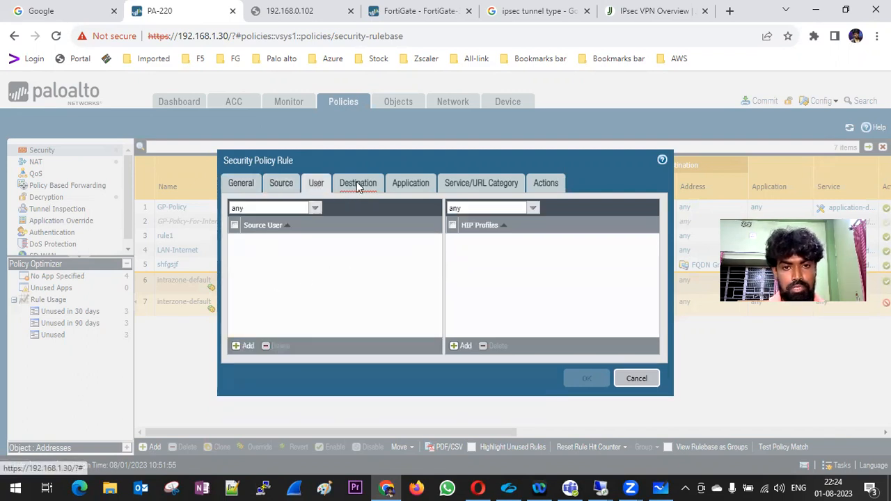
pyautogui.click(357, 183)
pyautogui.click(248, 346)
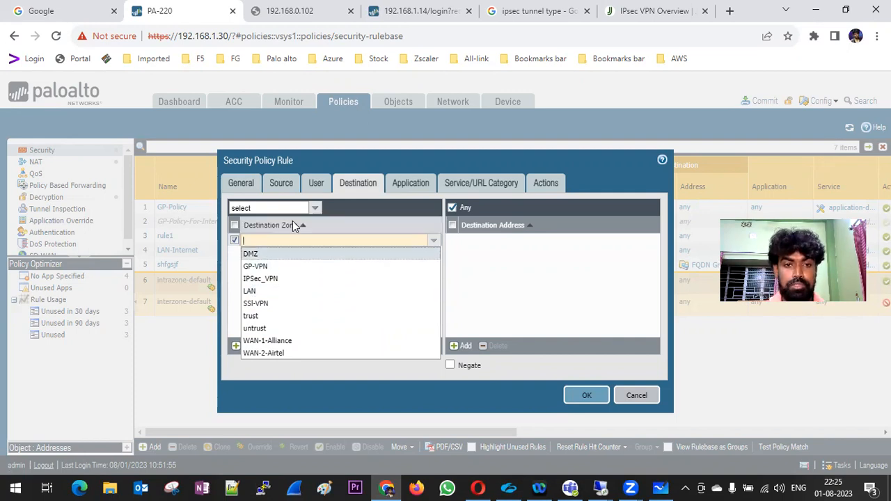
# Replace the source zone with LAN and set the destination zone to IPSec_VPN.
pyautogui.click(282, 183)
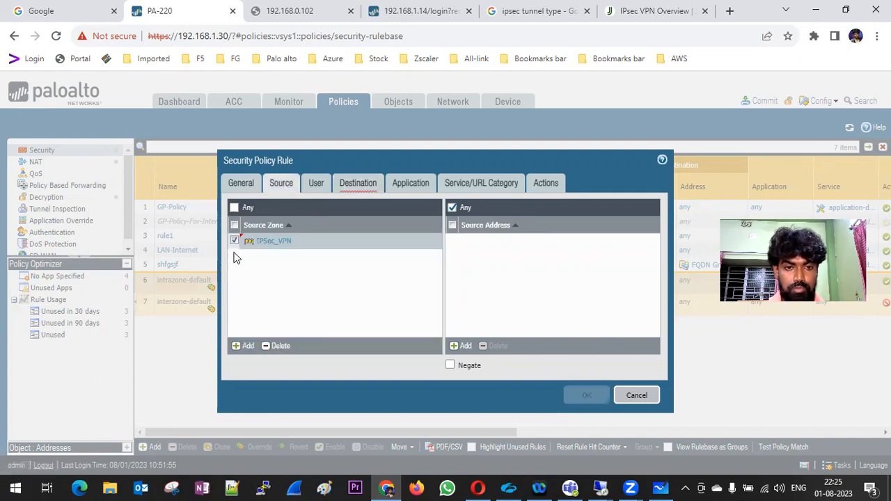
pyautogui.click(276, 346)
pyautogui.click(251, 348)
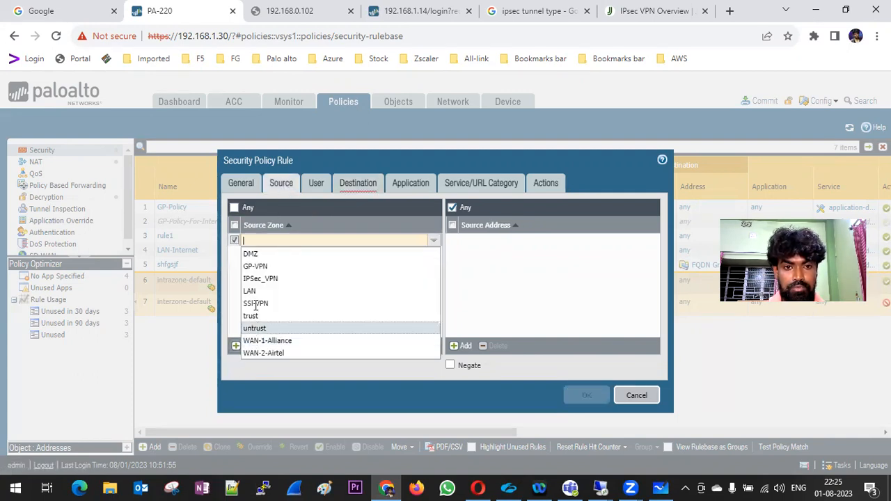
pyautogui.click(276, 298)
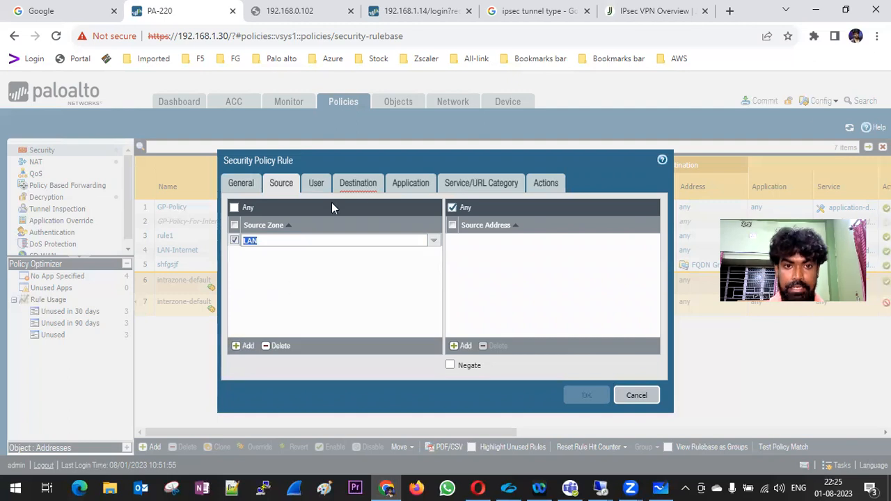
pyautogui.click(357, 184)
pyautogui.click(247, 346)
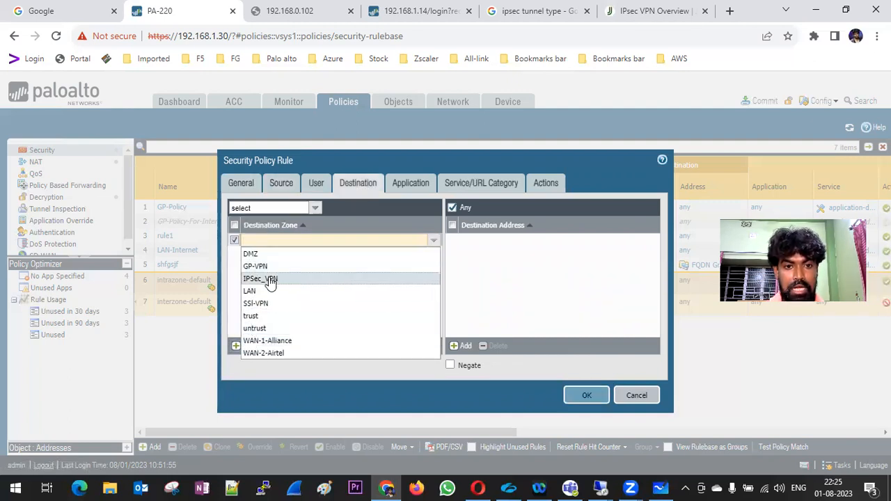
pyautogui.click(268, 279)
# Review the application, service and allow action settings, then save the rule.
pyautogui.click(400, 188)
pyautogui.click(464, 187)
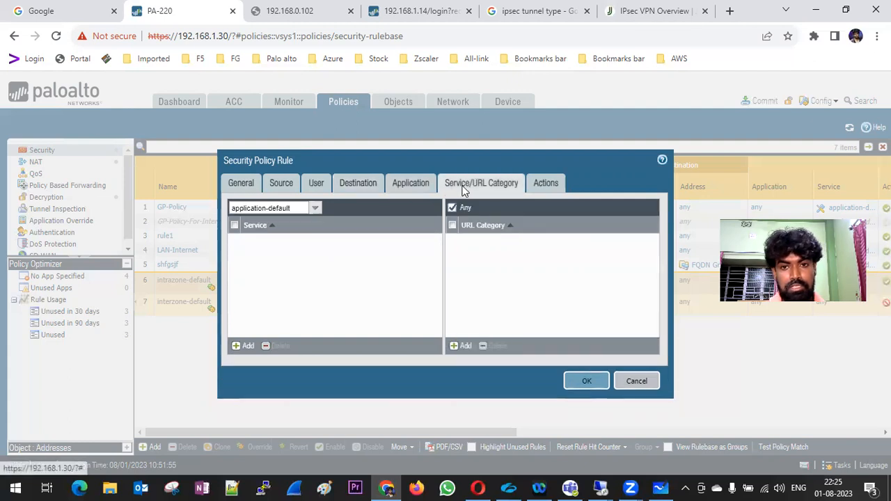
pyautogui.click(543, 184)
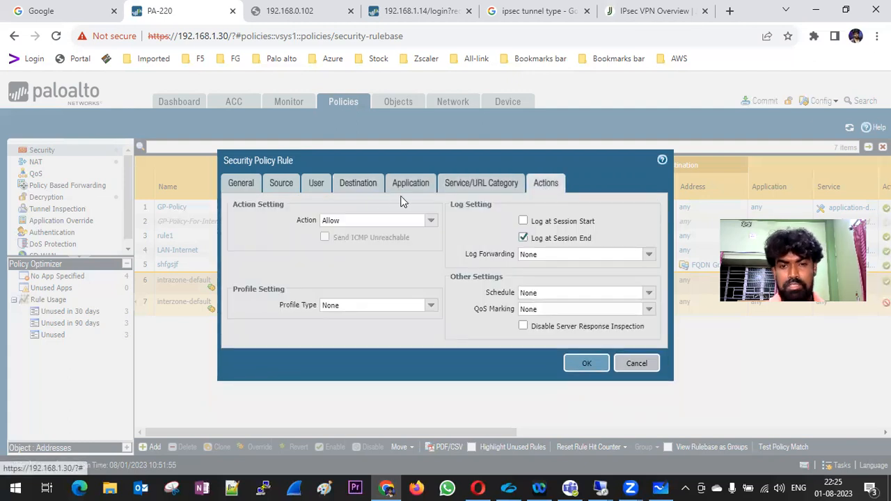
pyautogui.click(474, 186)
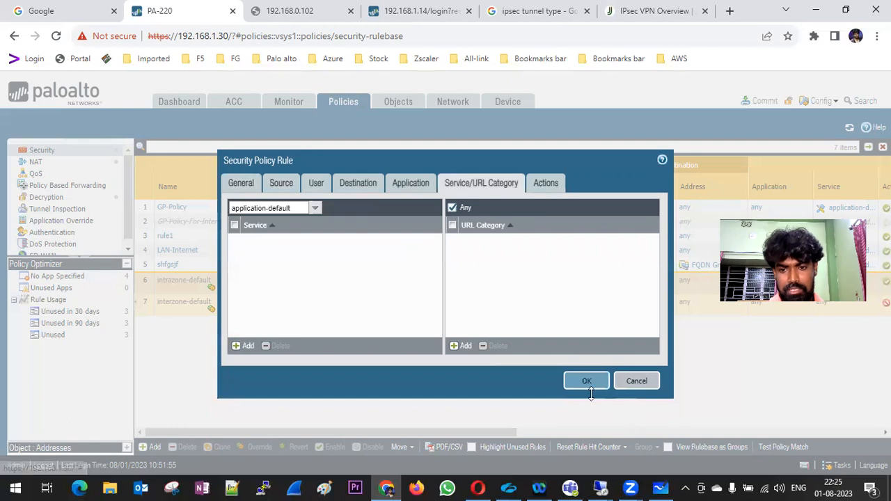
pyautogui.click(411, 183)
pyautogui.click(474, 185)
pyautogui.click(402, 187)
pyautogui.click(362, 186)
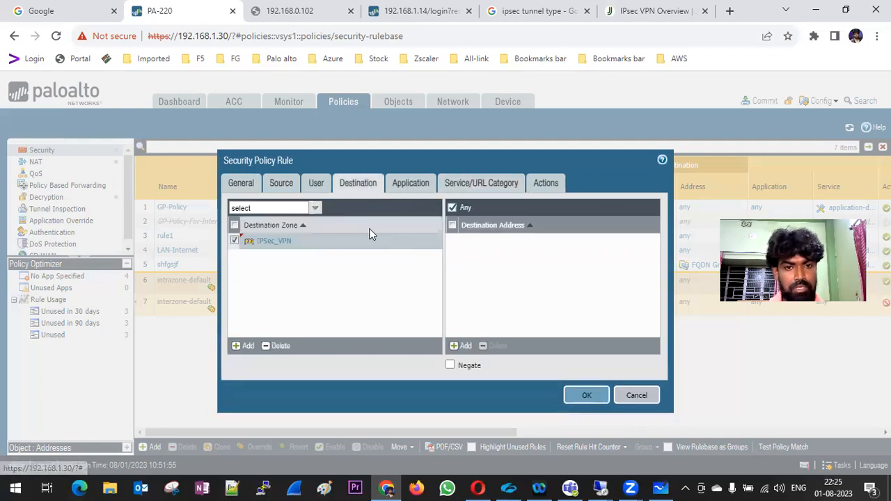
pyautogui.click(584, 395)
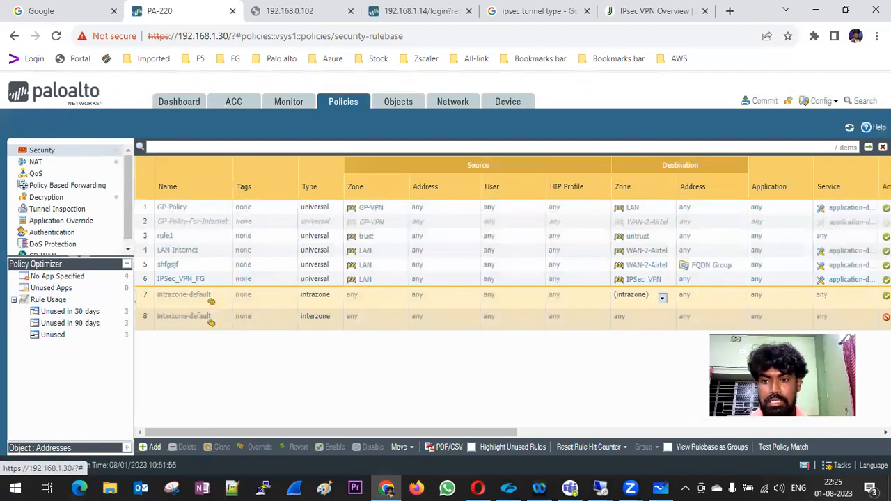
pyautogui.hscroll(3, 692, 317)
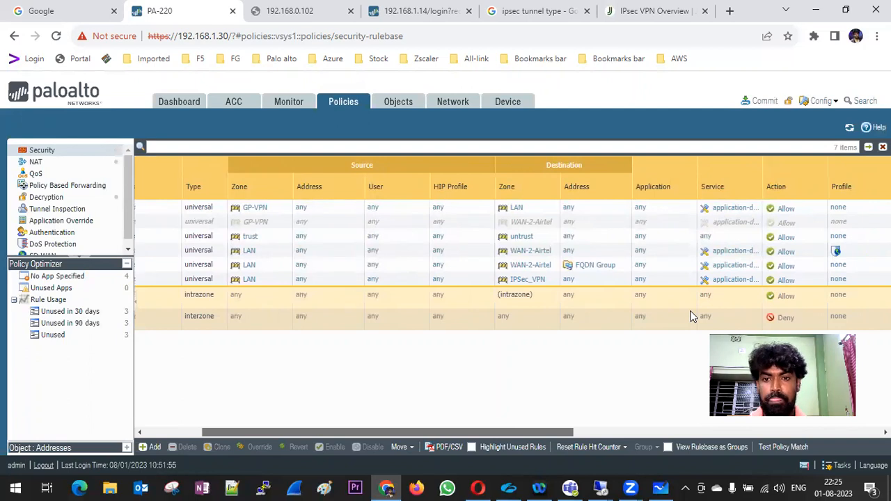
pyautogui.hscroll(-3, 290, 422)
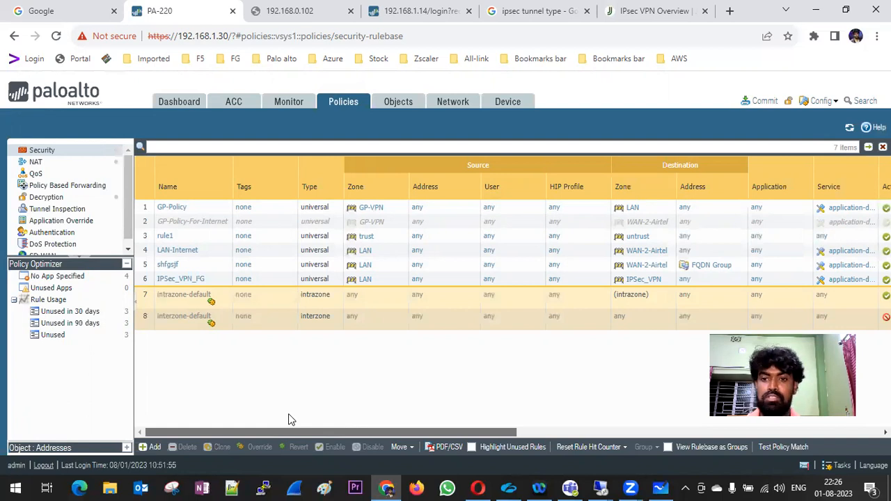
pyautogui.click(144, 281)
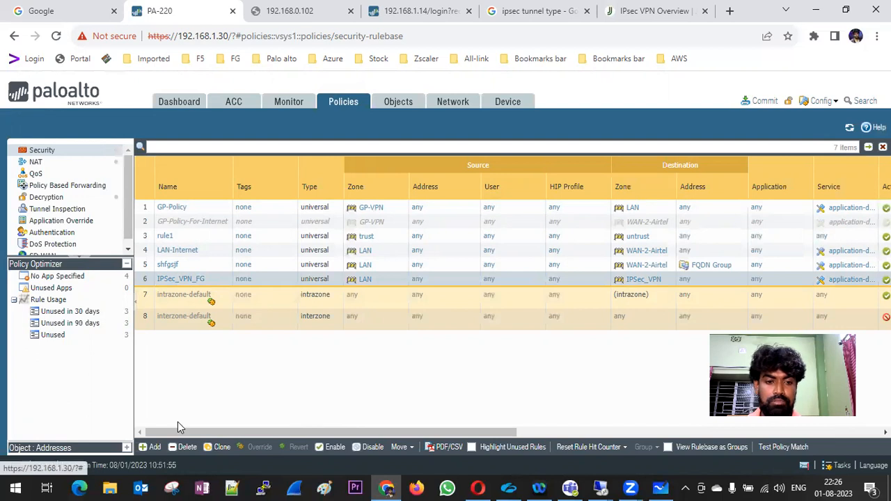
# Create rule IPSec_VPN_FG_rev with source zone IPSec_VPN.
pyautogui.click(152, 447)
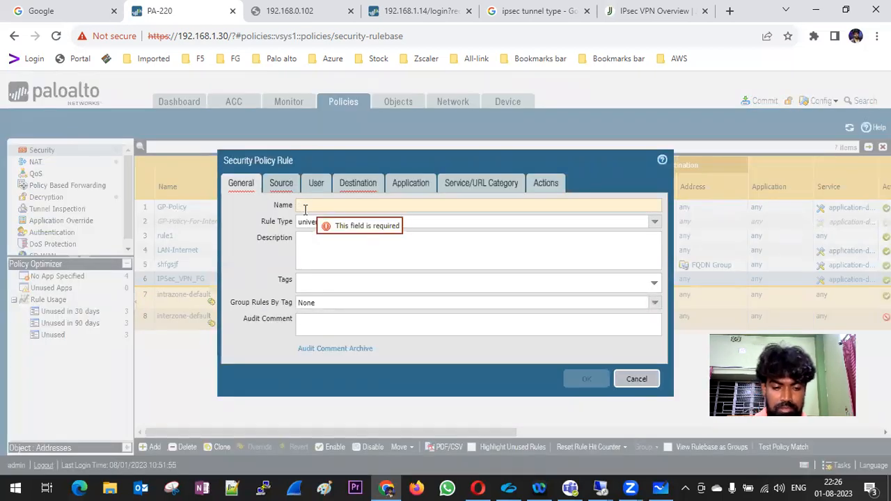
pyautogui.write('I')
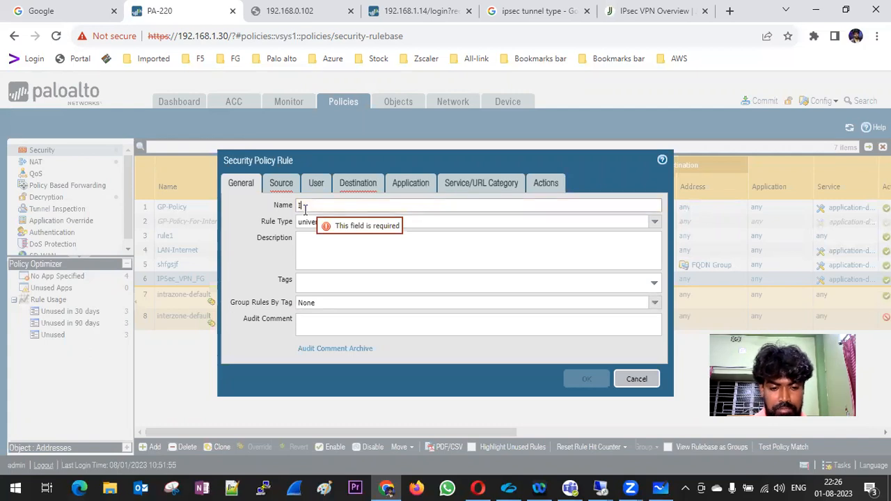
pyautogui.write('P')
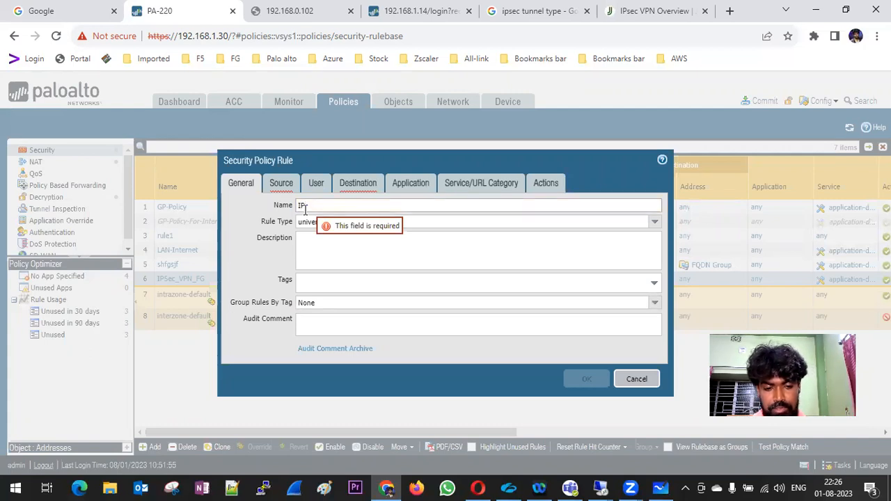
pyautogui.write('sec_V')
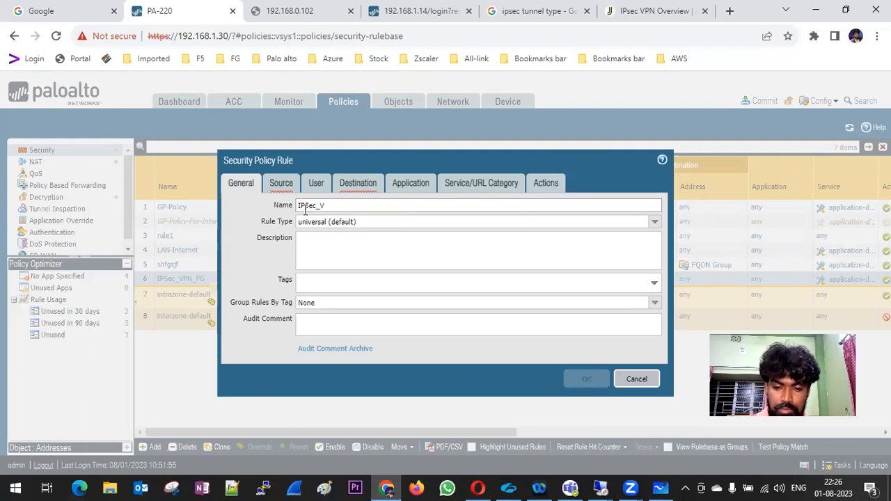
pyautogui.write('PN_FG_rev')
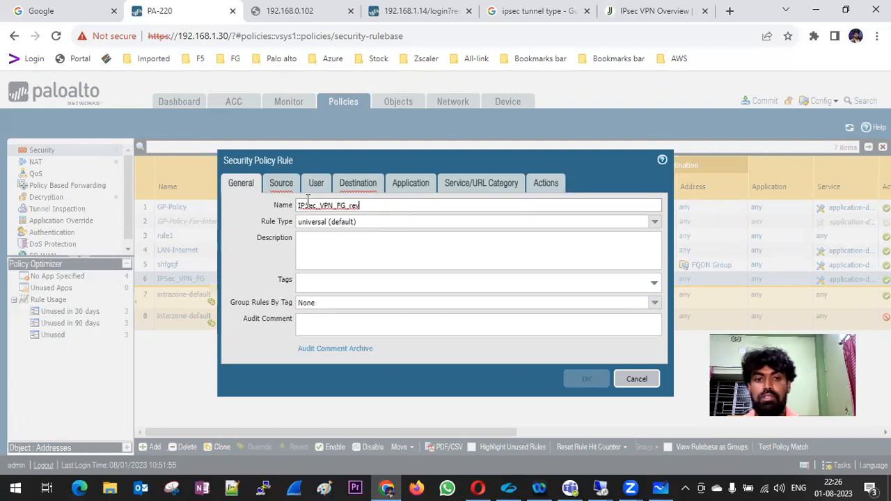
pyautogui.click(275, 189)
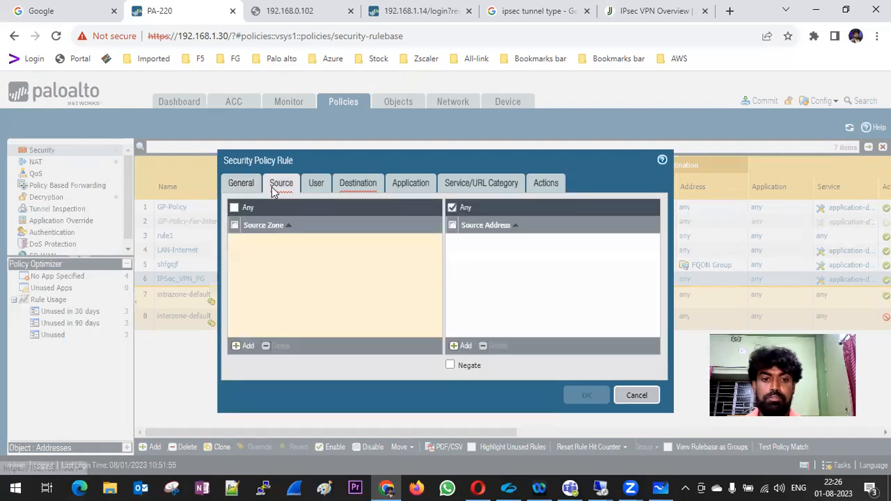
pyautogui.click(249, 348)
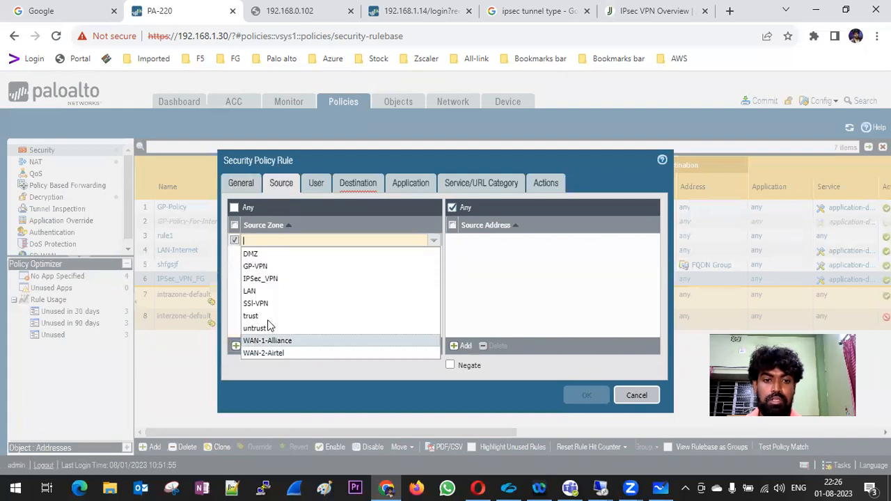
pyautogui.click(285, 281)
# Set the destination zone to IPSec_VPN, save the rule, and commit the configuration.
pyautogui.click(358, 183)
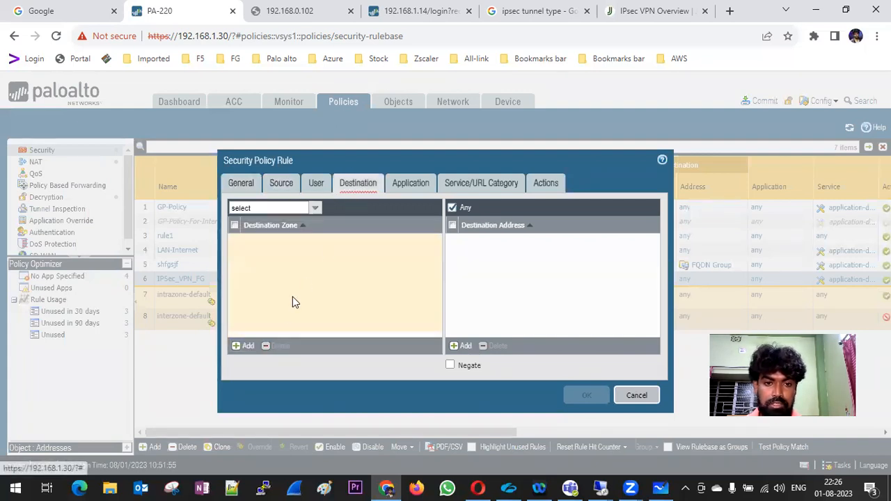
pyautogui.click(244, 346)
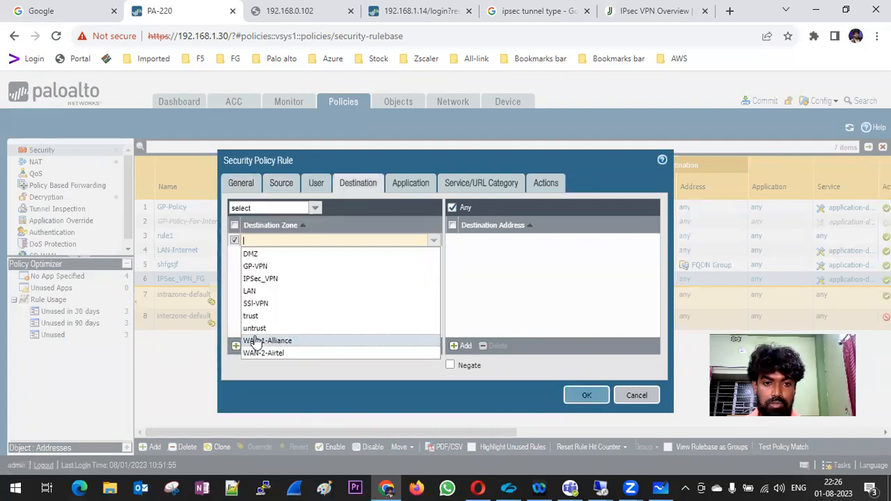
pyautogui.click(280, 279)
pyautogui.click(576, 274)
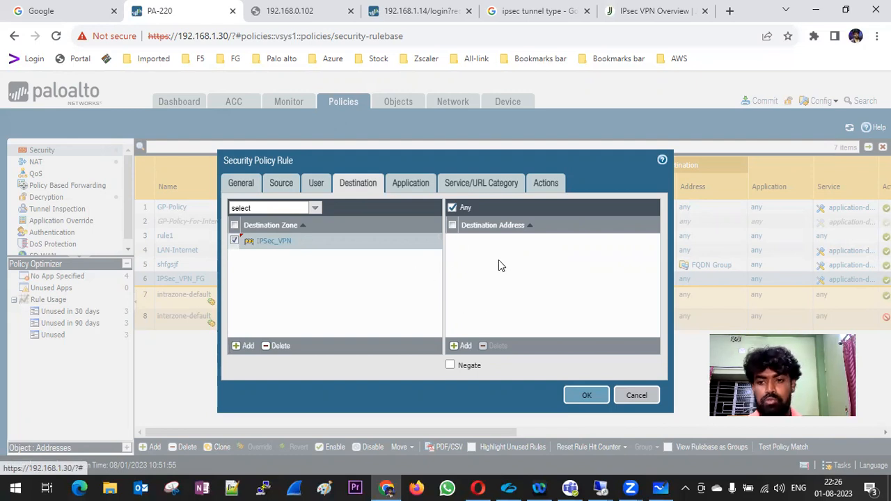
pyautogui.click(585, 396)
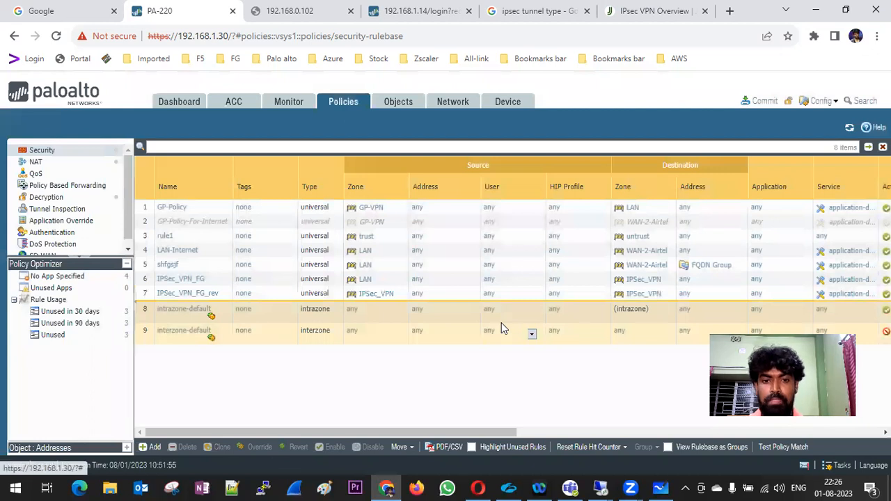
pyautogui.click(764, 104)
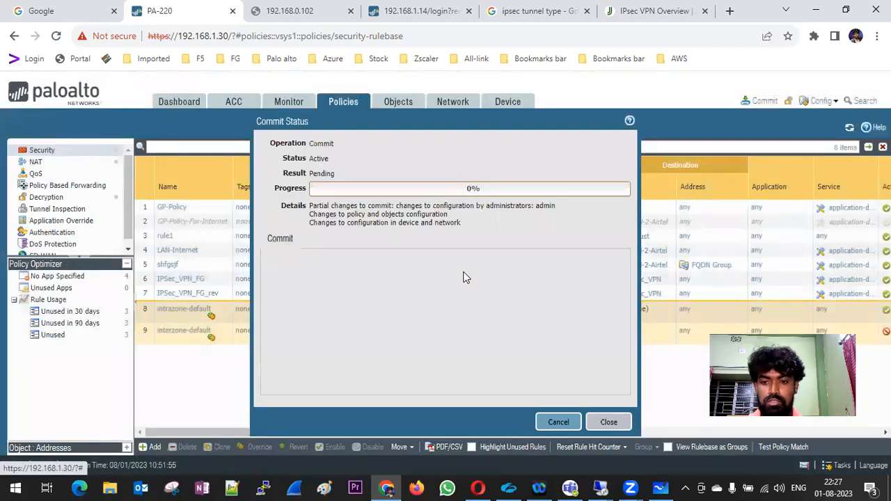
# Log in to the FortiGate as admin with the account password and postpone the setup steps.
pyautogui.click(412, 12)
pyautogui.write('admin')
pyautogui.press('Tab')
pyautogui.write('•••••••')
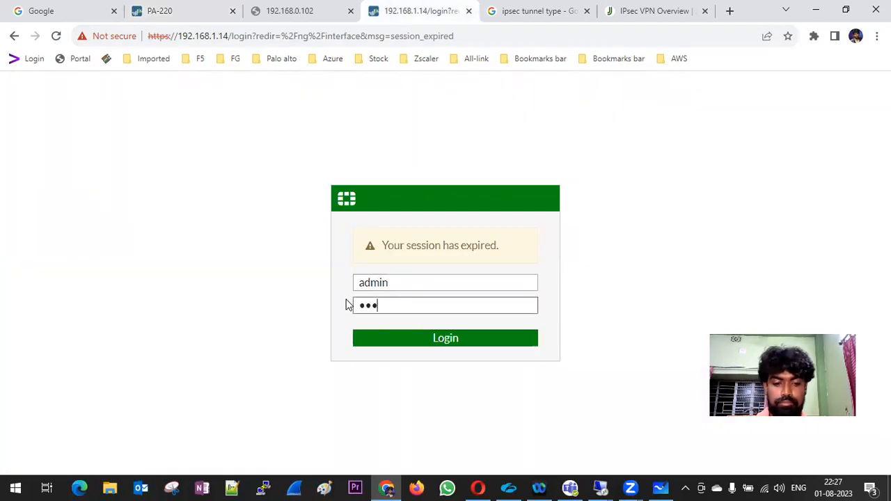
pyautogui.write('••')
pyautogui.press('Return')
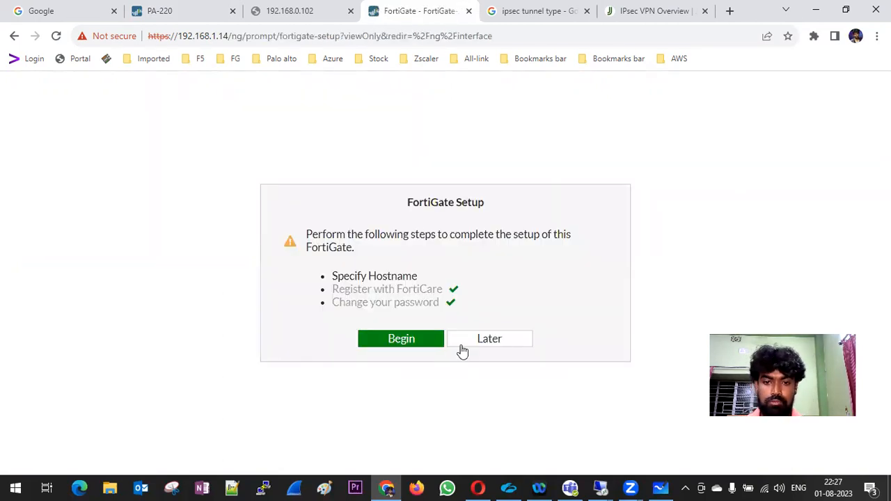
pyautogui.click(463, 344)
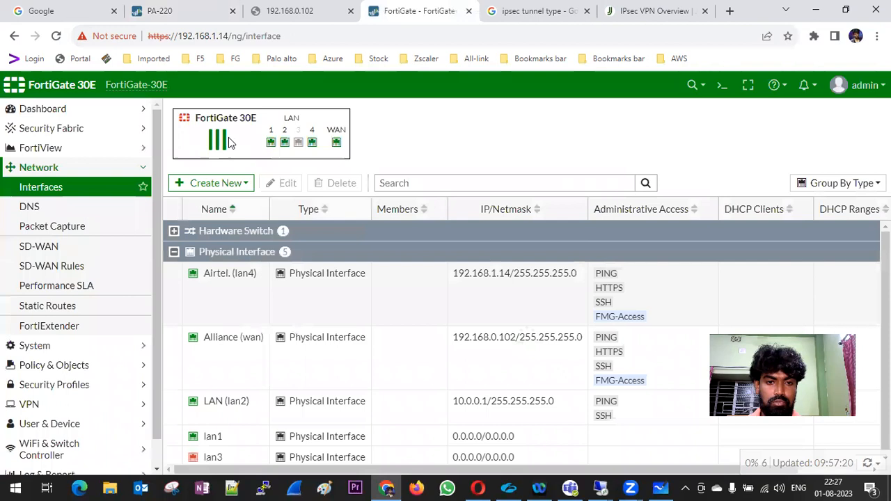
# Start a new IPsec tunnel from VPN > IPsec Tunnels using the Custom template.
pyautogui.scroll(-1, 83, 197)
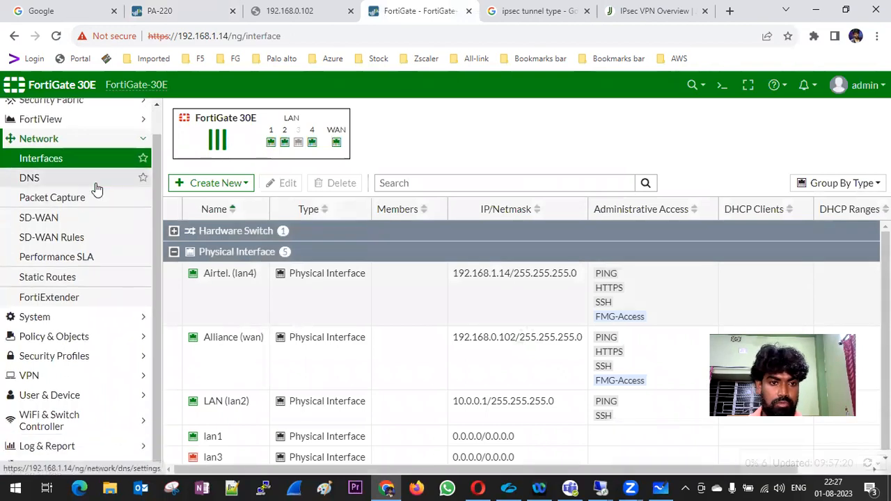
pyautogui.click(139, 140)
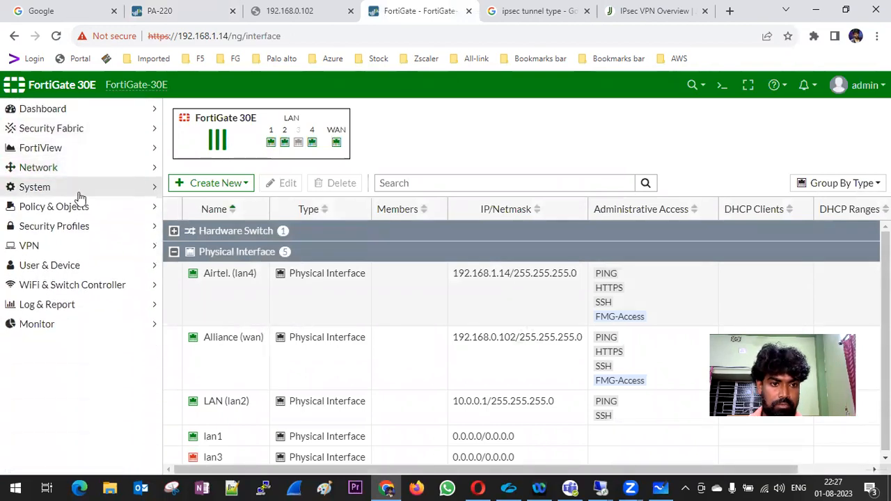
pyautogui.click(65, 246)
pyautogui.click(85, 292)
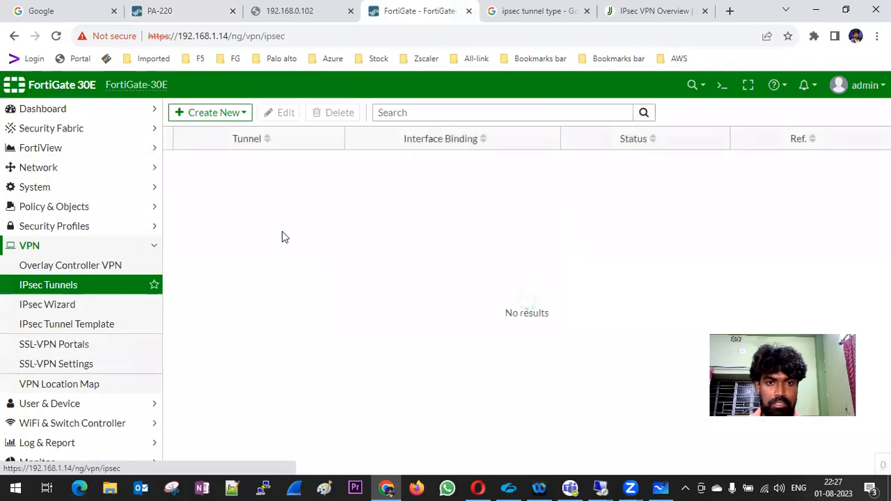
pyautogui.click(207, 112)
pyautogui.click(207, 133)
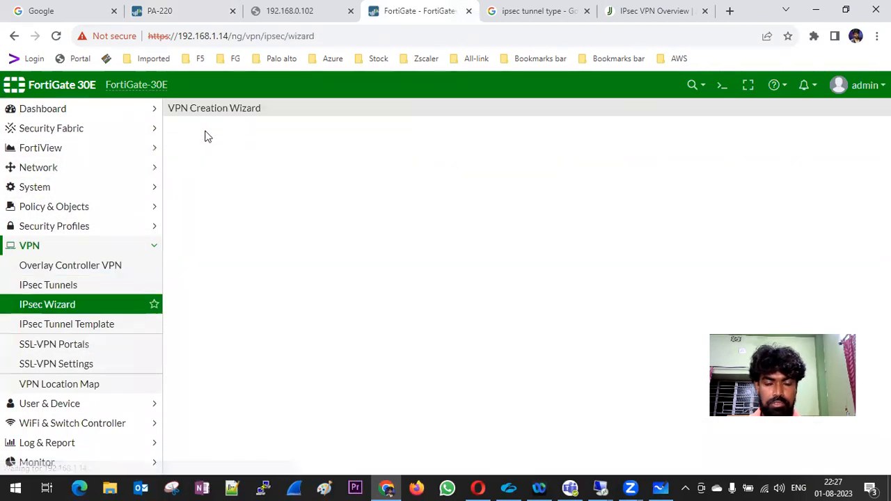
pyautogui.click(487, 181)
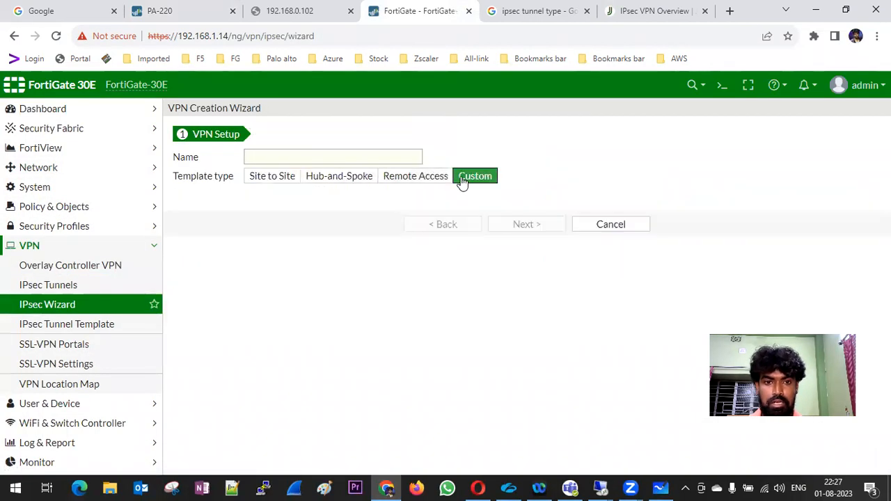
# Name the custom tunnel FG-PA and continue to its full settings.
pyautogui.click(272, 154)
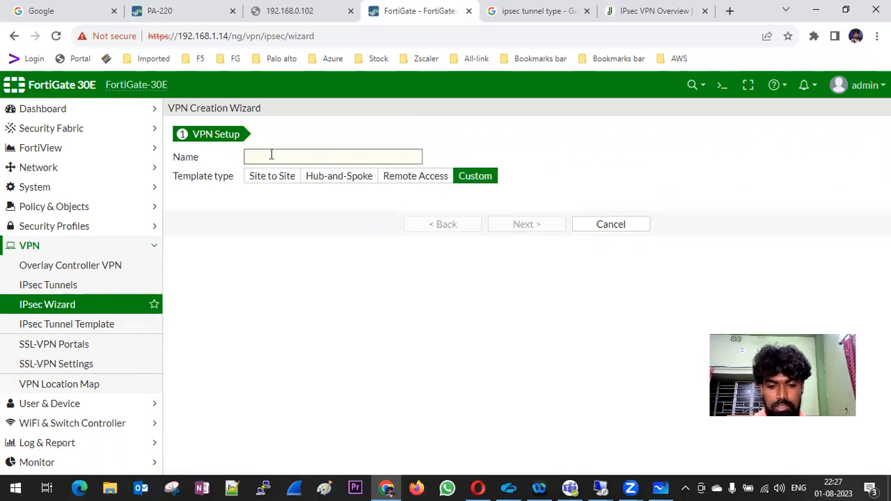
pyautogui.write('FG-PA')
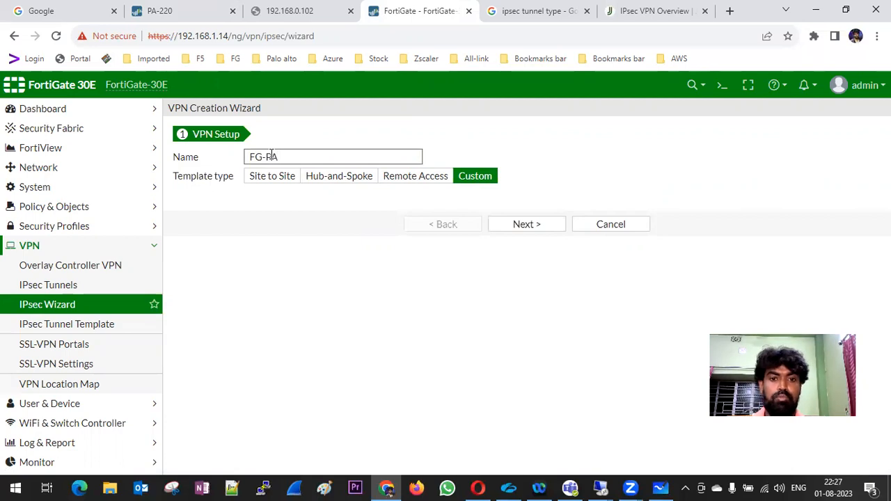
pyautogui.click(524, 224)
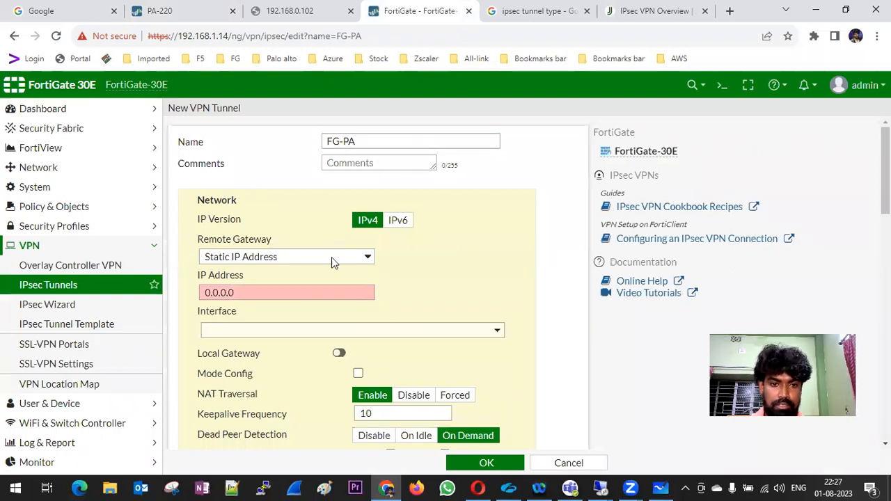
# Set remote gateway 192.158.1.200 on interface Airtel. (lan4), leaving the local gateway option off.
pyautogui.moveTo(255, 293); pyautogui.dragTo(196, 297)
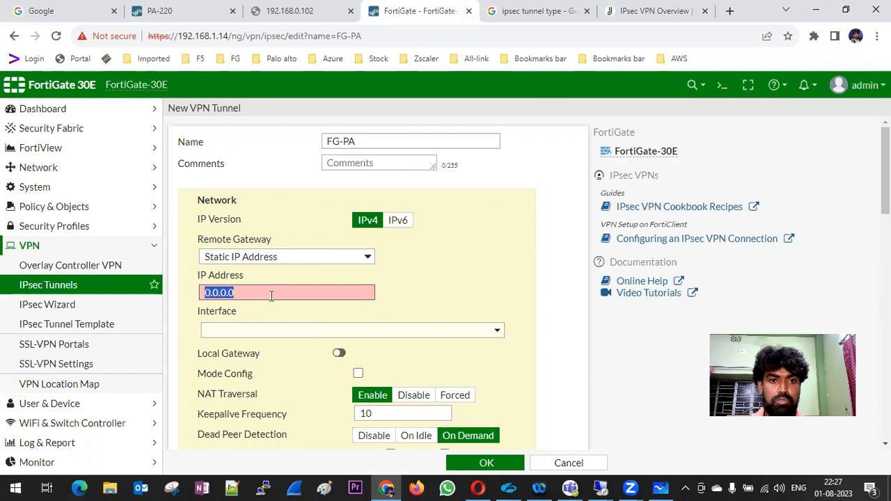
pyautogui.write('192.158.')
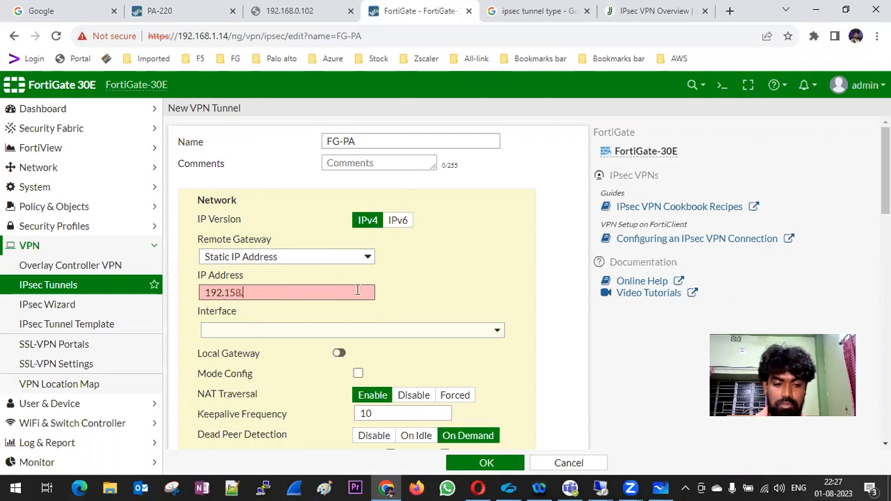
pyautogui.write('1.200')
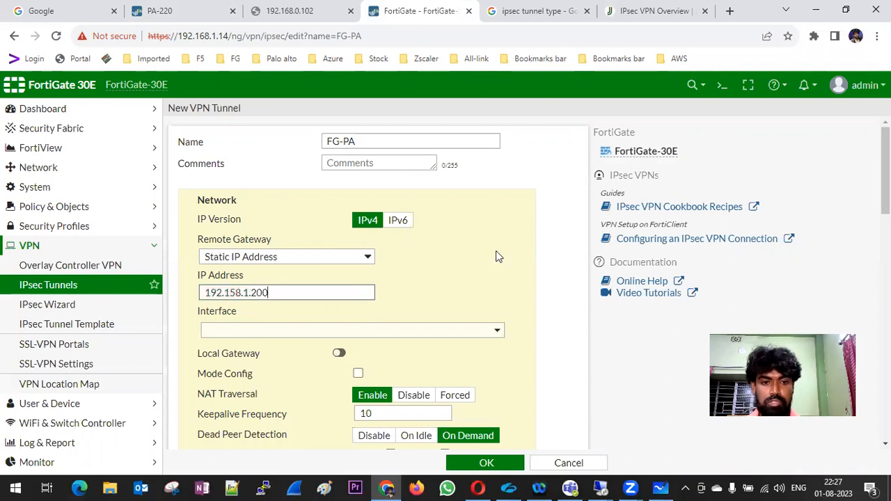
pyautogui.scroll(-1, 496, 256)
pyautogui.click(490, 268)
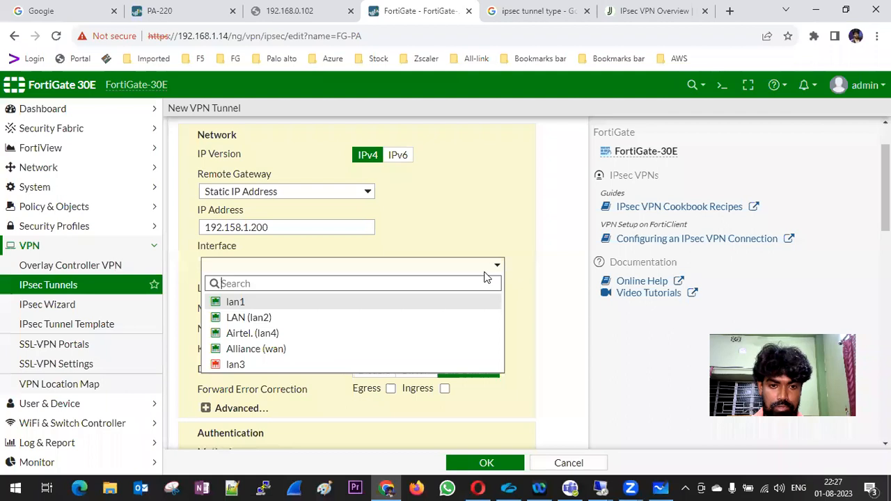
pyautogui.click(255, 334)
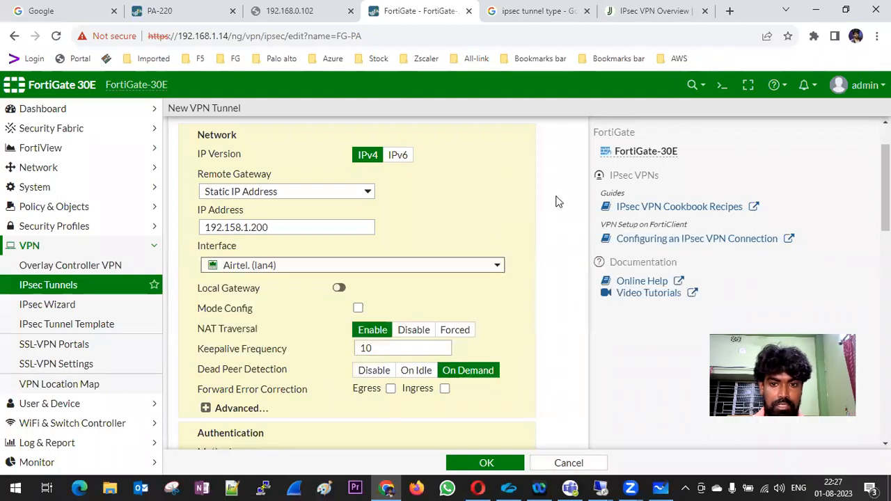
pyautogui.moveTo(236, 273)
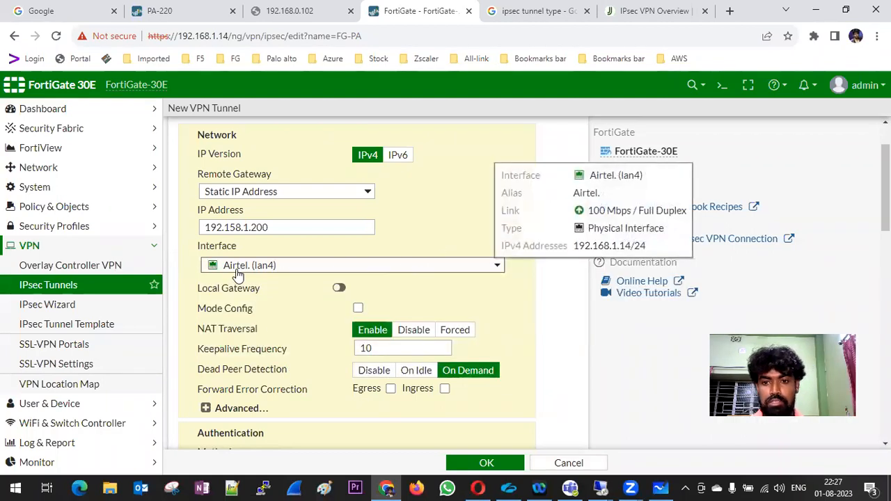
pyautogui.scroll(-1, 428, 203)
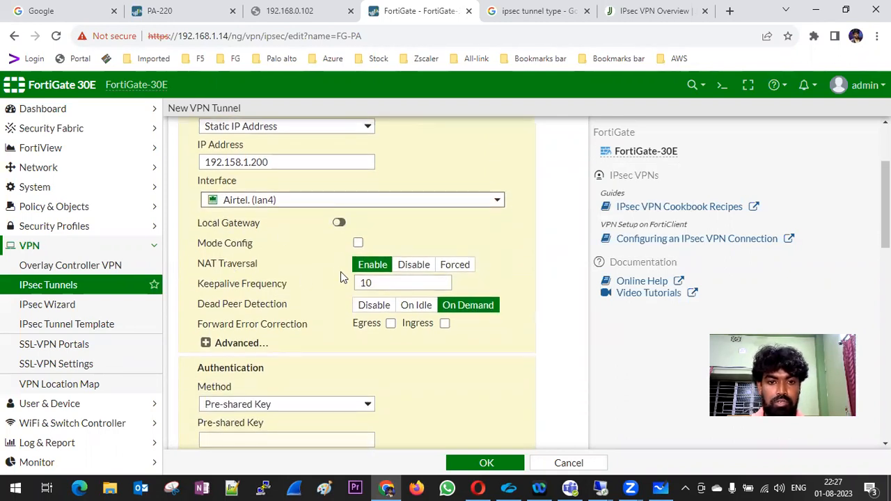
pyautogui.click(338, 223)
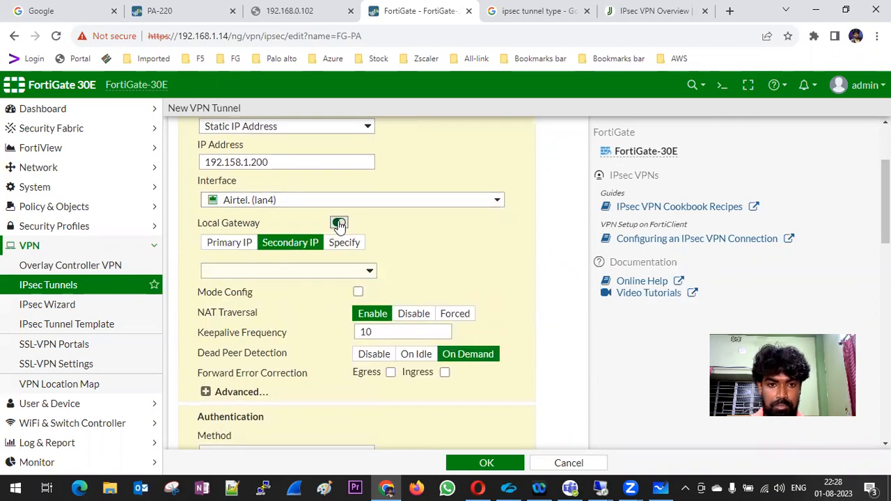
pyautogui.click(338, 222)
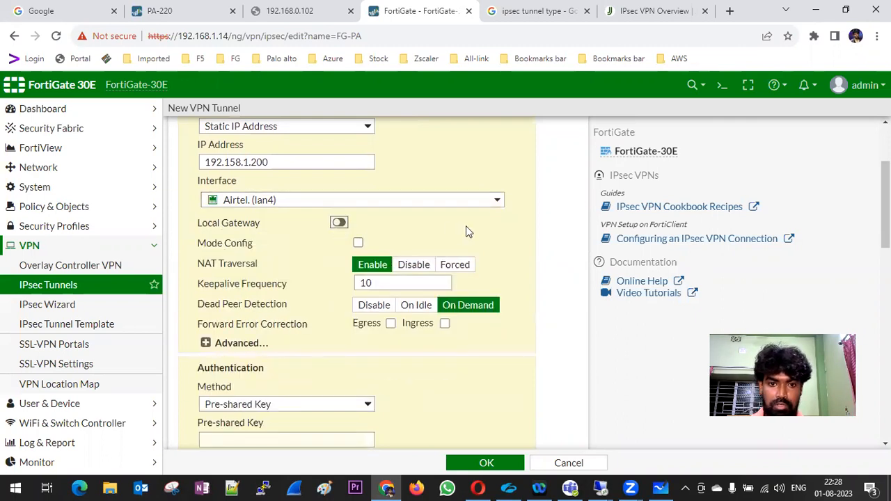
pyautogui.scroll(-1, 225, 219)
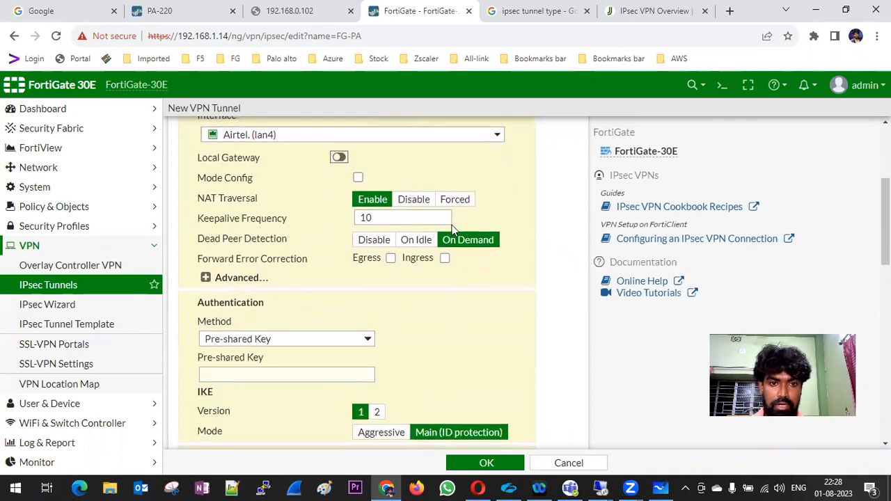
# Disable NAT Traversal, enter the pre-shared key, and choose IKE version 2.
pyautogui.click(416, 202)
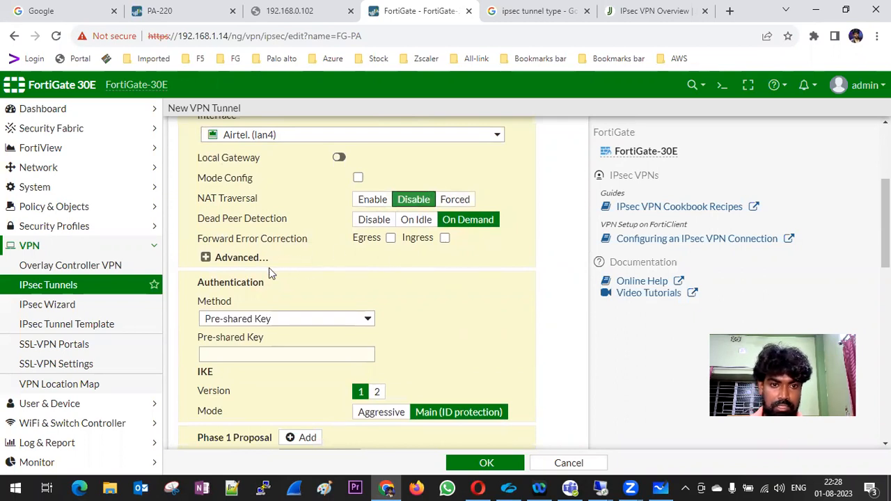
pyautogui.scroll(-1, 319, 277)
pyautogui.click(239, 287)
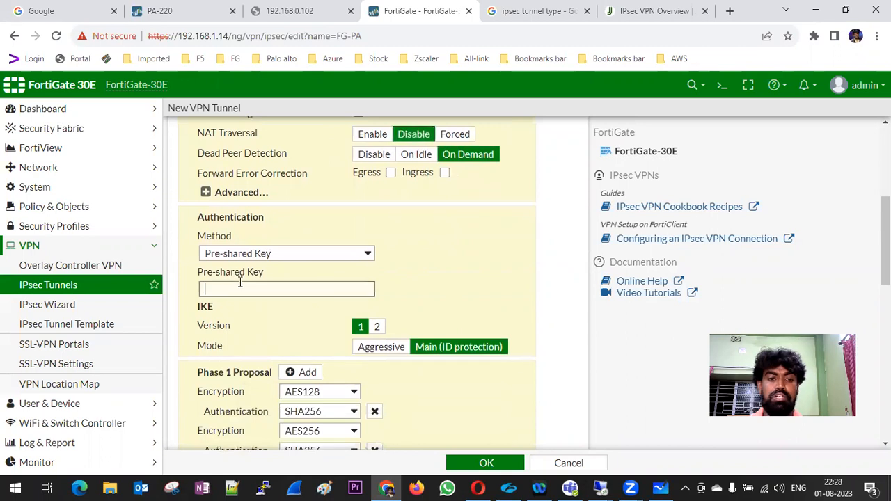
pyautogui.write('1234567')
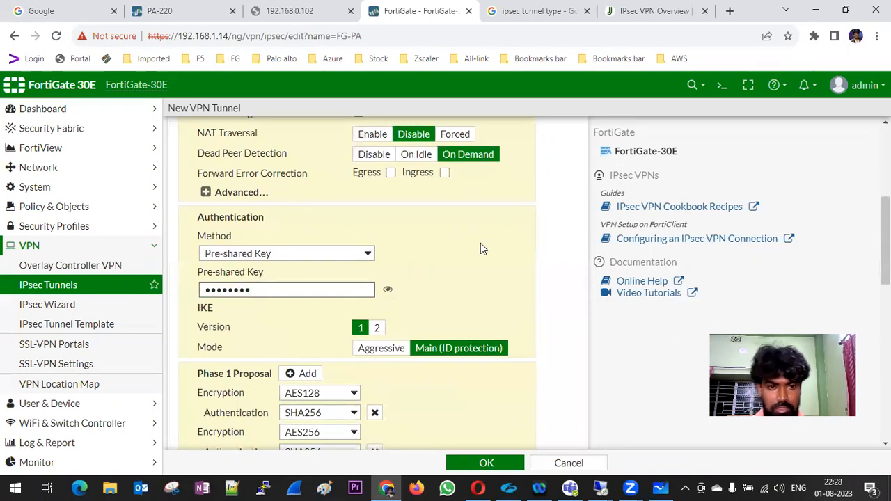
pyautogui.scroll(-1, 480, 243)
pyautogui.click(377, 262)
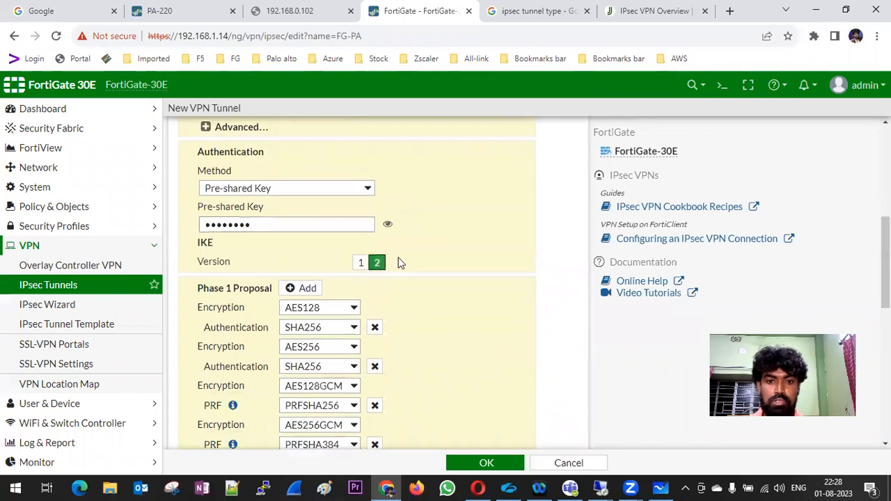
# Delete every Phase 1 proposal except AES128/SHA256, then check the PA-220 commit status.
pyautogui.click(171, 13)
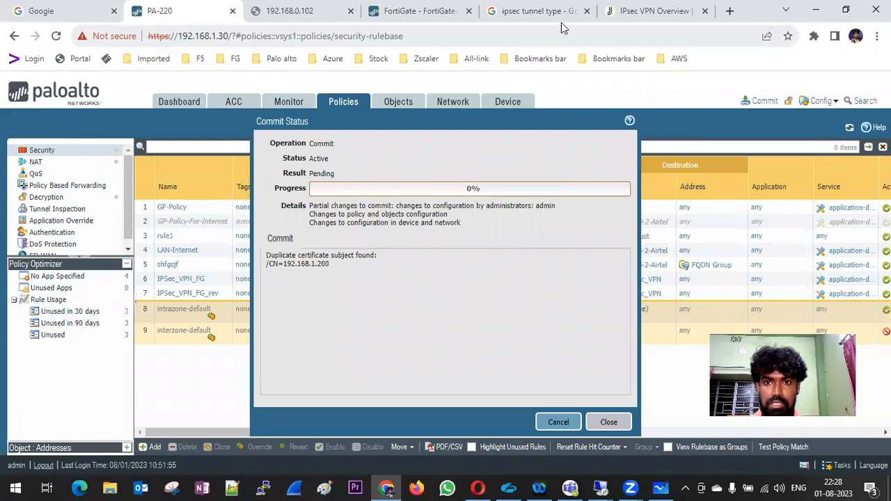
pyautogui.click(418, 14)
pyautogui.scroll(-1, 465, 291)
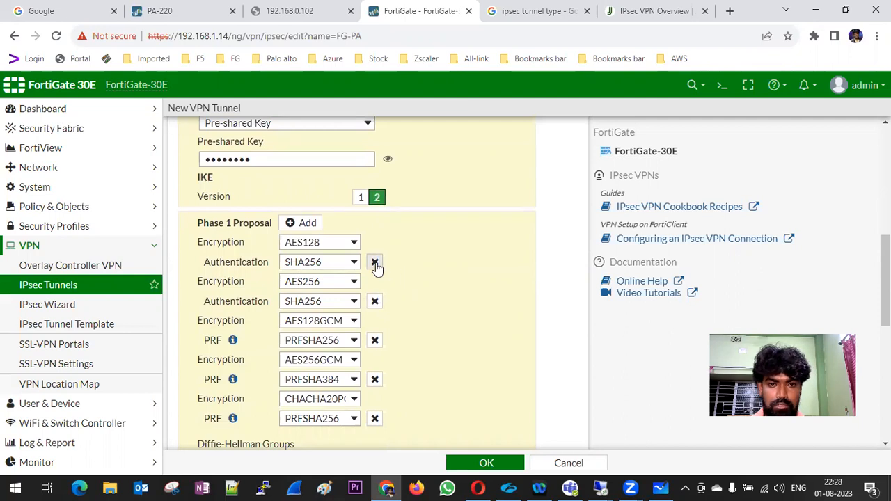
pyautogui.click(374, 415)
pyautogui.click(374, 379)
pyautogui.click(375, 341)
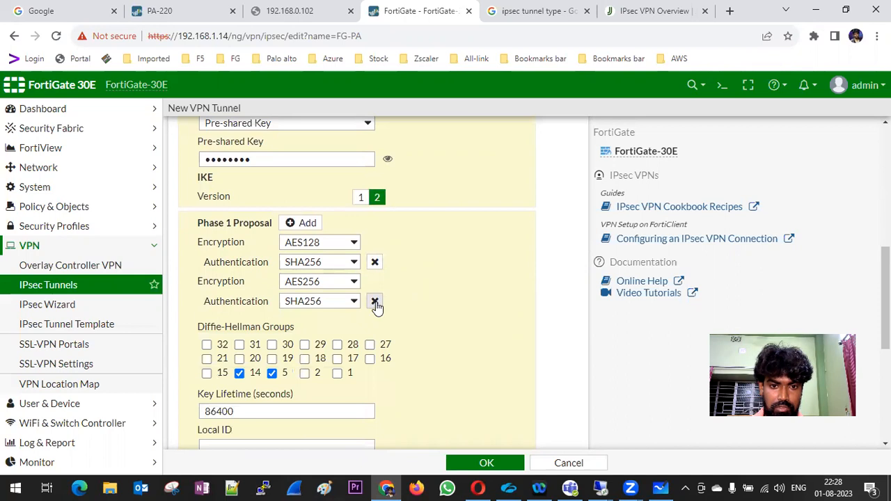
pyautogui.click(375, 301)
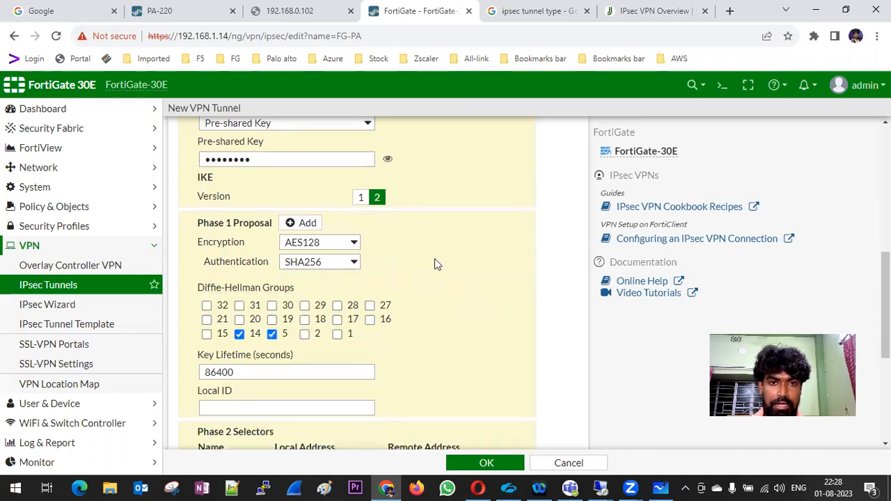
pyautogui.click(191, 12)
# Close the commit status report and open Network Profiles > IKE Crypto.
pyautogui.click(614, 422)
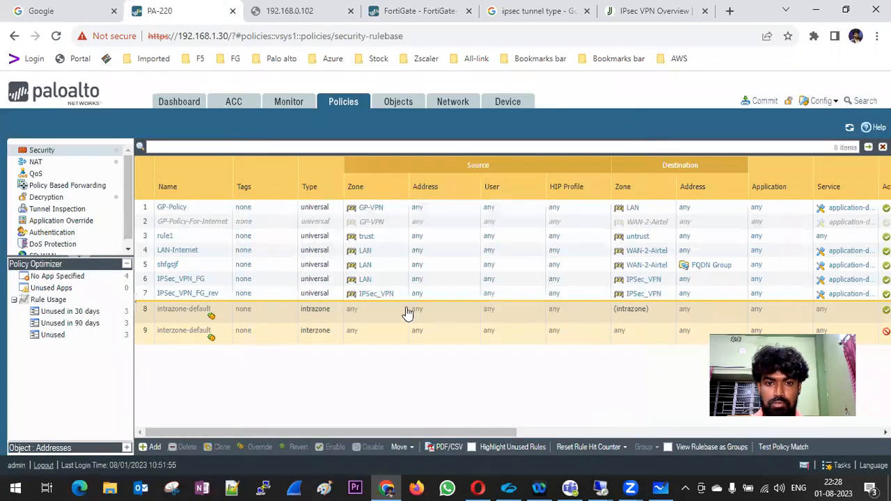
pyautogui.click(449, 103)
pyautogui.scroll(-1, 80, 400)
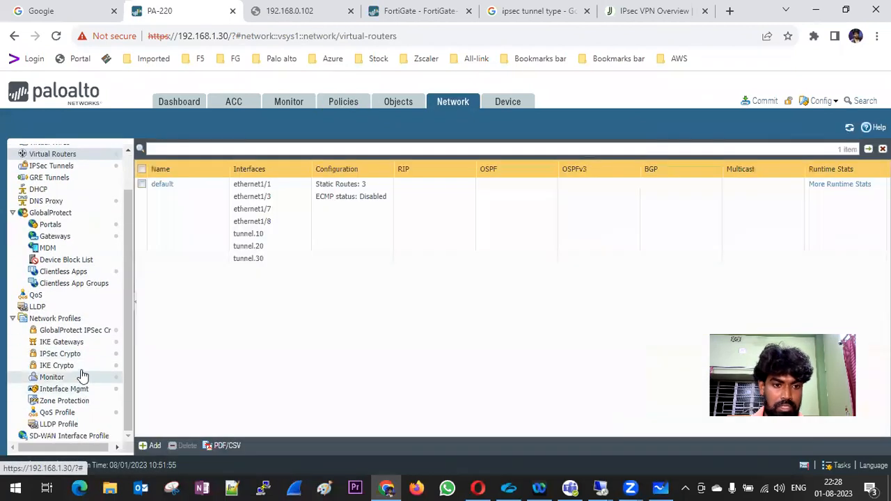
pyautogui.click(70, 367)
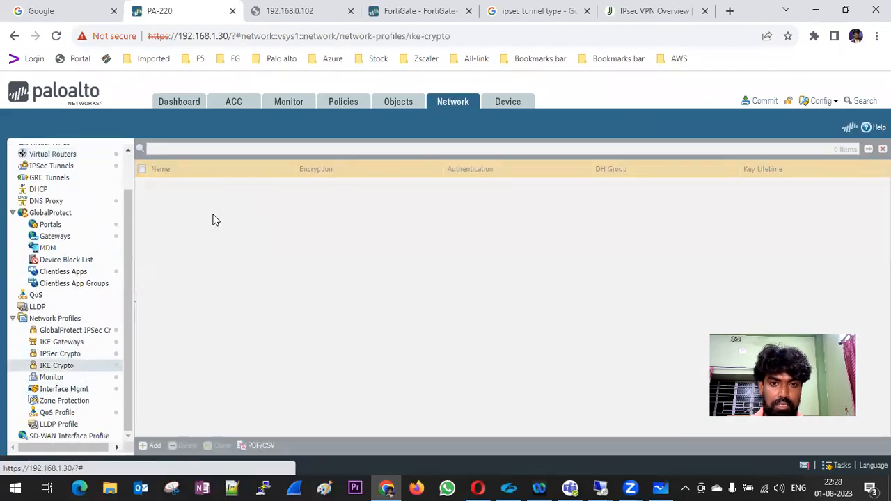
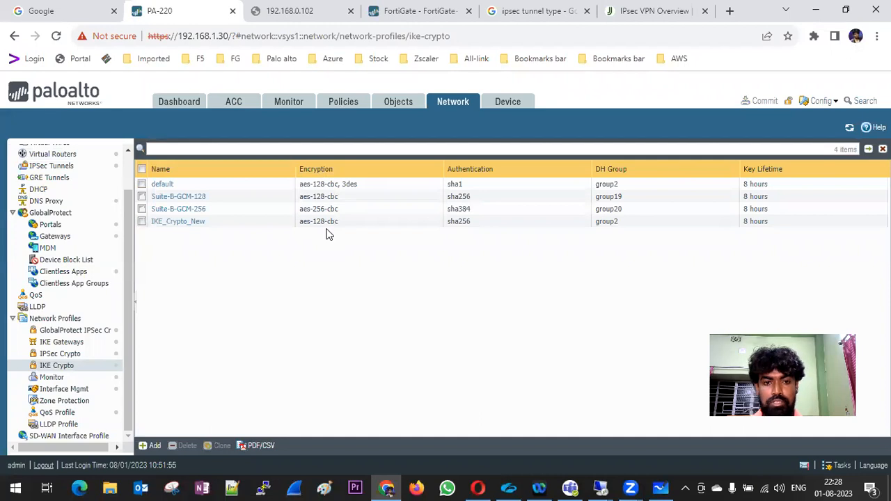
# Compare the FortiGate Phase 1 proposal against the Palo Alto IKE Crypto profiles.
pyautogui.click(418, 11)
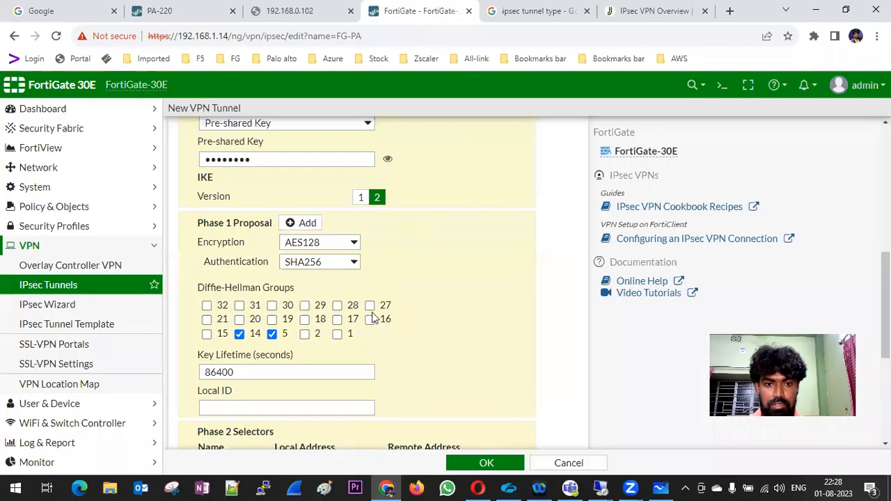
pyautogui.scroll(-2, 403, 241)
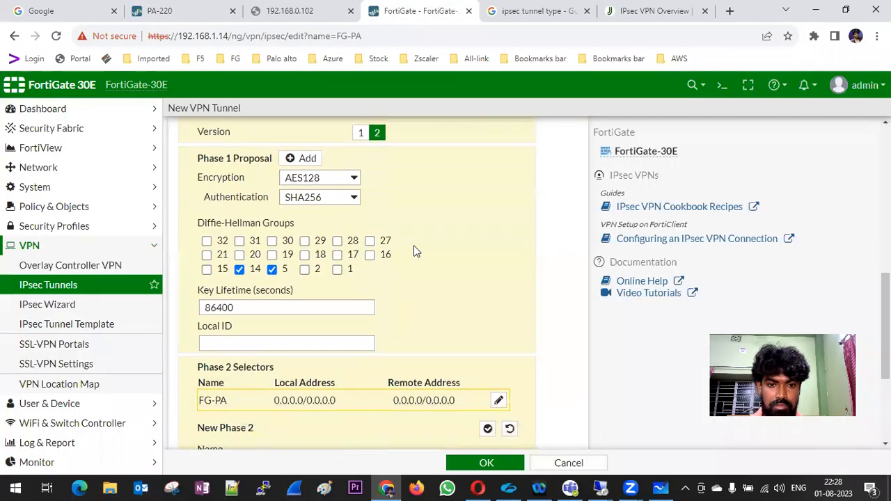
pyautogui.scroll(1, 416, 249)
pyautogui.scroll(2, 414, 251)
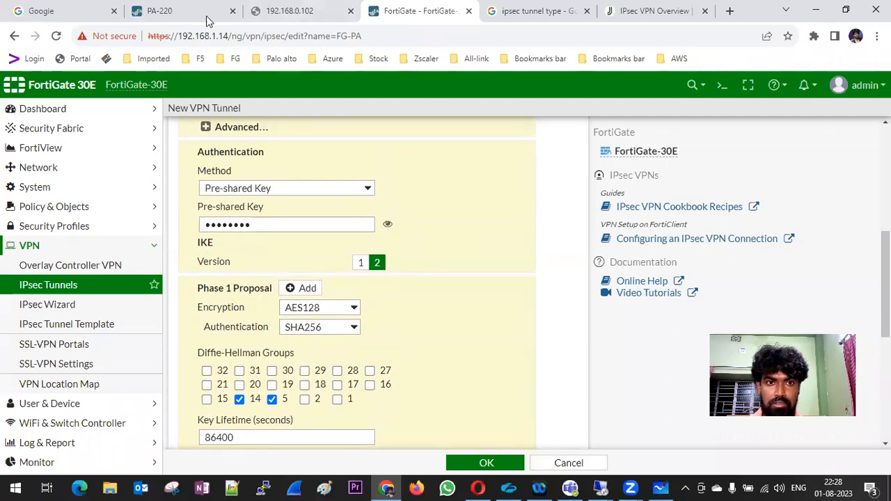
pyautogui.click(175, 11)
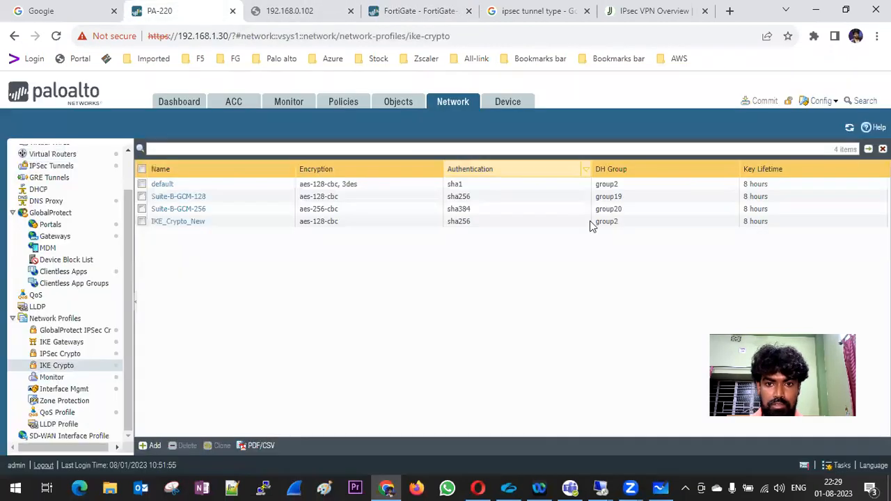
pyautogui.click(421, 11)
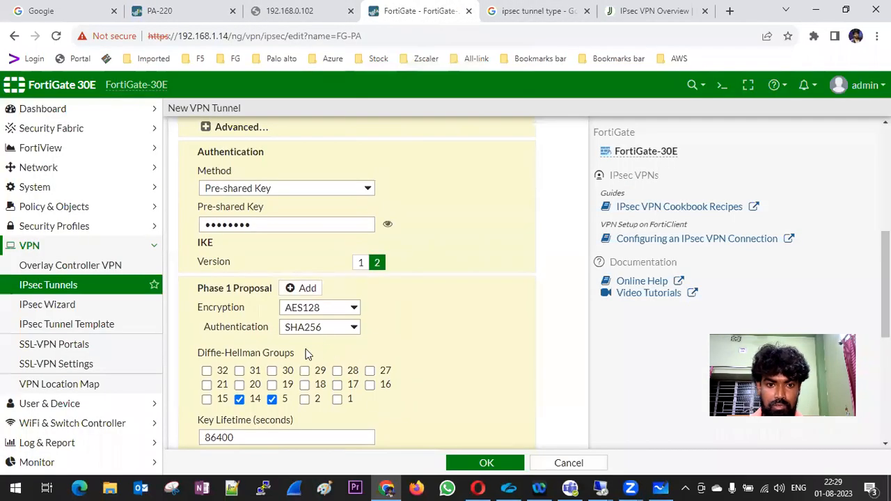
pyautogui.click(184, 18)
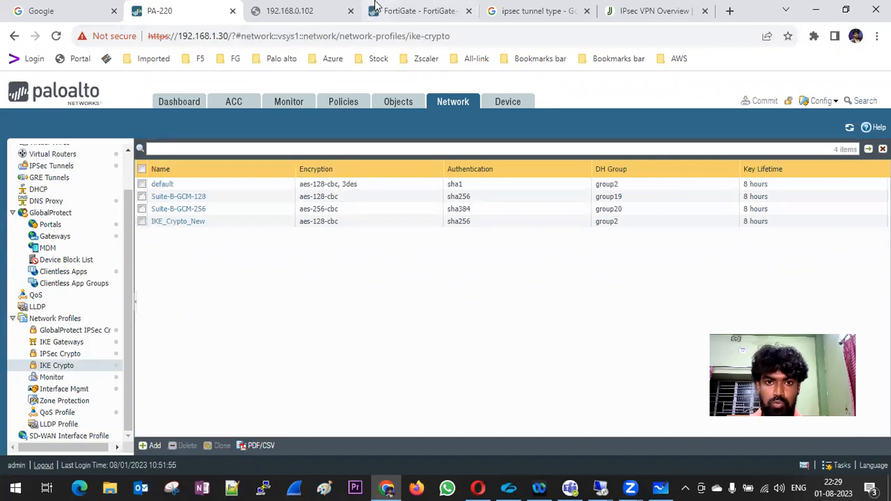
pyautogui.click(412, 11)
# Uncheck Diffie-Hellman groups 14 and 5 and check group 2 in the FortiGate Phase 1 proposal.
pyautogui.click(238, 398)
pyautogui.click(271, 399)
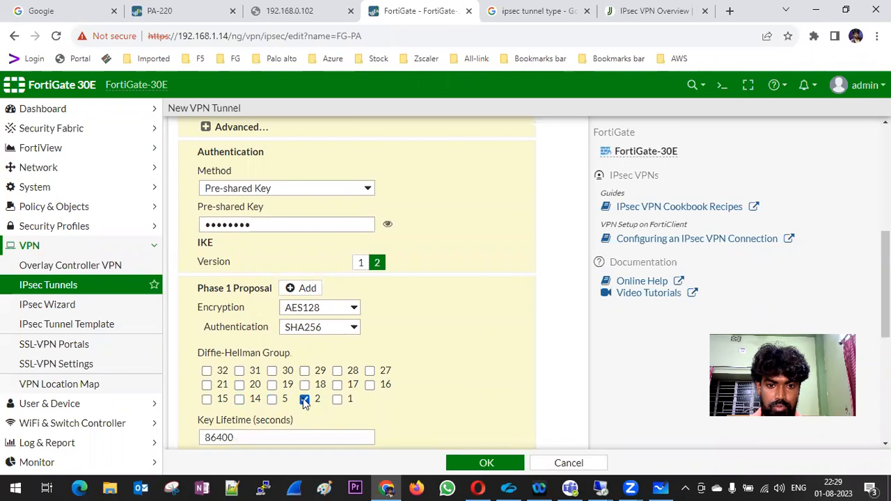
pyautogui.scroll(-2, 473, 324)
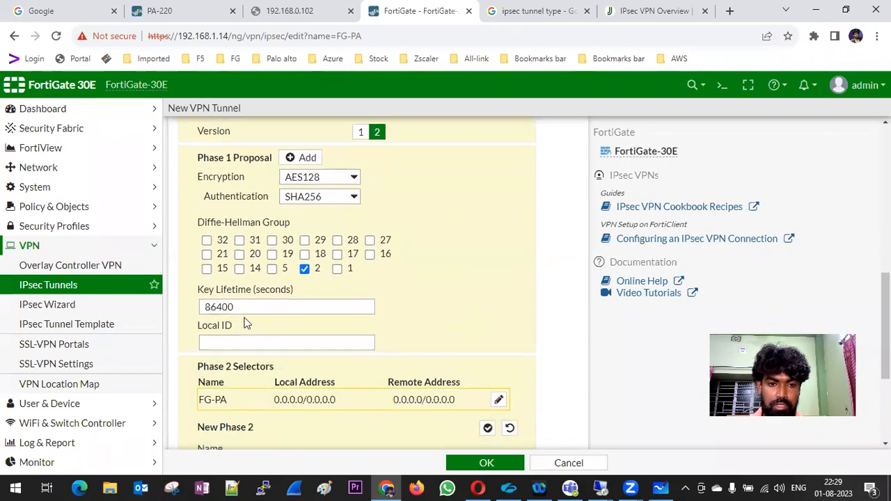
pyautogui.click(227, 10)
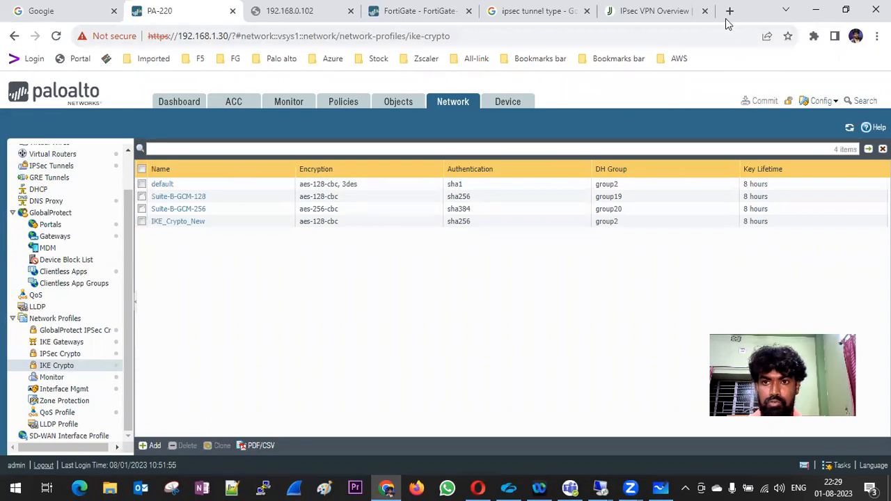
# Compute 8 × 3600 = 28,800 seconds in Windows Calculator and copy the result.
pyautogui.press('super')
pyautogui.write('cal')
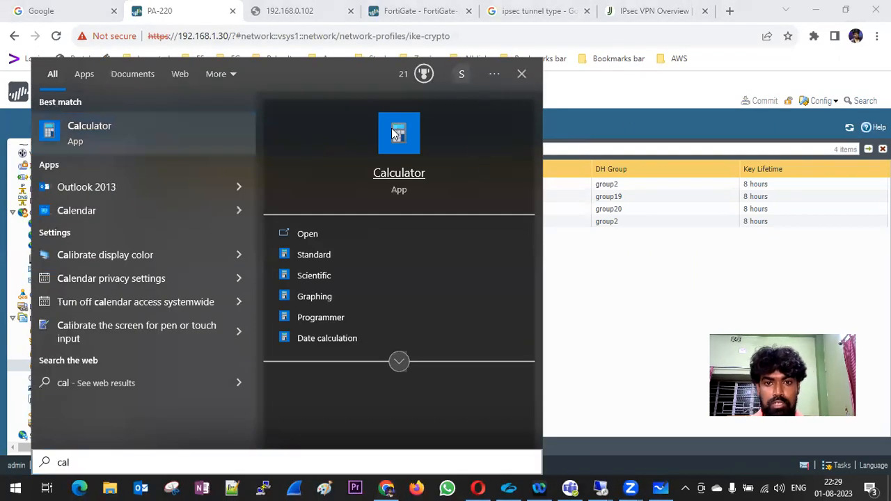
pyautogui.click(399, 139)
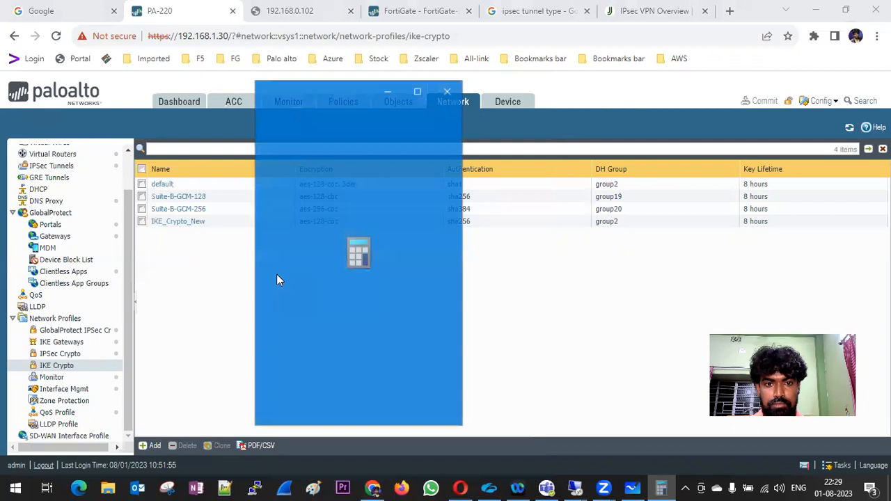
pyautogui.click(339, 310)
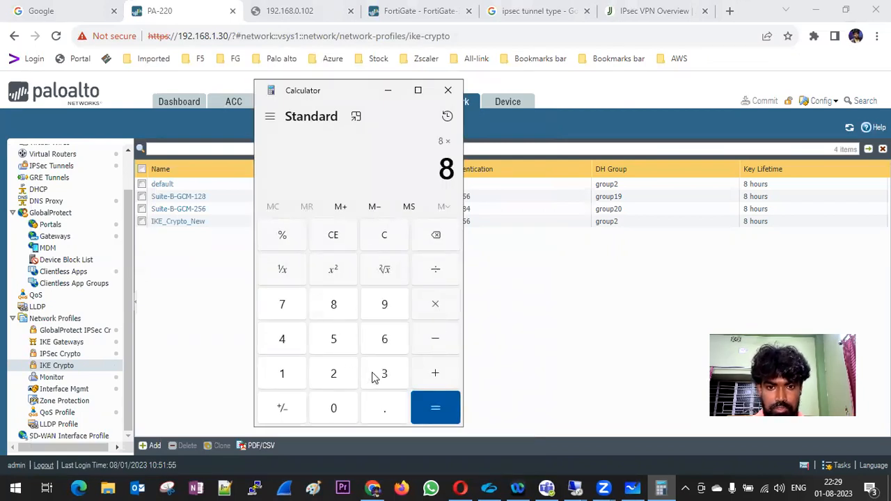
pyautogui.click(372, 376)
pyautogui.click(383, 341)
pyautogui.click(334, 411)
pyautogui.click(334, 411)
pyautogui.click(435, 408)
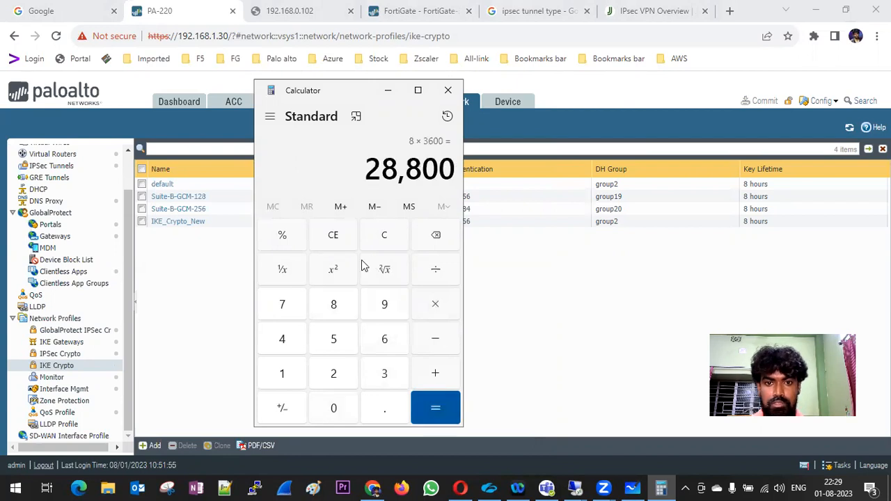
pyautogui.moveTo(370, 168); pyautogui.dragTo(453, 167)
pyautogui.click(447, 90)
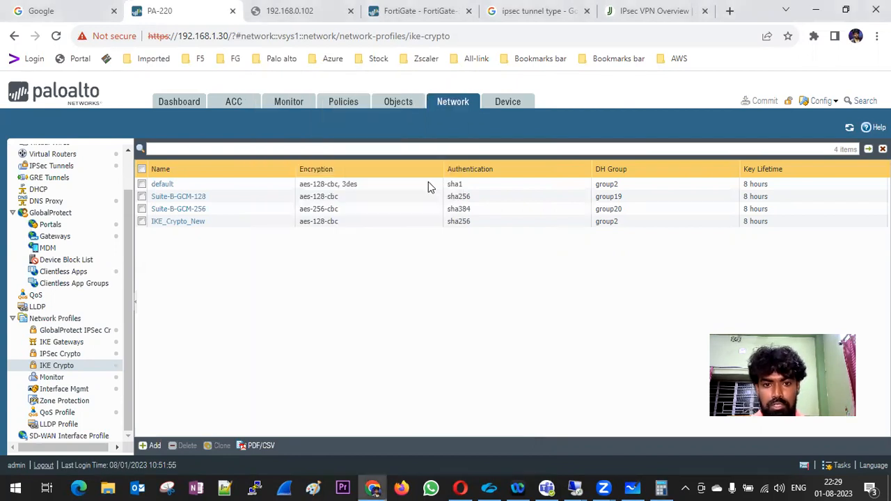
pyautogui.click(412, 11)
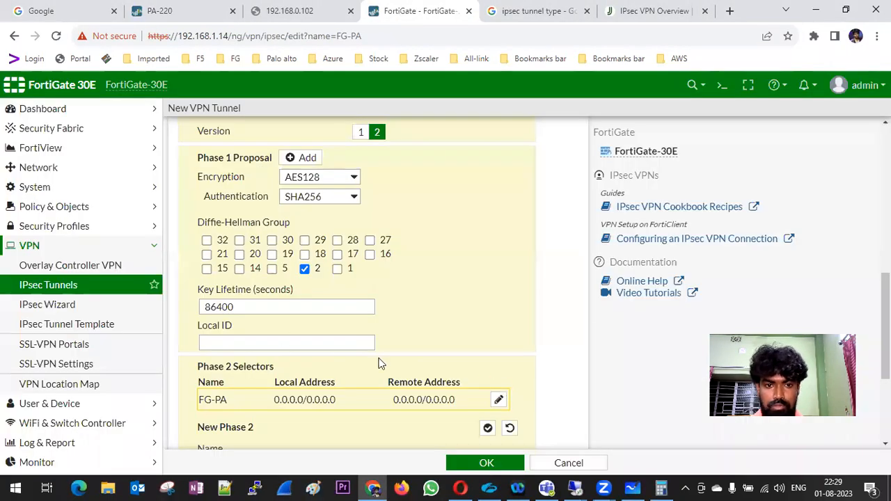
# Replace the 86400 Phase 1 key lifetime with 28800 seconds.
pyautogui.doubleClick(251, 308)
pyautogui.write('28800')
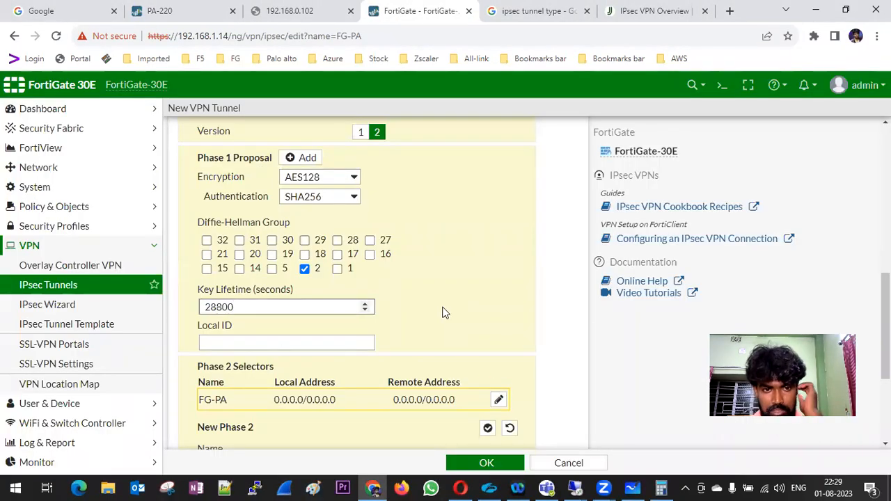
pyautogui.scroll(-1, 457, 304)
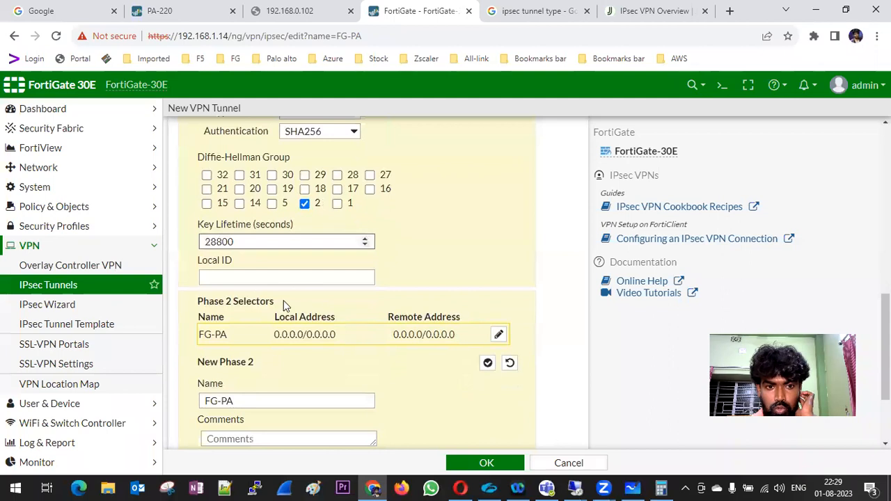
pyautogui.click(242, 280)
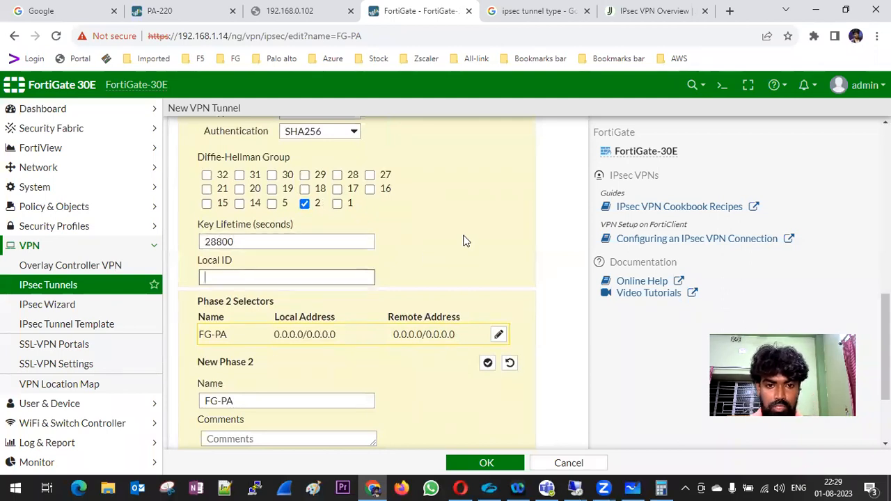
# Set the Phase 2 selector local subnet to 10.0.0.0/24 and type remote subnet 172.16.10.0/14.
pyautogui.scroll(-1, 465, 241)
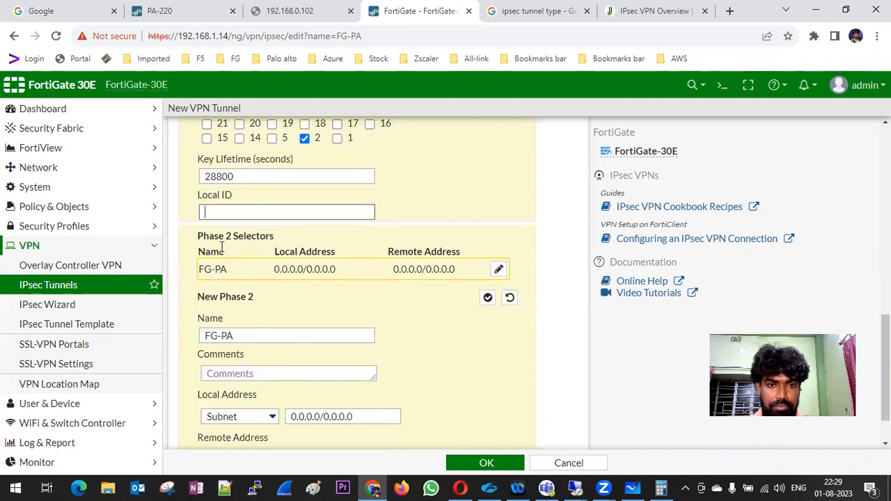
pyautogui.moveTo(197, 236); pyautogui.dragTo(277, 239)
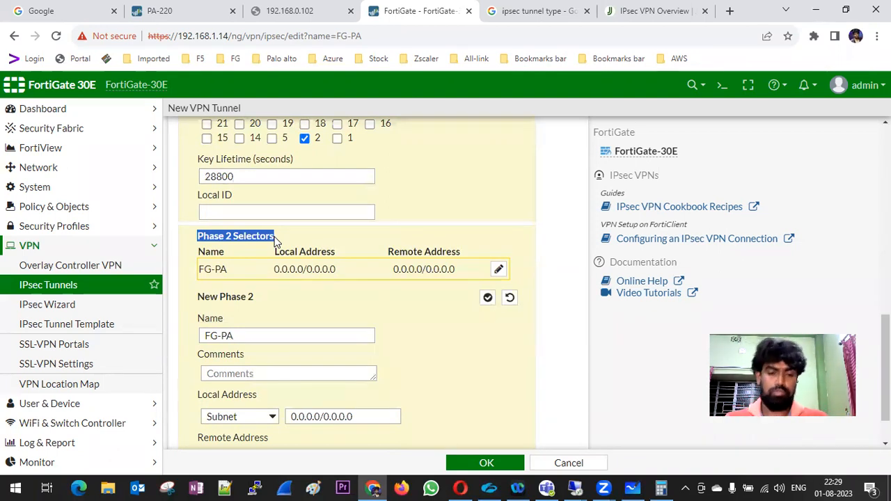
pyautogui.scroll(-1, 338, 278)
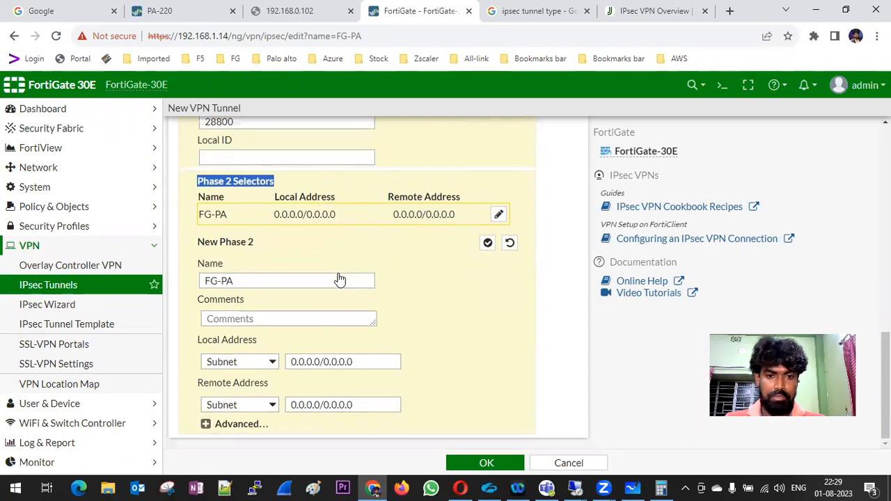
pyautogui.moveTo(361, 362); pyautogui.dragTo(288, 360)
pyautogui.write('1')
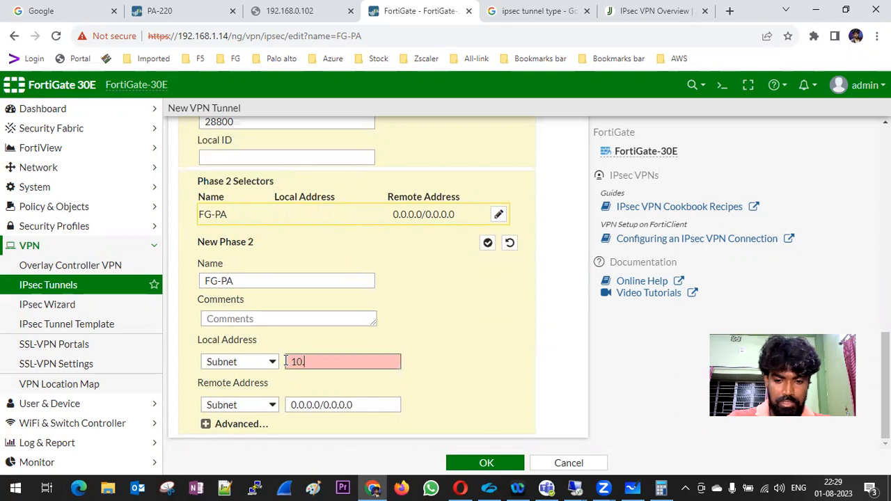
pyautogui.write('0.0.0.0/24')
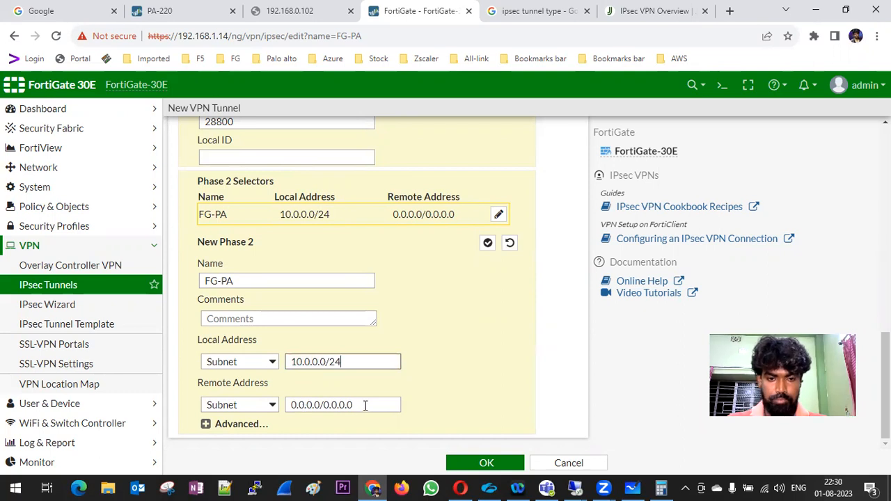
pyautogui.moveTo(365, 406); pyautogui.dragTo(275, 410)
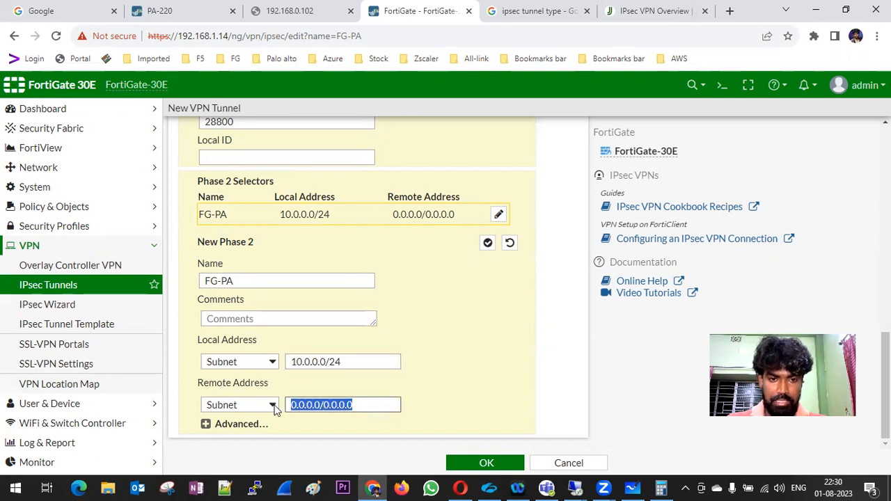
pyautogui.write('172.')
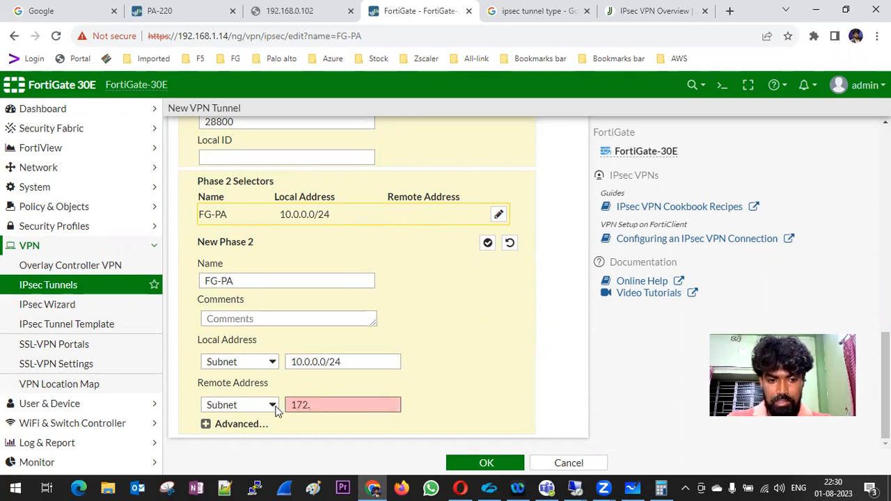
pyautogui.write('16.10.0/1')
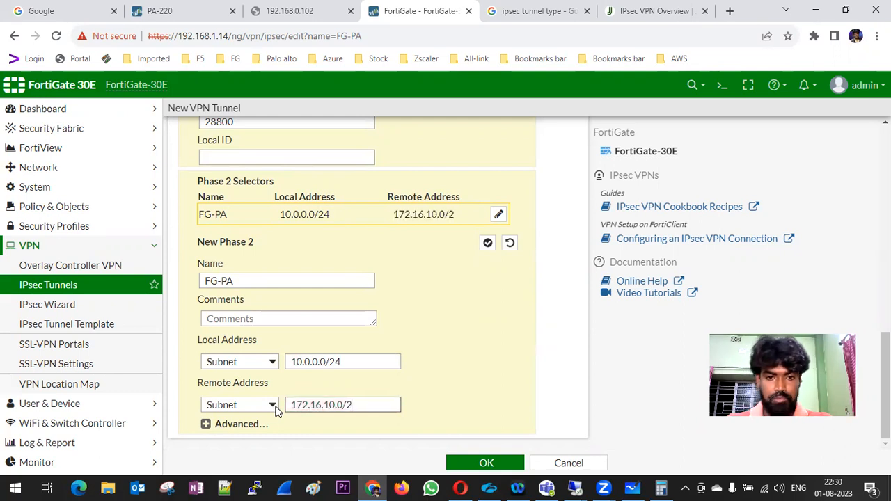
pyautogui.write('4')
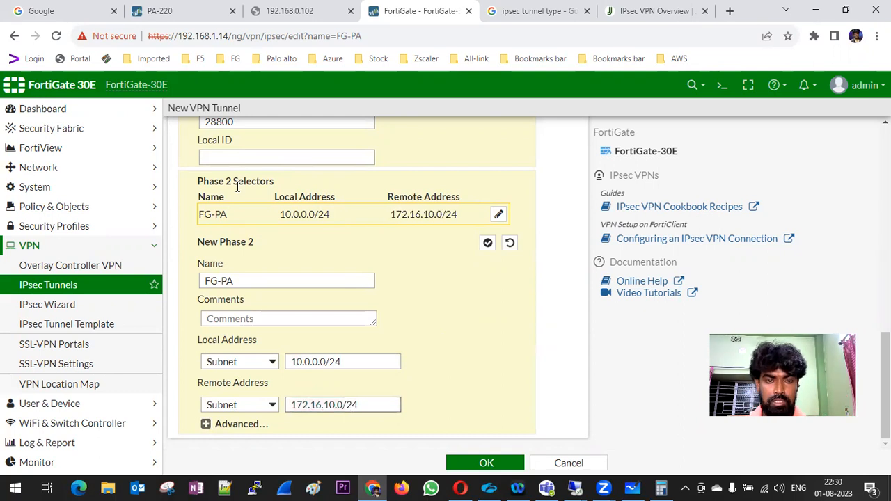
# Expand Phase 2 Advanced and delete the AES, CHACHA20POLY1305 and AES256GCM proposals.
pyautogui.click(277, 422)
pyautogui.scroll(-3, 426, 378)
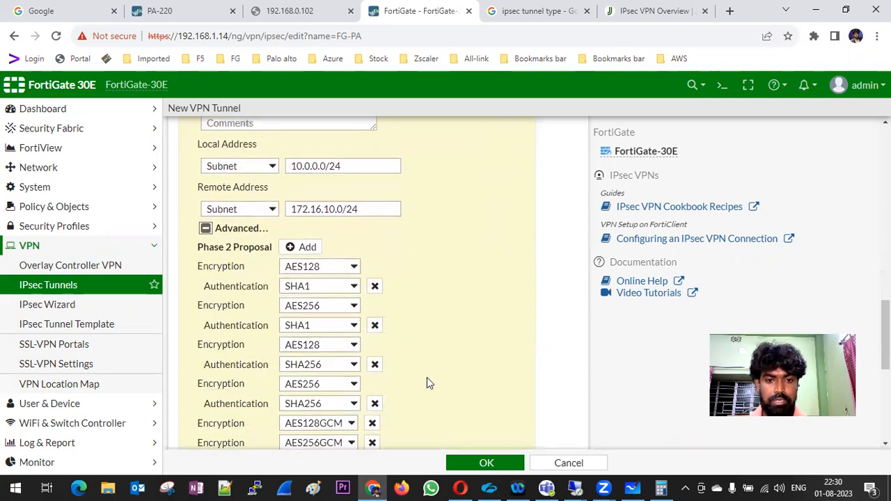
pyautogui.click(374, 287)
pyautogui.click(374, 288)
pyautogui.click(374, 287)
pyautogui.click(374, 293)
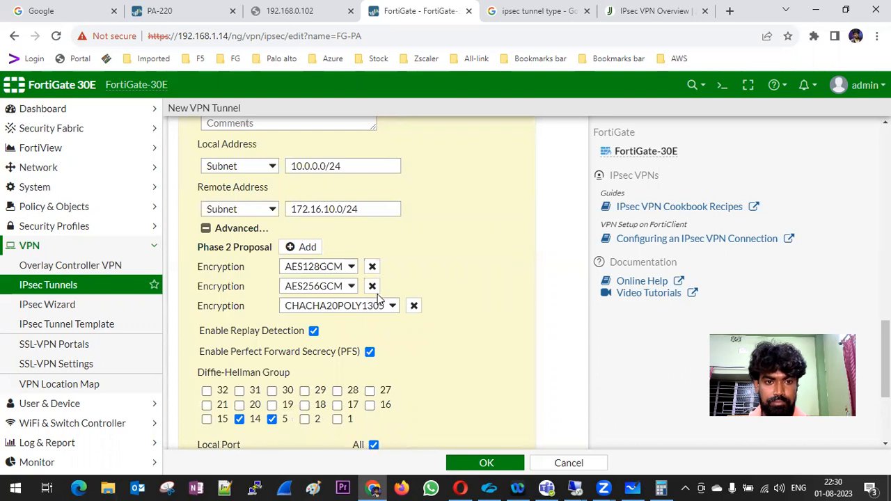
pyautogui.click(415, 307)
pyautogui.click(413, 286)
# Keep AES128GCM as the encryption and add a second, empty Phase 2 proposal.
pyautogui.click(393, 267)
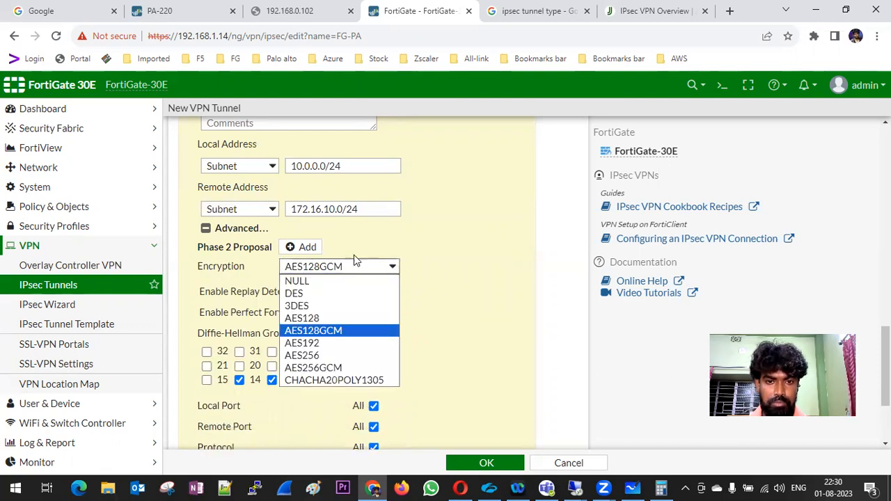
pyautogui.click(423, 262)
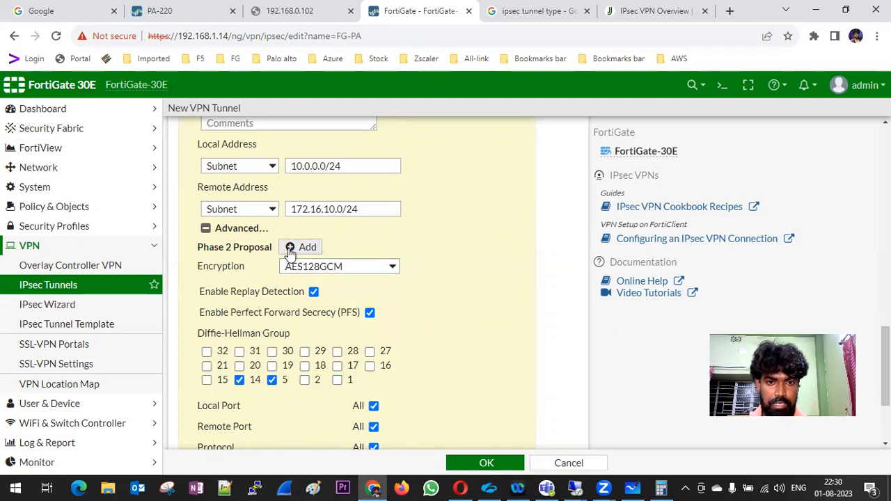
pyautogui.click(290, 249)
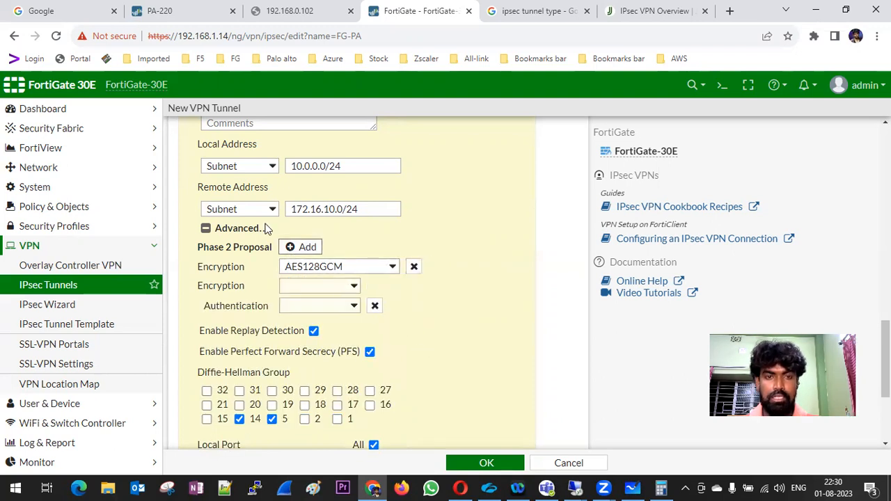
pyautogui.click(169, 13)
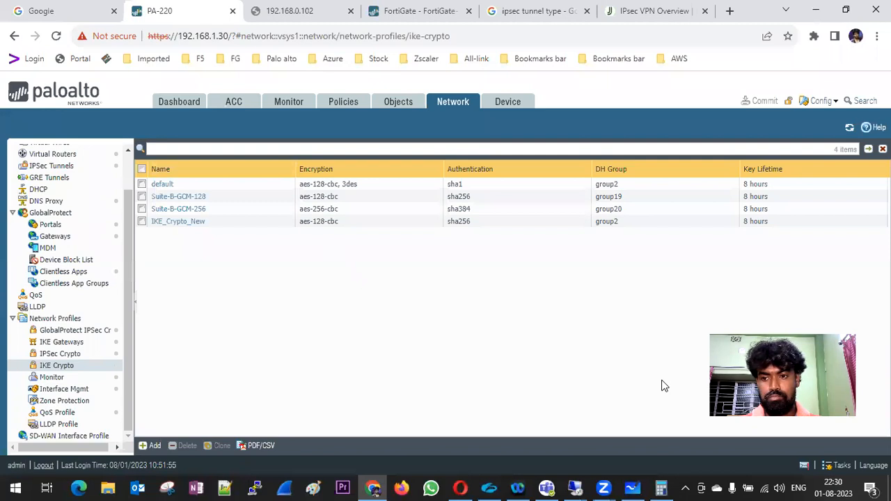
# Review the PA-220 IPSec_Crypto profile (aes-128-cbc, sha1, group2, 1 hour) and the 8 × 3600 calculation.
pyautogui.click(837, 465)
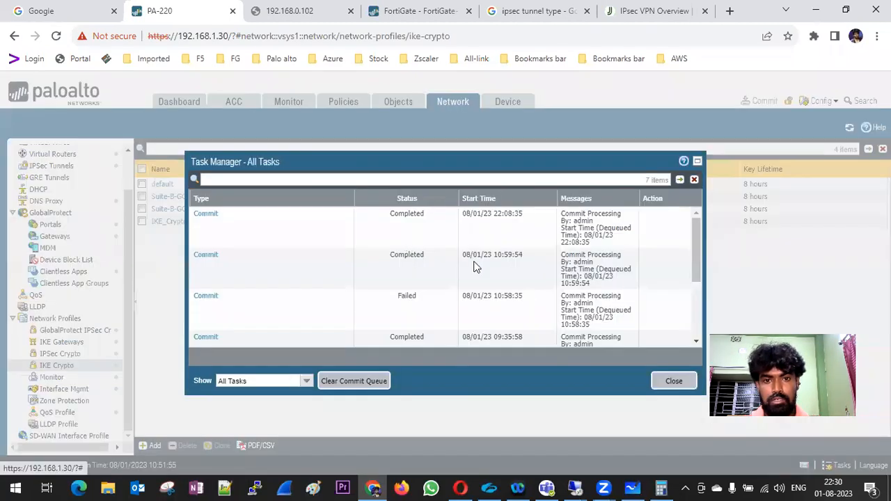
pyautogui.click(674, 380)
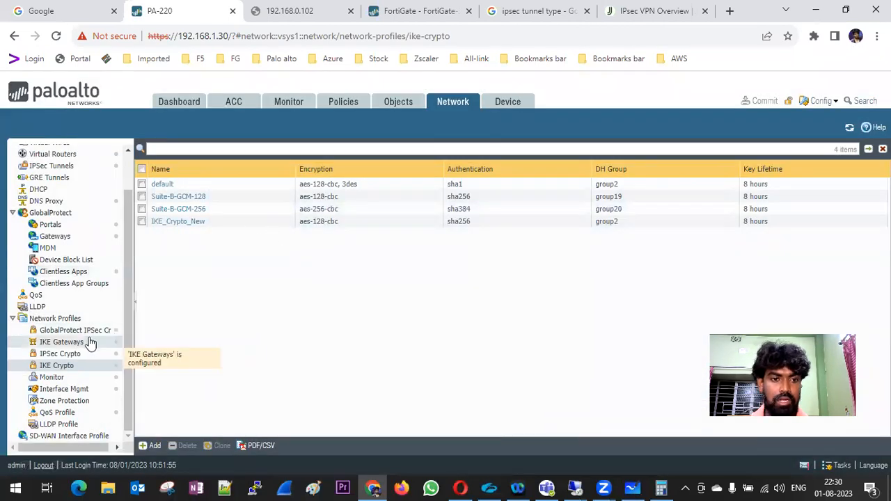
pyautogui.click(73, 355)
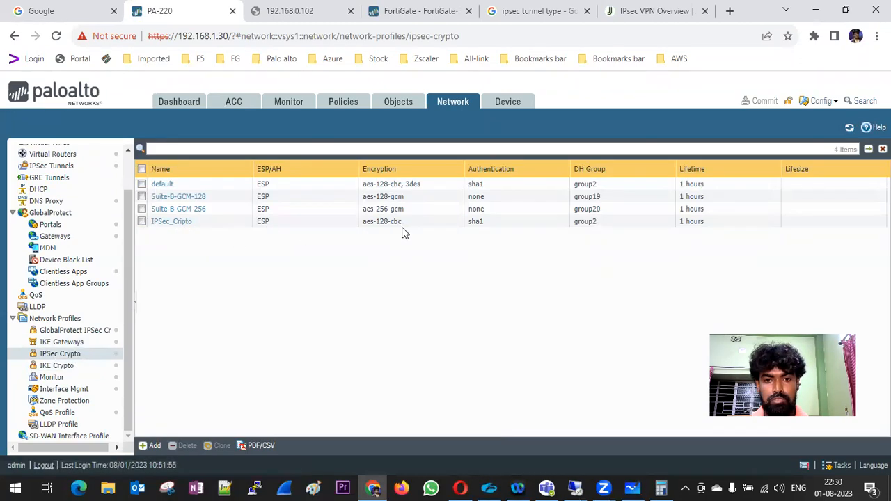
pyautogui.hotkey('alt', 'Tab')
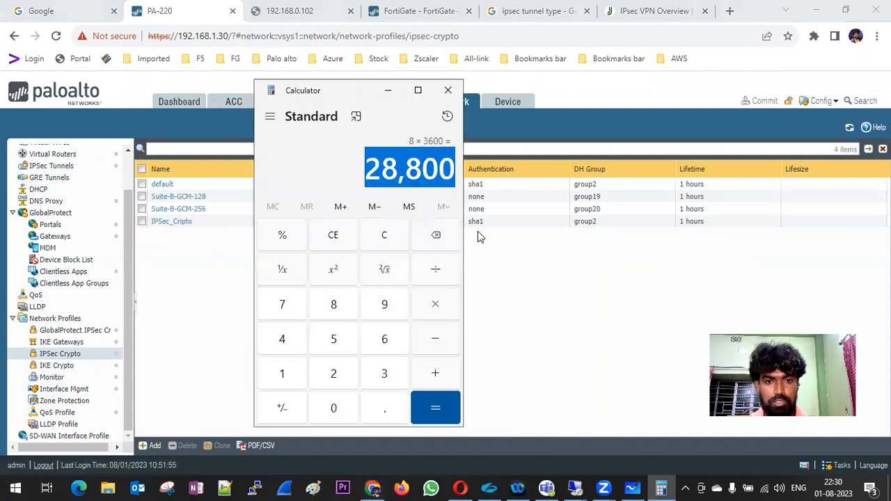
pyautogui.click(418, 11)
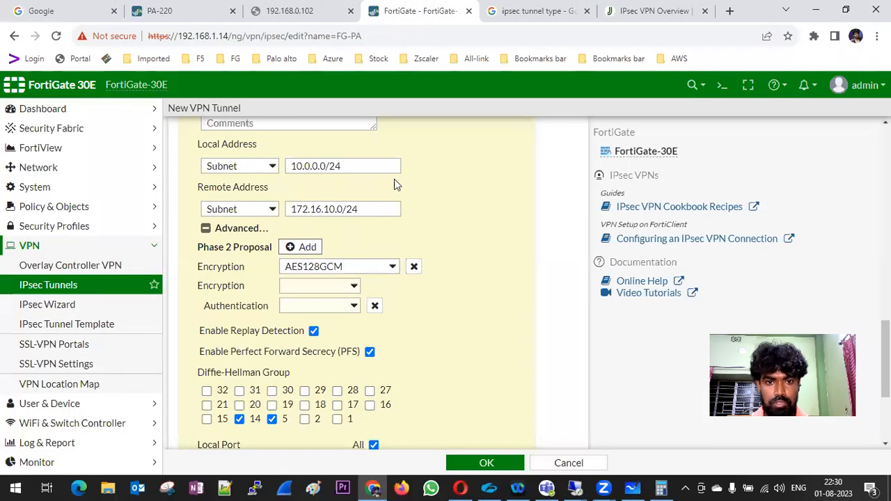
# Set the Phase 2 proposal to AES128 encryption with SHA1 authentication.
pyautogui.click(394, 268)
pyautogui.click(322, 317)
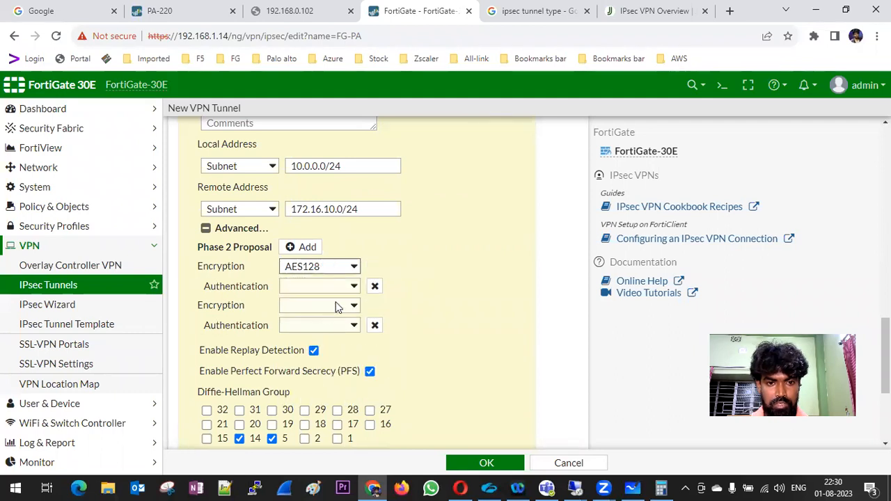
pyautogui.click(354, 289)
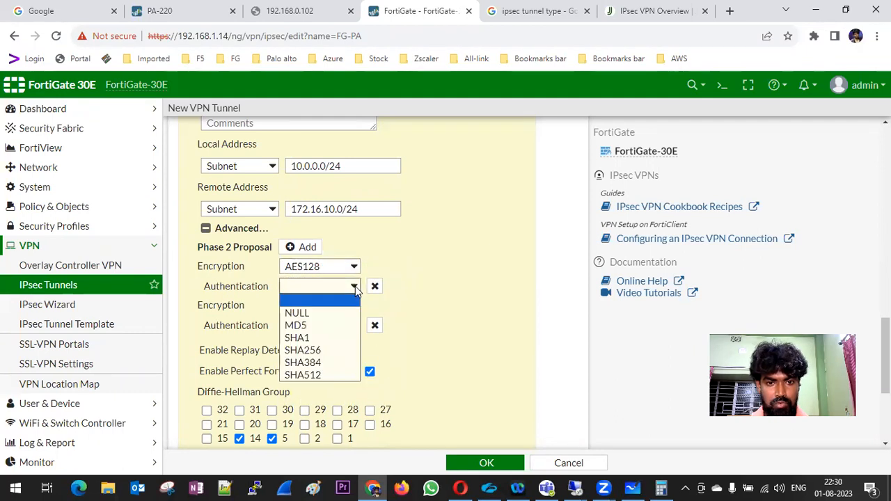
pyautogui.click(314, 337)
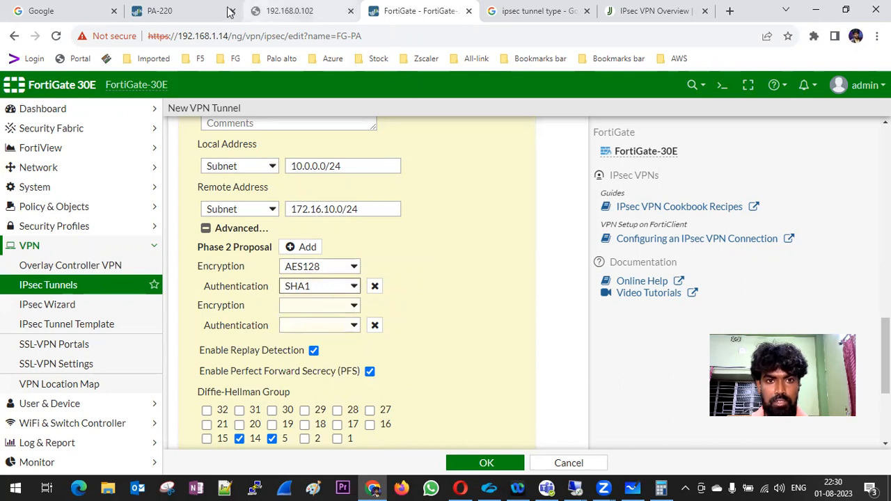
pyautogui.click(159, 11)
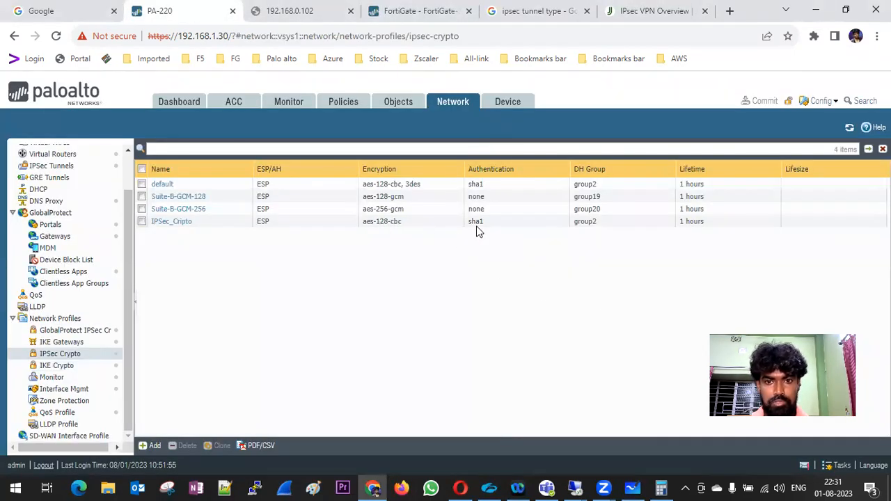
pyautogui.click(411, 11)
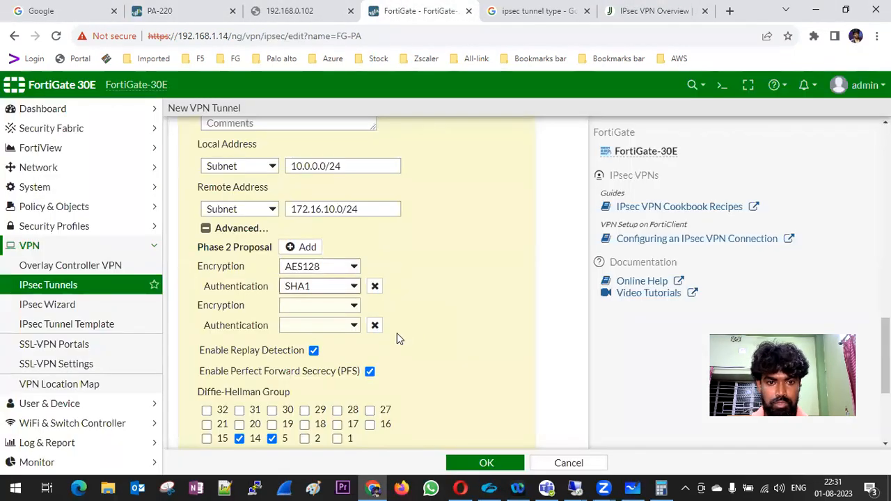
# Remove the empty second proposal and leave only Diffie-Hellman group 2 in Phase 2.
pyautogui.click(374, 325)
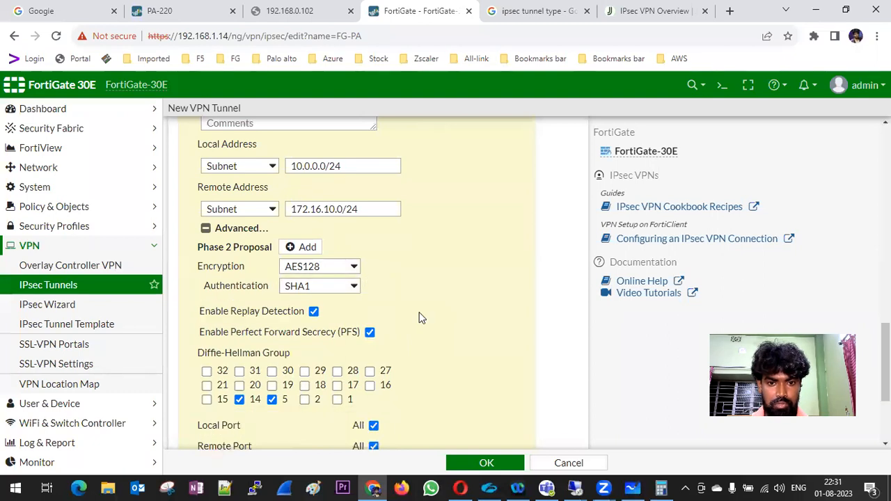
pyautogui.scroll(-1, 421, 314)
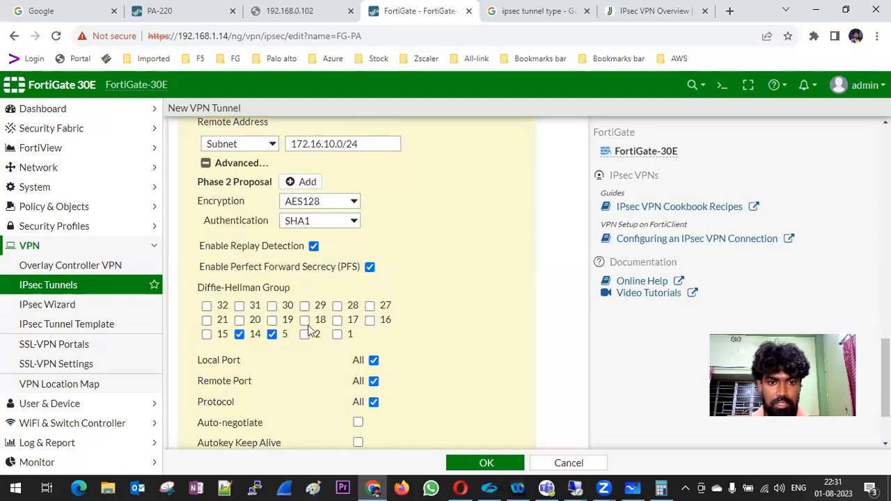
pyautogui.click(239, 334)
pyautogui.click(271, 334)
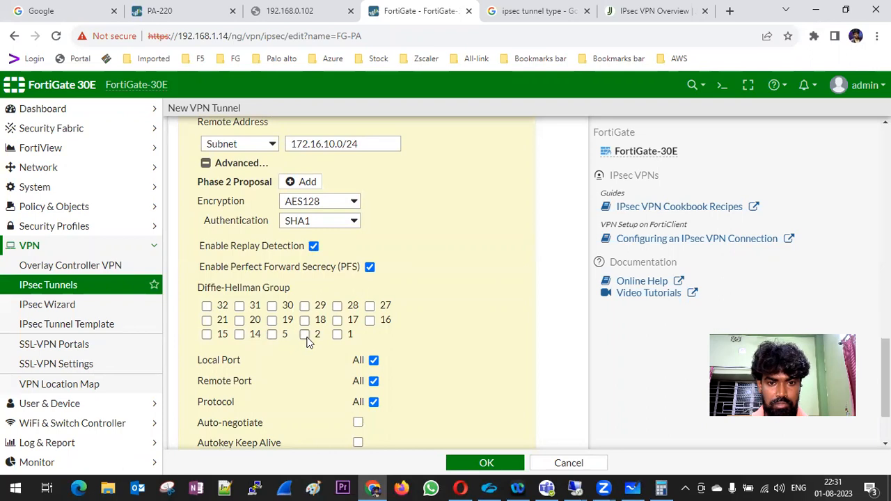
pyautogui.scroll(-2, 473, 330)
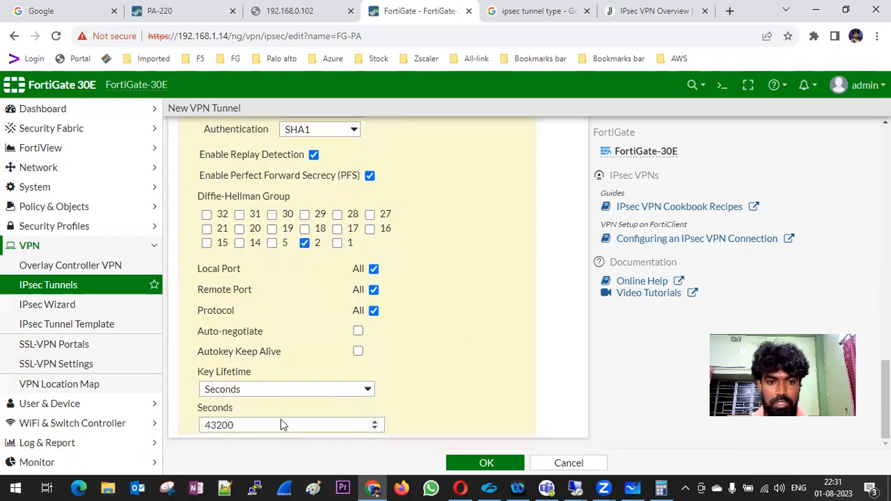
pyautogui.click(196, 11)
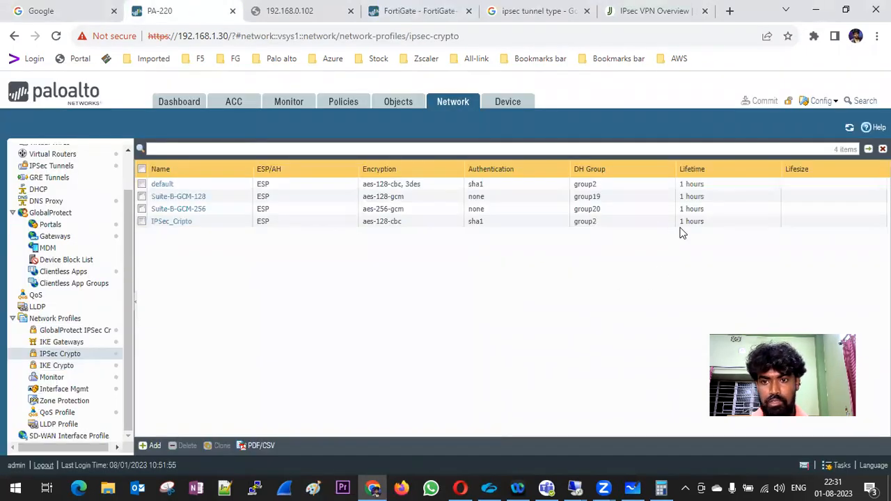
pyautogui.click(428, 11)
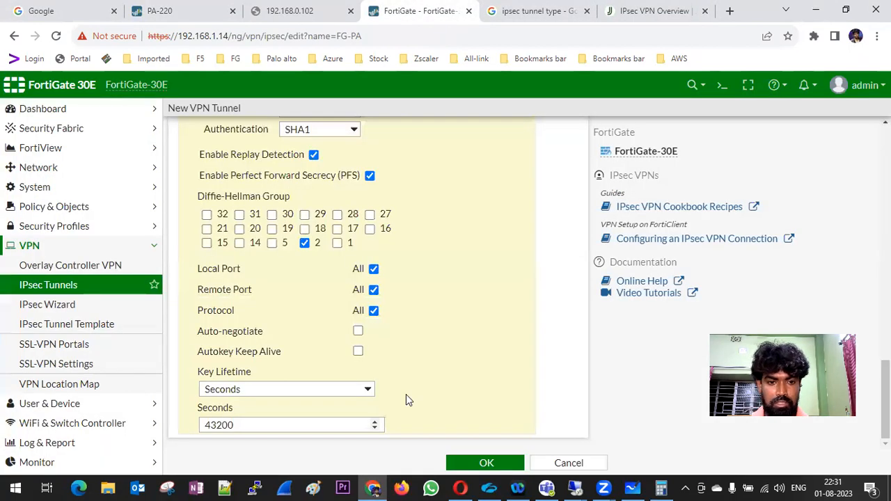
# Set the Phase 2 key lifetime to 3600 seconds and save the FG-PA tunnel.
pyautogui.press('Tab')
pyautogui.write('3600')
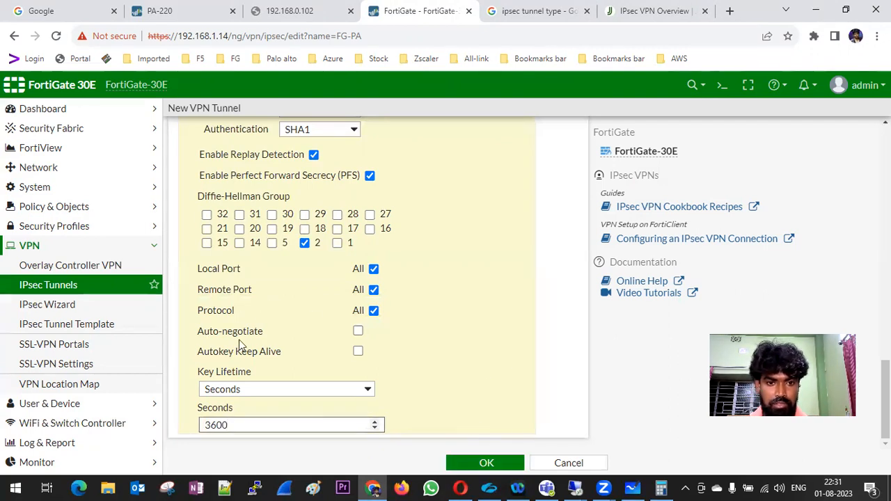
pyautogui.press('Return')
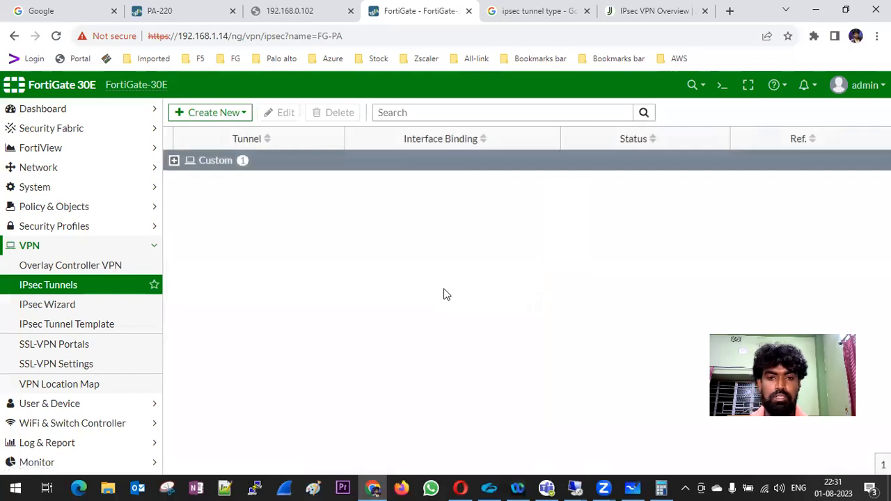
pyautogui.click(174, 160)
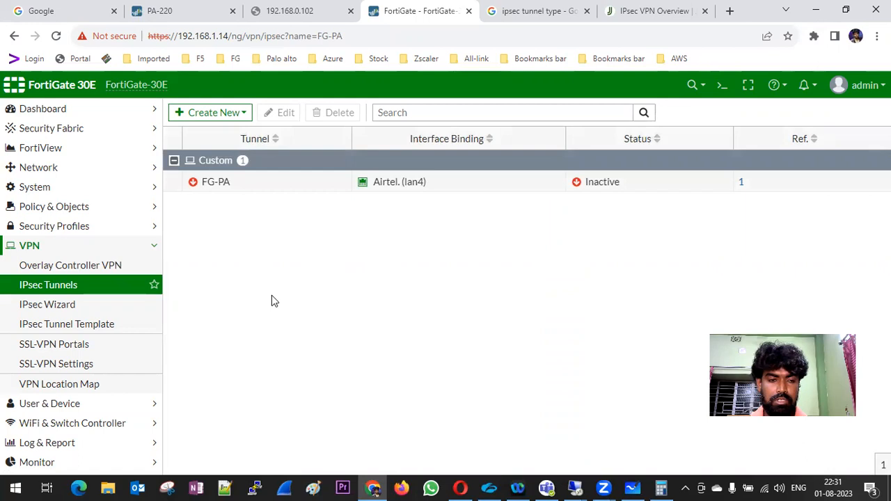
# Create a new IPv4 policy PA-FG-IPSec from FG-PA to LAN (lan2).
pyautogui.click(81, 207)
pyautogui.click(65, 230)
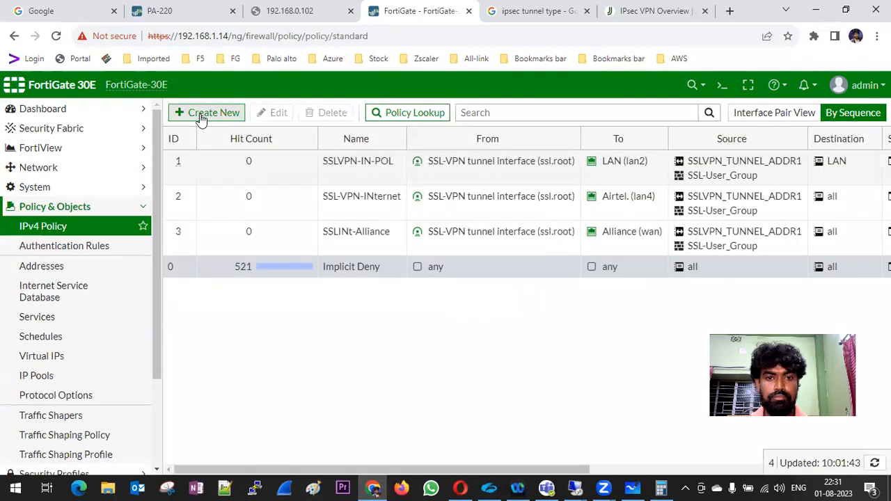
pyautogui.click(200, 115)
pyautogui.click(285, 151)
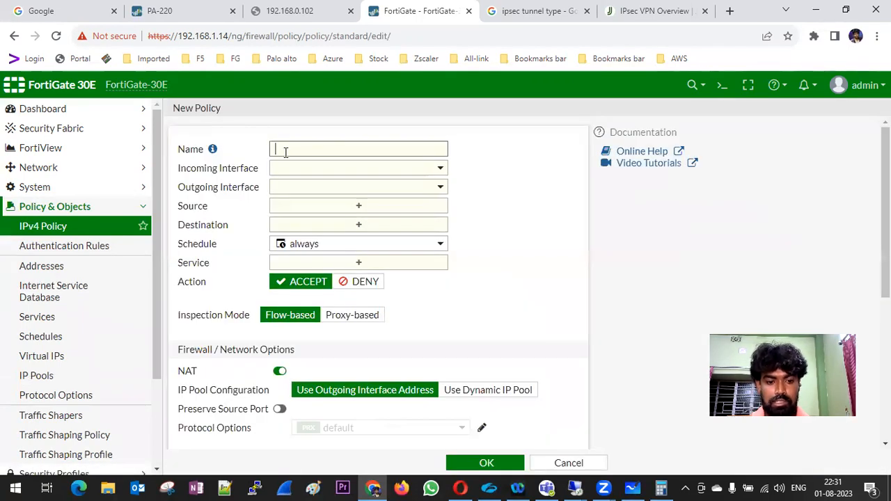
pyautogui.write('PA-F')
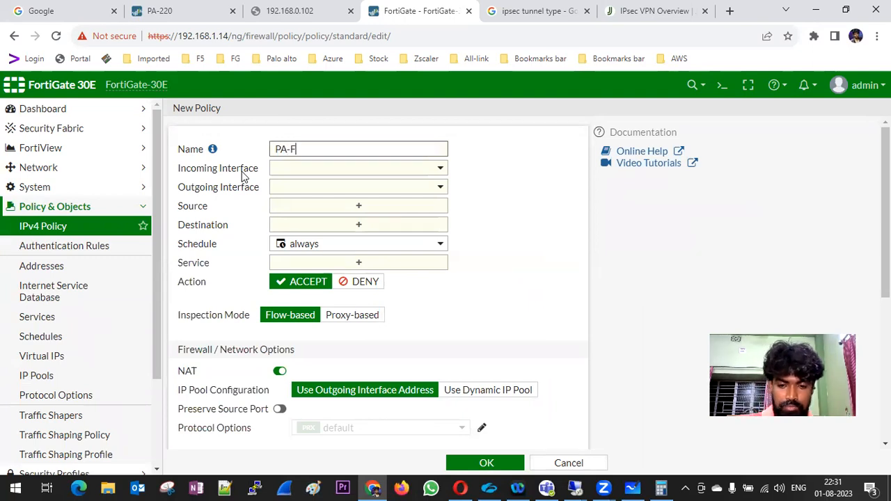
pyautogui.click(337, 169)
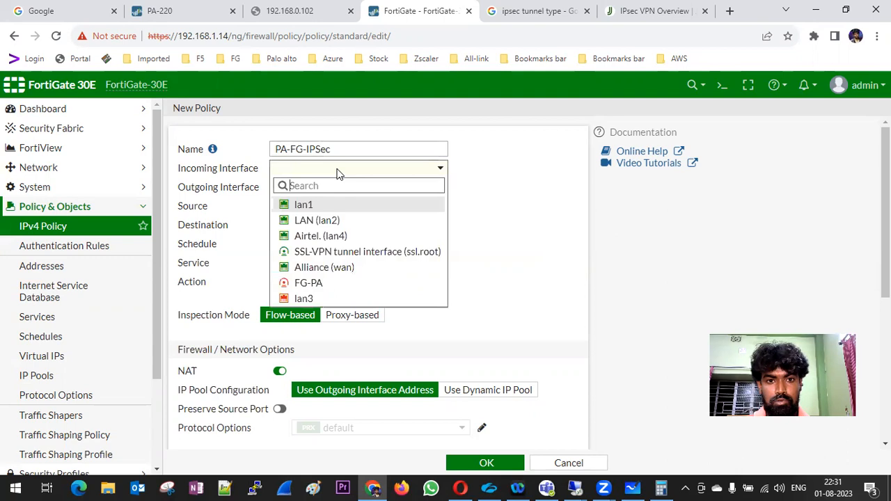
pyautogui.click(309, 282)
pyautogui.click(376, 192)
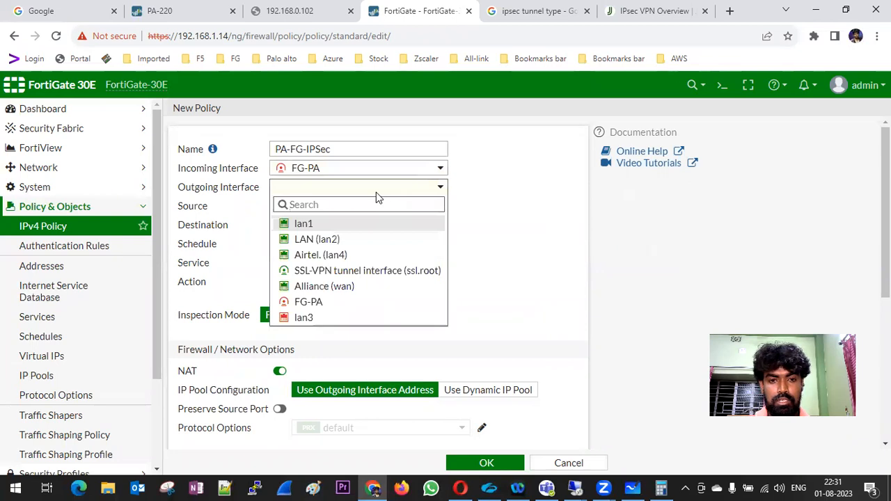
pyautogui.click(339, 242)
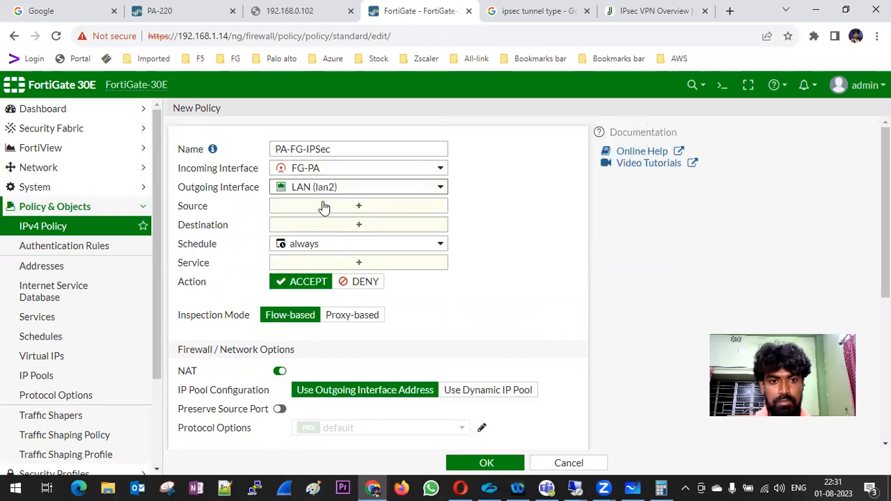
# Allow source all, destination all and ALL services with NAT off and all sessions logged, then save.
pyautogui.click(358, 210)
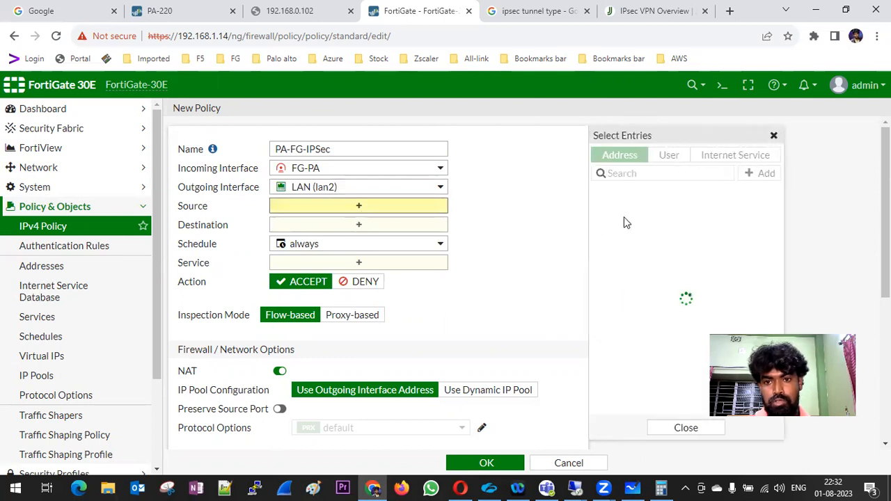
pyautogui.click(602, 213)
pyautogui.click(392, 238)
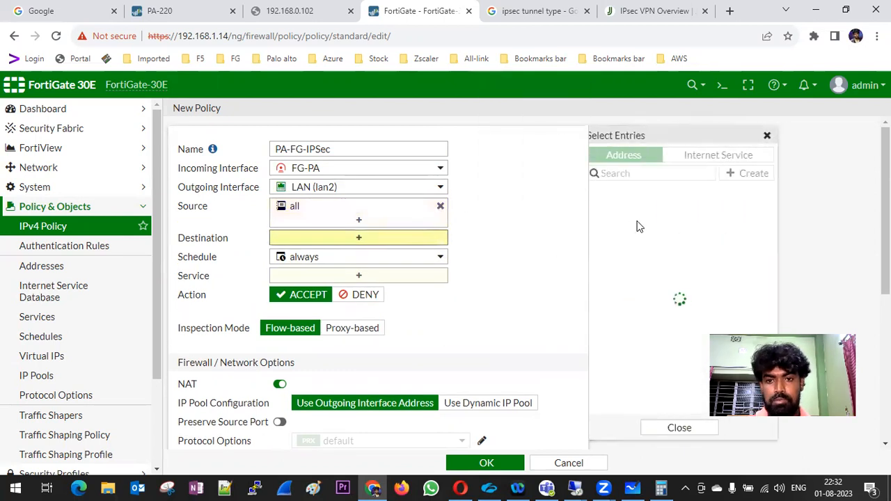
pyautogui.click(617, 210)
pyautogui.click(360, 290)
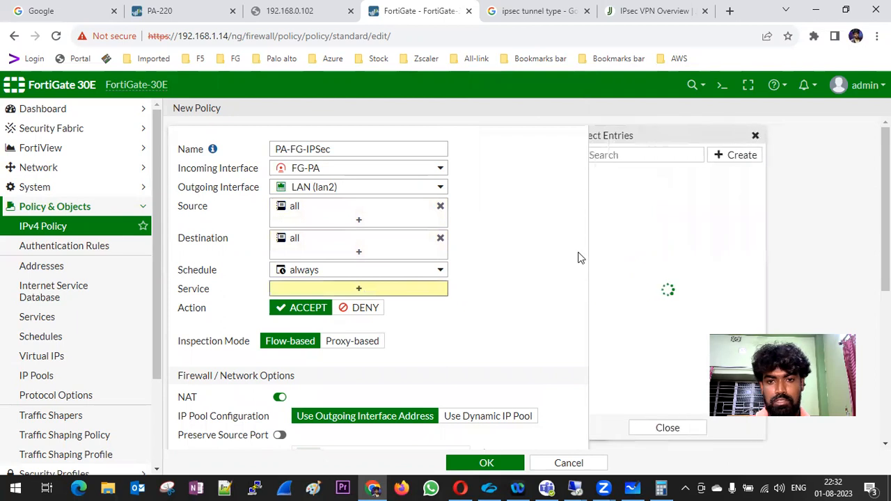
pyautogui.click(615, 206)
pyautogui.scroll(-3, 531, 261)
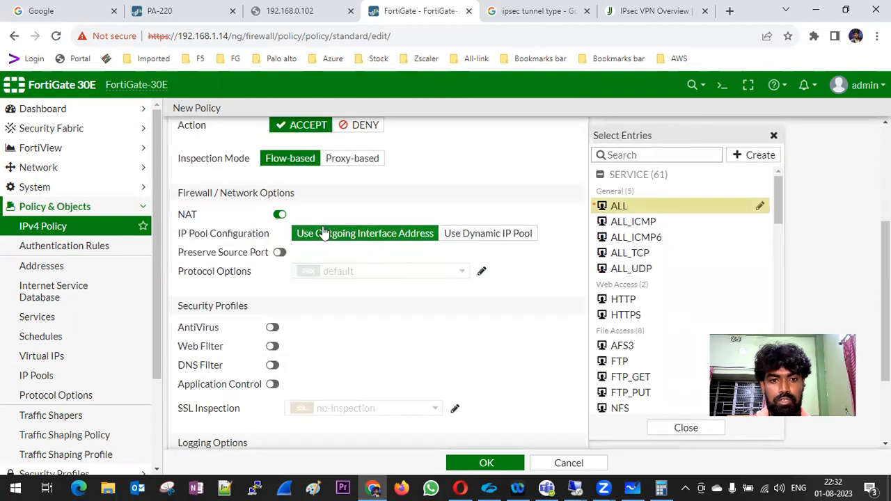
pyautogui.click(279, 213)
pyautogui.scroll(-1, 318, 251)
pyautogui.click(412, 348)
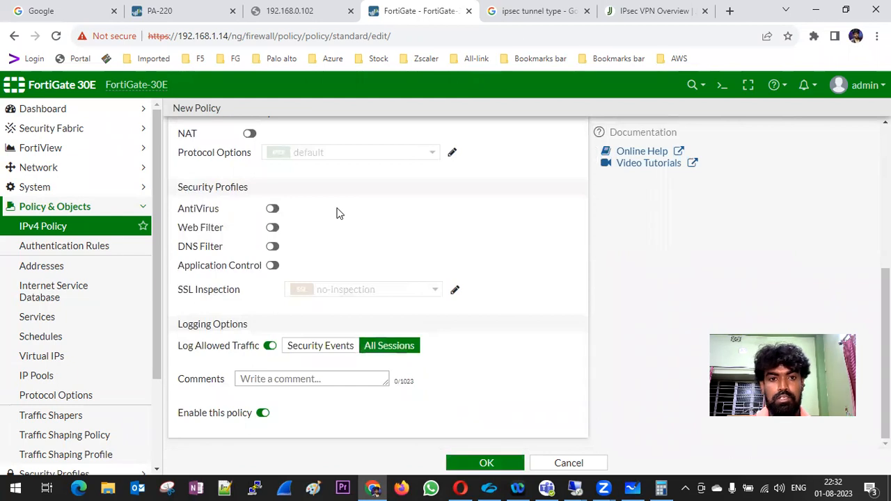
pyautogui.press('Return')
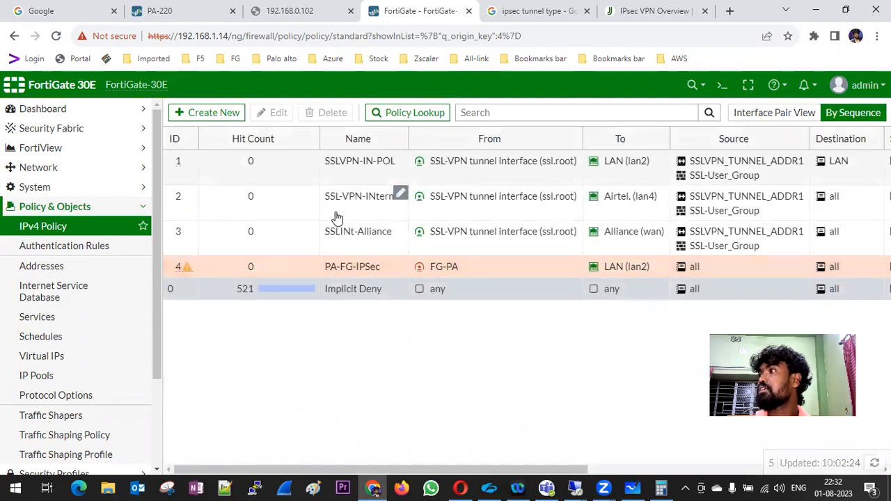
# Clone-reverse PA-FG-IPSec into policy 5, name it FG-PA-IPSec, enable it and clear its comment.
pyautogui.click(189, 264)
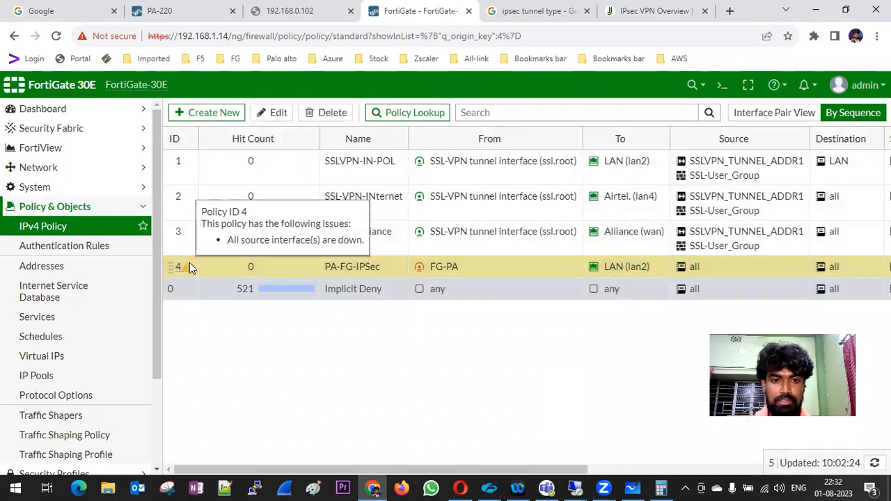
pyautogui.rightClick(190, 268)
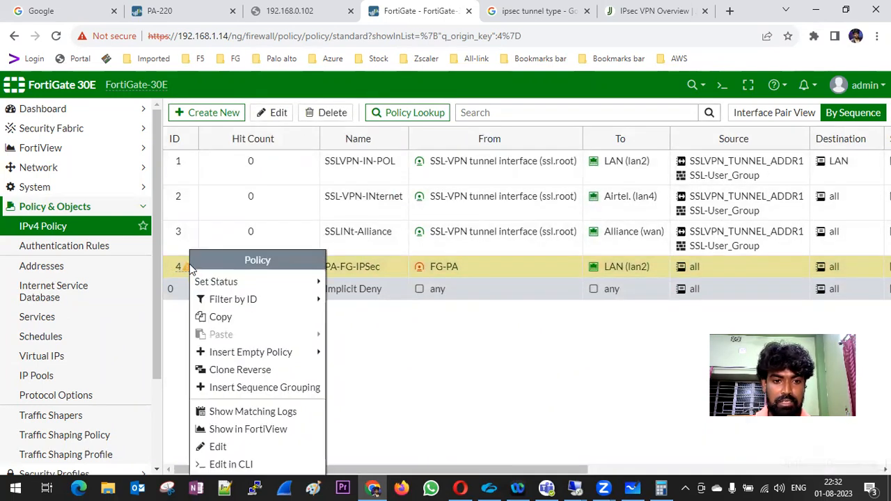
pyautogui.click(268, 375)
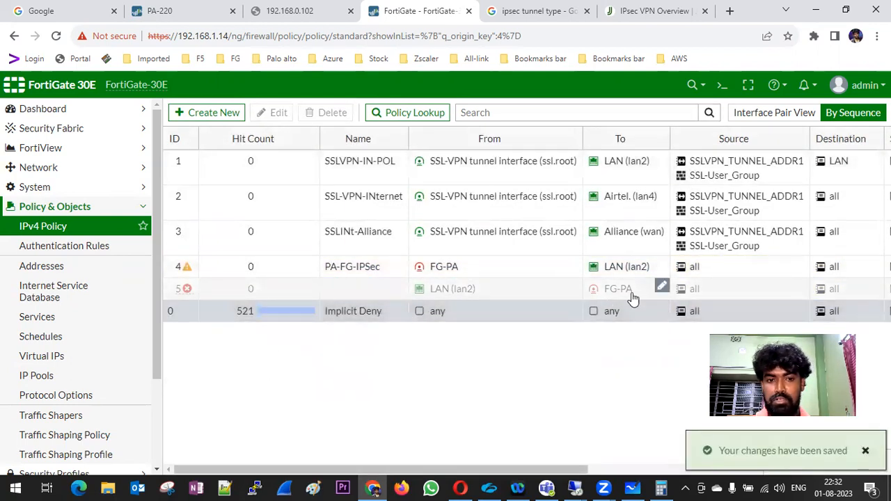
pyautogui.doubleClick(213, 291)
pyautogui.click(296, 147)
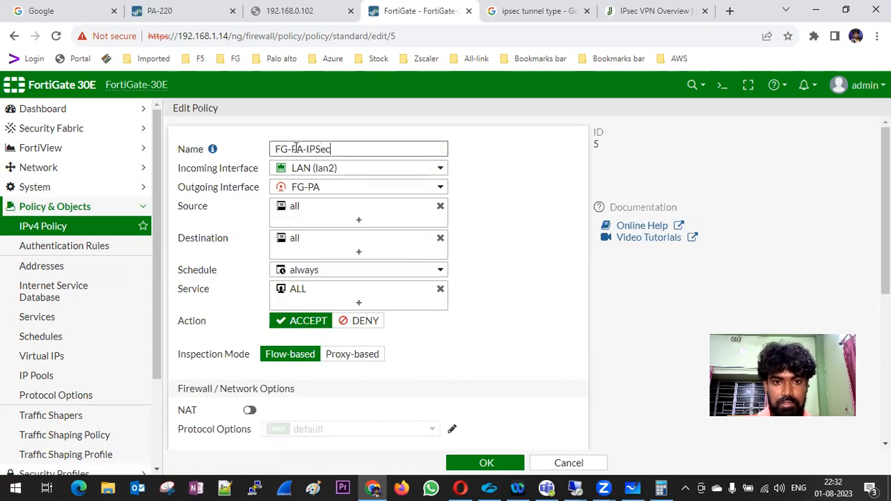
pyautogui.scroll(-4, 545, 338)
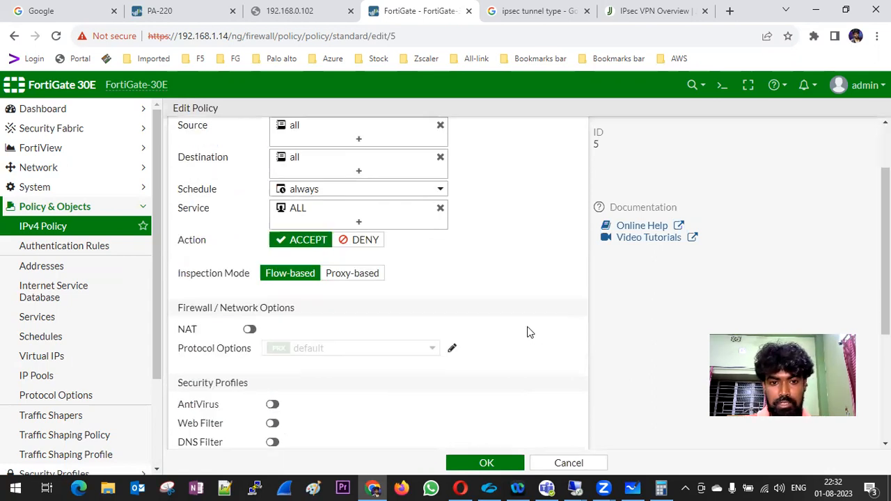
pyautogui.click(263, 414)
pyautogui.moveTo(334, 384); pyautogui.dragTo(235, 366)
pyautogui.press('BackSpace')
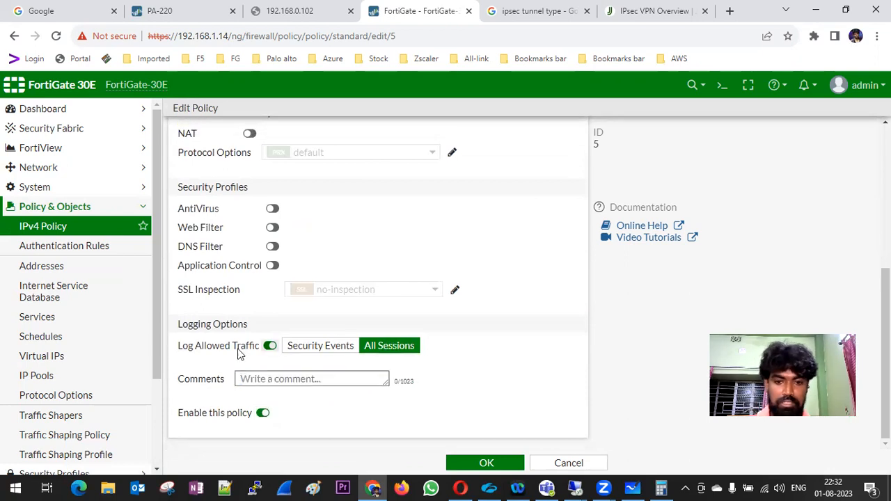
pyautogui.click(485, 462)
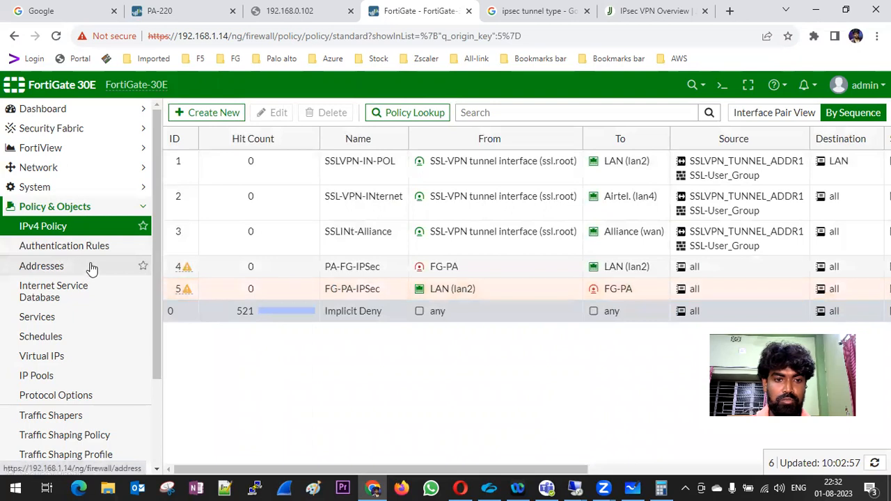
# Add a FortiGate static route for 172.16.10.0/24 through the FG-PA tunnel interface.
pyautogui.click(90, 206)
pyautogui.click(73, 190)
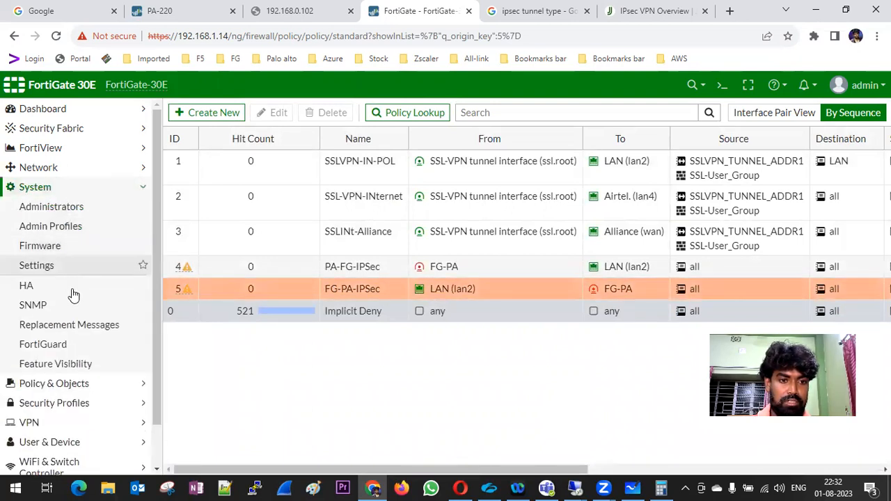
pyautogui.click(84, 174)
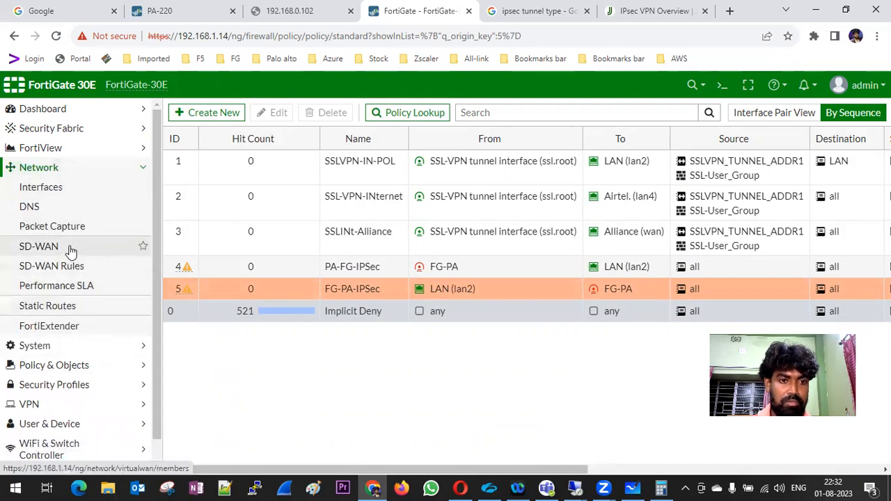
pyautogui.click(82, 310)
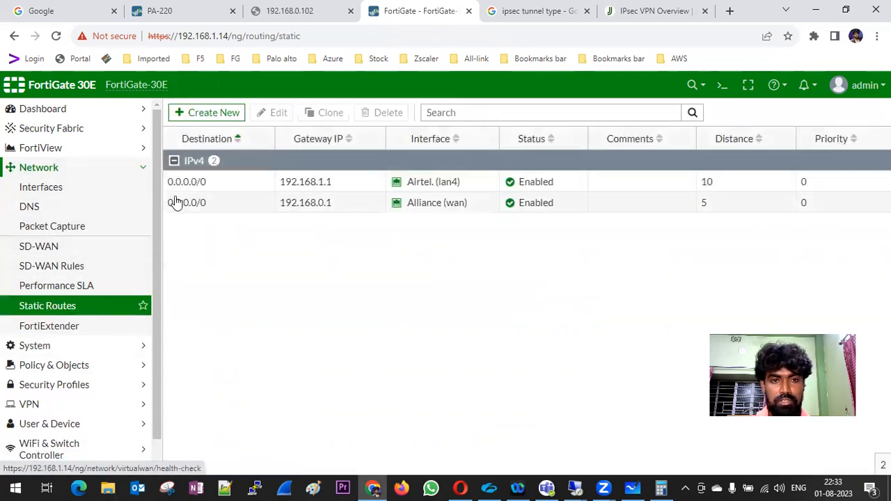
pyautogui.click(191, 119)
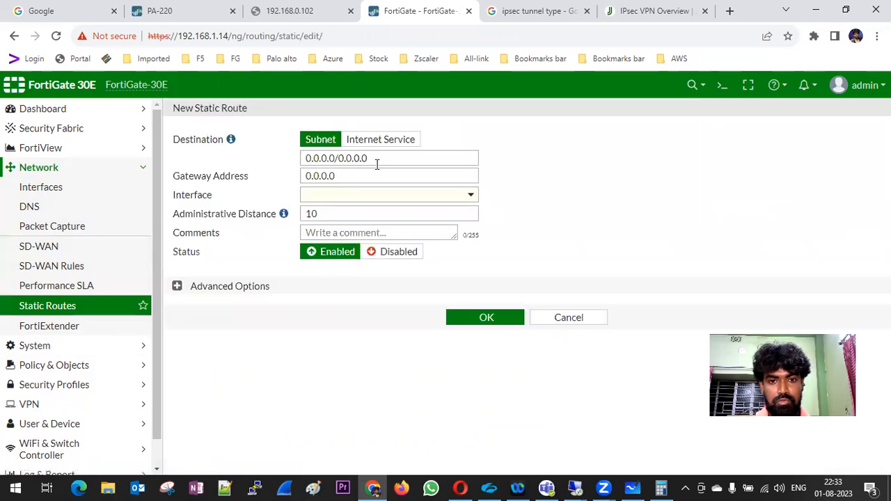
pyautogui.click(470, 197)
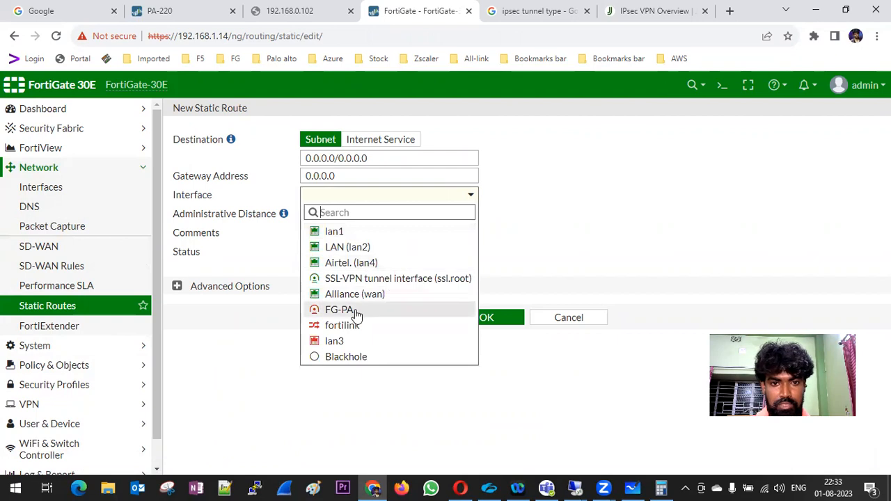
pyautogui.click(355, 313)
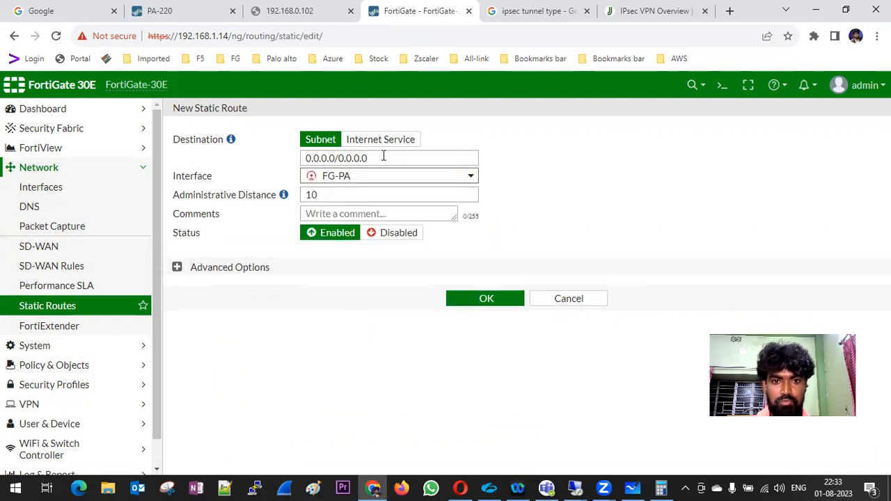
pyautogui.moveTo(382, 156); pyautogui.dragTo(293, 160)
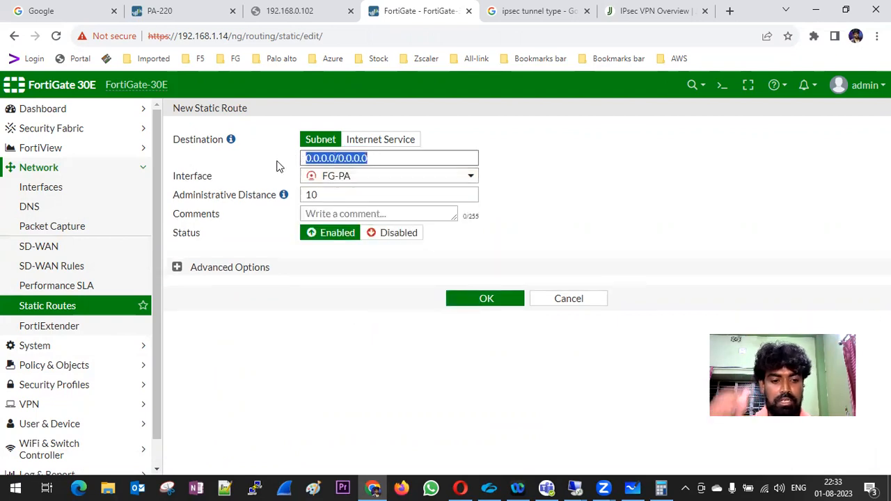
pyautogui.write('172.1')
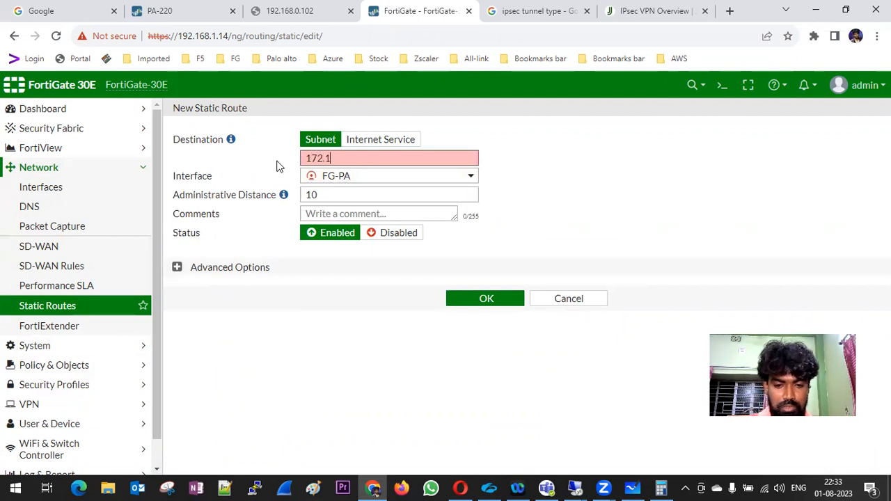
pyautogui.write('6.10.0/')
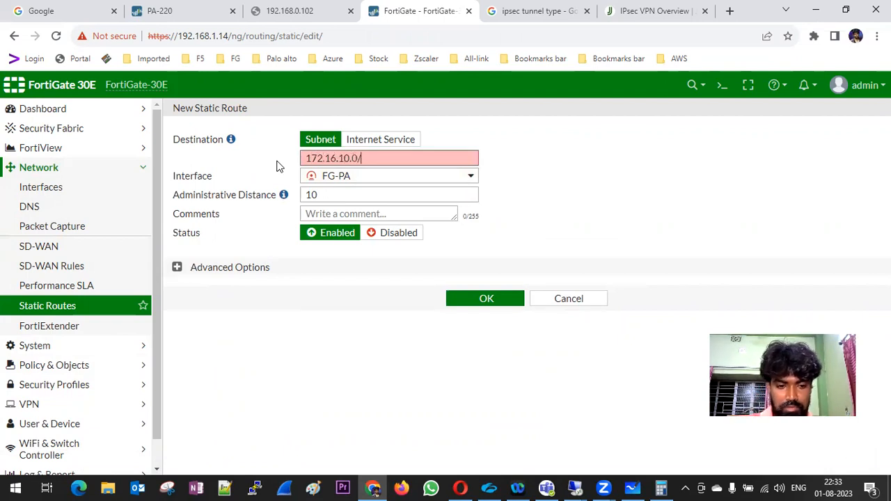
pyautogui.write('24')
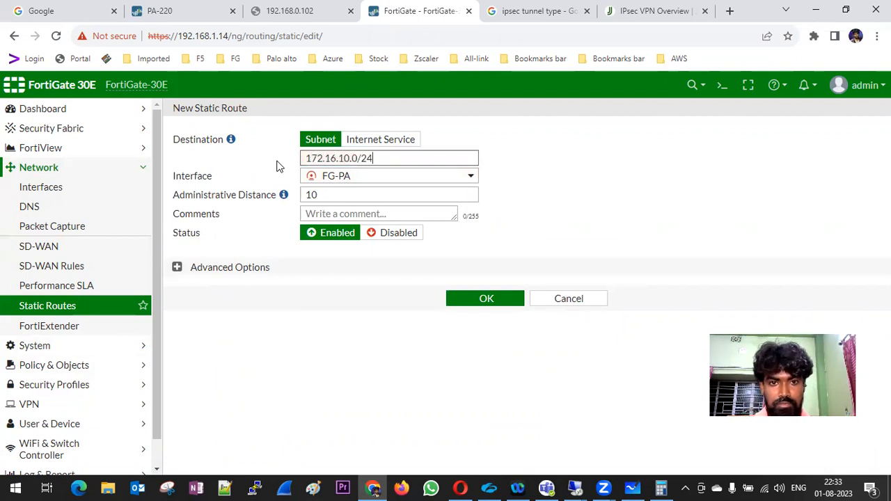
pyautogui.click(486, 298)
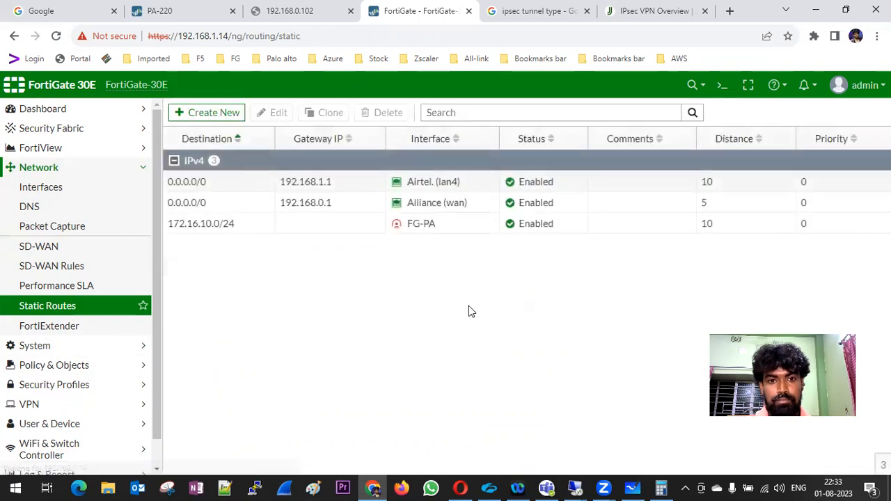
pyautogui.click(183, 15)
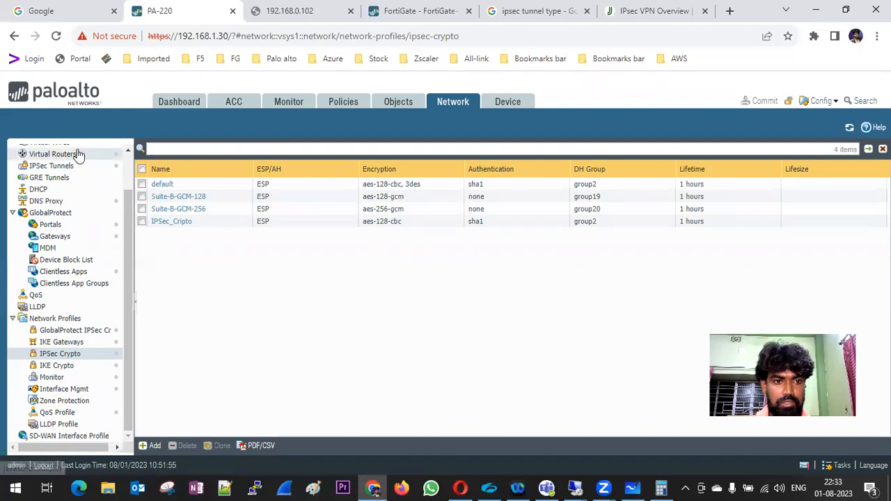
# Check the PA-220 interfaces, then refresh IPSec Tunnels to see IPSec_Tunnel still down.
pyautogui.scroll(2, 91, 174)
pyautogui.click(45, 150)
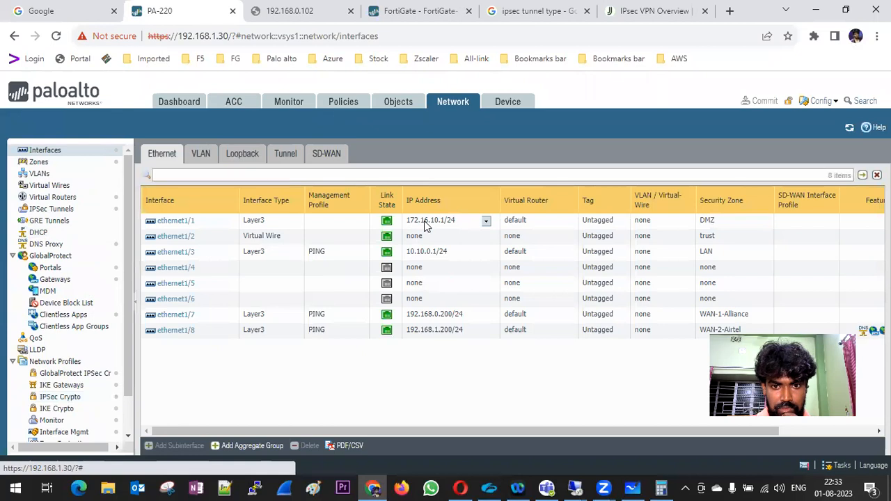
pyautogui.click(507, 109)
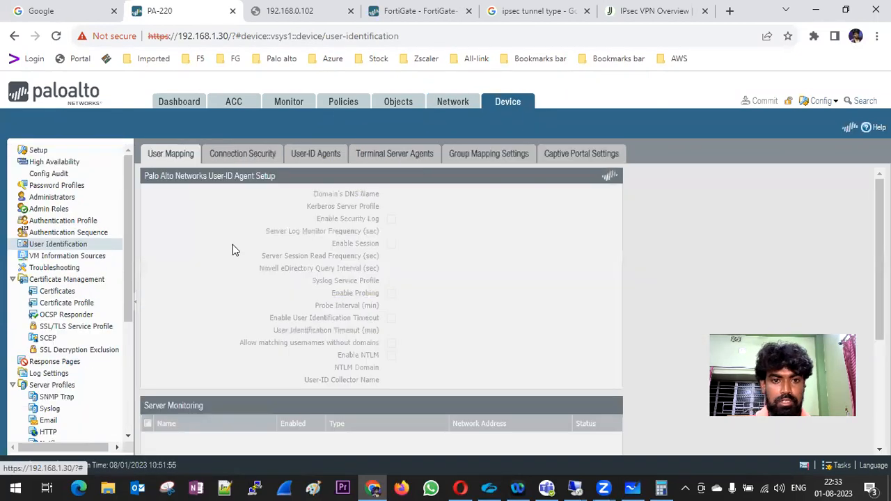
pyautogui.click(439, 103)
pyautogui.scroll(-2, 59, 260)
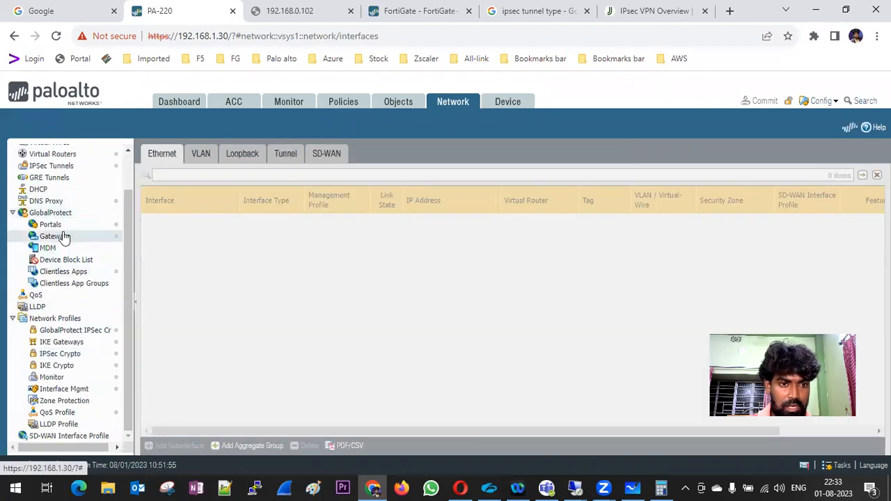
pyautogui.click(53, 167)
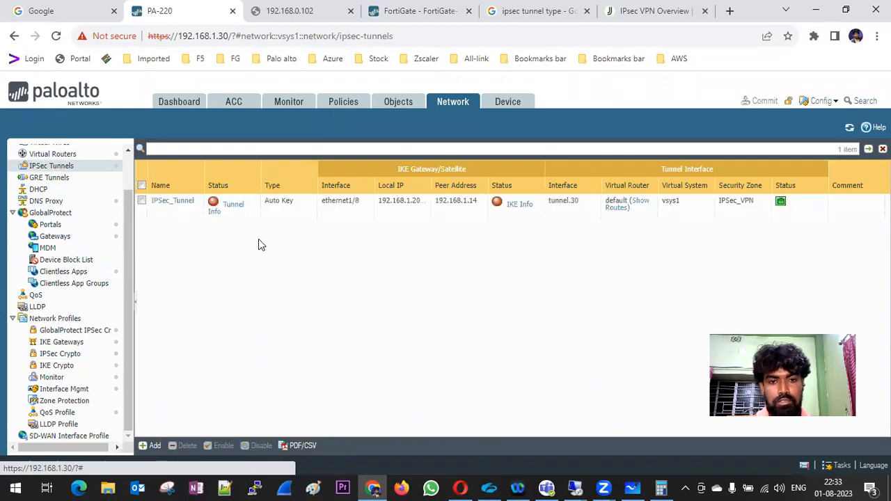
pyautogui.click(847, 130)
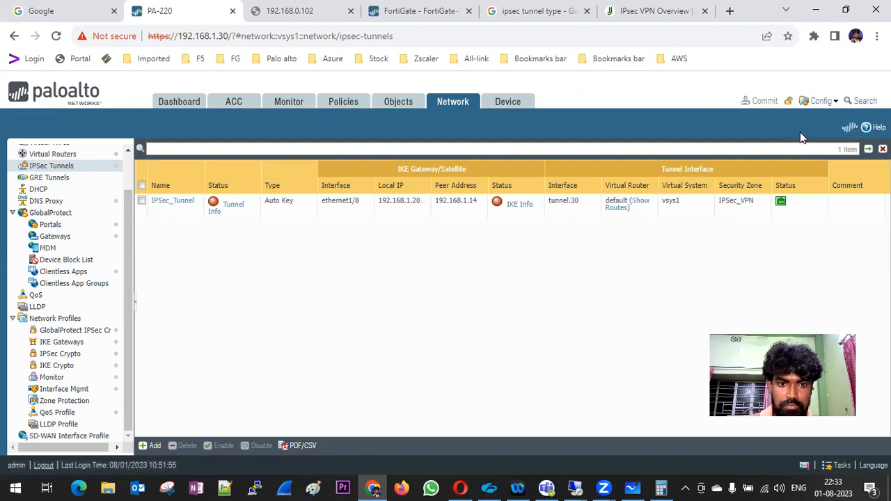
# Return to the FortiGate page, reload static routes, and view the IPsec tunnels list.
pyautogui.click(394, 16)
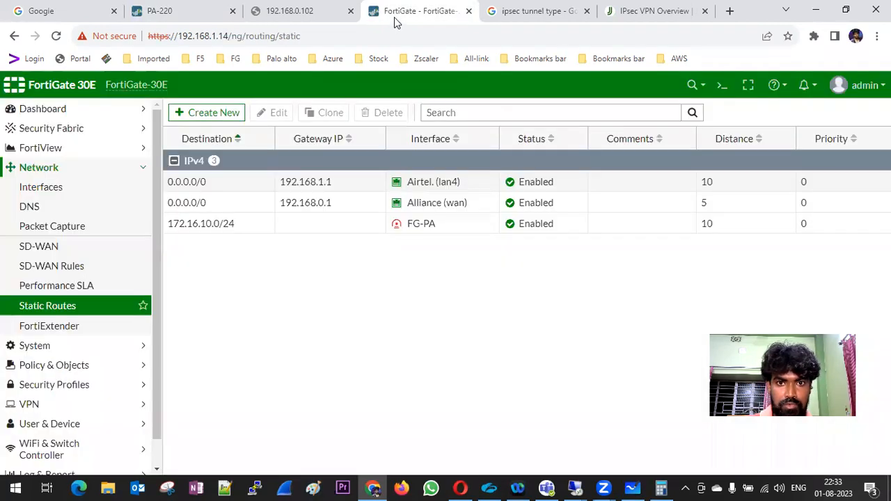
pyautogui.click(83, 313)
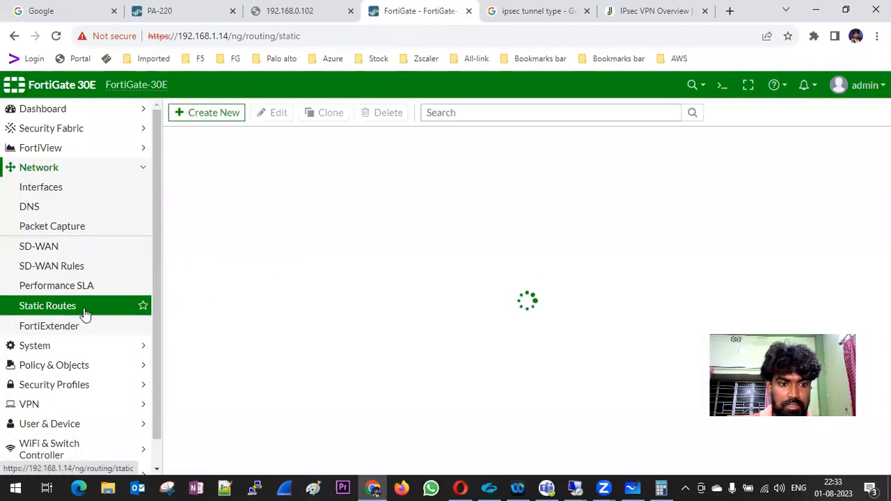
pyautogui.click(54, 404)
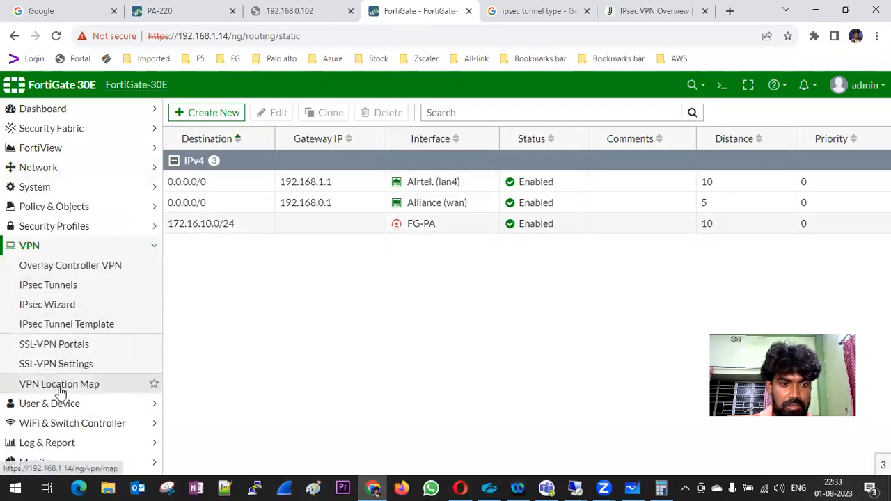
pyautogui.click(54, 284)
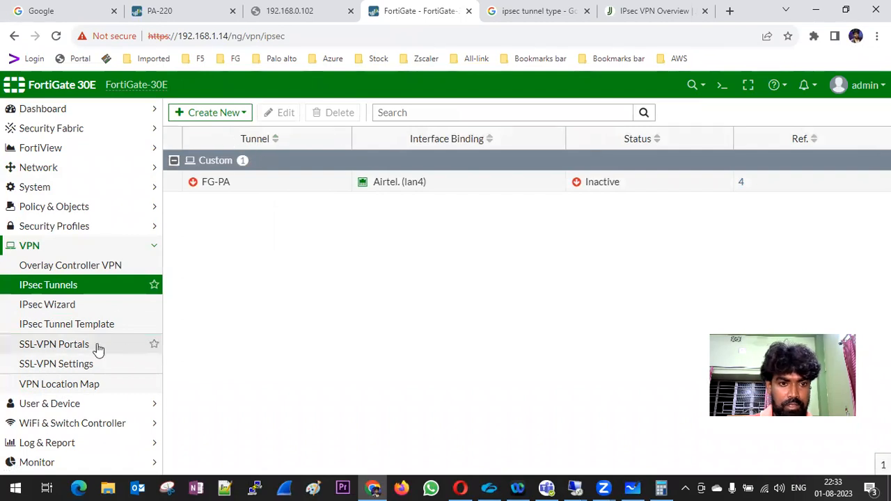
# In IPsec Monitor, try bringing up FG-PA's phase 2 selector and refresh its status.
pyautogui.click(156, 249)
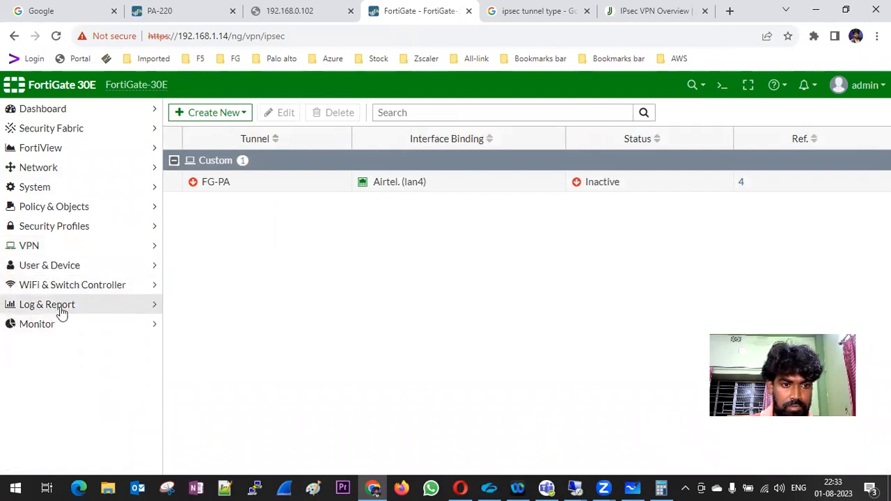
pyautogui.click(63, 327)
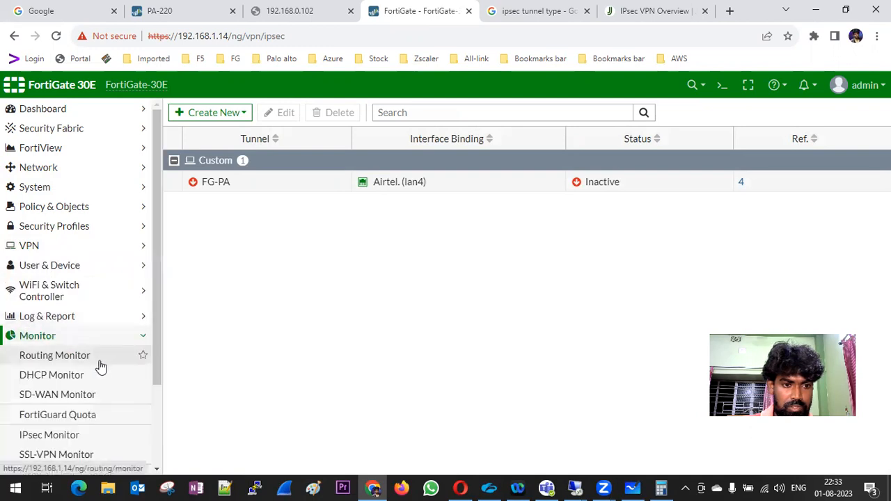
pyautogui.scroll(-2, 101, 367)
pyautogui.click(73, 328)
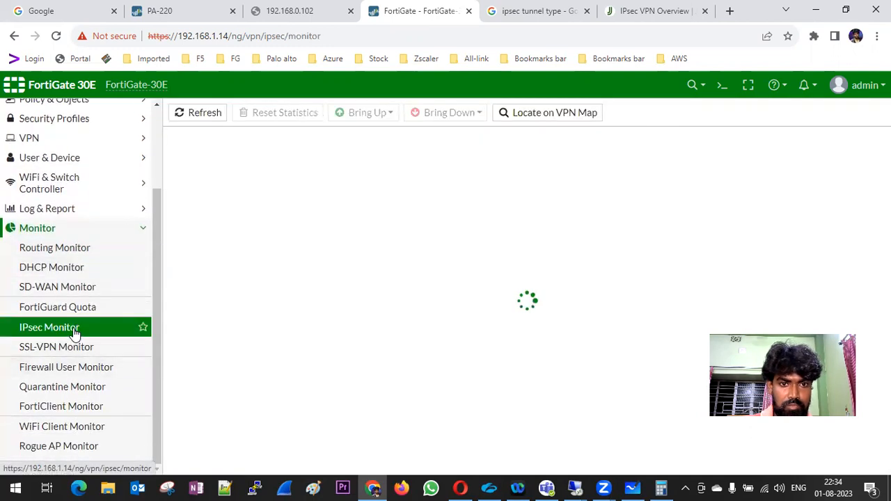
pyautogui.click(187, 115)
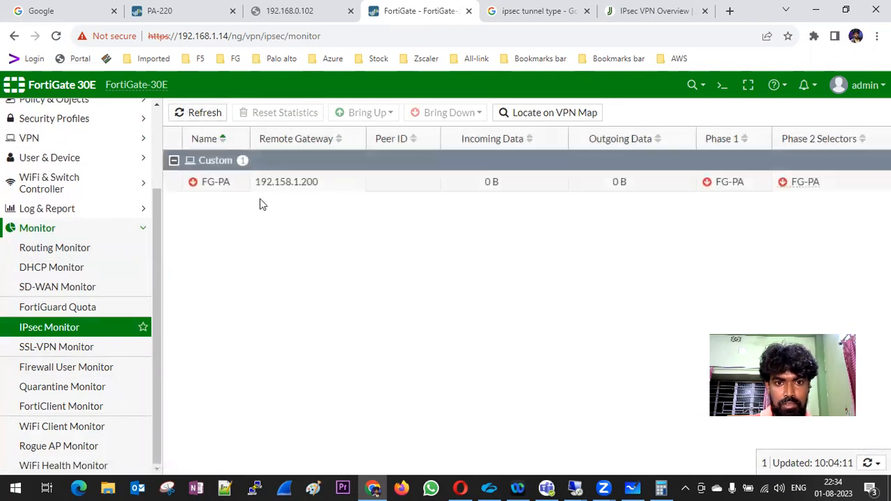
pyautogui.click(340, 112)
pyautogui.click(364, 131)
pyautogui.click(202, 115)
pyautogui.click(204, 117)
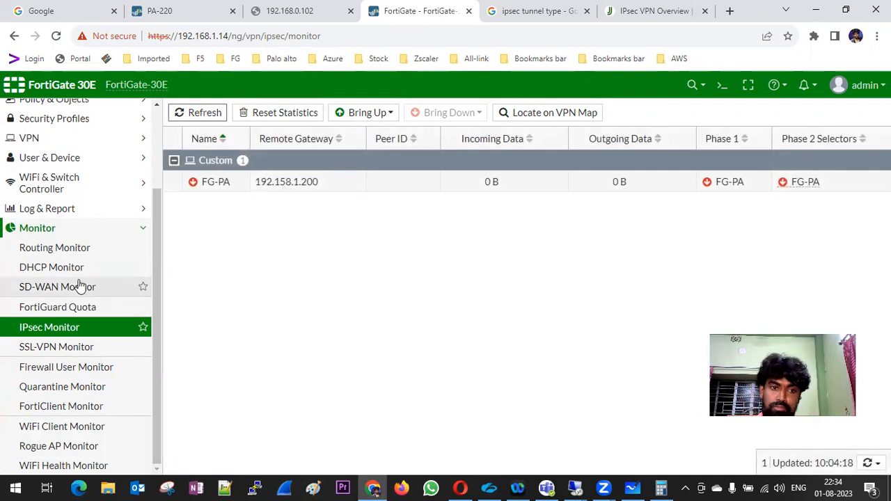
# Check the IPv4 policy list, then return to the IPsec Tunnels list.
pyautogui.click(74, 230)
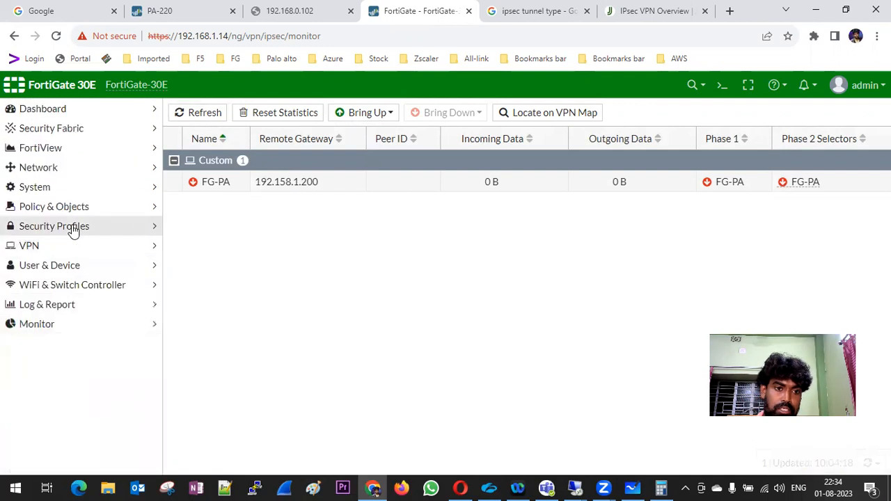
pyautogui.click(57, 225)
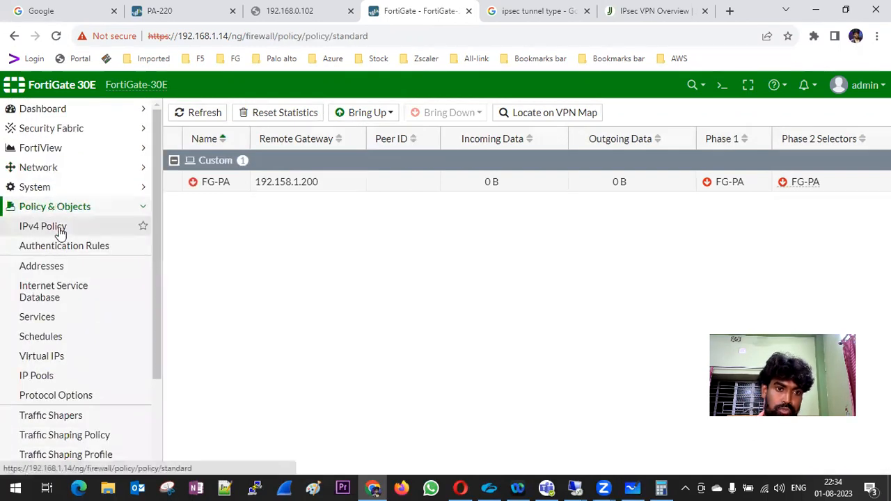
pyautogui.click(62, 245)
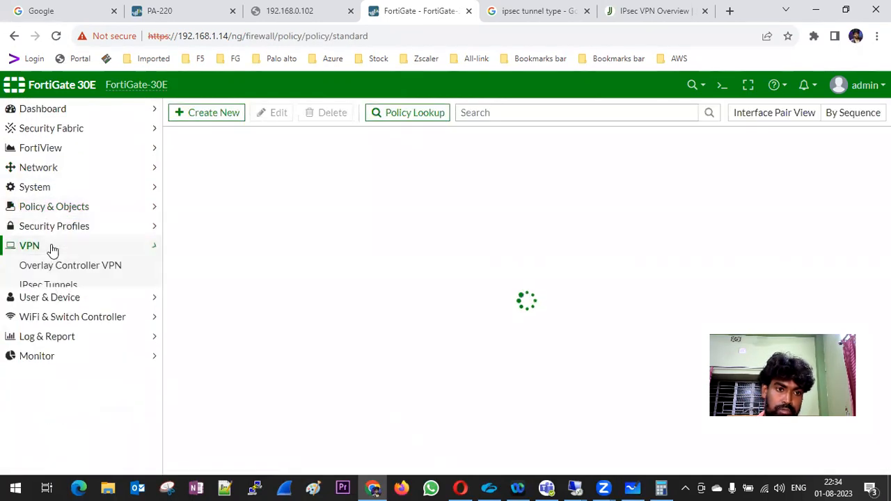
pyautogui.click(66, 286)
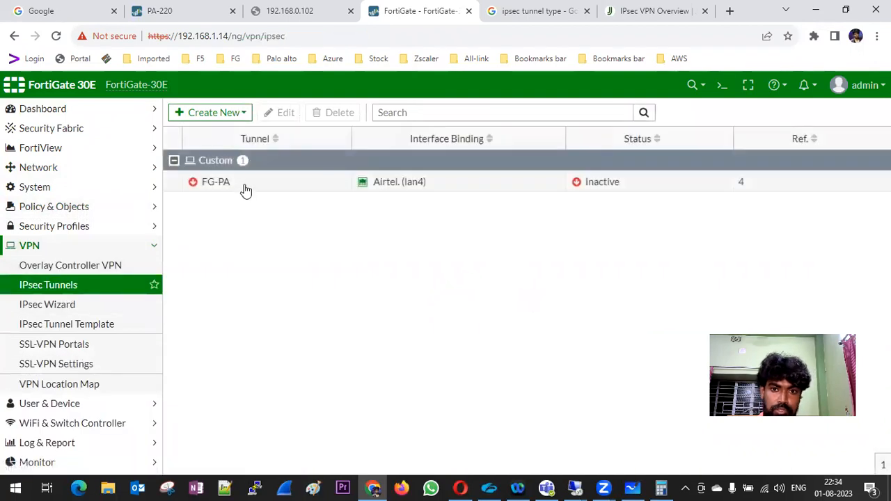
# Correct FG-PA's remote gateway IP address to 192.168.1.200 and save the tunnel.
pyautogui.doubleClick(244, 184)
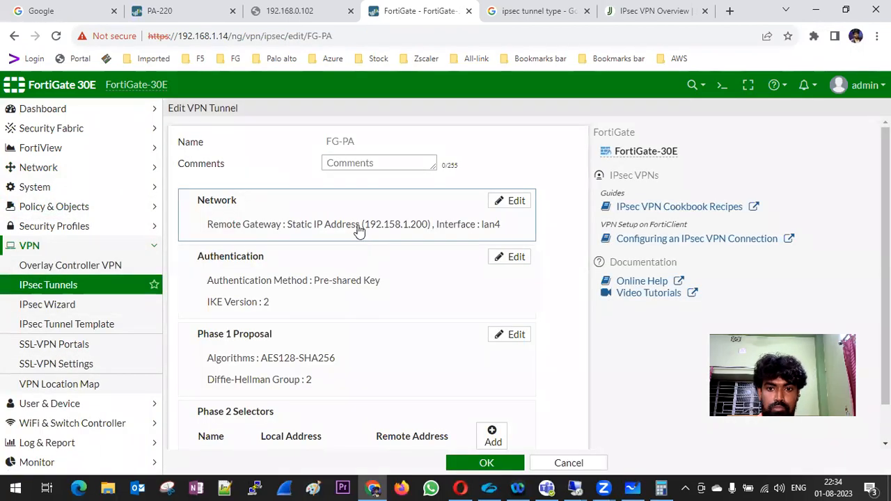
pyautogui.click(499, 204)
pyautogui.click(249, 295)
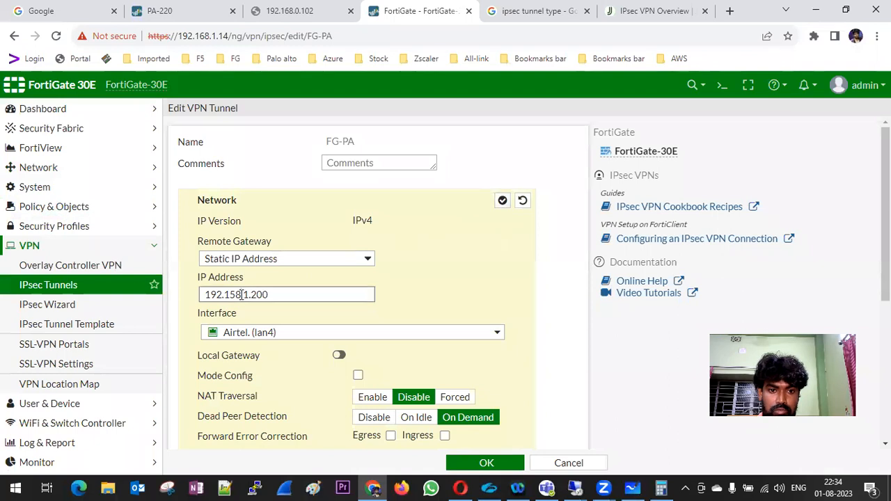
pyautogui.press('BackSpace')
pyautogui.press('BackSpace')
pyautogui.press('BackSpace')
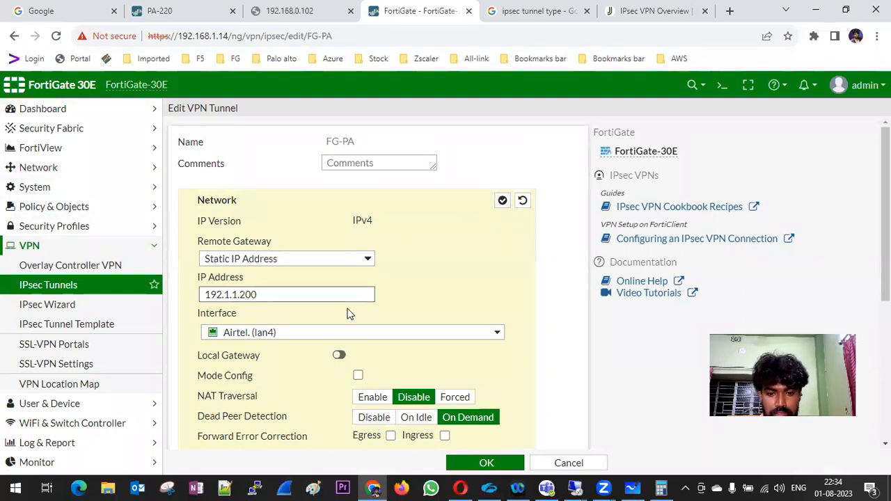
pyautogui.write('68')
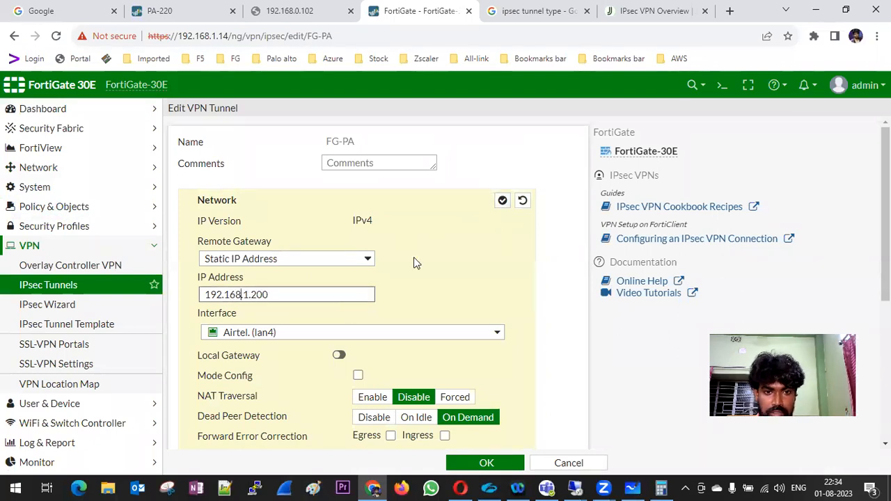
pyautogui.scroll(-1, 487, 341)
pyautogui.click(484, 463)
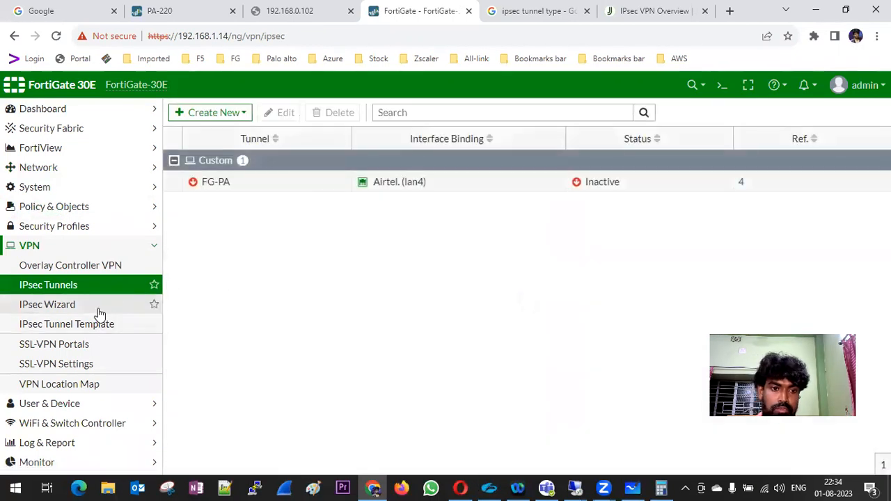
# Bring up all FG-PA phase 2 selectors in IPsec Monitor, refresh, and check PA-220's tunnels page.
pyautogui.click(155, 251)
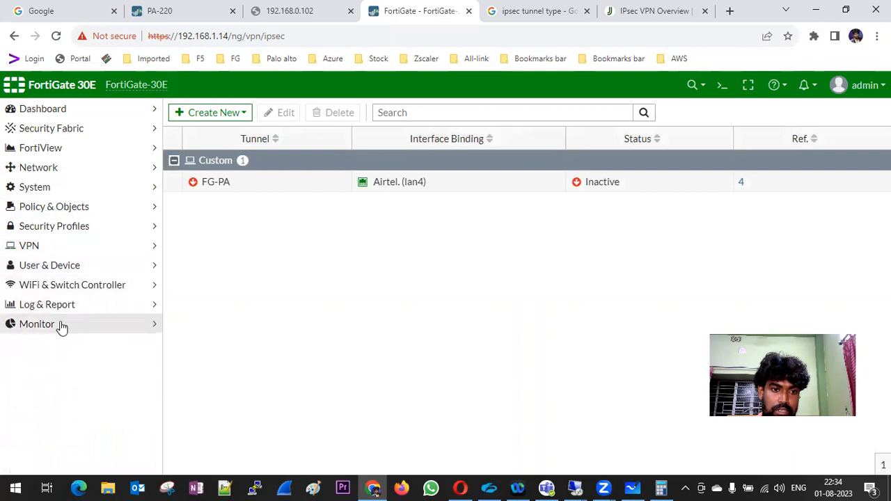
pyautogui.click(60, 324)
pyautogui.click(68, 428)
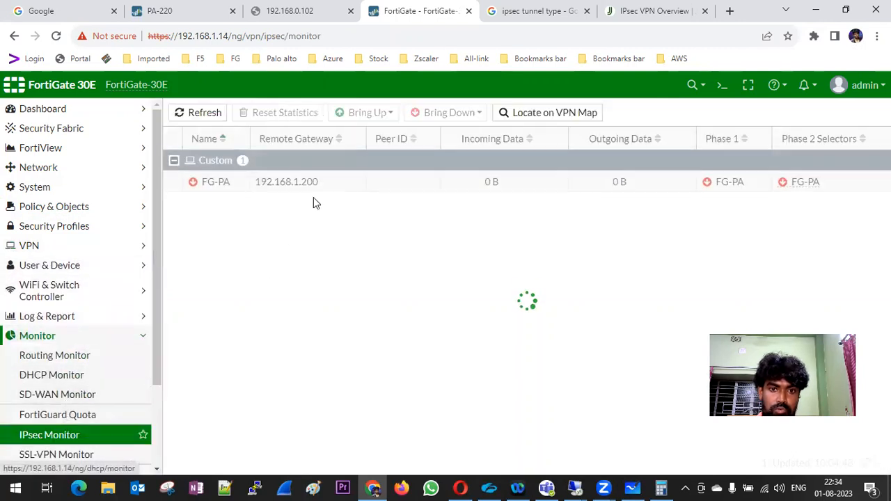
pyautogui.click(198, 115)
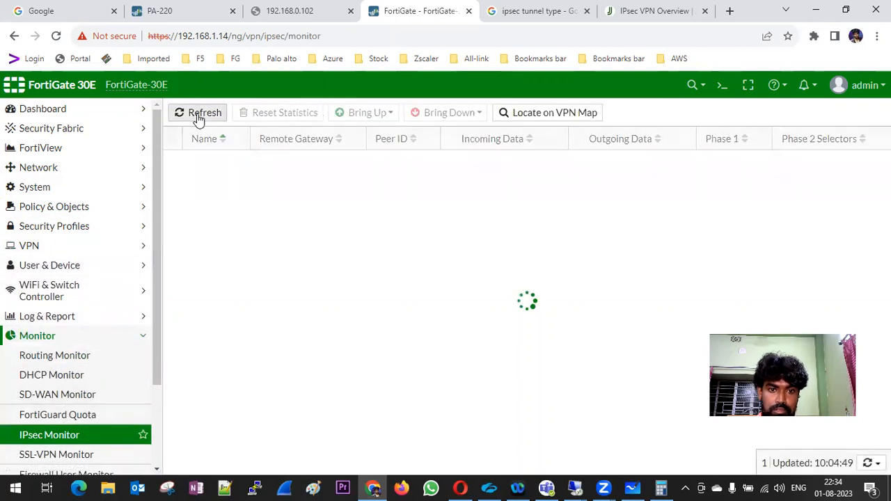
pyautogui.click(199, 116)
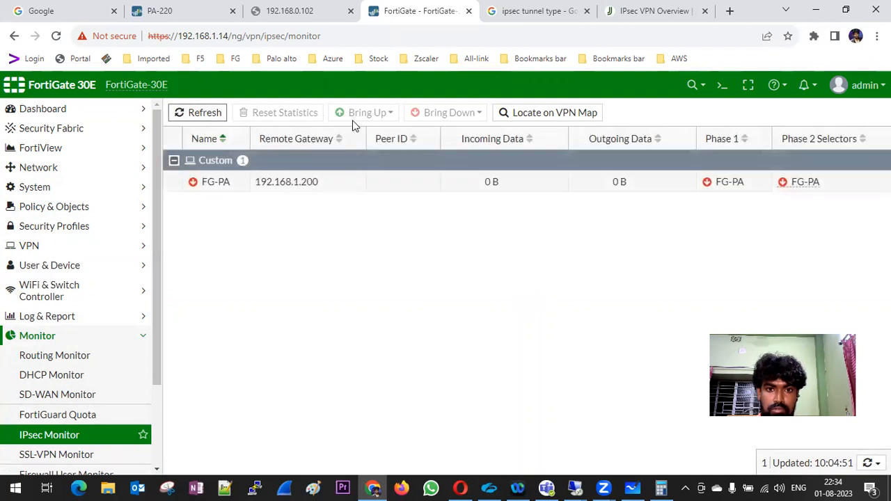
pyautogui.click(193, 182)
pyautogui.click(367, 113)
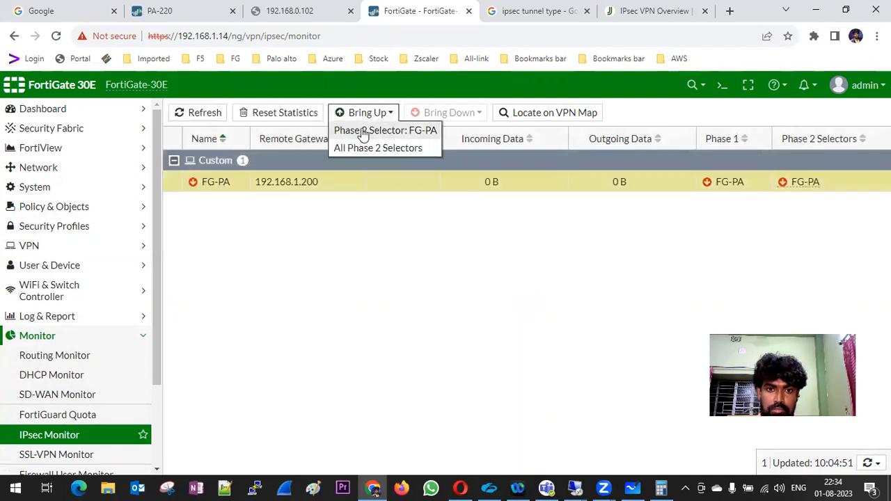
pyautogui.click(356, 148)
pyautogui.click(200, 115)
pyautogui.click(202, 117)
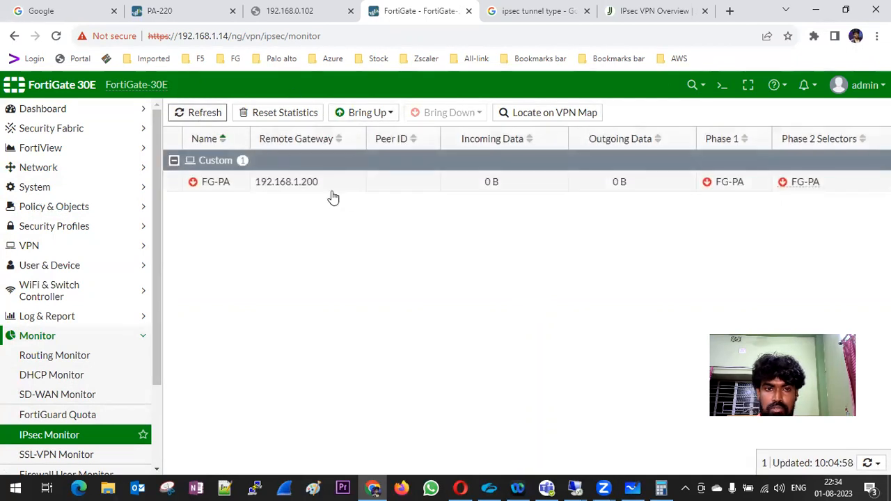
pyautogui.click(181, 11)
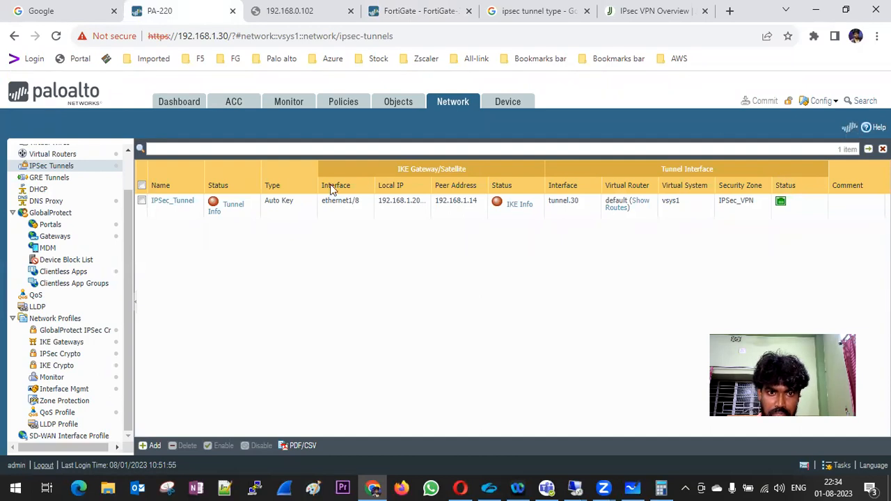
pyautogui.click(174, 208)
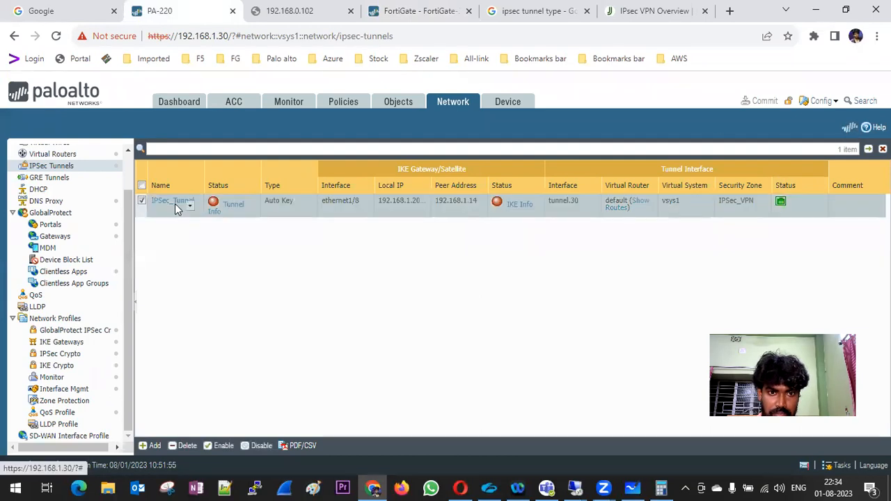
pyautogui.click(240, 208)
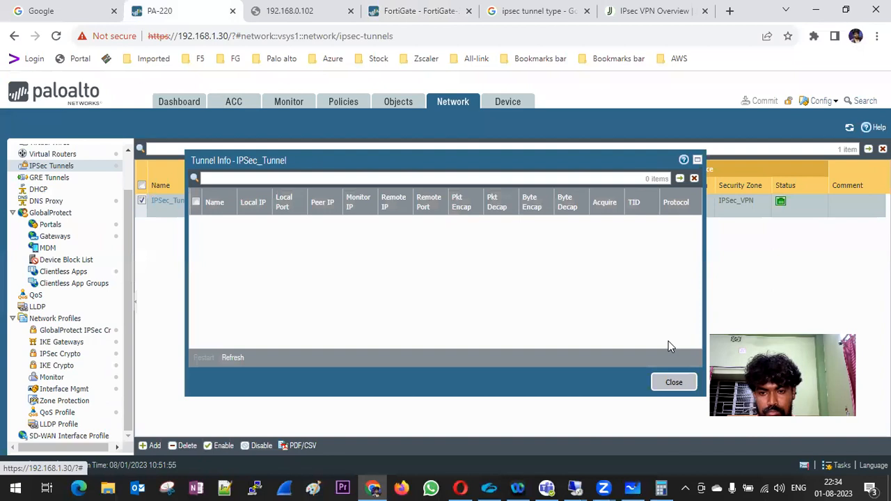
pyautogui.click(672, 382)
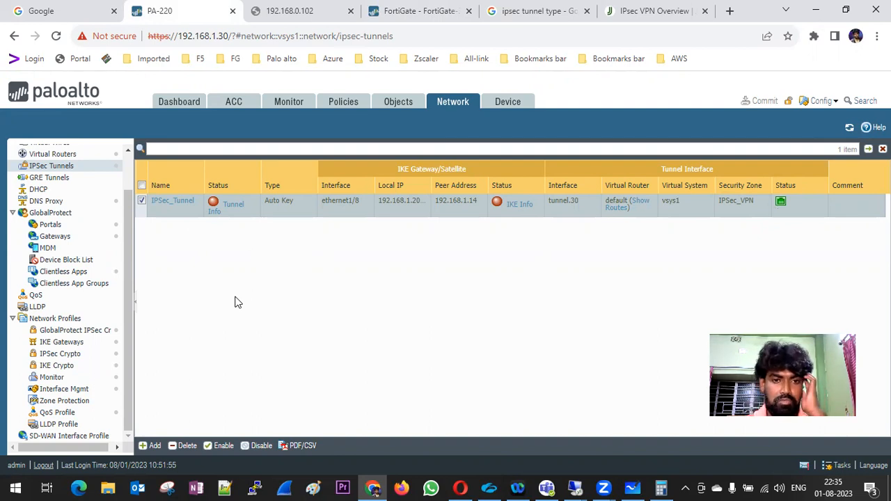
pyautogui.click(850, 129)
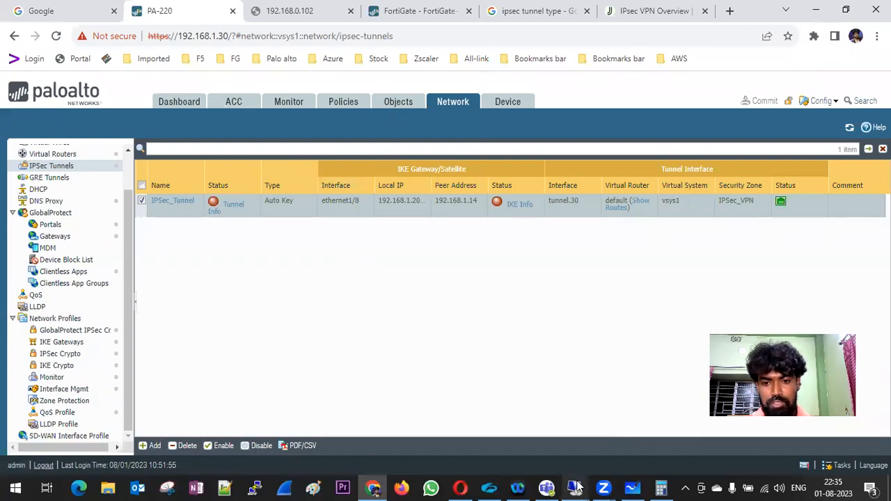
# On the 192.168.1.190 remote session, disable the Ethernet adapter.
pyautogui.moveTo(576, 487)
pyautogui.click(627, 392)
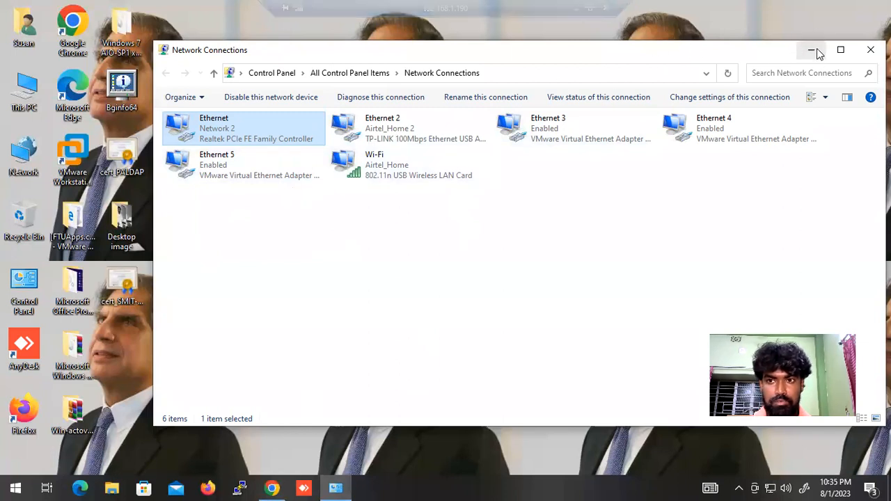
pyautogui.rightClick(227, 130)
pyautogui.click(258, 135)
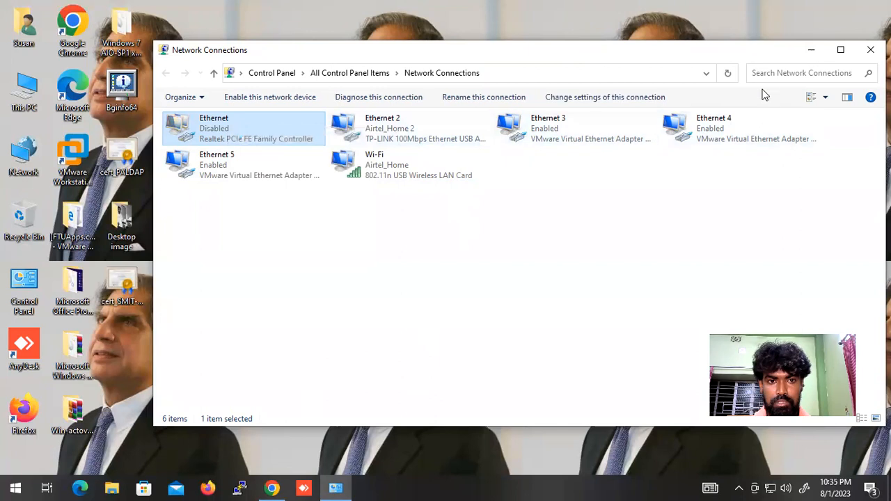
pyautogui.click(806, 52)
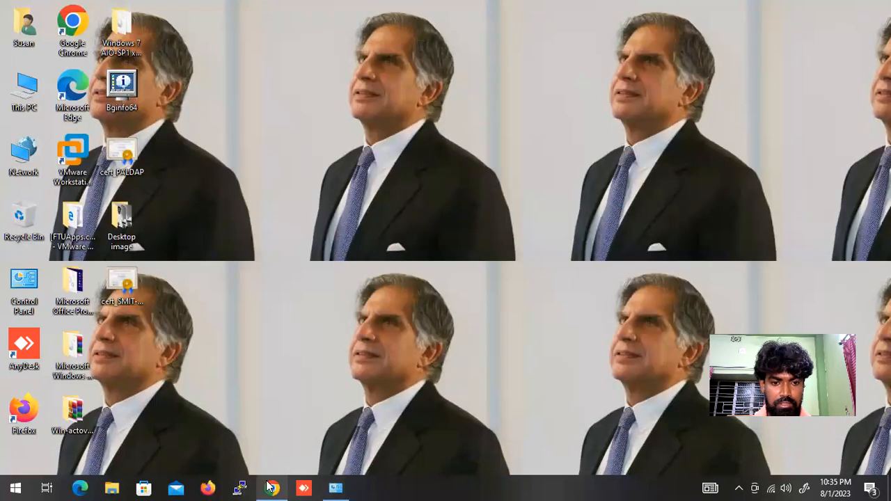
# Run ping 172.16.10.1 from a Command Prompt and minimise the remote session.
pyautogui.press('super')
pyautogui.write('cmd')
pyautogui.press('Return')
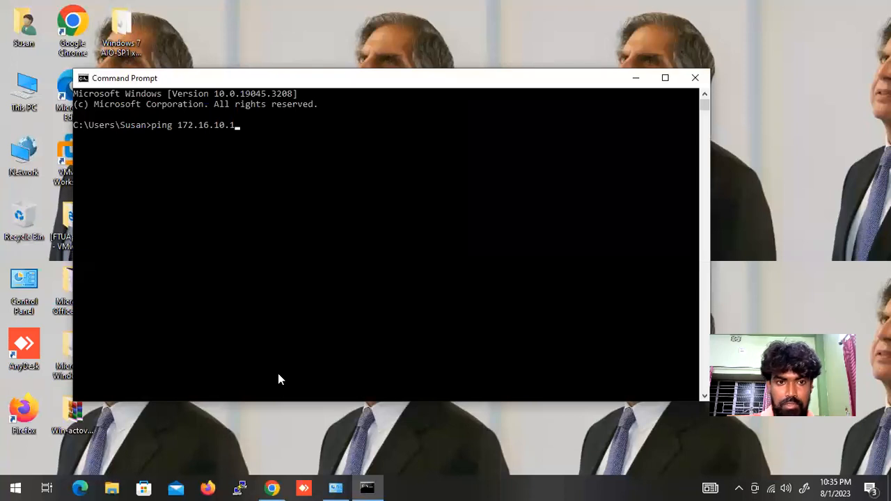
pyautogui.press('Return')
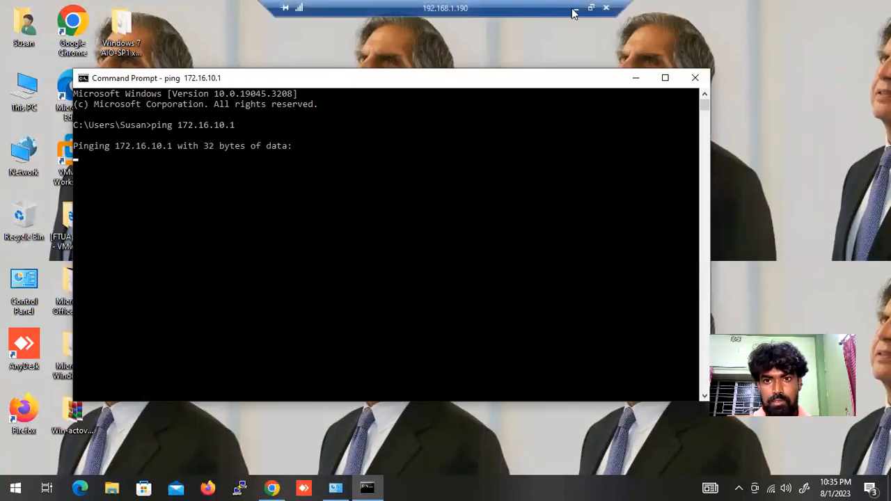
pyautogui.click(575, 9)
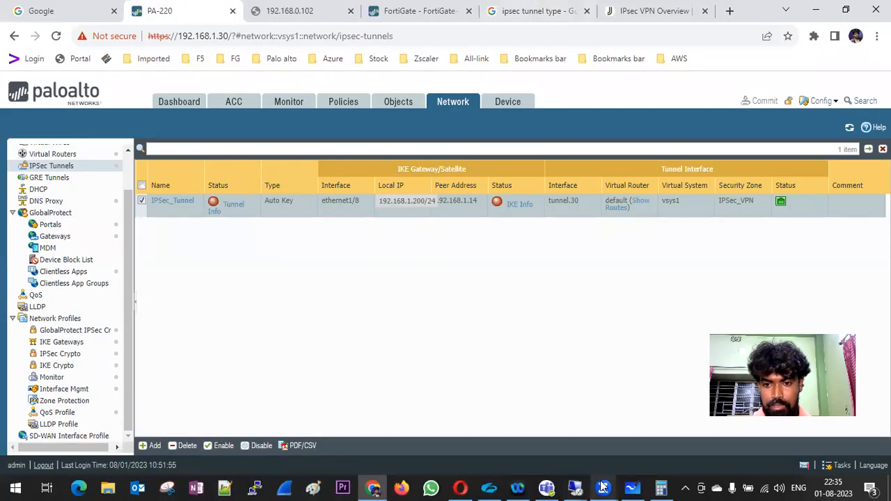
# On the 192.168.1.115 session, start the PA-DMZ-WIN-10 VM in VMware Workstation.
pyautogui.moveTo(575, 487)
pyautogui.click(504, 375)
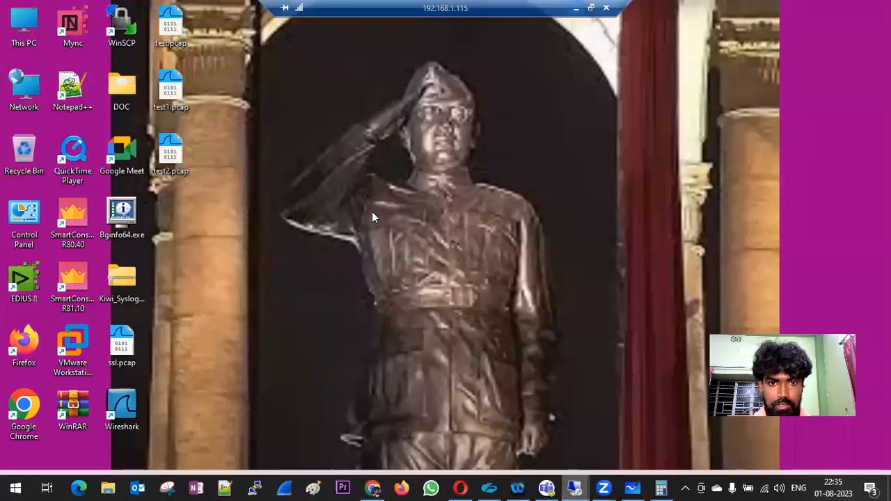
pyautogui.click(566, 64)
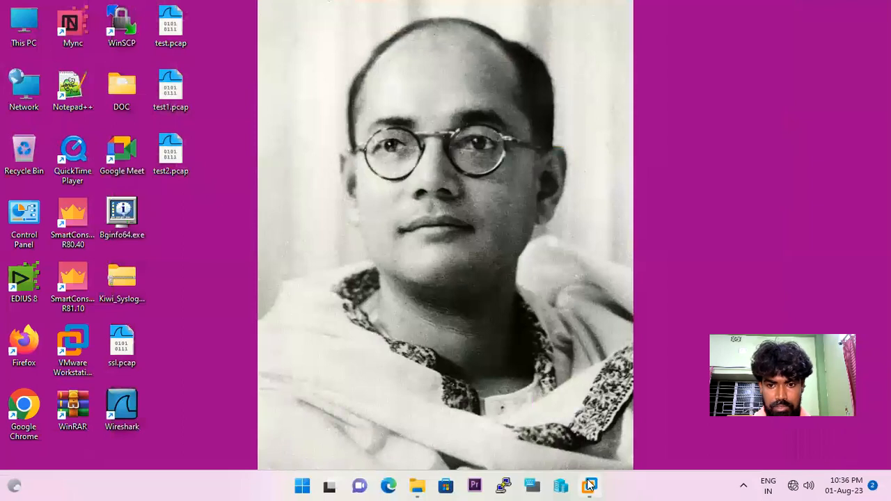
pyautogui.moveTo(583, 485)
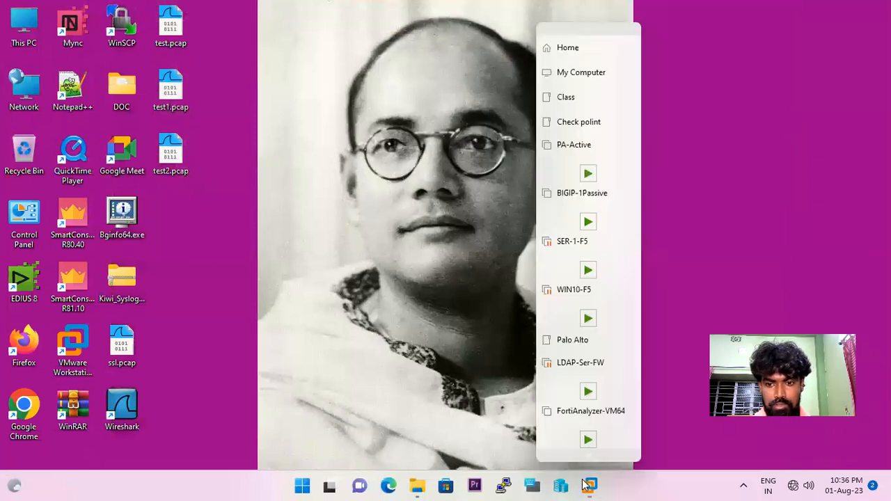
pyautogui.click(566, 73)
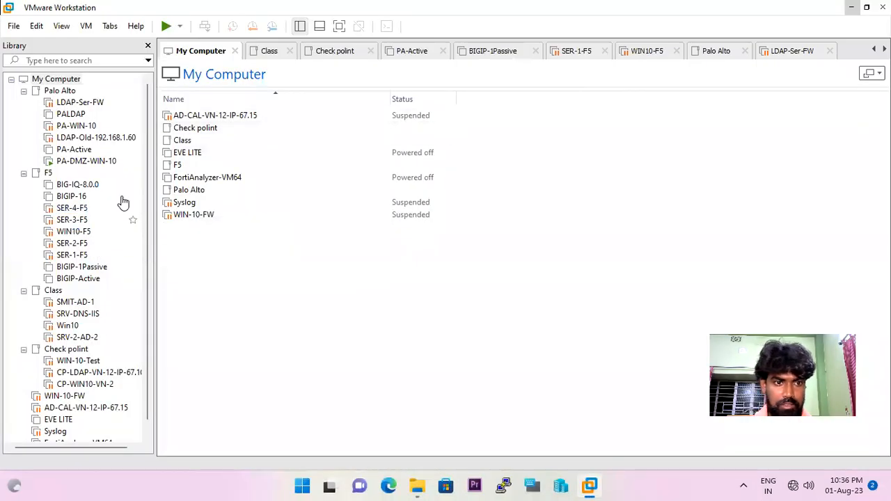
pyautogui.doubleClick(85, 163)
pyautogui.click(473, 228)
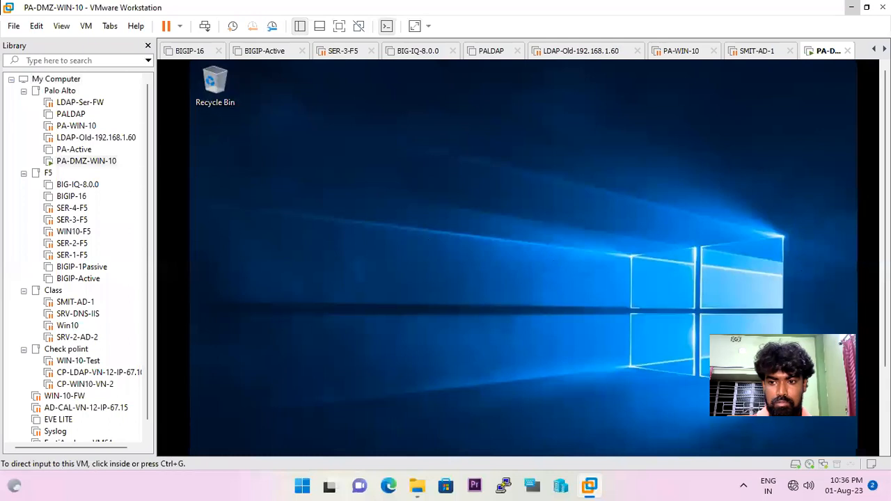
# In the VM, open Command Prompt and run ipconfig to show its 172.16.10.20 address.
pyautogui.moveTo(885, 258); pyautogui.dragTo(885, 341)
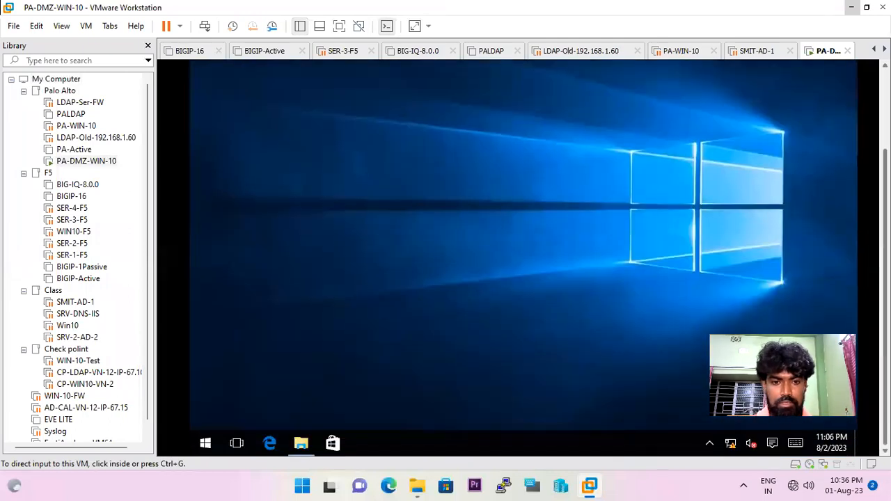
pyautogui.rightClick(318, 220)
pyautogui.click(254, 262)
pyautogui.rightClick(365, 194)
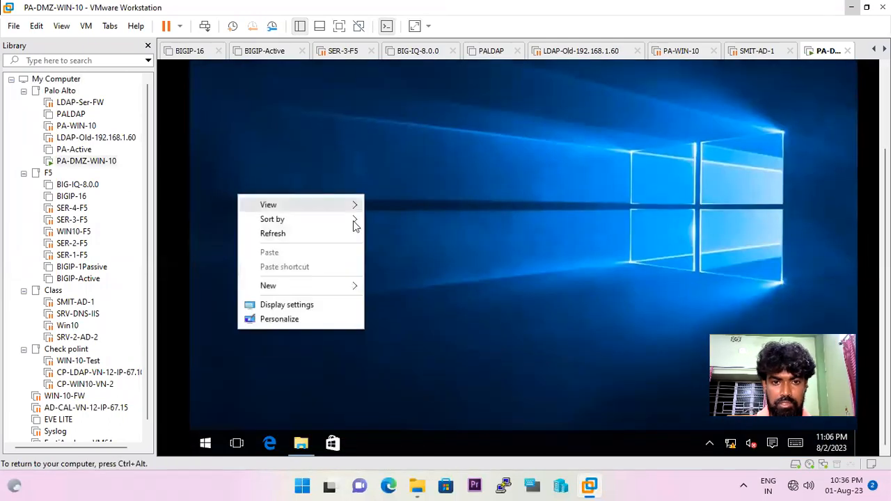
pyautogui.click(329, 236)
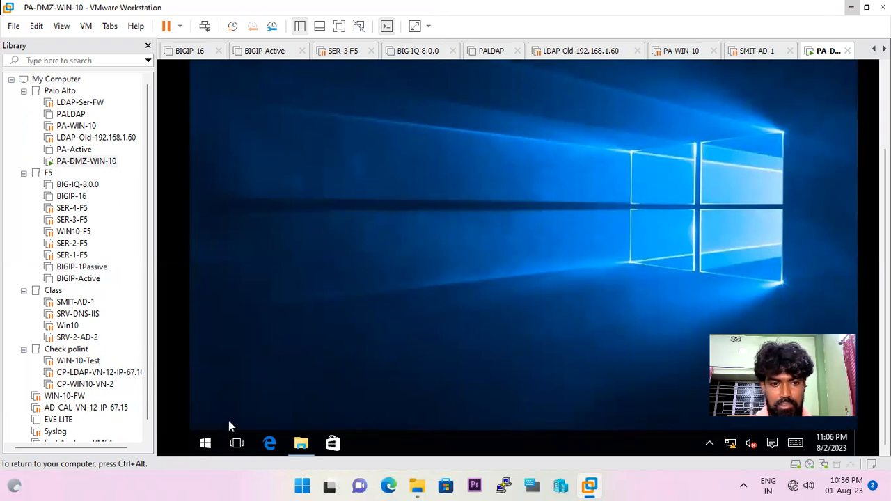
pyautogui.click(211, 444)
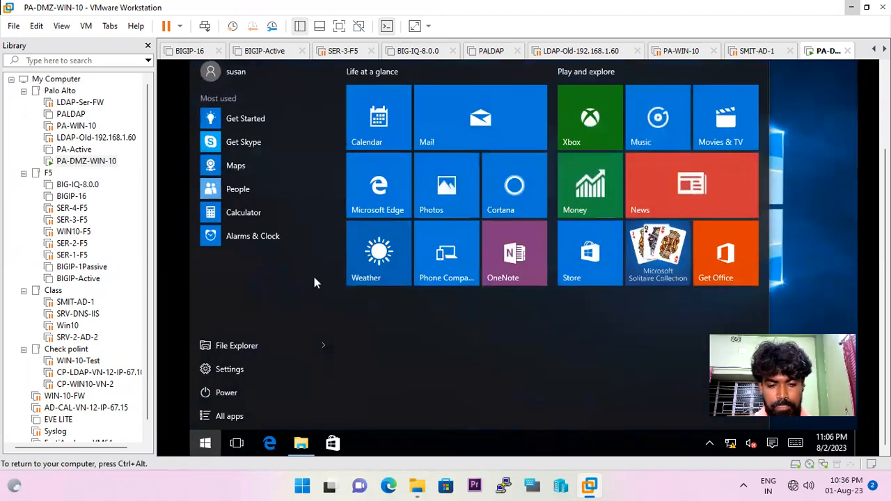
pyautogui.write('cmd')
pyautogui.press('Return')
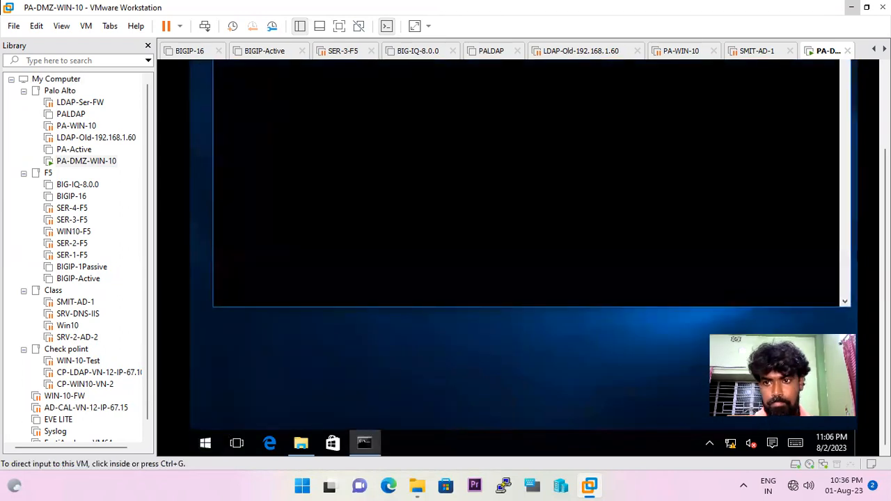
pyautogui.write('ipconf')
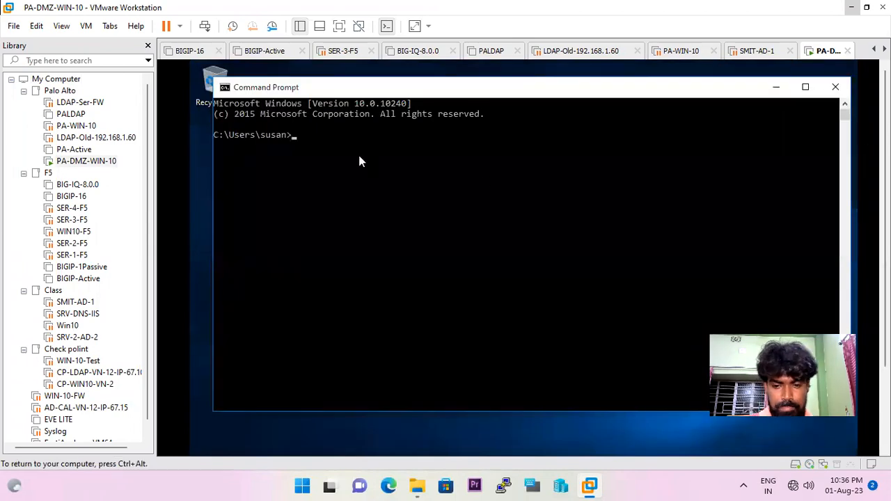
pyautogui.write('ig')
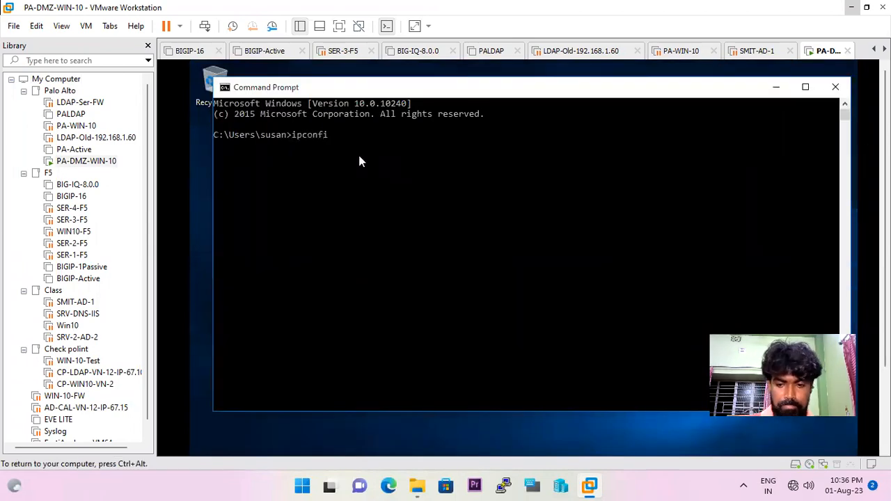
pyautogui.press('Return')
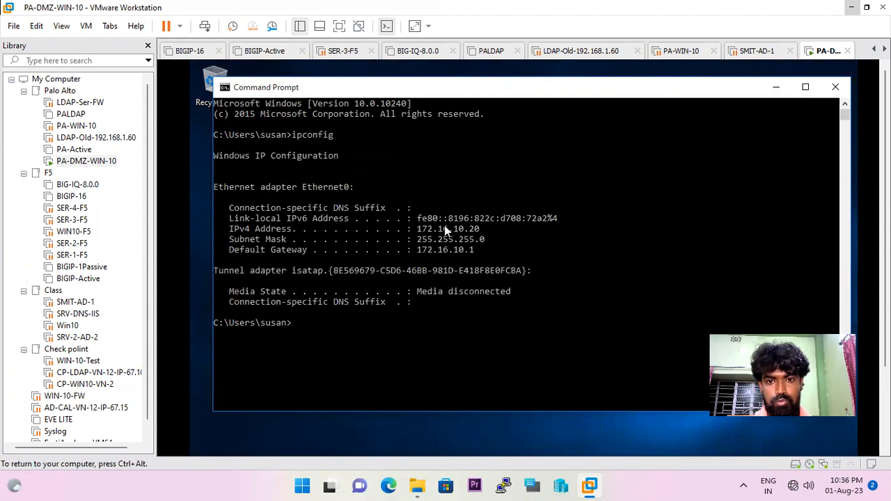
# Start a continuous ping to 10.0.0.15 from the VM and minimise the session.
pyautogui.press('Up')
pyautogui.press('BackSpace')
pyautogui.press('BackSpace')
pyautogui.press('BackSpace')
pyautogui.press('BackSpace')
pyautogui.press('BackSpace')
pyautogui.press('BackSpace')
pyautogui.press('BackSpace')
pyautogui.press('BackSpace')
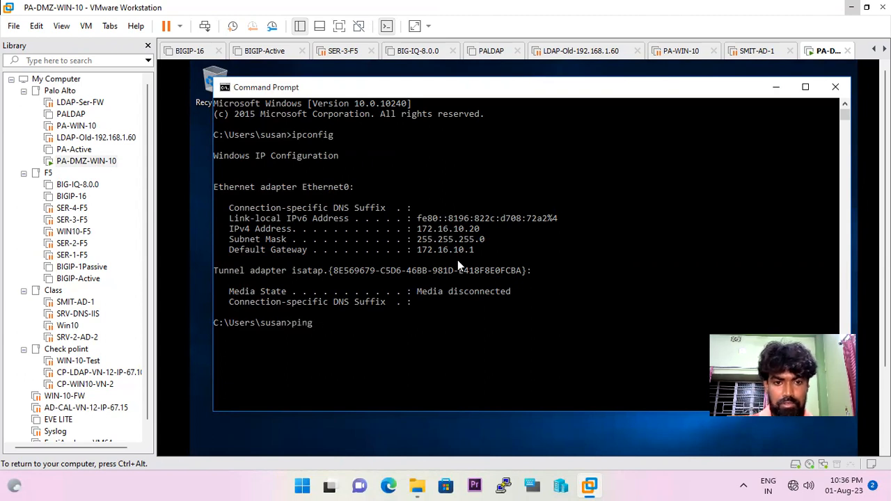
pyautogui.write('ping 10.0.0.')
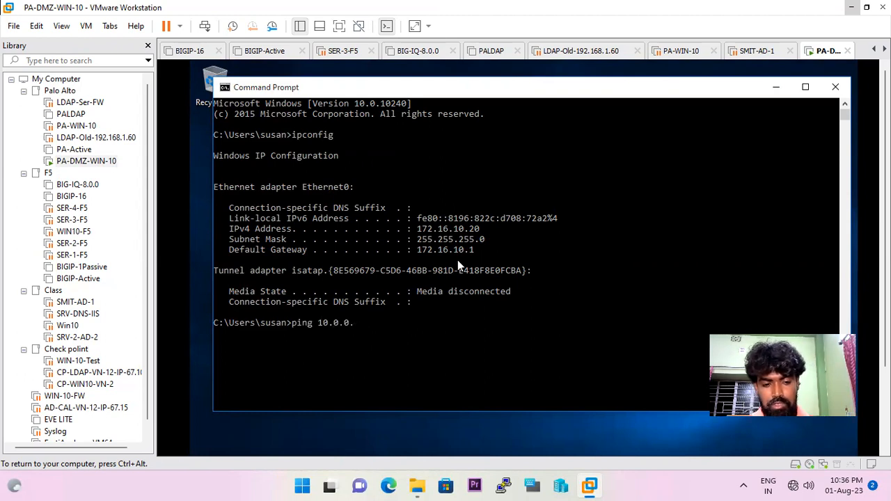
pyautogui.write('15 -t')
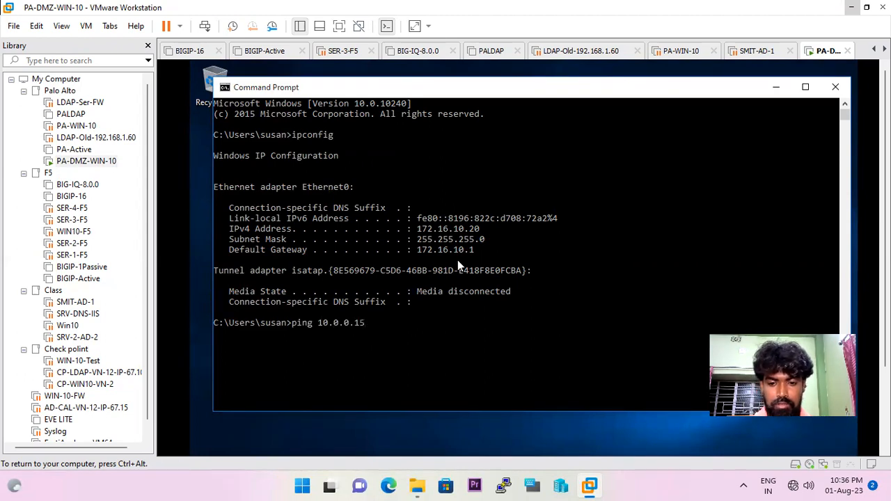
pyautogui.press('Return')
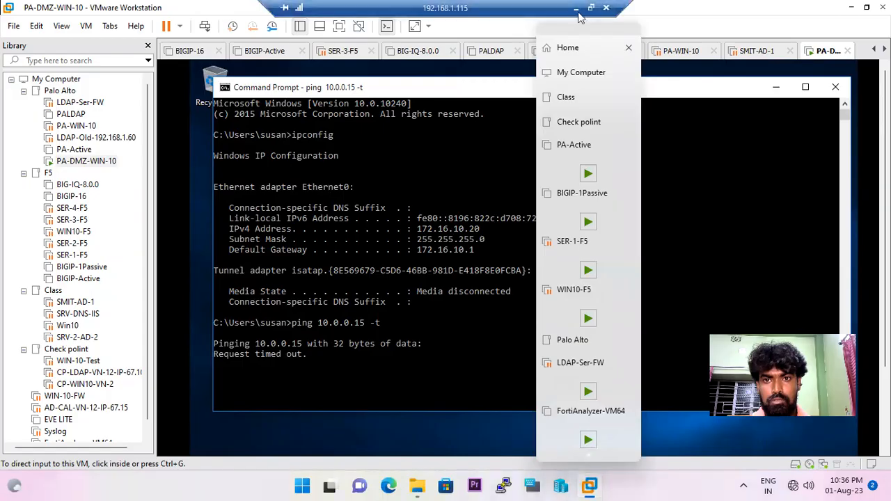
pyautogui.click(575, 6)
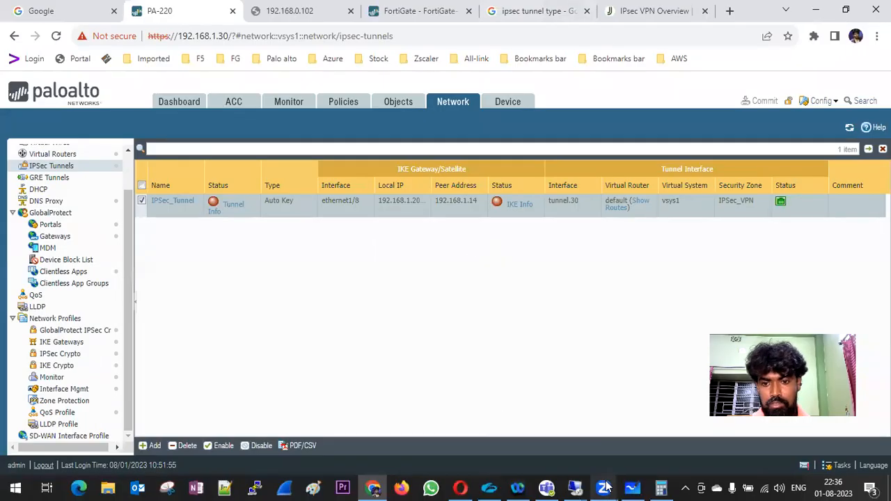
# On the 192.168.1.190 session, run ping 172.16.10.20 -t and restore Network Connections.
pyautogui.moveTo(575, 487)
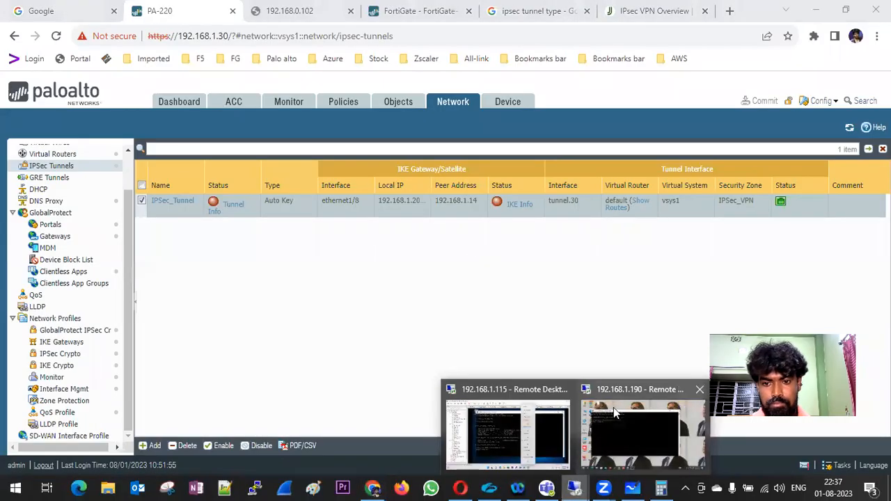
pyautogui.click(614, 407)
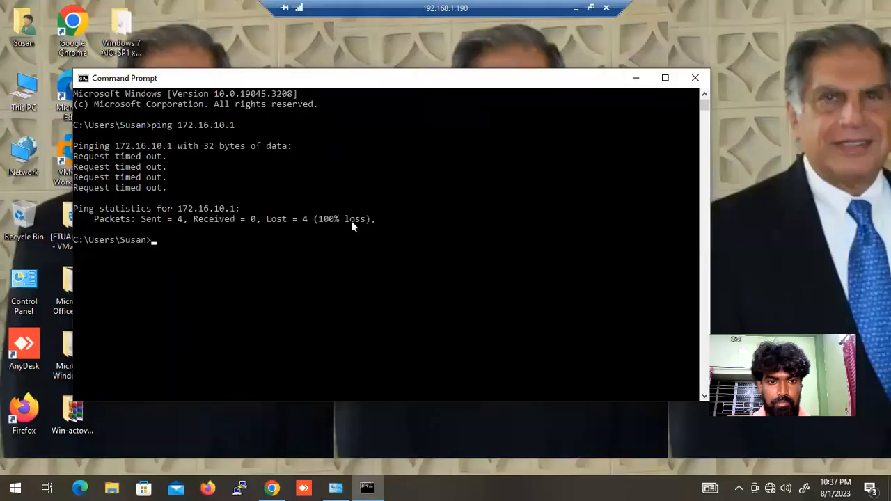
pyautogui.write('ping 172.16.10.20 -t')
pyautogui.press('Return')
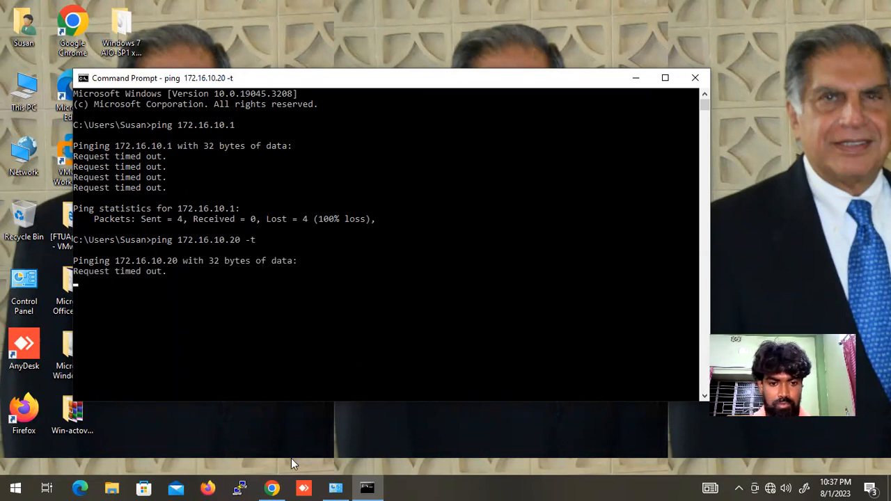
pyautogui.click(336, 487)
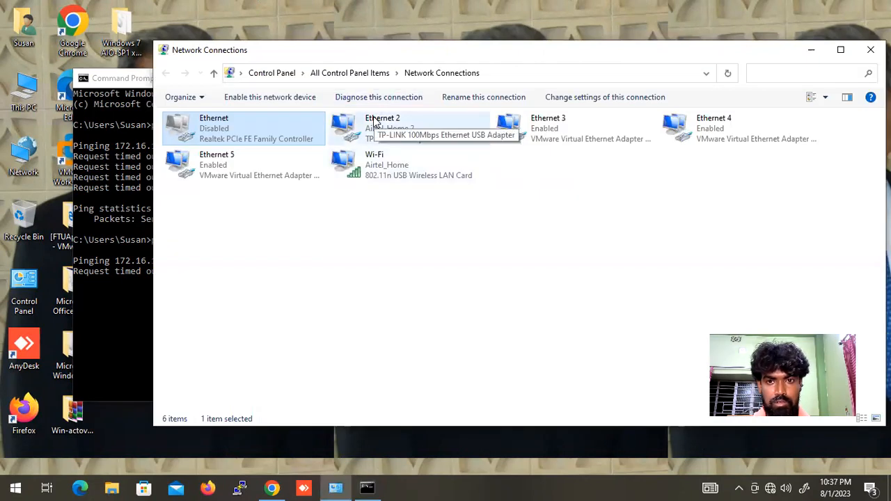
# Read Ethernet 2's IPv4 address 10.0.0.10 from its details, close both dialogs, and minimise the session.
pyautogui.click(373, 118)
pyautogui.doubleClick(373, 118)
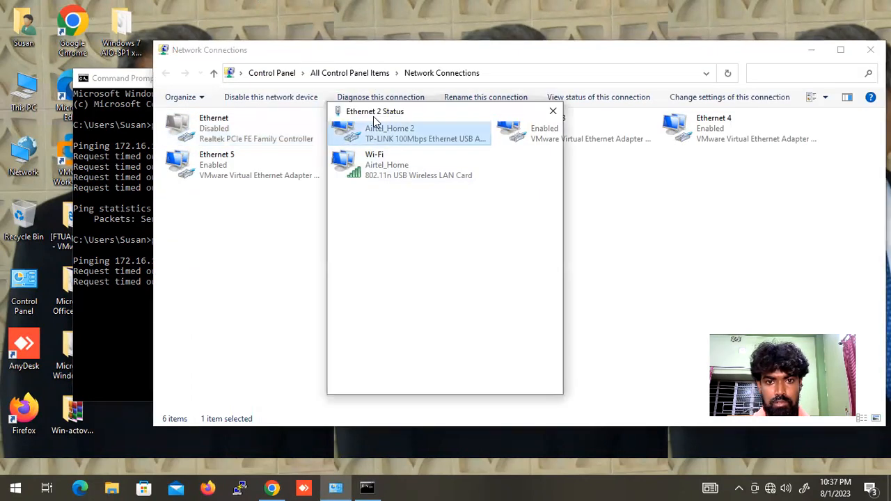
pyautogui.click(386, 236)
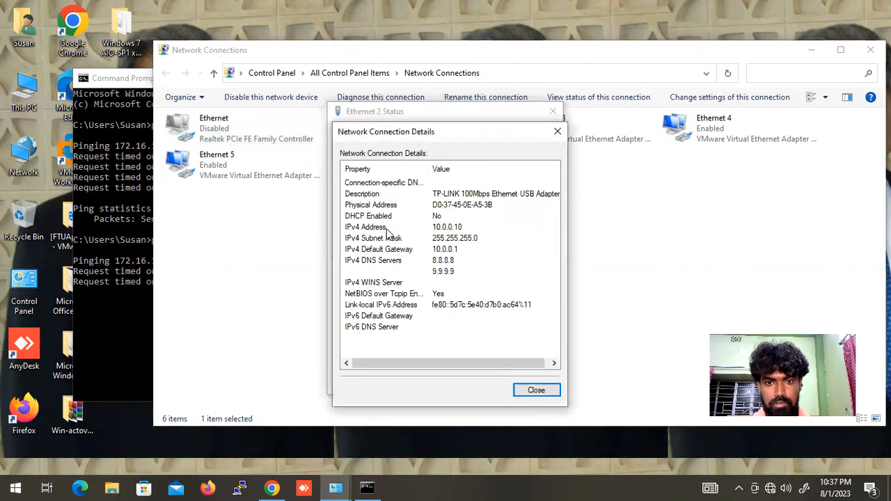
pyautogui.click(535, 390)
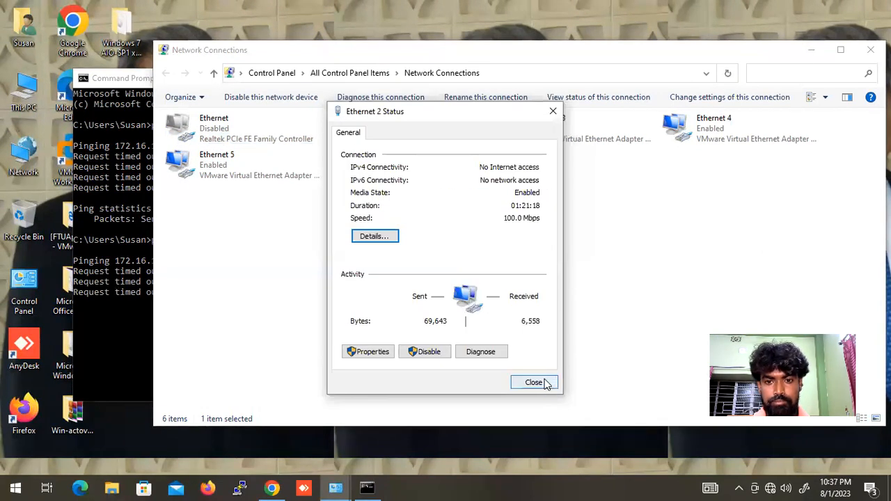
pyautogui.click(546, 384)
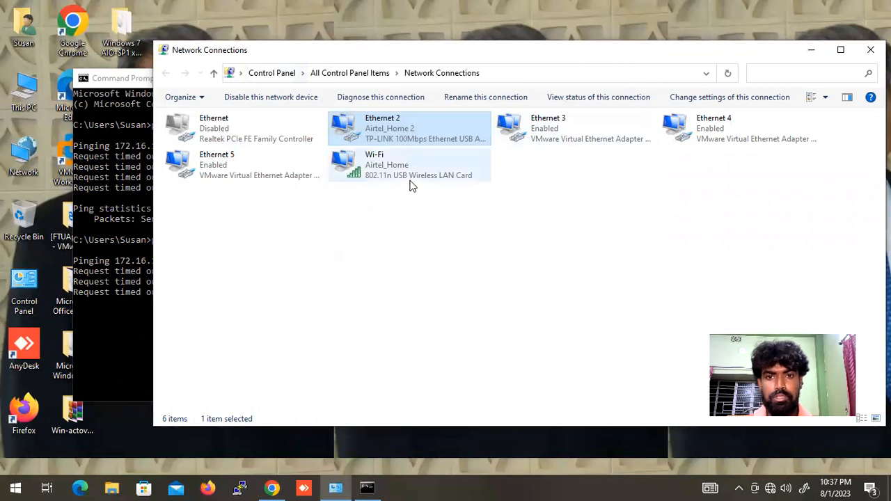
pyautogui.moveTo(812, 1)
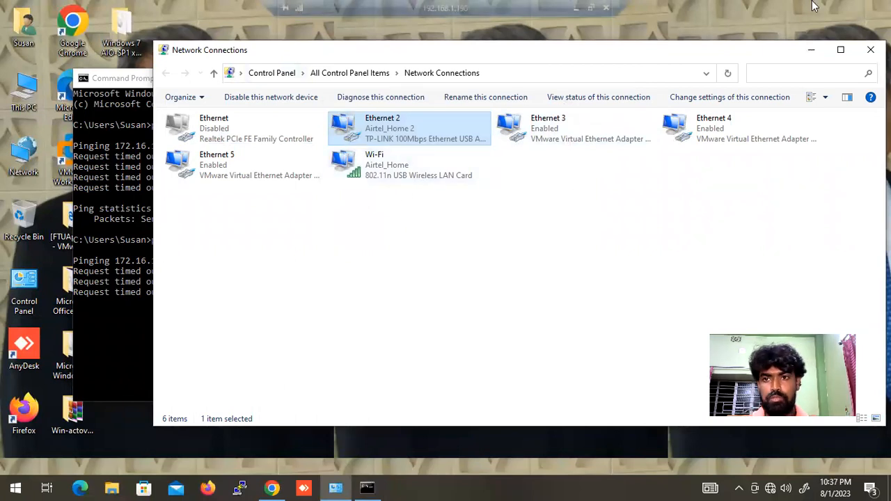
pyautogui.click(575, 8)
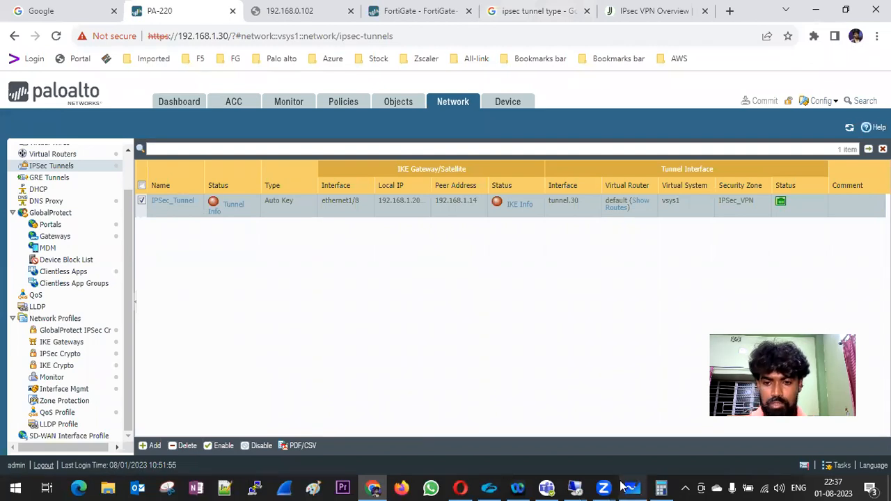
# In the PA-DMZ-WIN-10 VM, stop the 10.0.0.15 ping and run ping 10.0.0.10 -t instead.
pyautogui.click(580, 487)
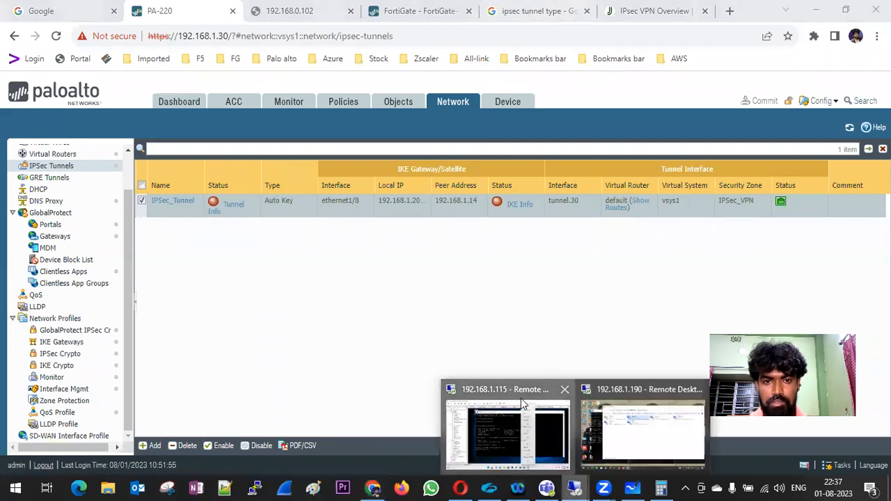
pyautogui.click(501, 435)
pyautogui.hotkey('ctrl', 'c')
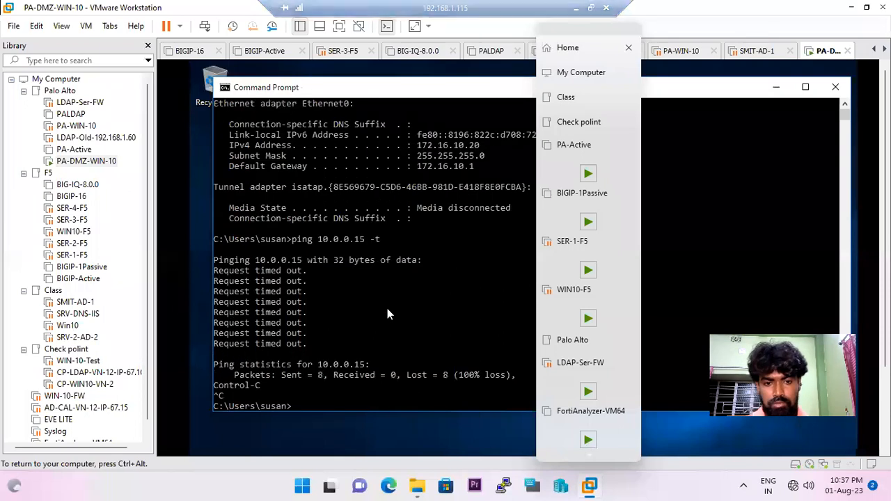
pyautogui.press('Up')
pyautogui.press('BackSpace')
pyautogui.press('BackSpace')
pyautogui.press('BackSpace')
pyautogui.press('BackSpace')
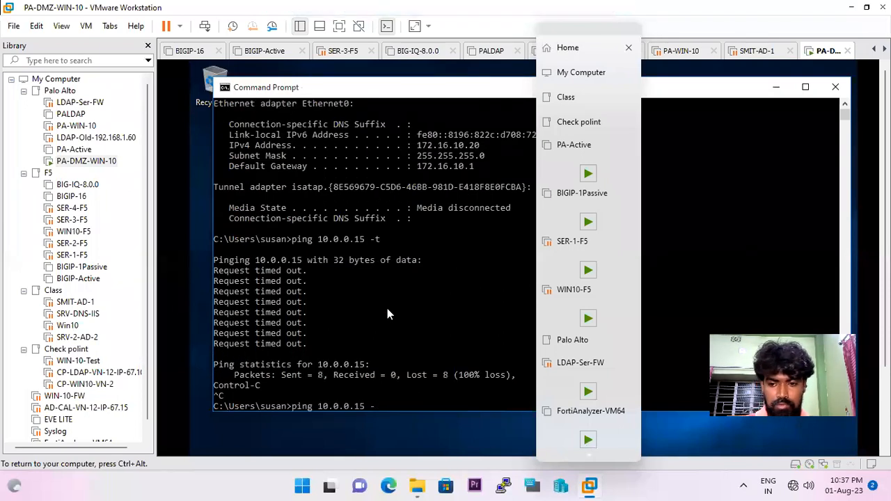
pyautogui.write('0 -t')
pyautogui.press('Return')
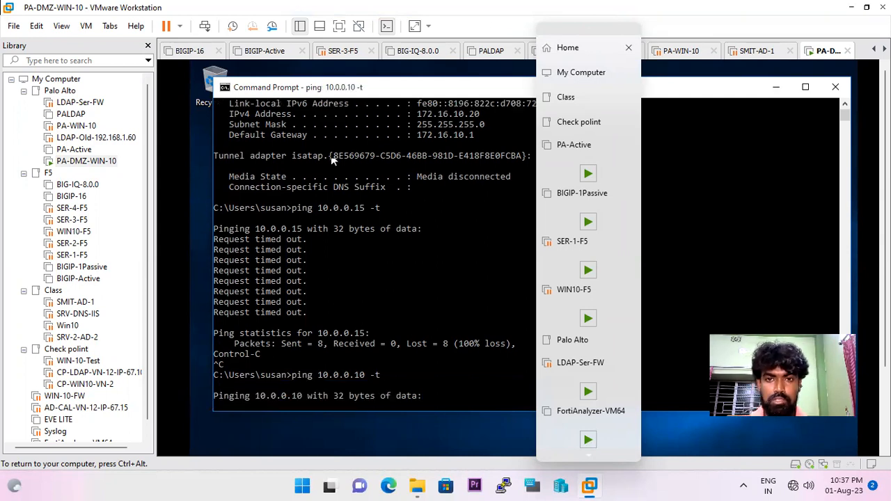
pyautogui.hotkey('ctrl', 'alt')
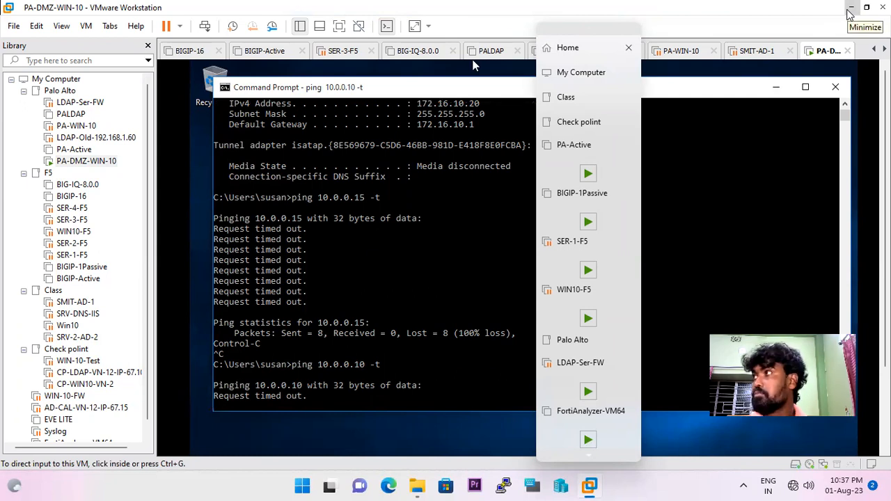
pyautogui.click(851, 8)
# Minimise the remote session and refresh the PAN-OS IPSec Tunnels list.
pyautogui.moveTo(610, 3)
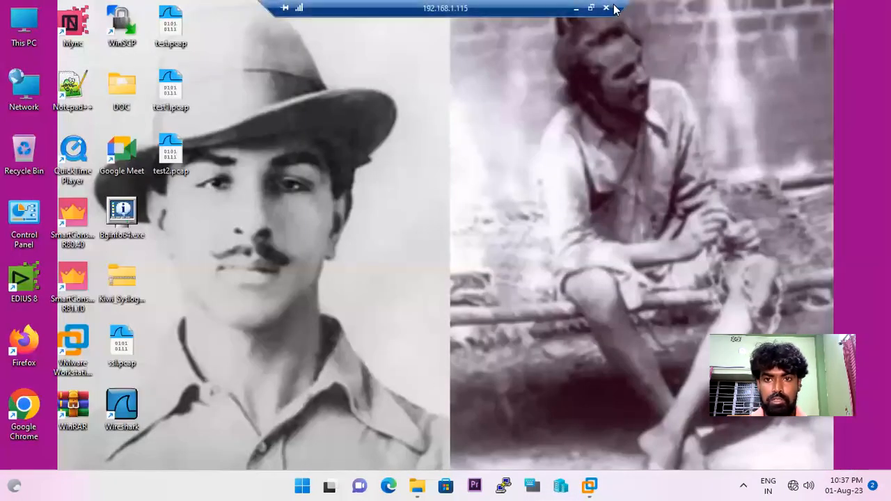
pyautogui.click(576, 10)
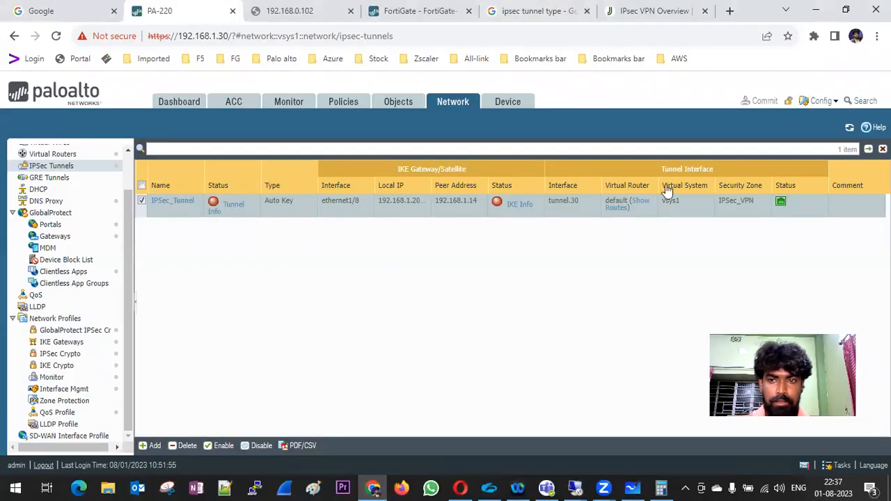
pyautogui.click(849, 129)
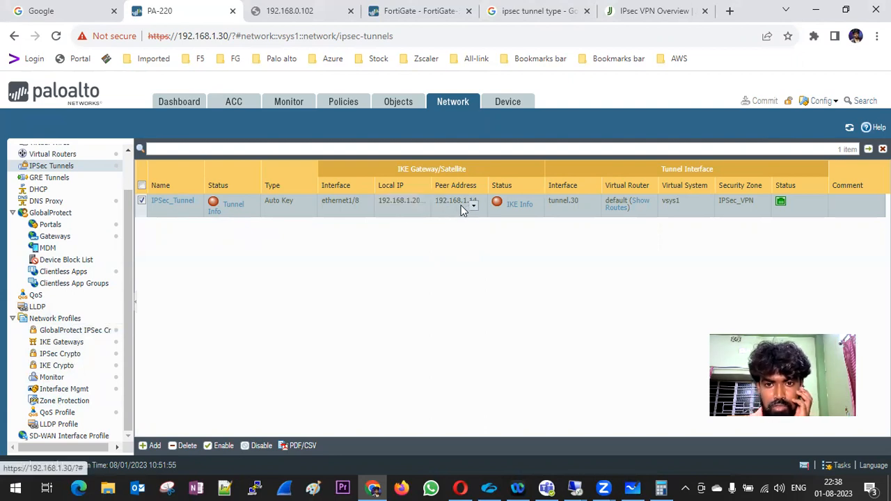
# Edit FG-PA's network settings and set Dead Peer Detection to Disable.
pyautogui.click(428, 10)
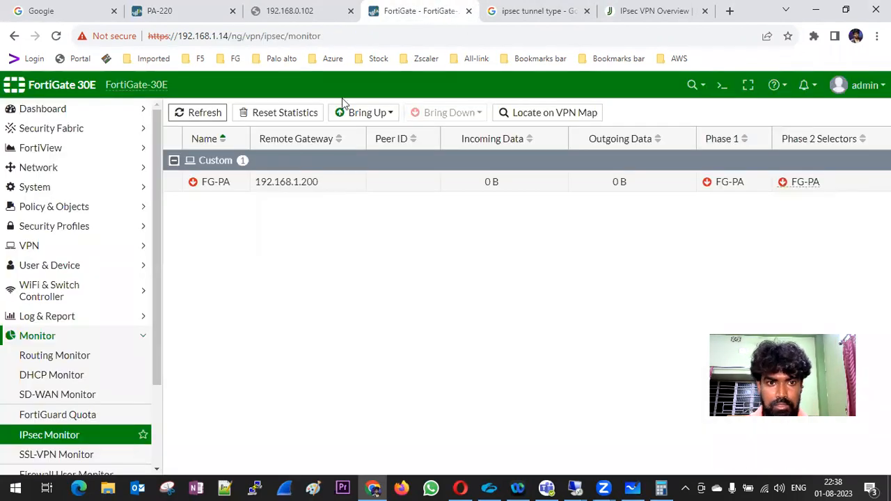
pyautogui.click(277, 186)
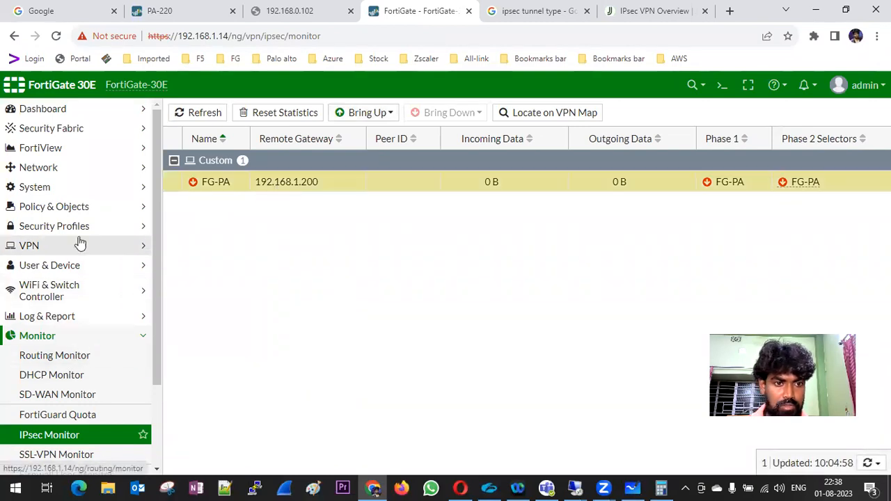
pyautogui.click(48, 247)
pyautogui.click(62, 287)
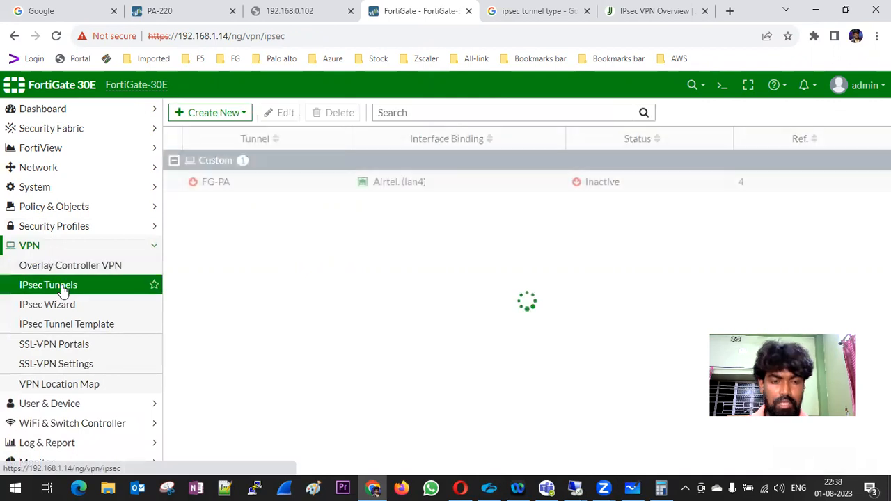
pyautogui.doubleClick(257, 187)
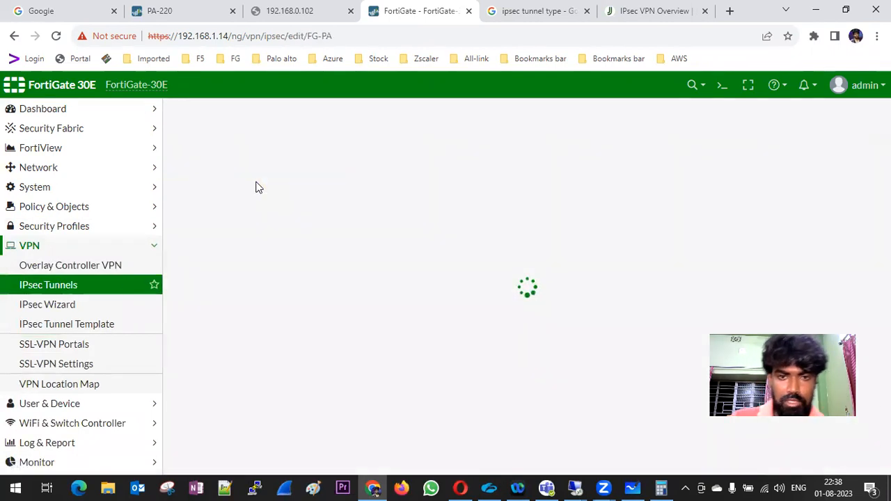
pyautogui.click(348, 218)
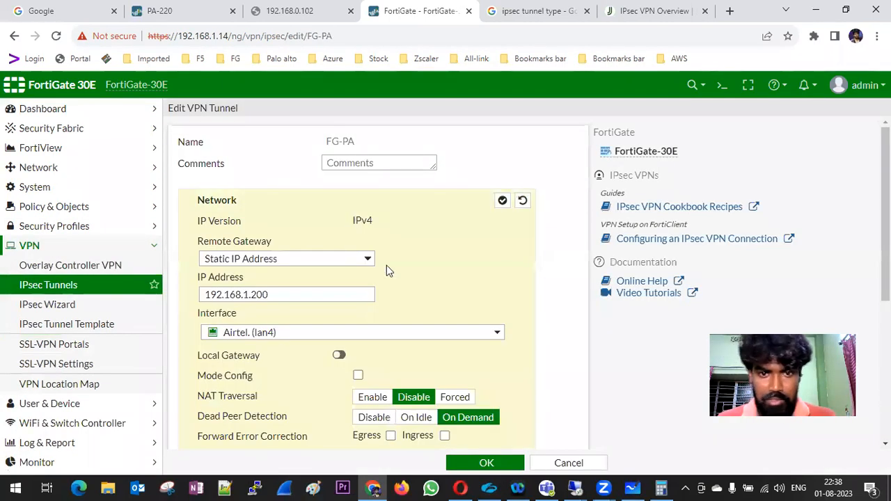
pyautogui.scroll(-1, 409, 276)
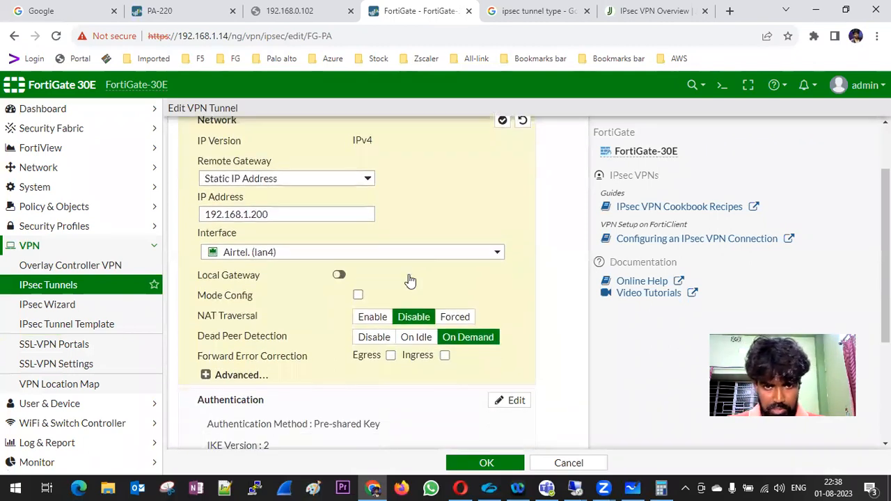
pyautogui.scroll(-1, 409, 278)
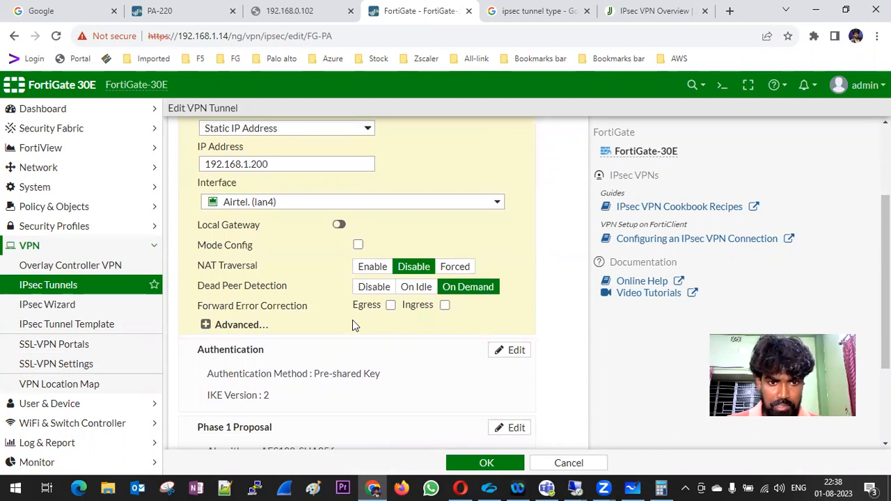
pyautogui.click(376, 287)
# Enable Local Gateway on FG-PA using the primary IP 192.168.1.14.
pyautogui.scroll(-2, 494, 303)
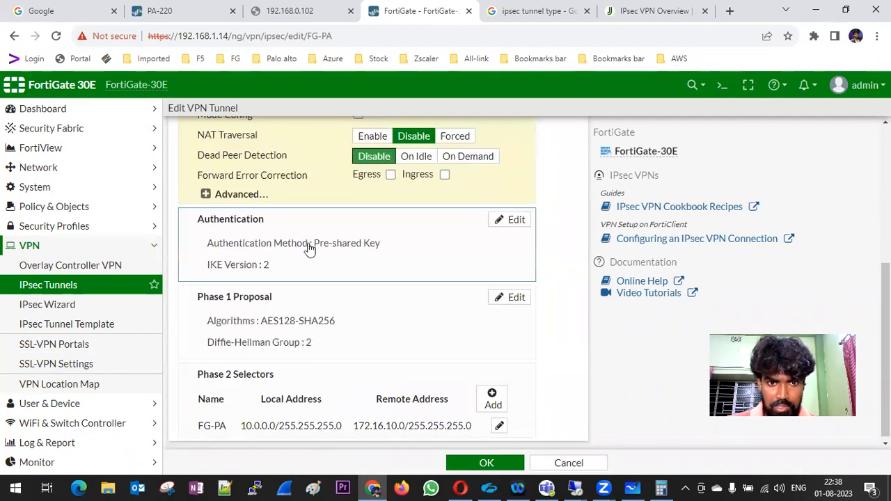
pyautogui.scroll(3, 387, 270)
pyautogui.moveTo(390, 272)
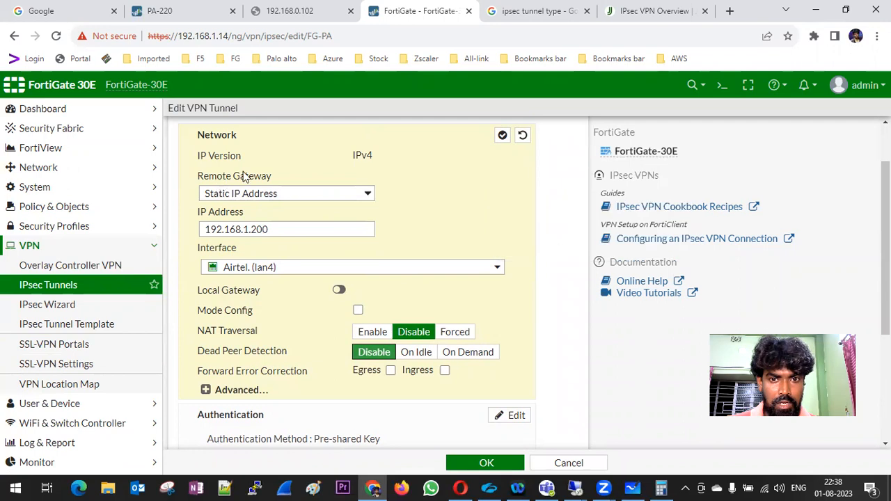
pyautogui.scroll(1, 424, 195)
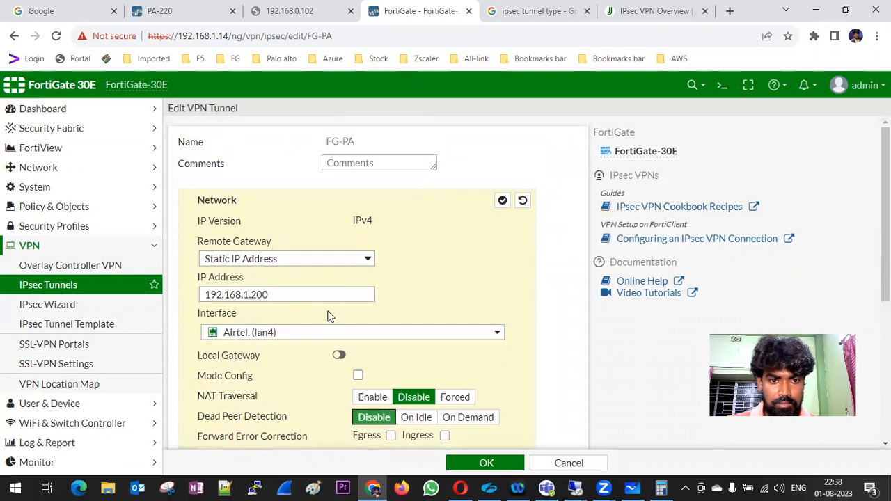
pyautogui.click(339, 355)
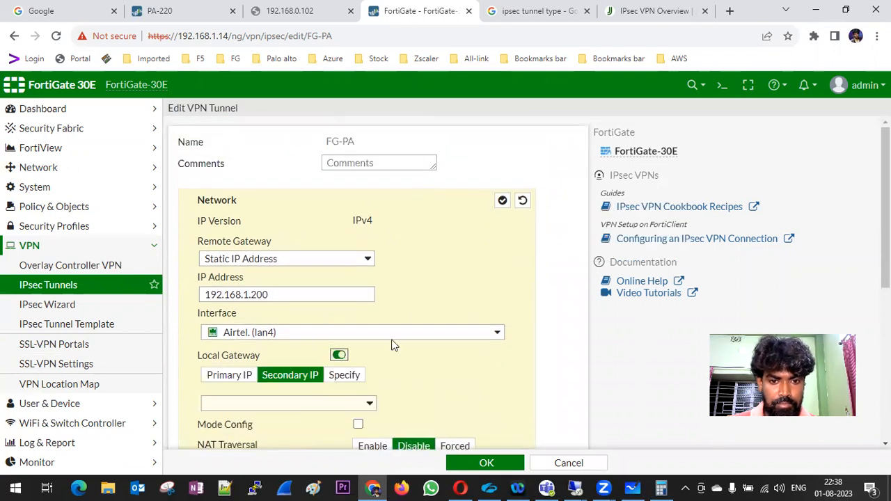
pyautogui.scroll(-1, 424, 305)
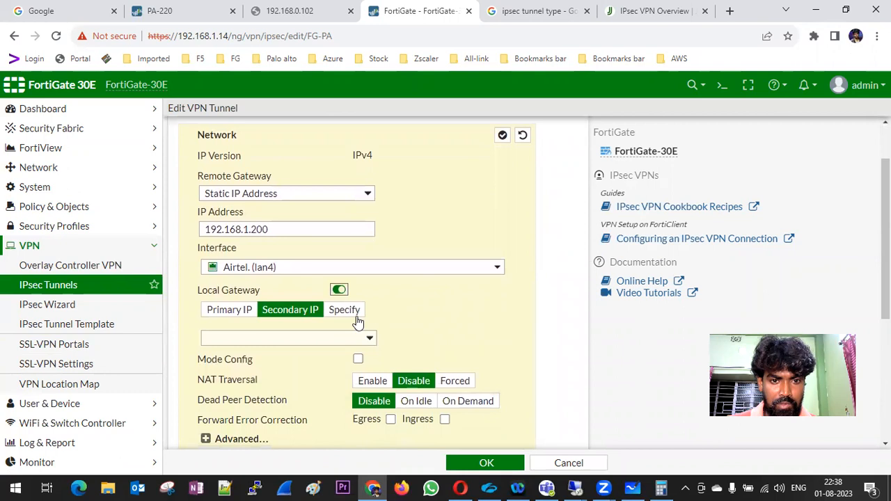
pyautogui.click(229, 312)
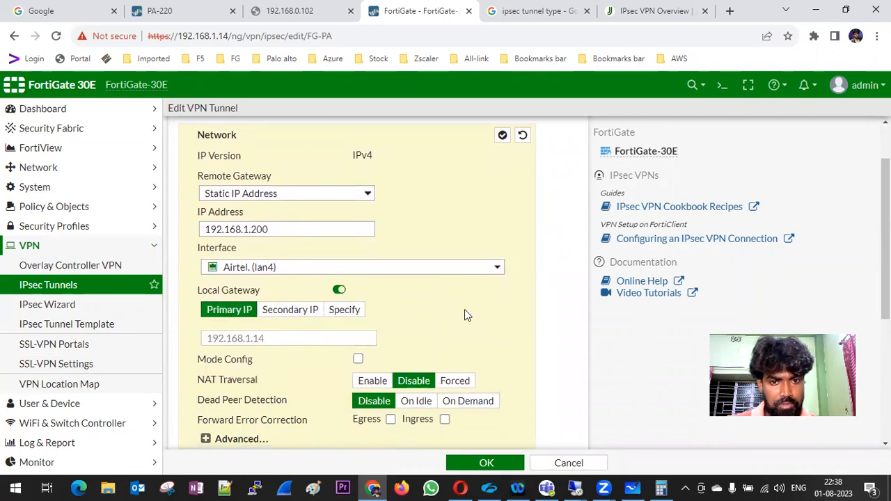
# Re-enter FG-PA's pre-shared key in authentication settings and save the tunnel.
pyautogui.scroll(-1, 465, 311)
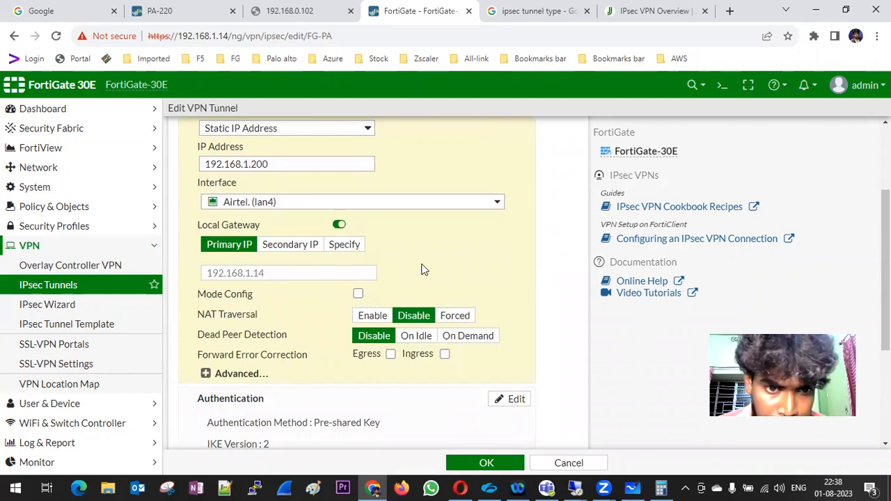
pyautogui.scroll(2, 421, 270)
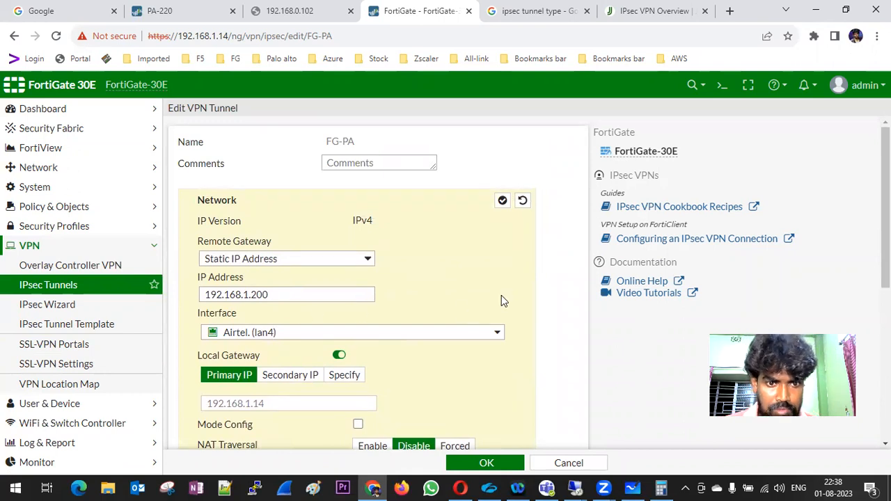
pyautogui.scroll(-2, 501, 295)
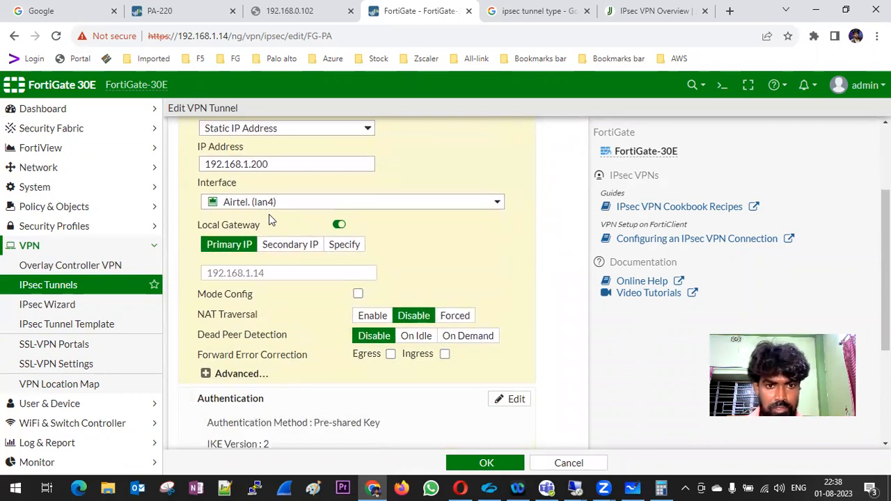
pyautogui.scroll(-2, 446, 259)
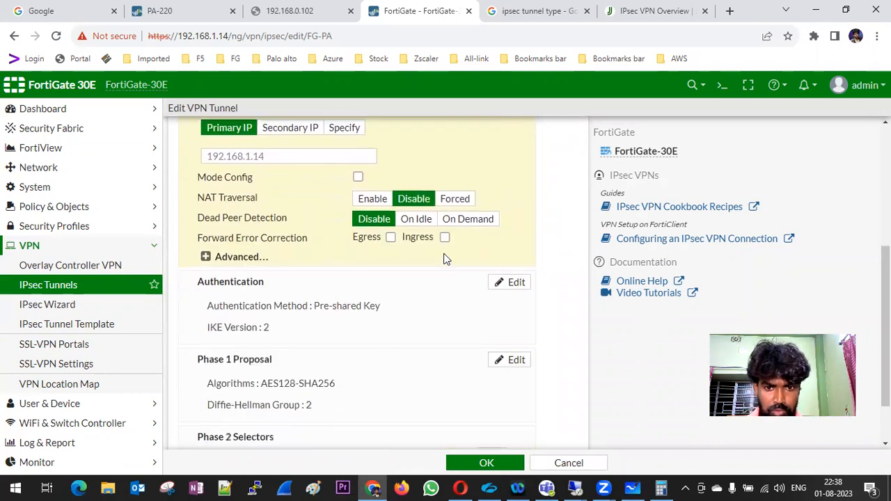
pyautogui.scroll(-1, 443, 259)
pyautogui.click(437, 254)
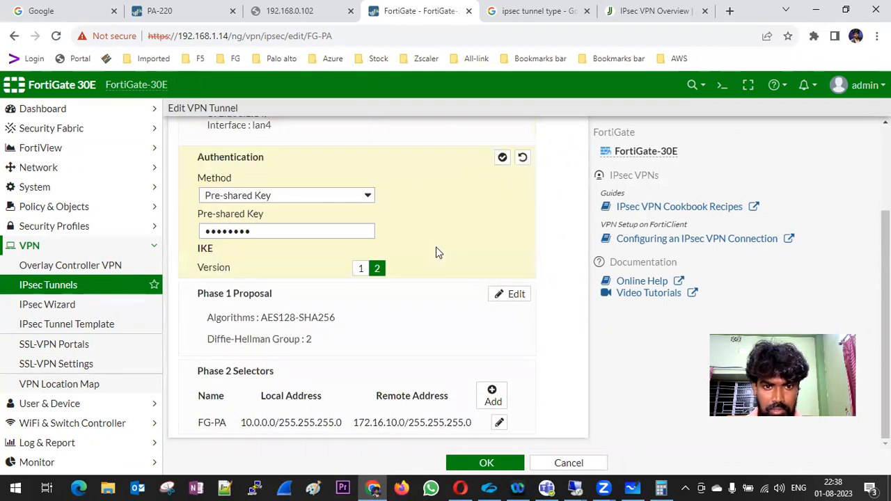
pyautogui.click(288, 230)
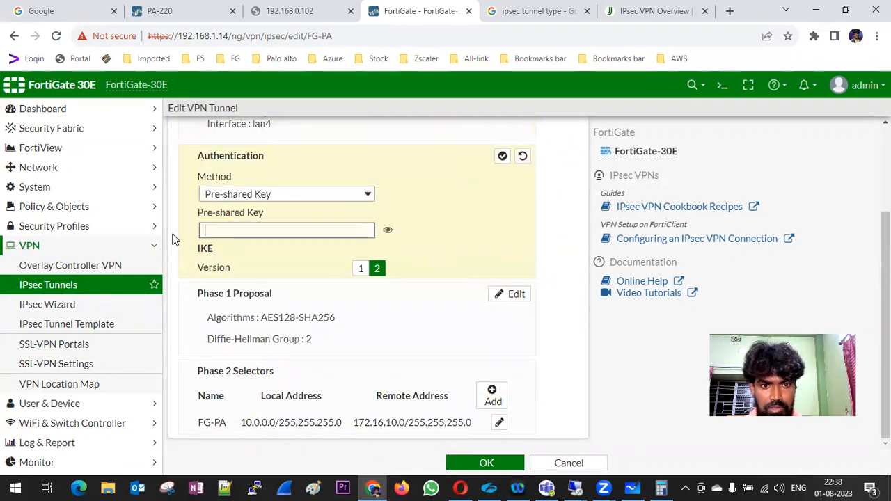
pyautogui.write('f')
pyautogui.write('••••••')
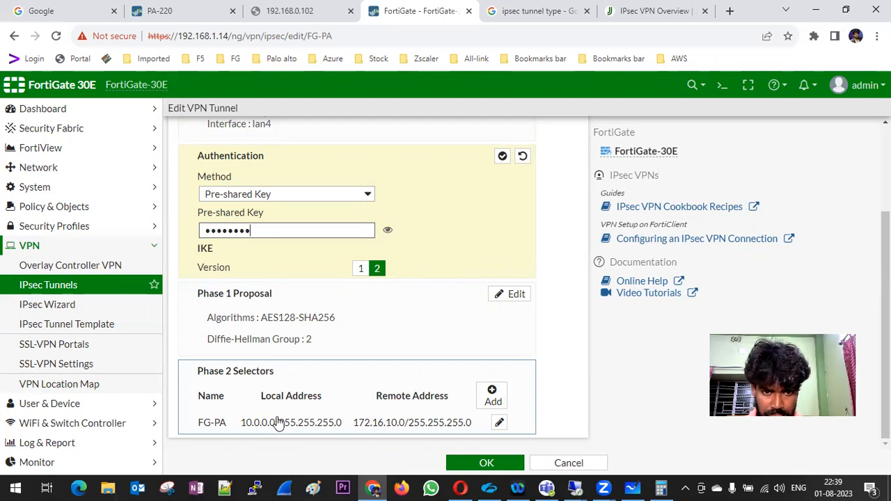
pyautogui.click(486, 463)
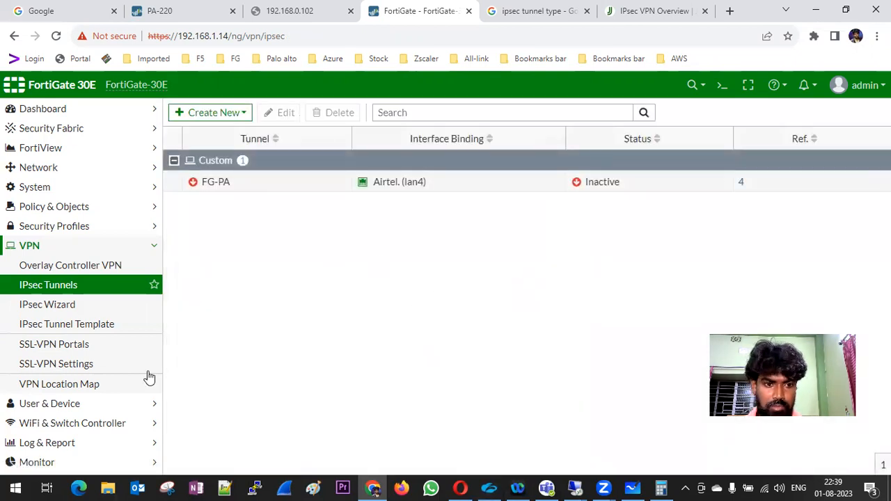
# In IPsec Monitor, bring up all FG-PA phase 2 selectors and refresh the tunnel status.
pyautogui.click(70, 441)
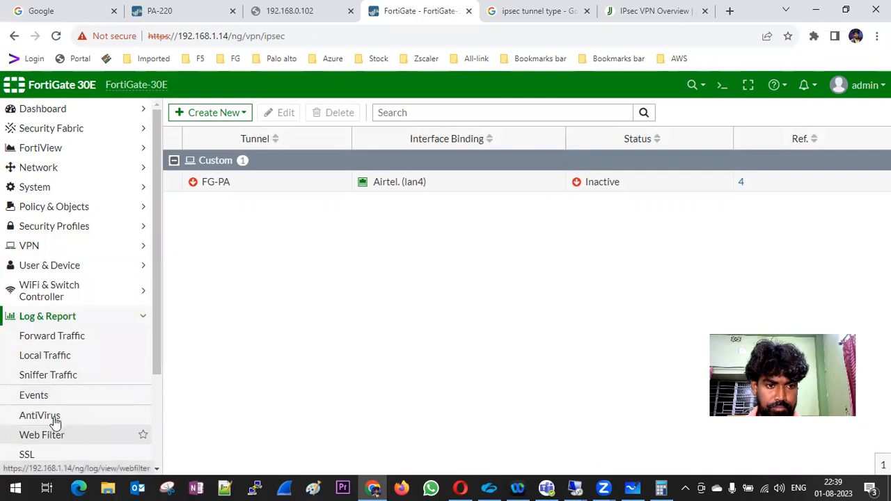
pyautogui.click(65, 315)
pyautogui.click(61, 323)
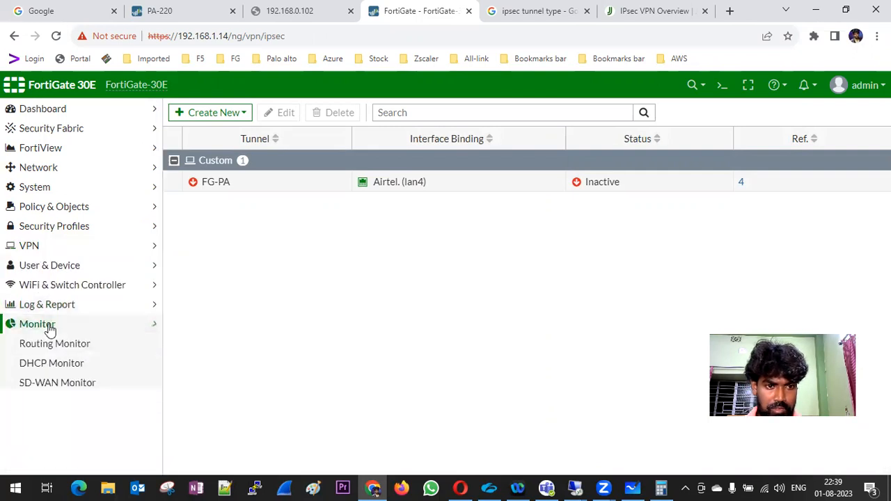
pyautogui.click(61, 432)
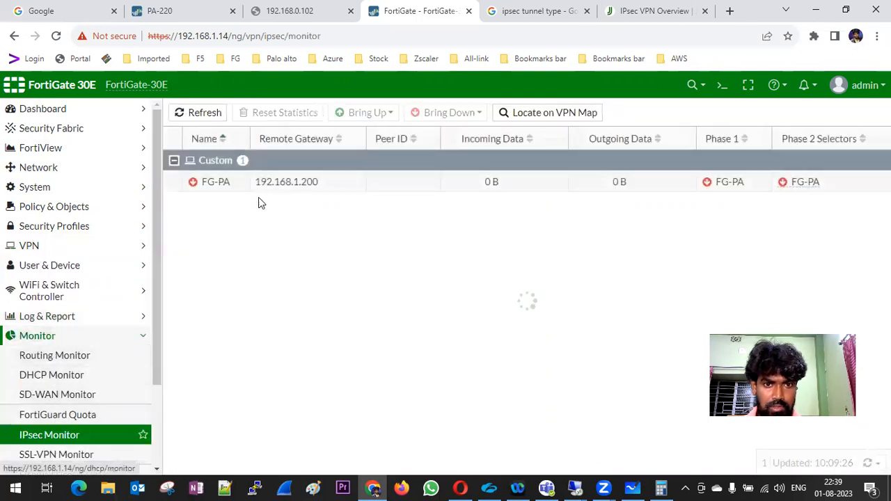
pyautogui.click(264, 182)
pyautogui.click(352, 113)
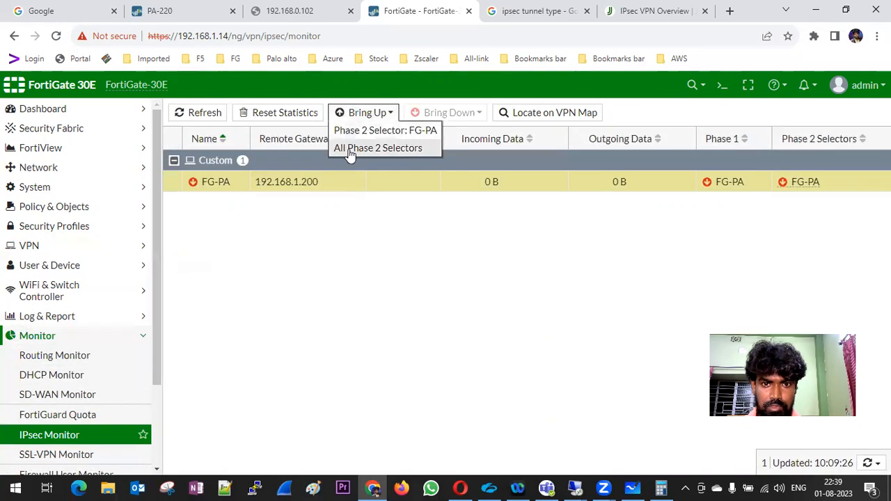
pyautogui.click(350, 147)
pyautogui.click(353, 113)
pyautogui.click(352, 148)
pyautogui.click(230, 183)
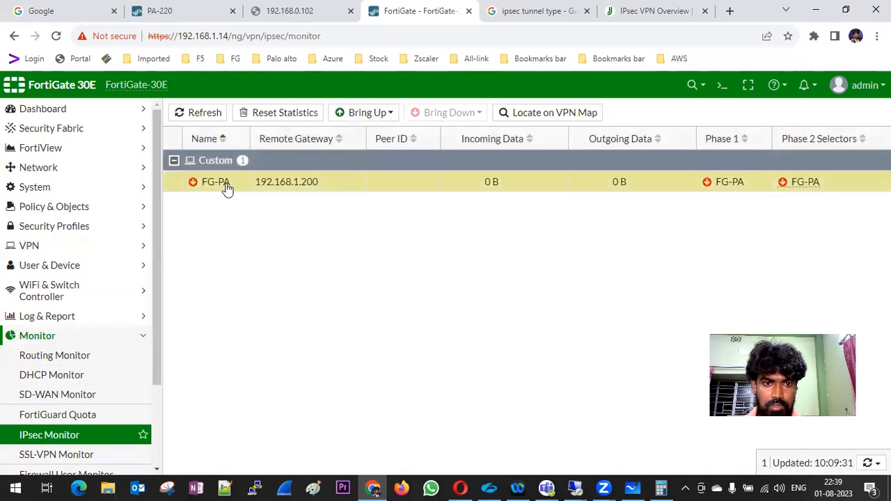
pyautogui.click(199, 117)
pyautogui.click(198, 120)
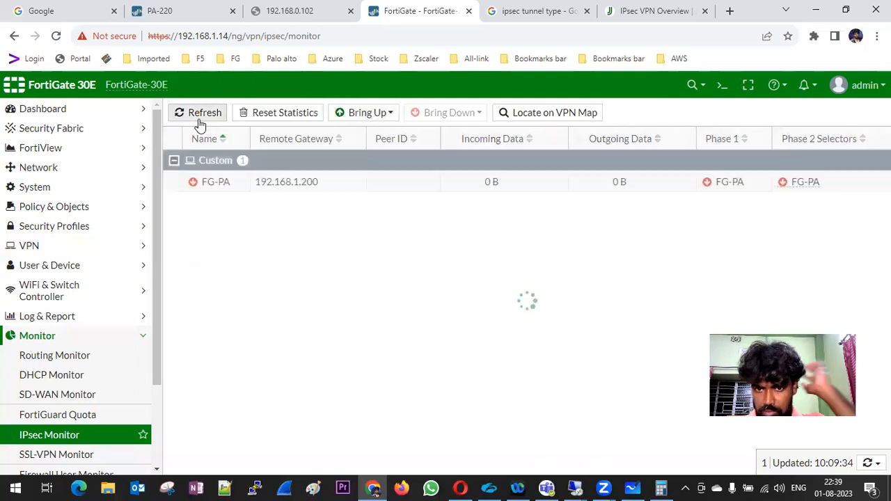
# Check the PA-220 tab, then view FortiGate's Network > Interfaces list.
pyautogui.click(165, 17)
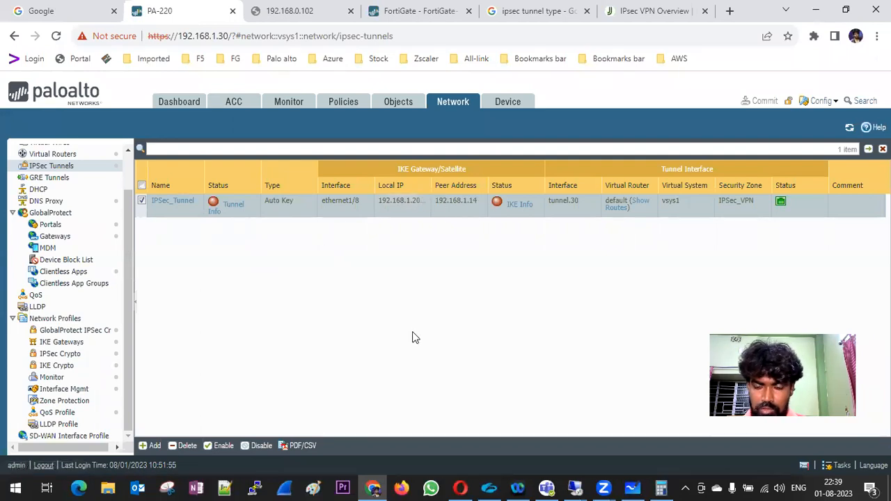
pyautogui.click(411, 20)
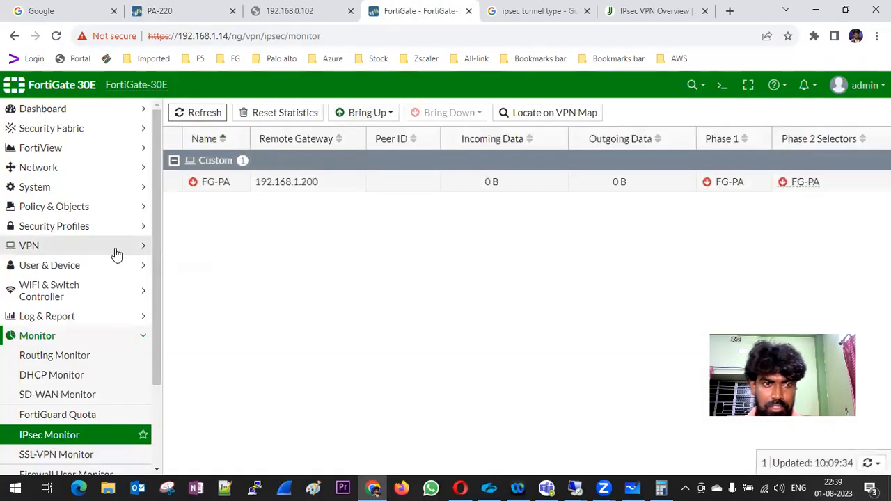
pyautogui.click(56, 168)
pyautogui.click(65, 192)
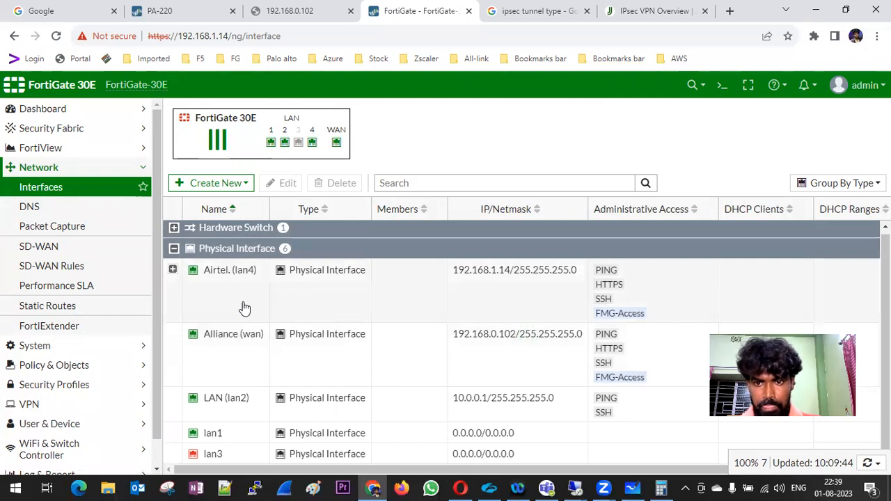
pyautogui.doubleClick(231, 302)
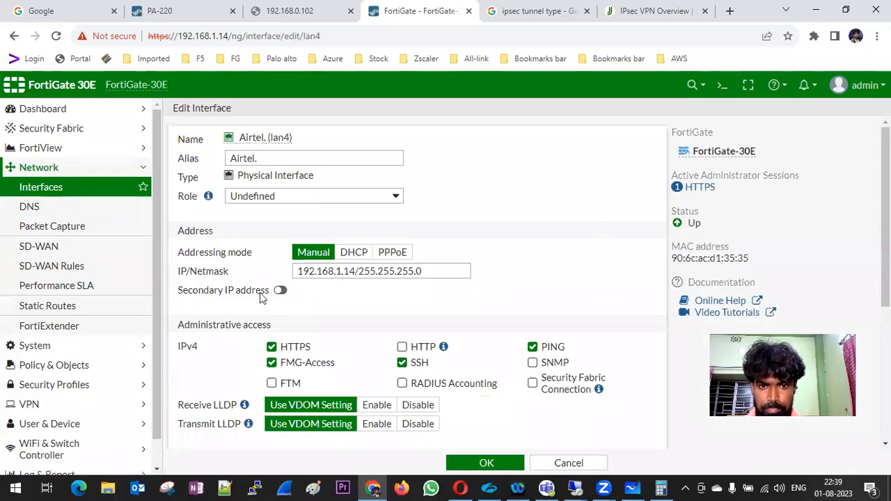
pyautogui.scroll(-1, 547, 294)
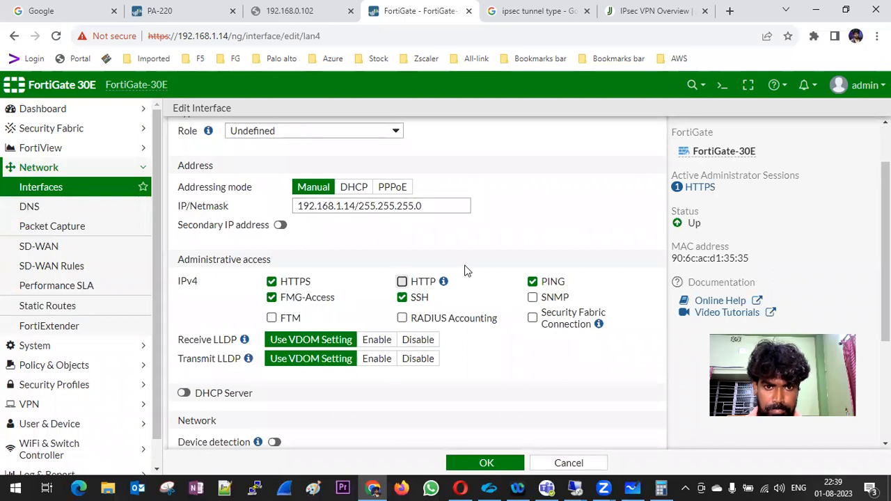
pyautogui.scroll(-1, 466, 269)
pyautogui.scroll(-2, 465, 262)
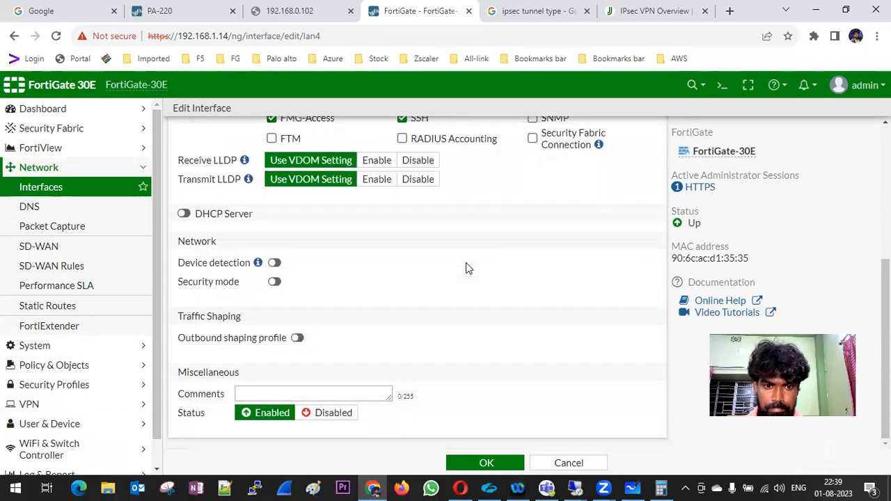
pyautogui.scroll(4, 465, 262)
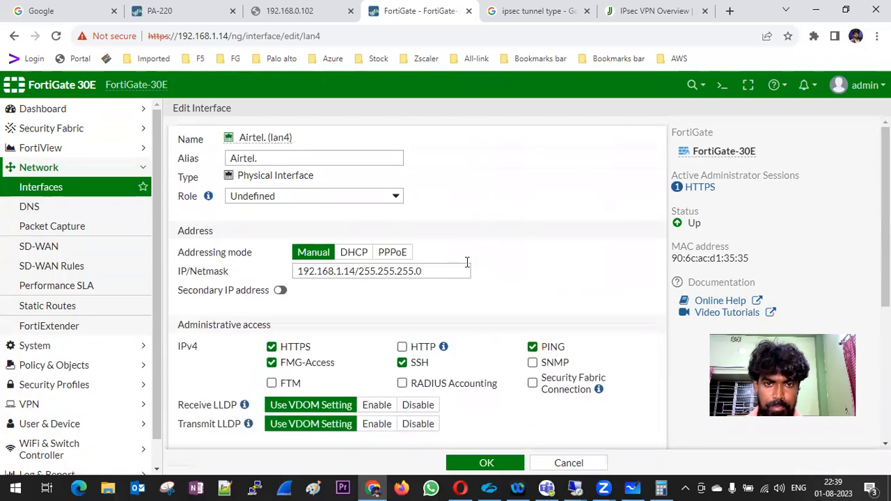
pyautogui.click(164, 12)
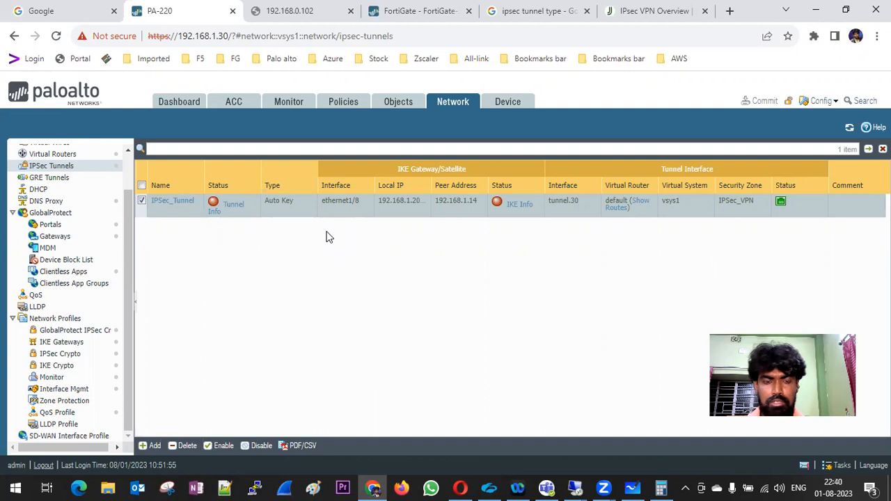
# Set IKE_Gateway's local and peer identification to None, clearing the 172.16.10.1 and 10.0.0.1 IDs.
pyautogui.click(73, 369)
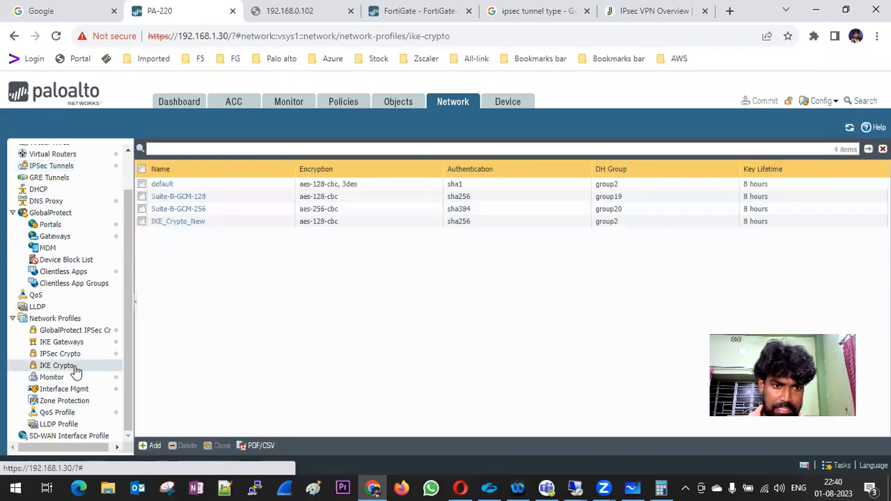
pyautogui.click(77, 343)
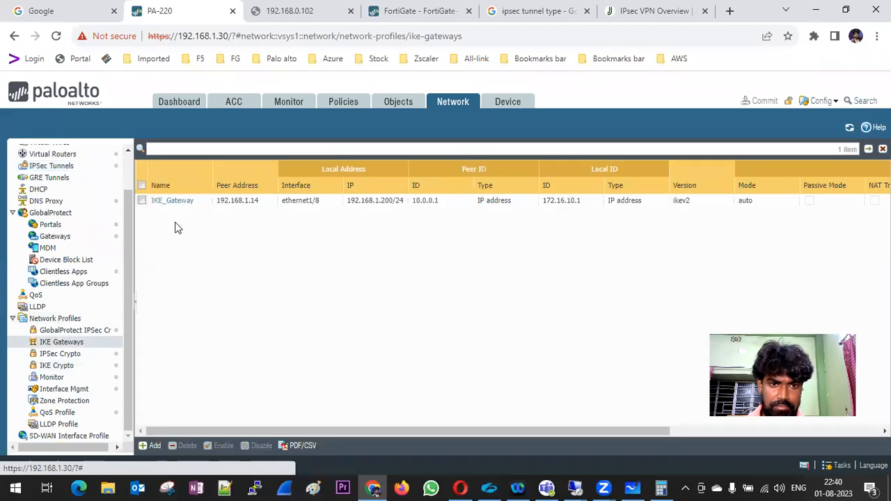
pyautogui.click(179, 202)
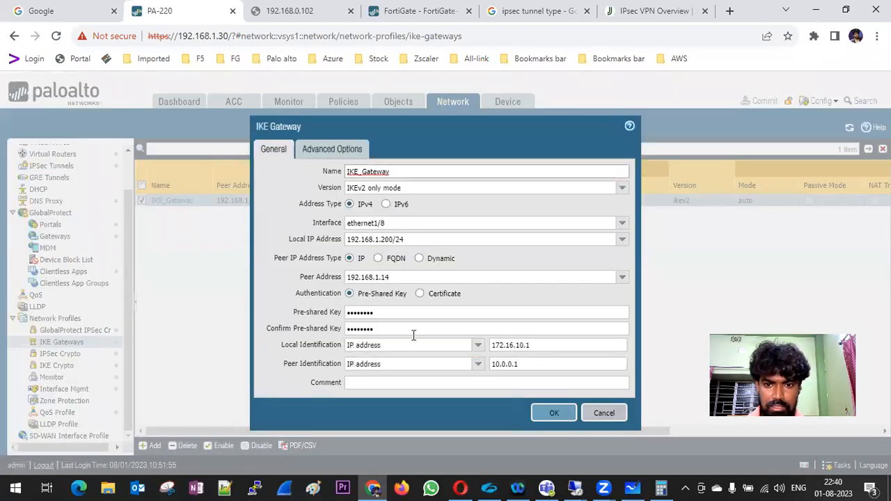
pyautogui.click(477, 345)
pyautogui.click(399, 360)
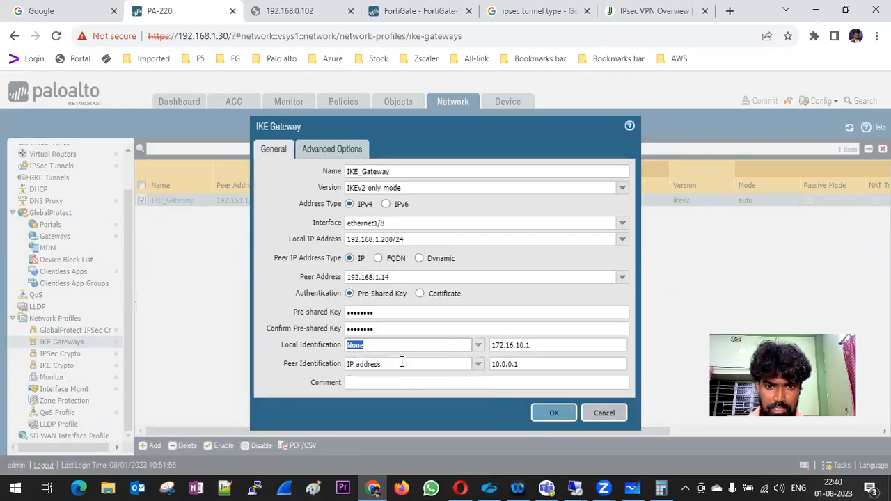
pyautogui.click(477, 364)
pyautogui.click(417, 376)
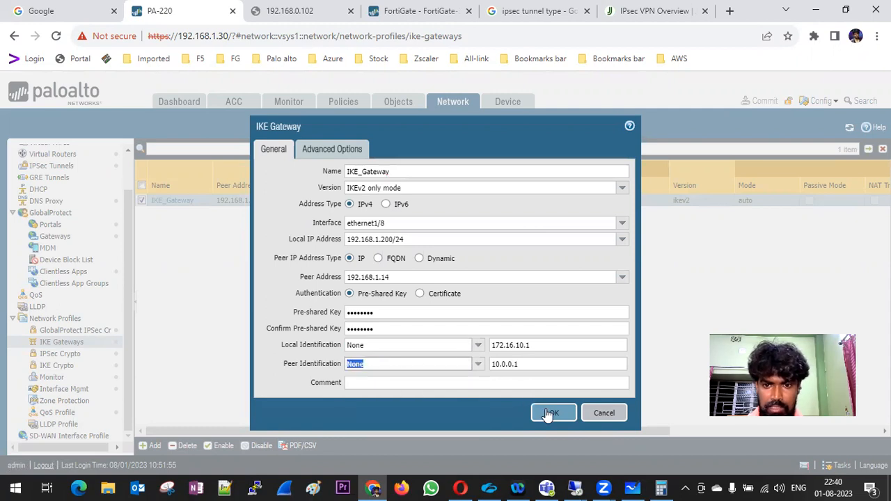
pyautogui.moveTo(550, 342); pyautogui.dragTo(464, 344)
pyautogui.press('BackSpace')
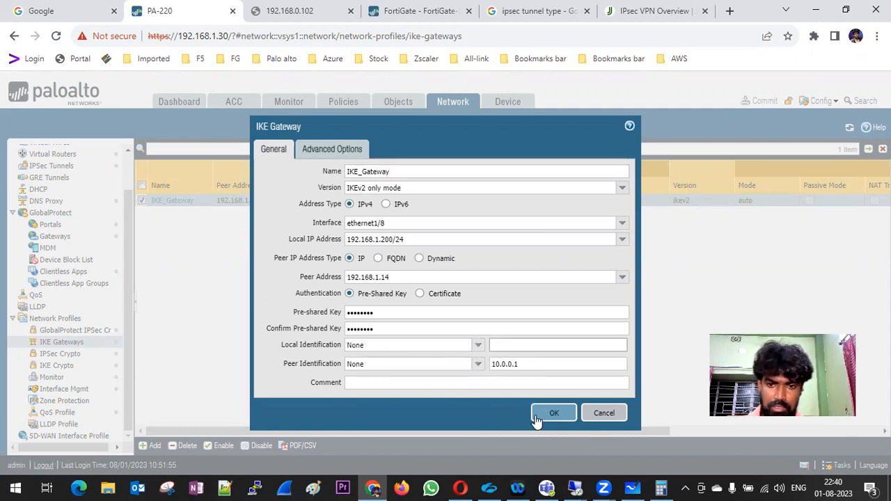
pyautogui.moveTo(527, 364); pyautogui.dragTo(477, 366)
pyautogui.press('BackSpace')
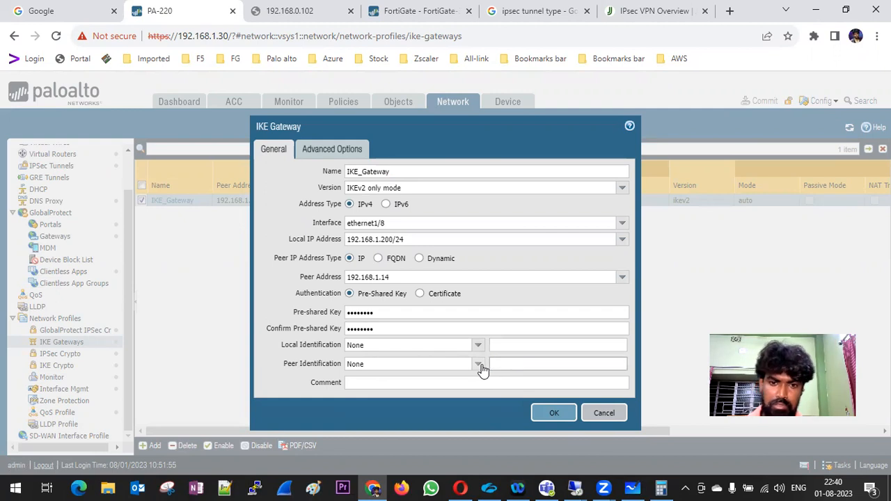
pyautogui.click(550, 414)
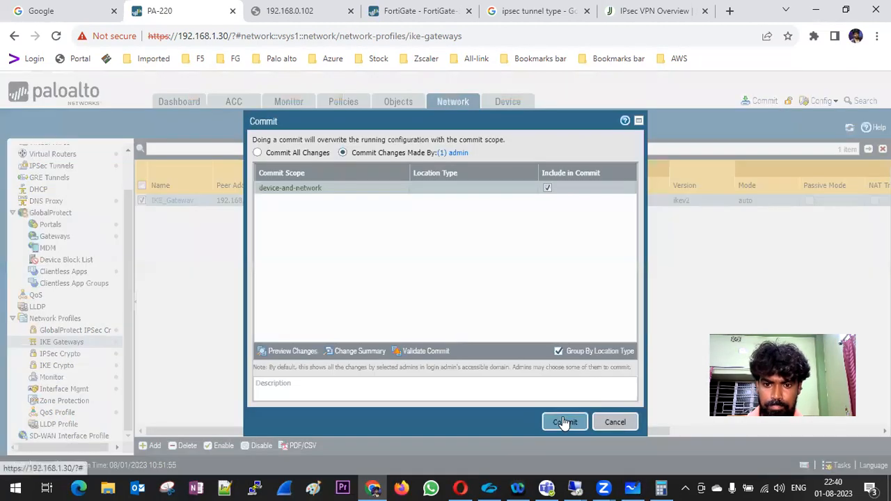
# Commit the pending configuration to the firewall and dismiss the progress window.
pyautogui.click(564, 422)
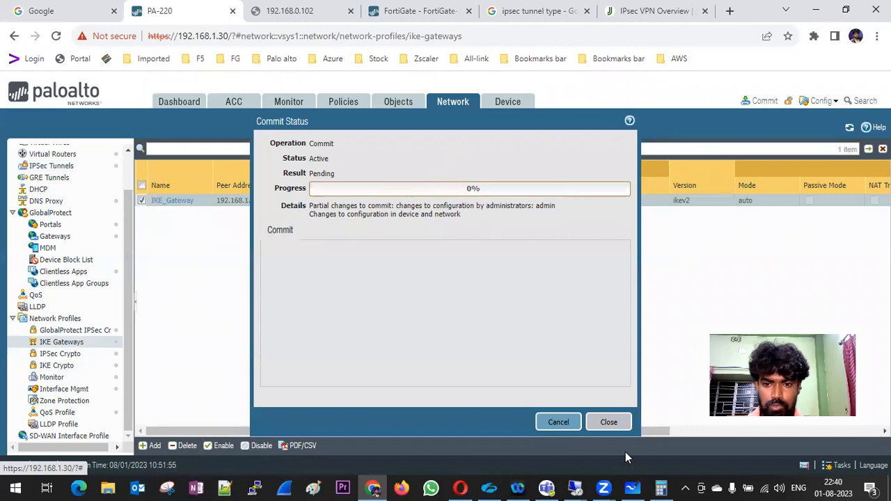
pyautogui.click(608, 422)
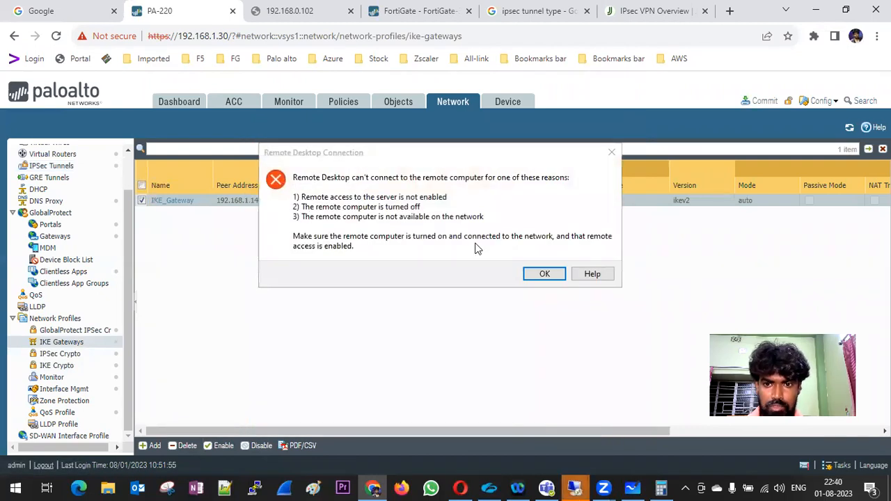
# Retry the 192.168.1.190 connection, then open PA-DMZ-WIN-10 in VMware Workstation to check its ping.
pyautogui.click(548, 274)
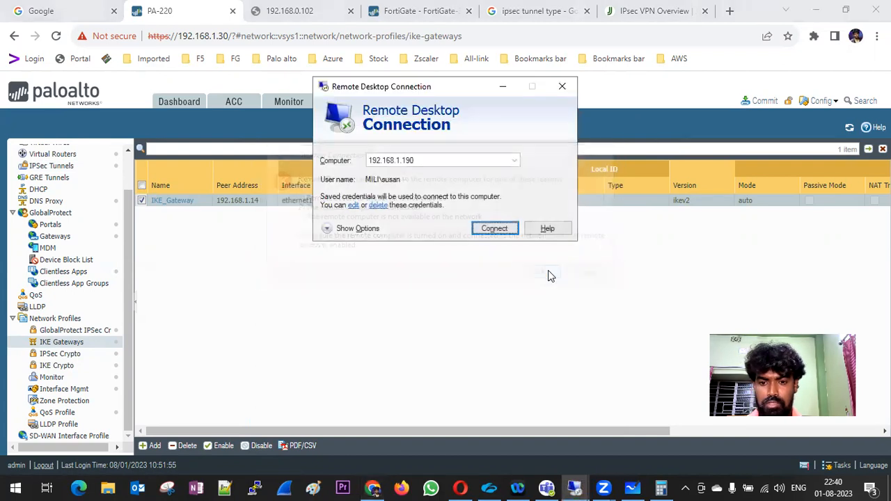
pyautogui.click(495, 232)
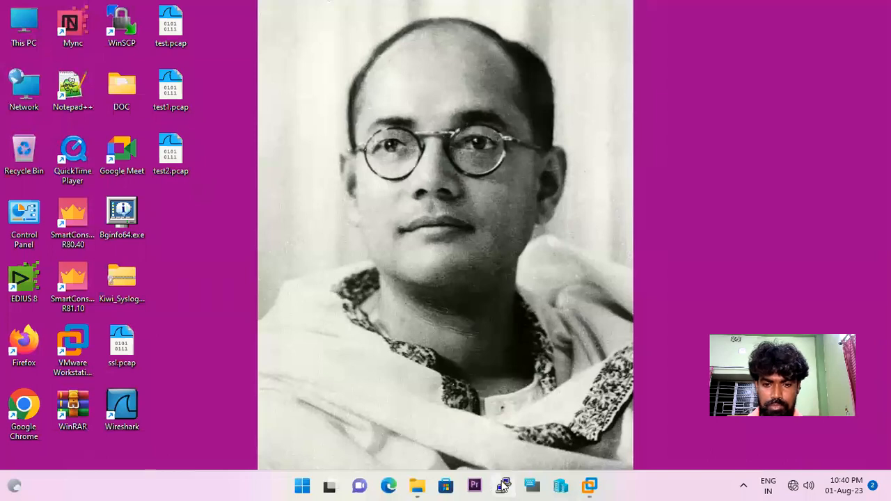
pyautogui.rightClick(589, 485)
pyautogui.click(568, 73)
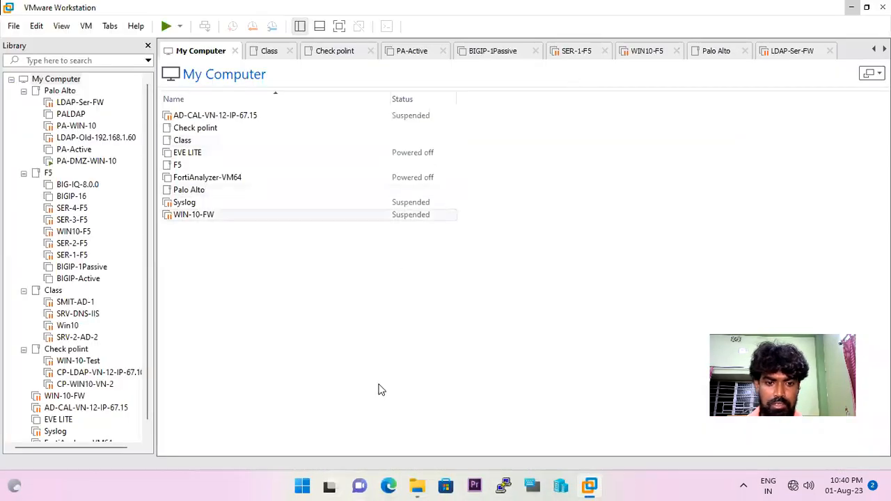
pyautogui.rightClick(584, 485)
pyautogui.rightClick(585, 485)
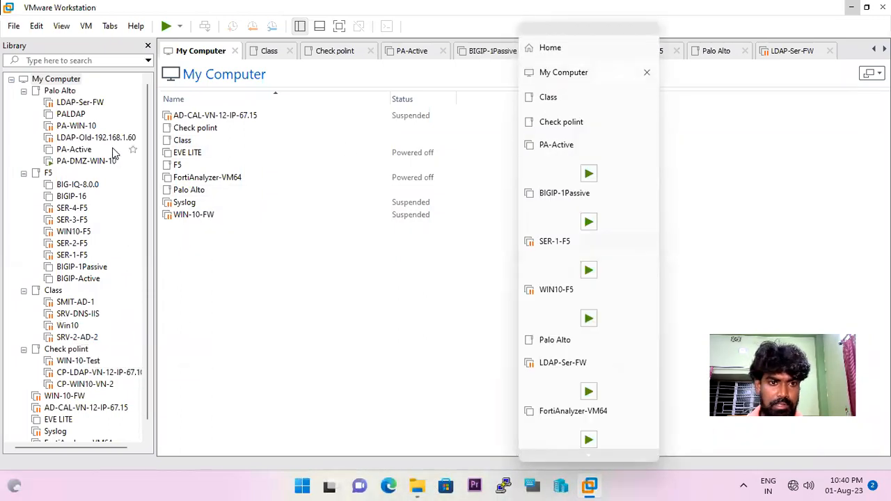
pyautogui.click(82, 161)
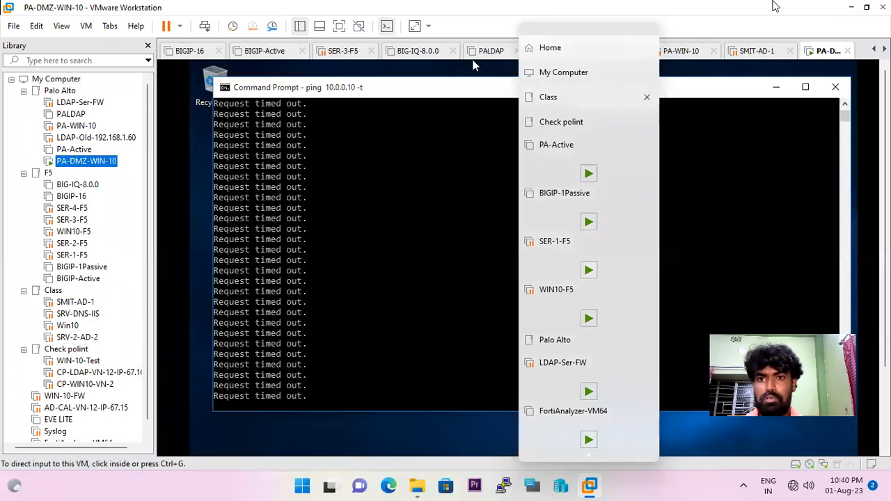
# Minimize the session and reconnect Remote Desktop to 192.168.1.190 after the failure message.
pyautogui.moveTo(608, 6)
pyautogui.click(581, 10)
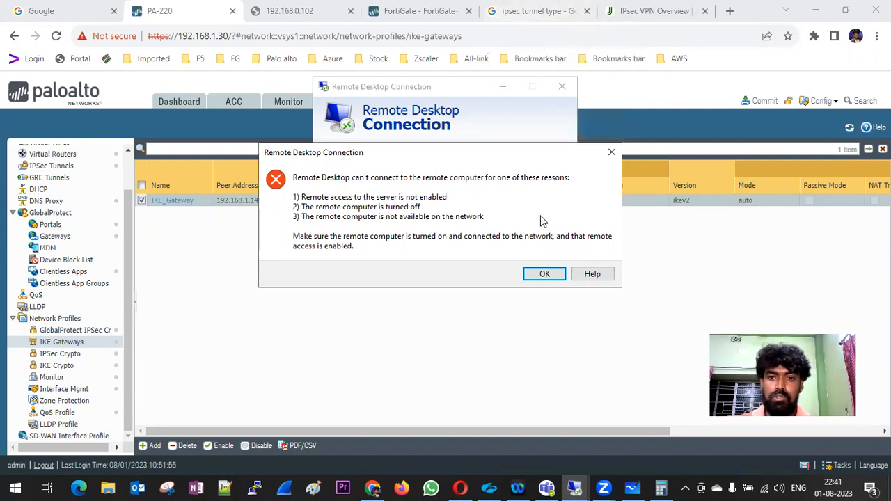
pyautogui.click(537, 275)
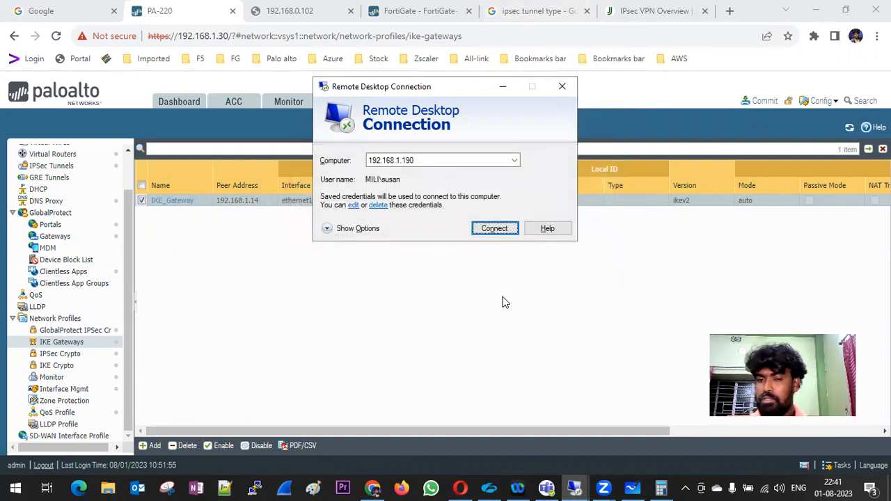
pyautogui.click(494, 229)
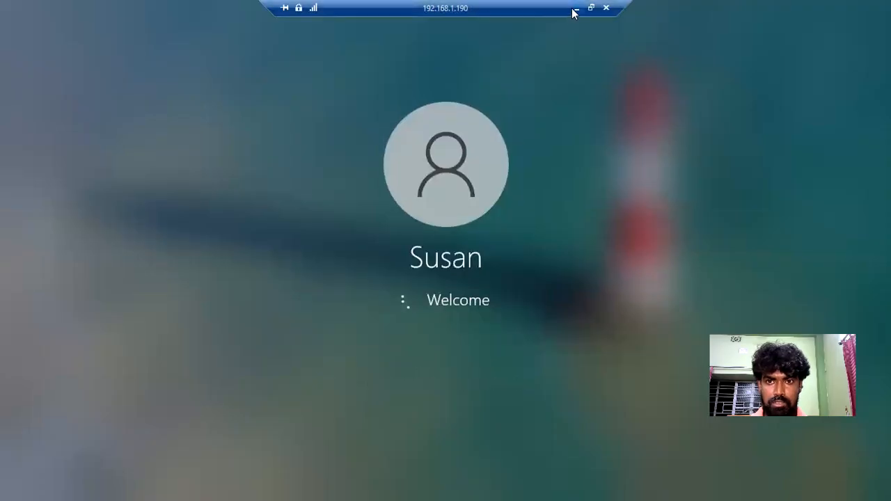
# Back in PAN-OS, review the IPSec_Tunnel settings and close them unchanged.
pyautogui.click(575, 9)
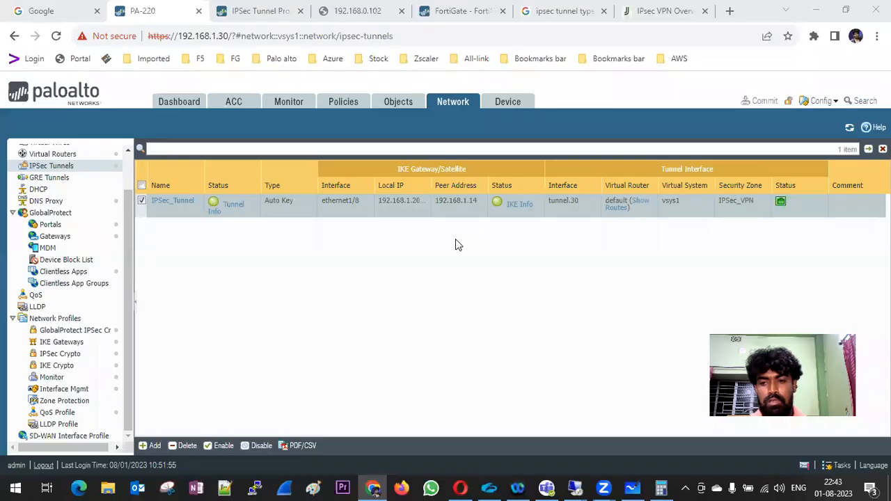
pyautogui.click(172, 200)
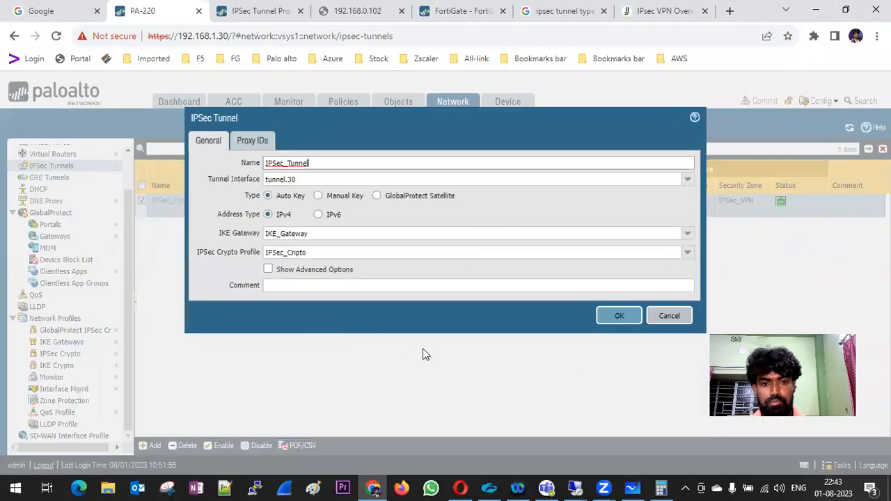
pyautogui.click(665, 318)
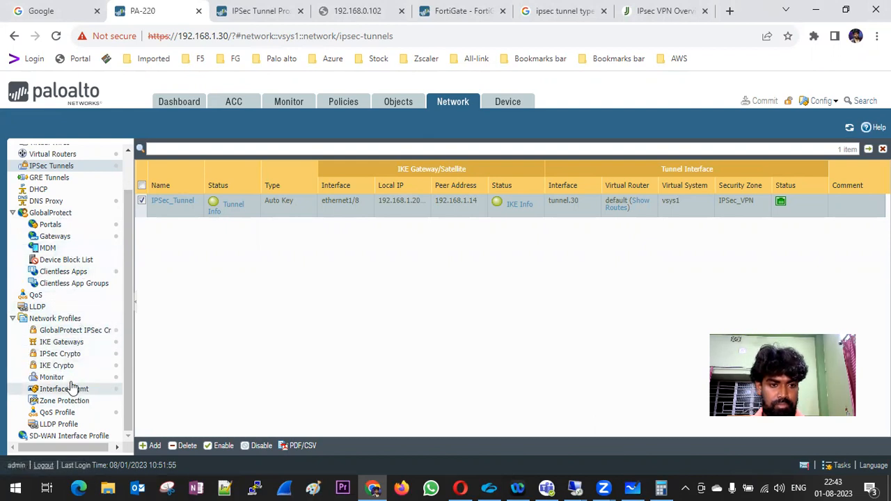
# Review IKE_Gateway unchanged, return to the IPSec Tunnels list, then bring up FortiGate.
pyautogui.click(89, 341)
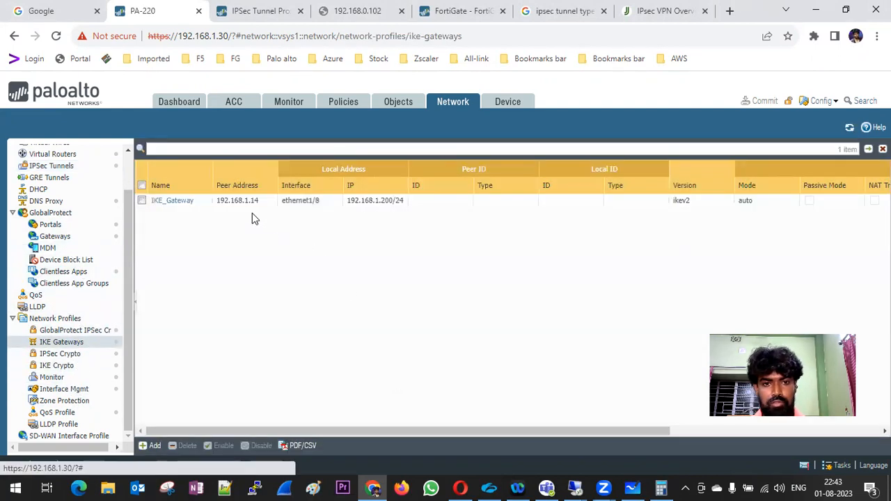
pyautogui.click(184, 202)
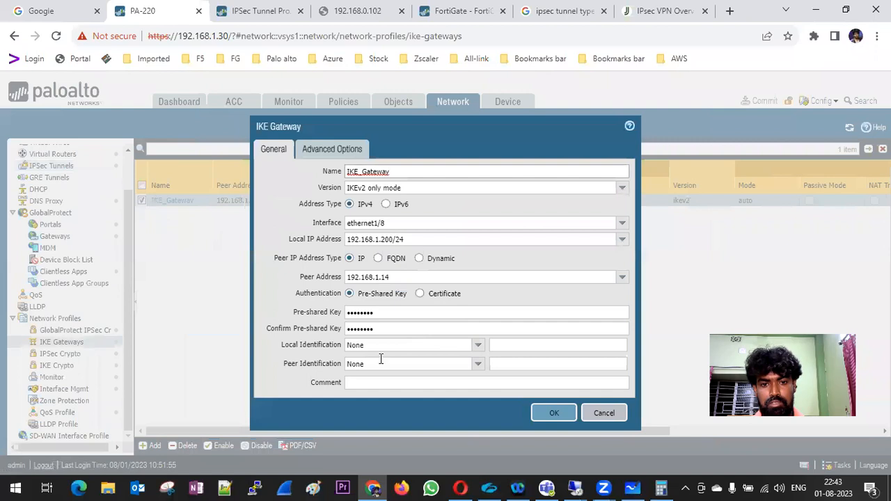
pyautogui.click(604, 414)
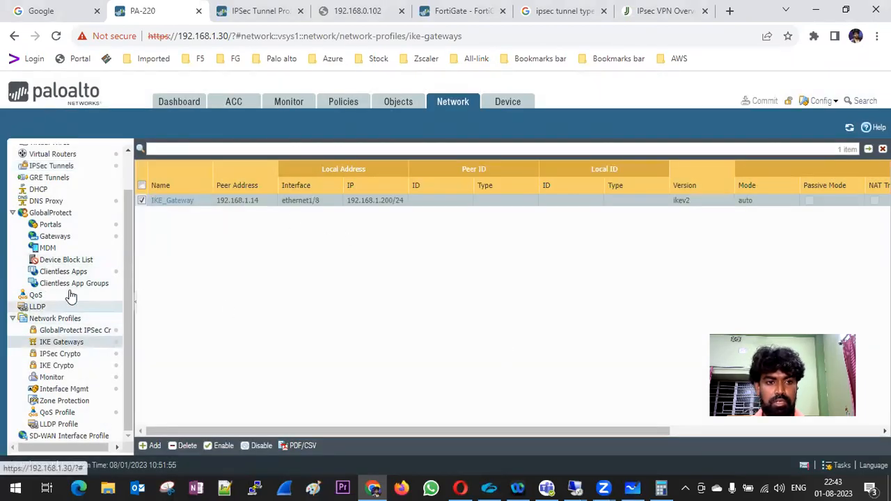
pyautogui.click(52, 166)
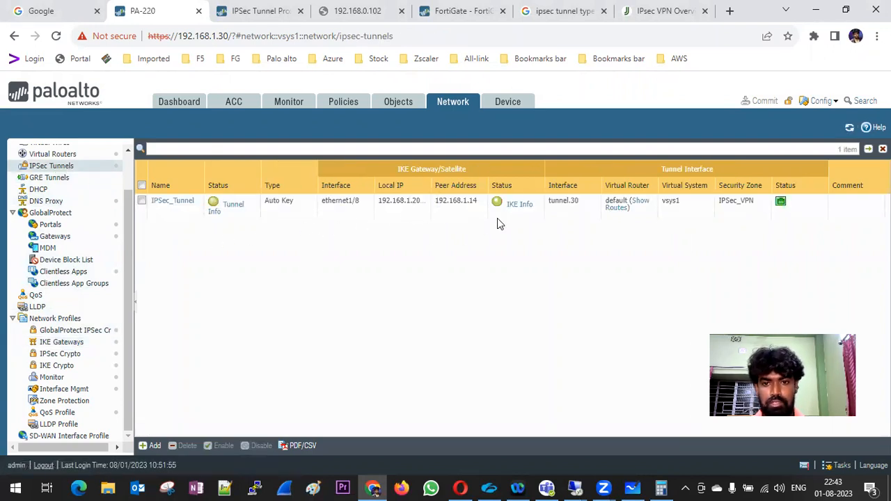
pyautogui.click(445, 12)
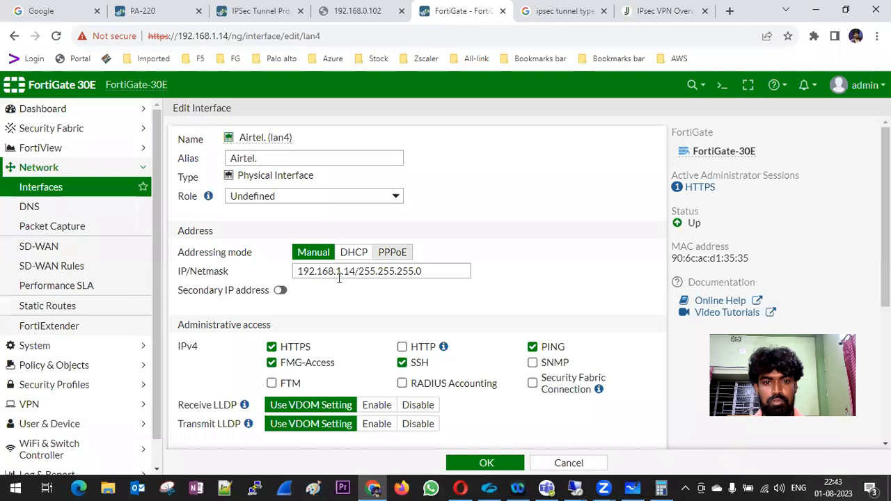
# Open FortiGate's IPsec tunnel monitor, then bring the DMZ machine's remote session forward.
pyautogui.click(78, 190)
pyautogui.scroll(-1, 110, 284)
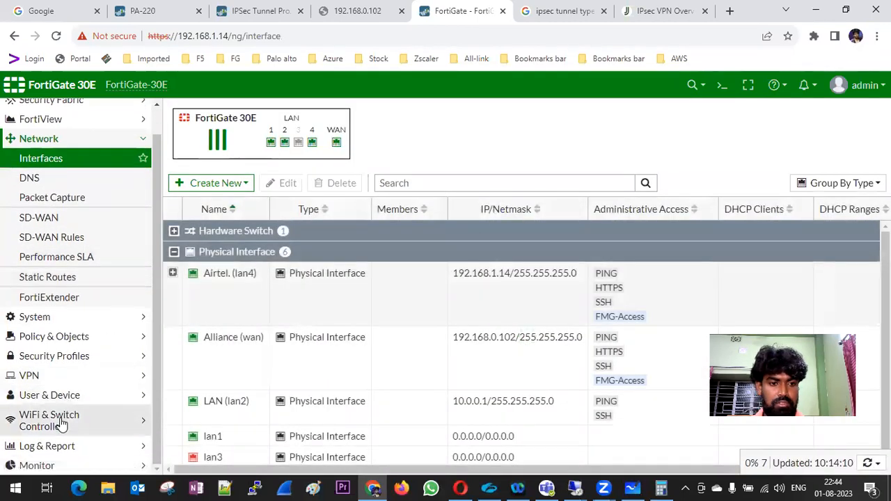
pyautogui.click(60, 464)
pyautogui.scroll(-2, 61, 313)
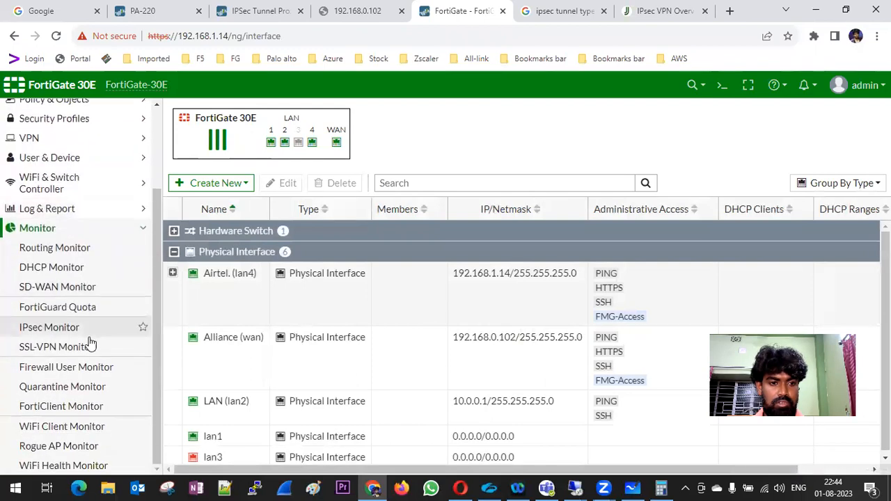
pyautogui.click(62, 333)
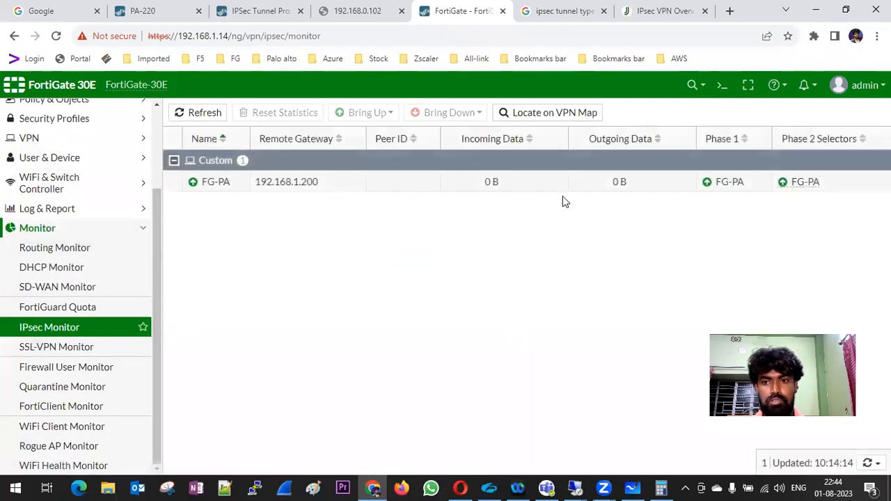
pyautogui.click(575, 487)
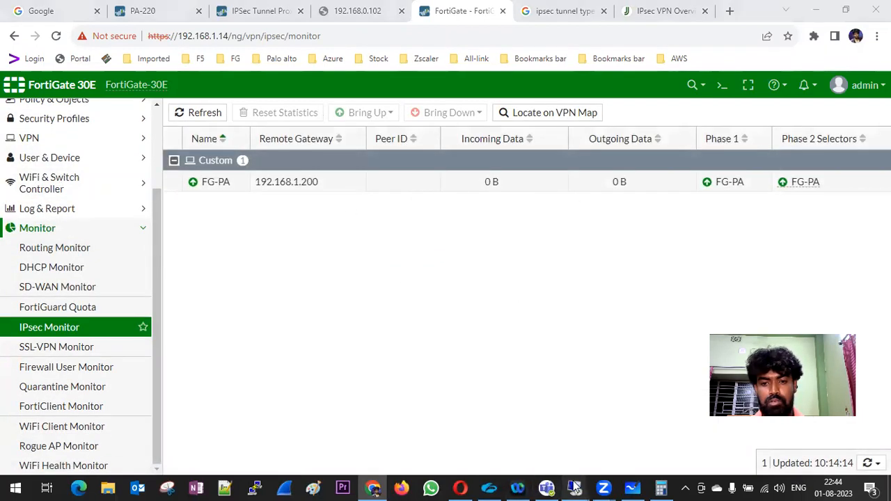
pyautogui.click(507, 432)
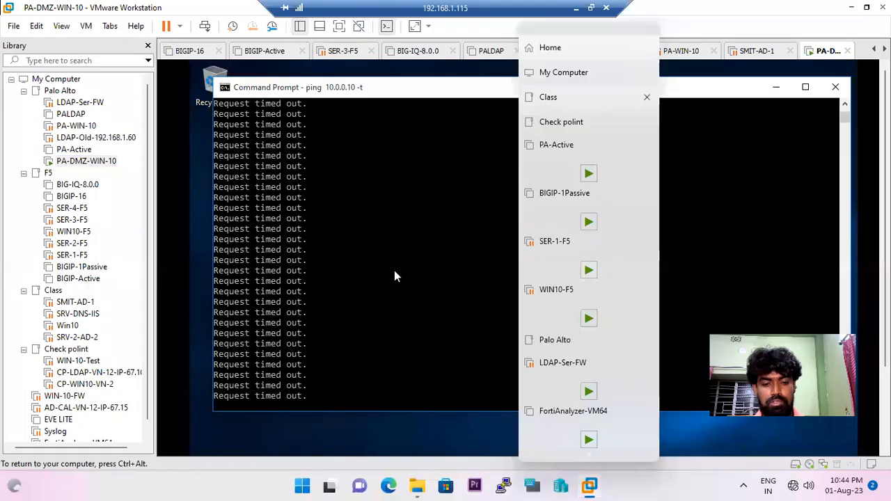
# Restart the continuous ping to 10.0.0.10 in the DMZ guest, then minimize the session.
pyautogui.hotkey('ctrl', 'c')
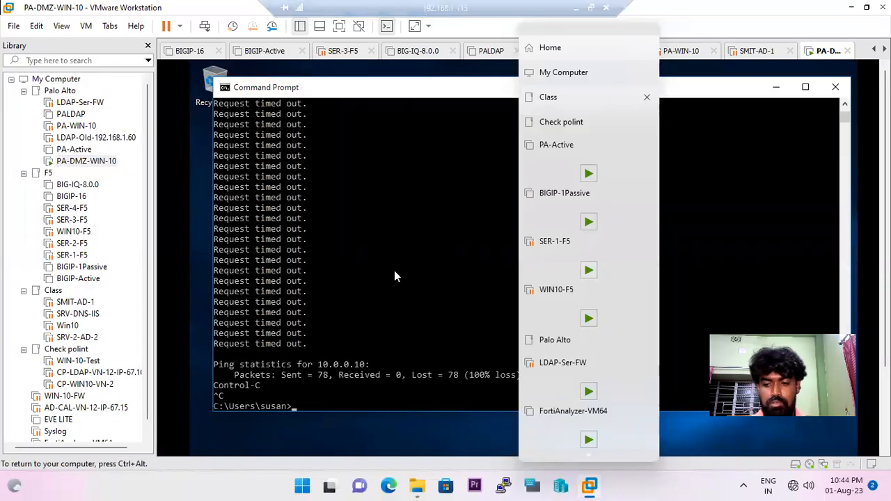
pyautogui.press('Up')
pyautogui.press('Return')
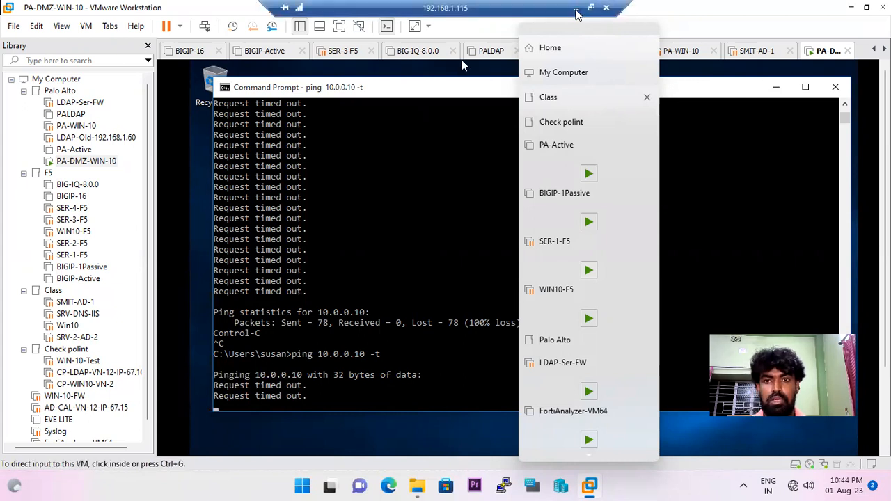
pyautogui.click(576, 10)
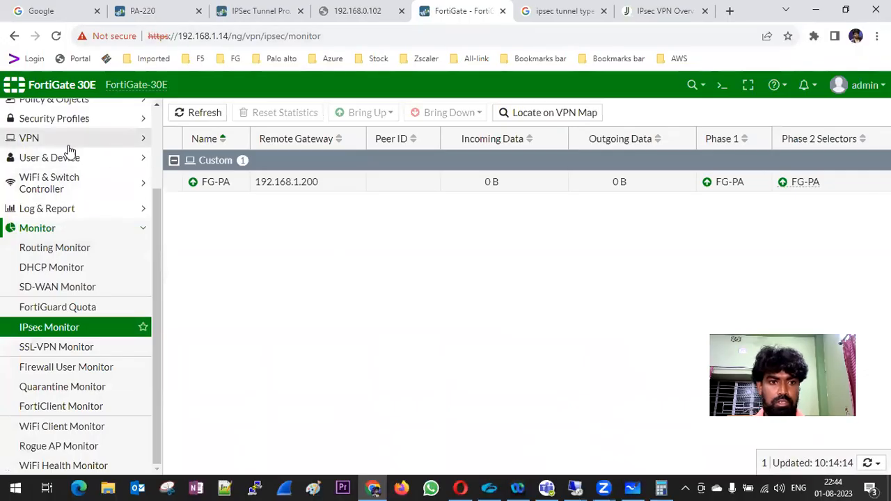
# Clear the PA-220 traffic log filter, revealing DMZ pings to 10.0.0.10 denied by interzone-default.
pyautogui.click(143, 12)
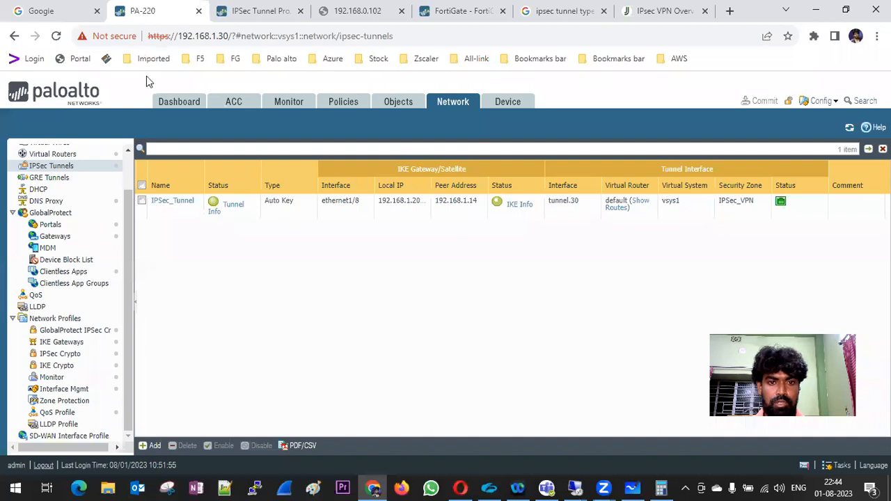
pyautogui.click(292, 104)
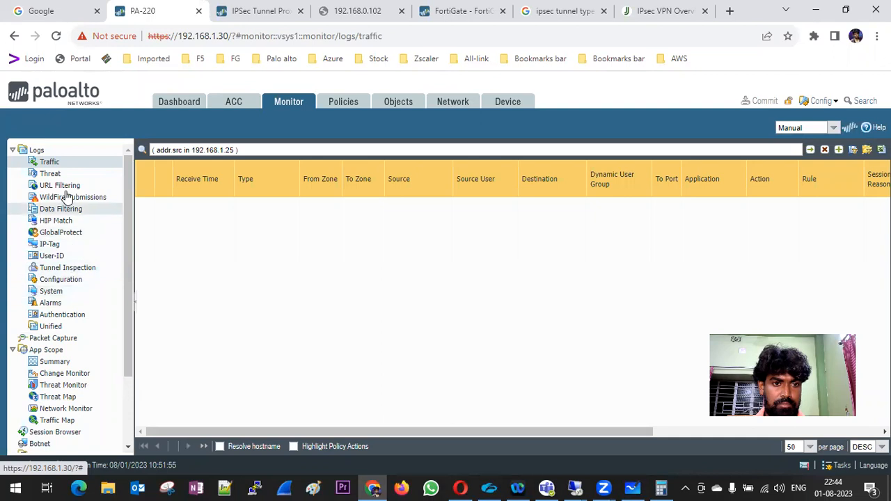
pyautogui.click(55, 164)
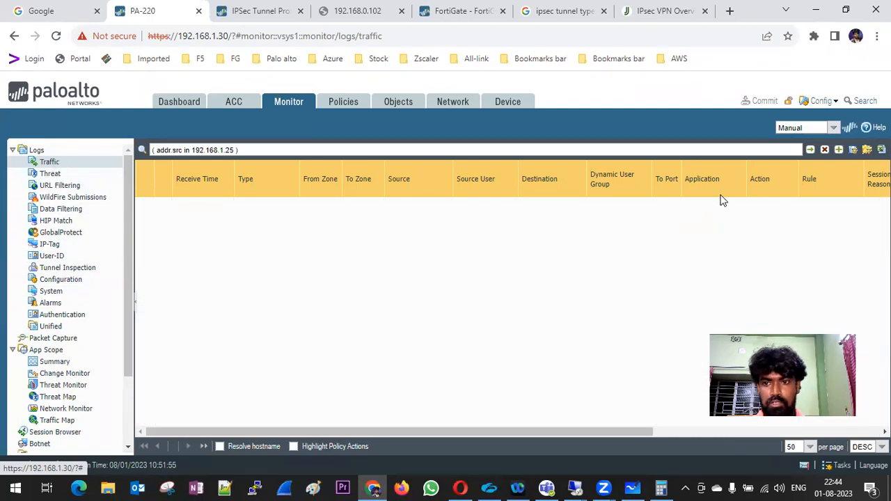
pyautogui.click(824, 149)
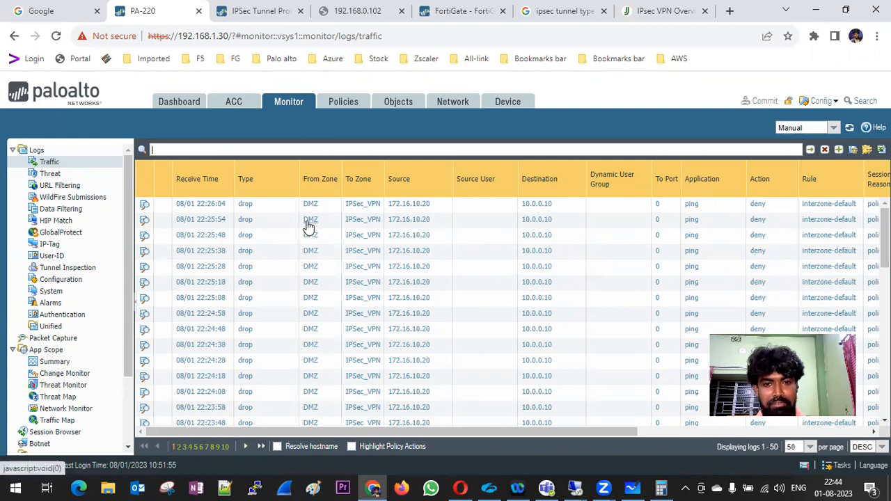
pyautogui.click(351, 108)
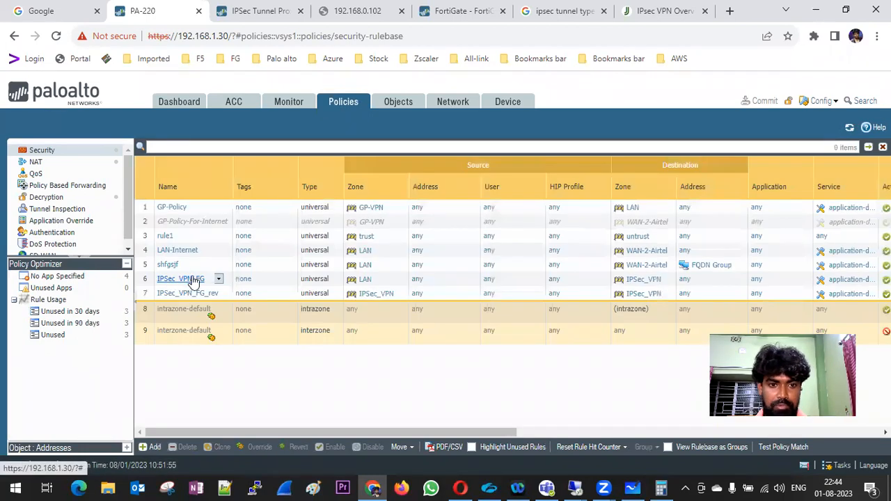
# Change the IPSec_VPN_FG rule's source zone from LAN to DMZ.
pyautogui.click(193, 280)
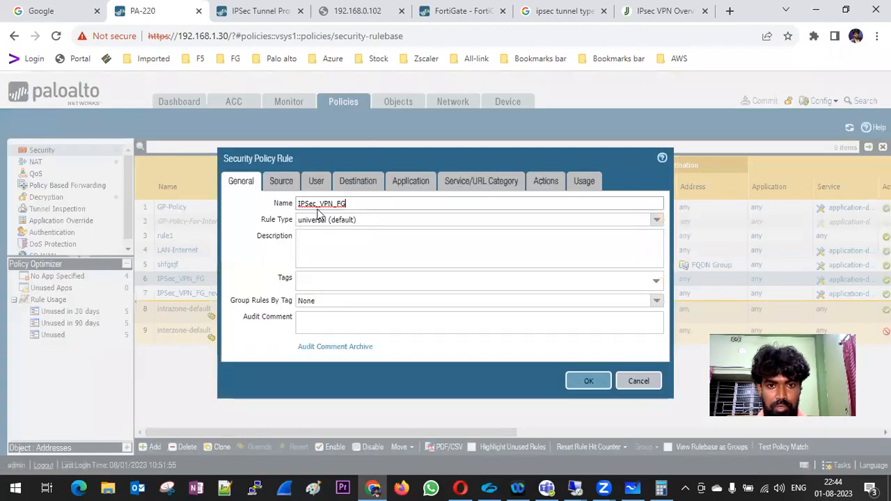
pyautogui.click(286, 182)
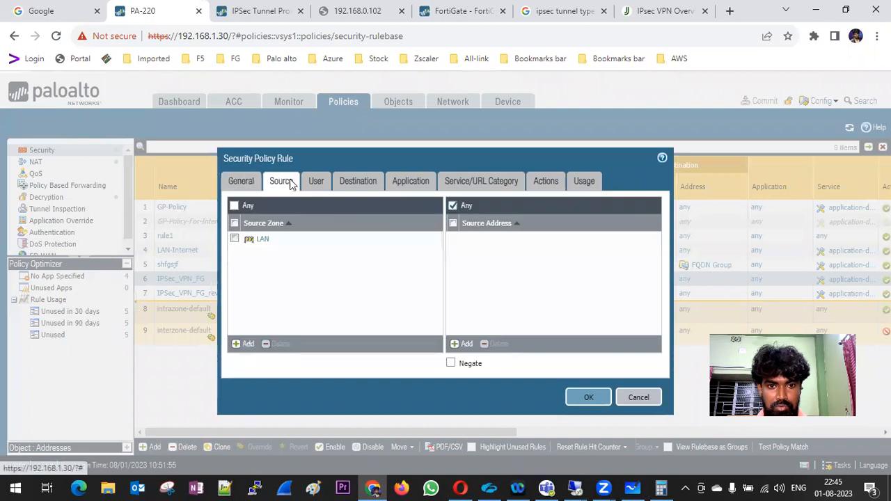
pyautogui.click(235, 239)
pyautogui.click(273, 345)
pyautogui.click(248, 346)
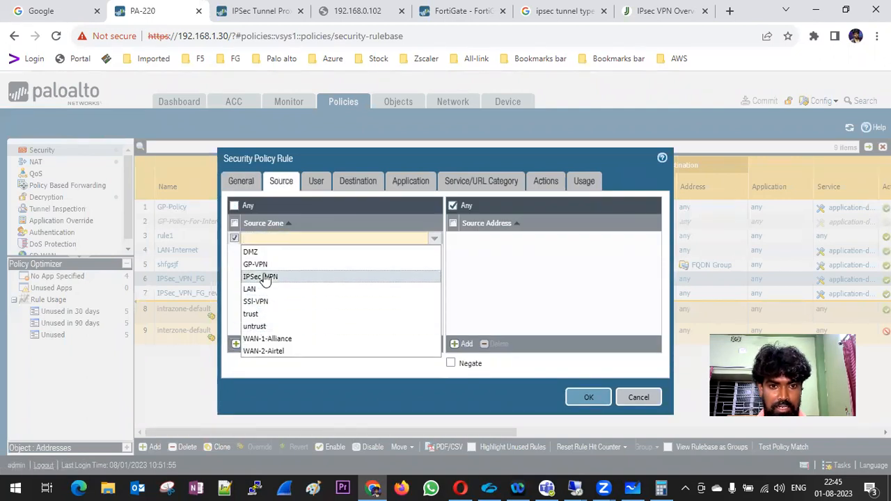
pyautogui.click(267, 254)
pyautogui.click(586, 397)
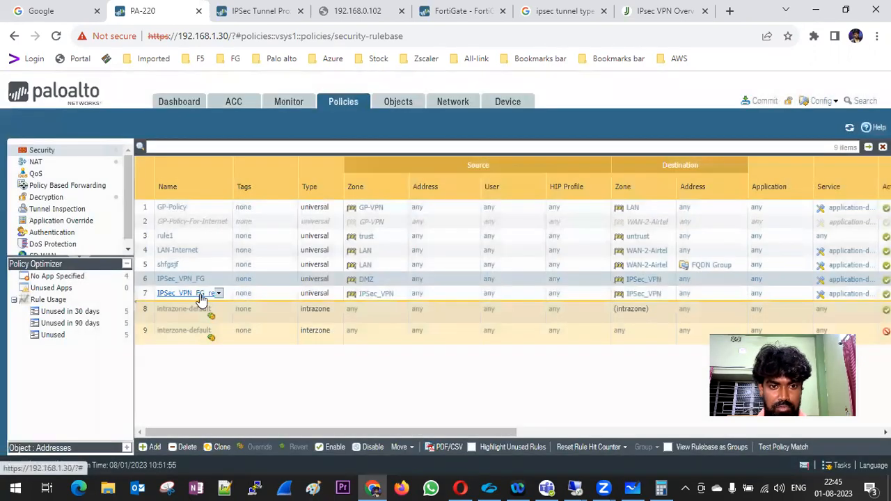
# Inspect the IPSec_VPN_FG_rev rule's source and destination settings without saving.
pyautogui.click(199, 294)
pyautogui.click(282, 182)
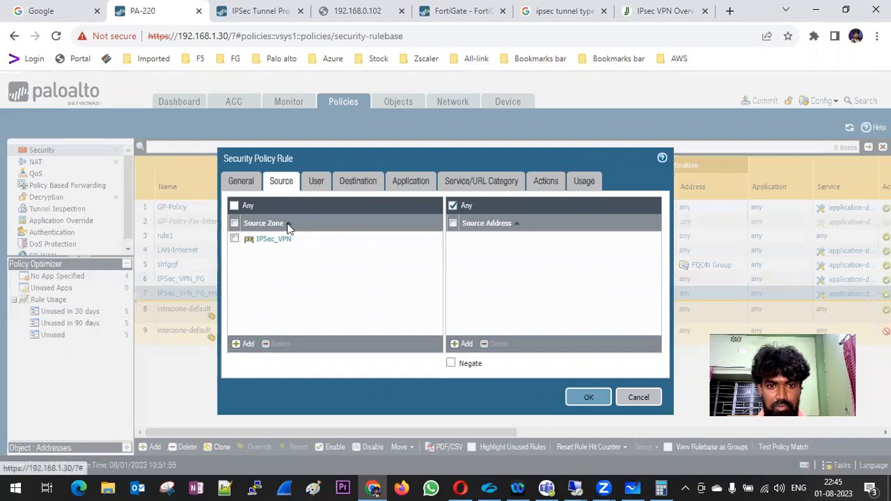
pyautogui.click(358, 181)
pyautogui.click(282, 182)
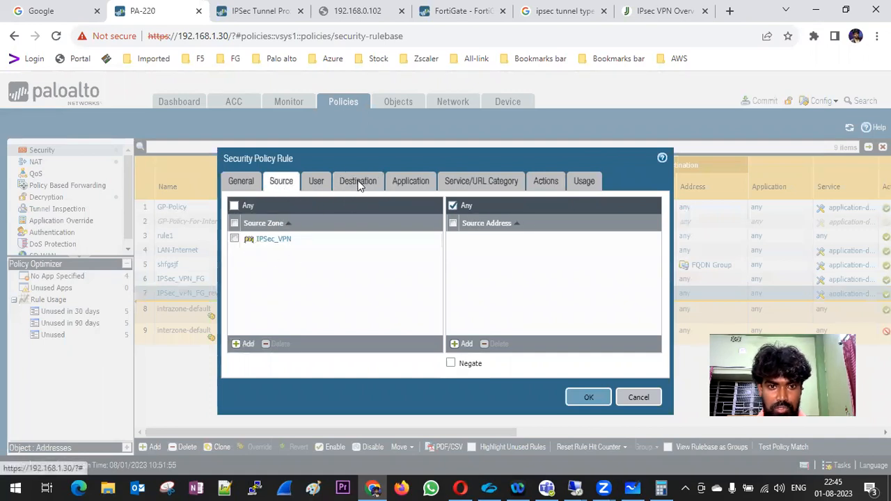
pyautogui.click(358, 183)
pyautogui.click(286, 183)
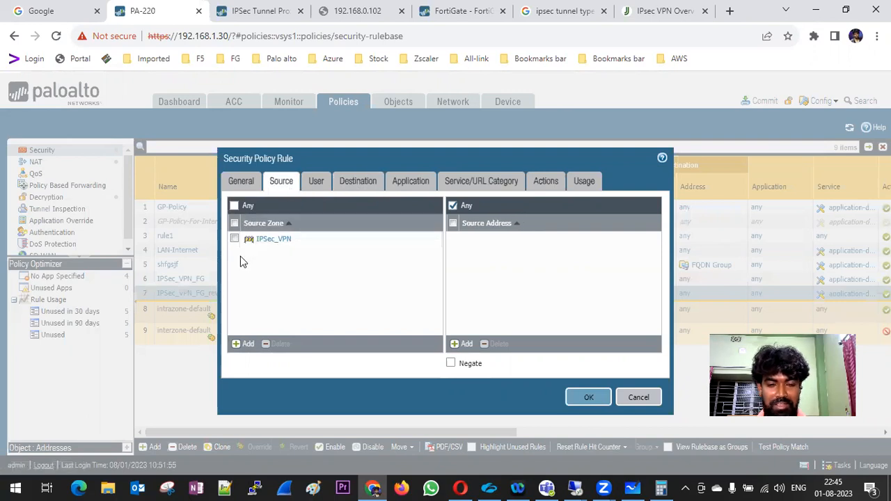
pyautogui.click(637, 397)
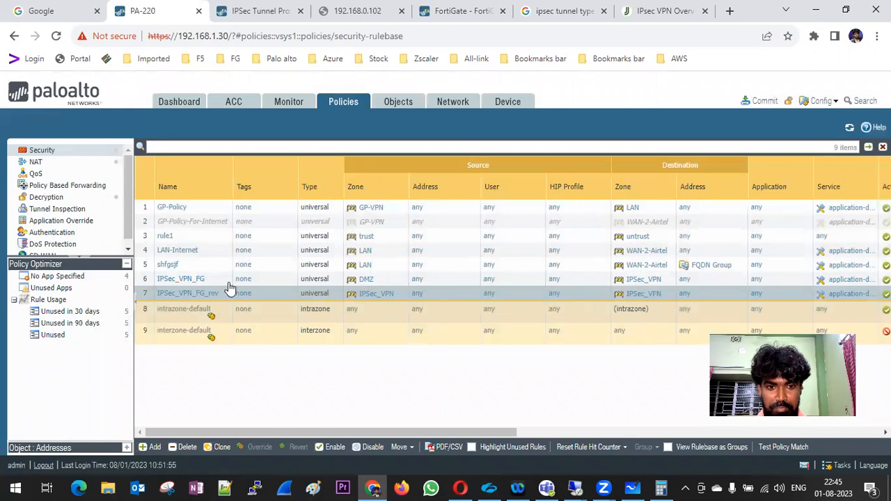
# Change IPSec_VPN_FG_rev's destination zone from IPSec_VPN to DMZ and commit the policy changes.
pyautogui.click(179, 298)
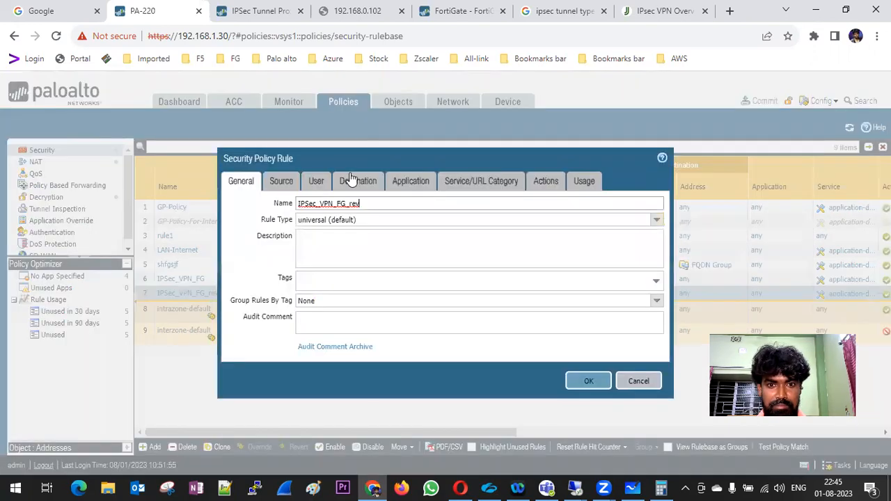
pyautogui.click(353, 183)
pyautogui.click(252, 241)
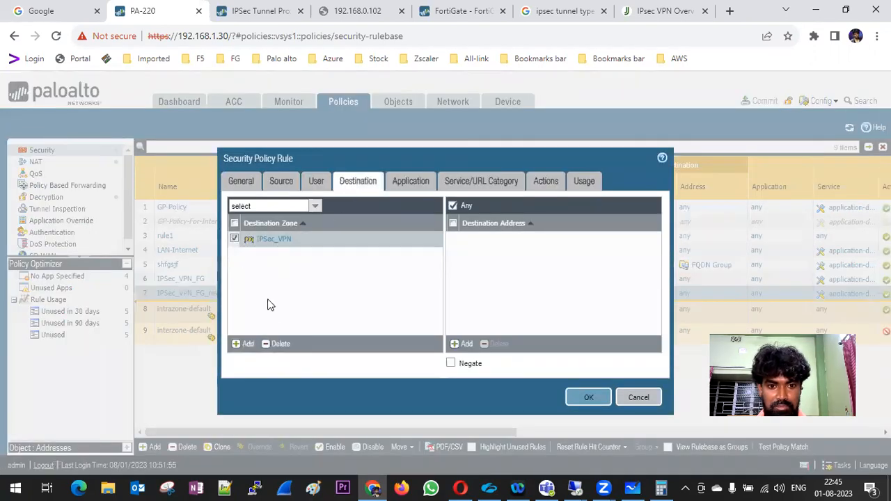
pyautogui.click(278, 345)
pyautogui.click(243, 344)
pyautogui.click(252, 250)
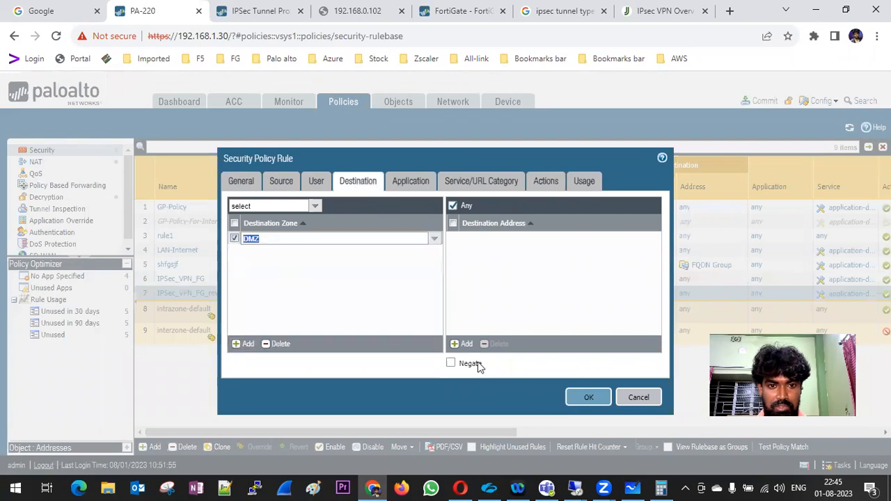
pyautogui.click(587, 397)
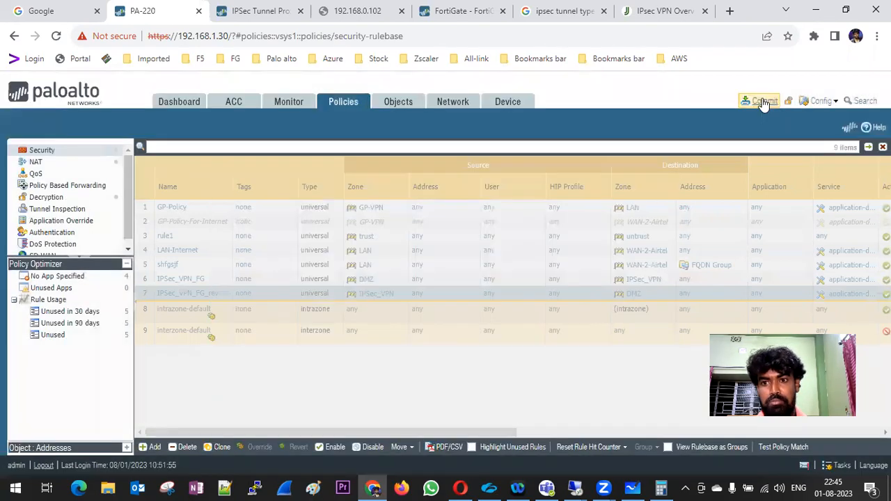
pyautogui.click(764, 102)
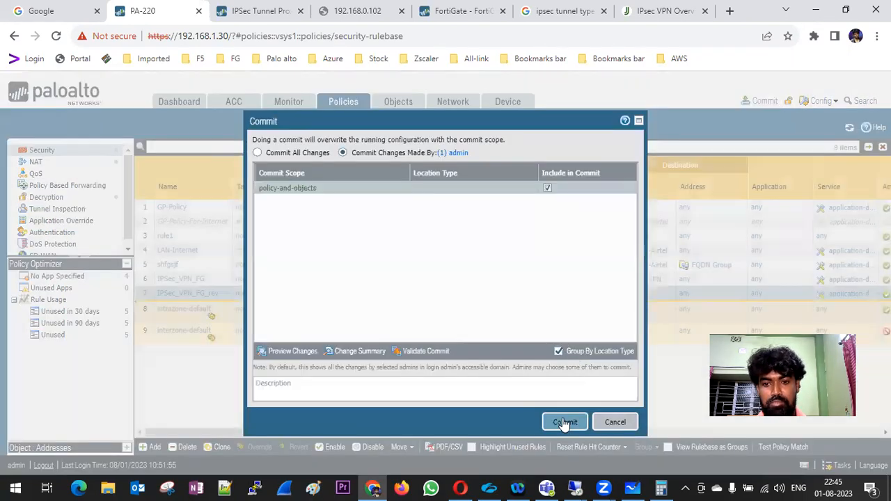
pyautogui.click(564, 422)
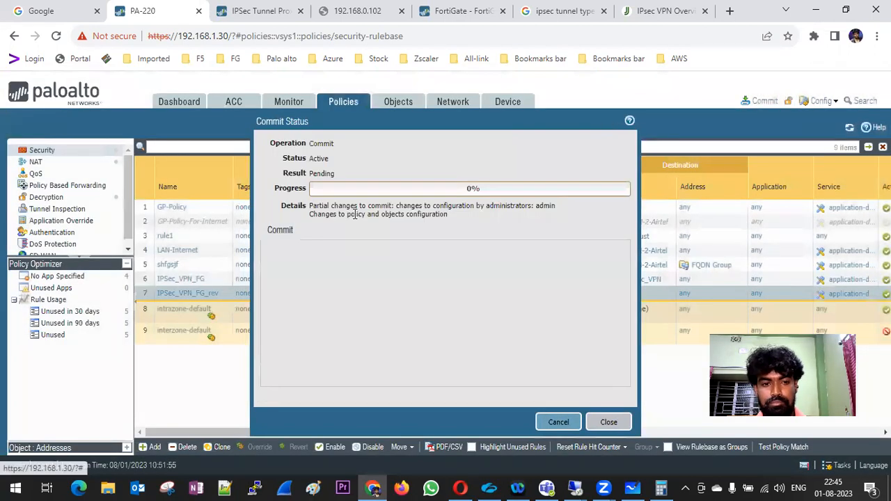
pyautogui.click(456, 10)
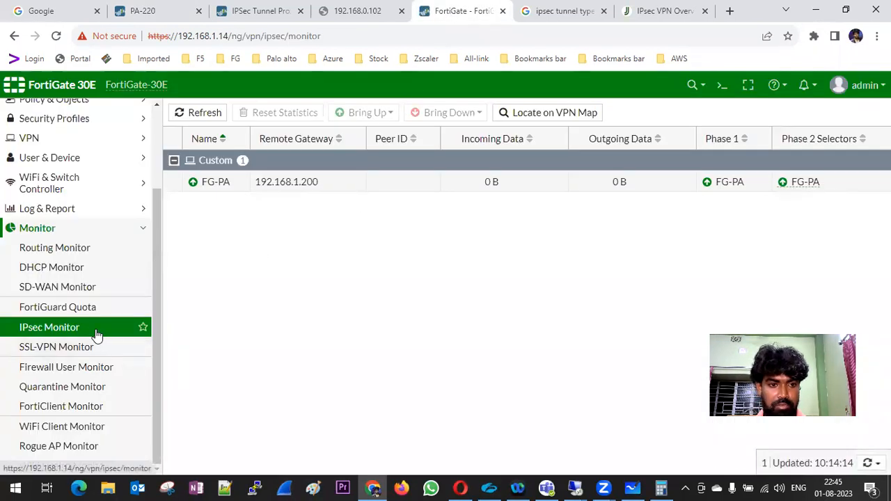
# Browse FortiGate's forward, local and sniffer traffic logs, reading from memory.
pyautogui.click(50, 229)
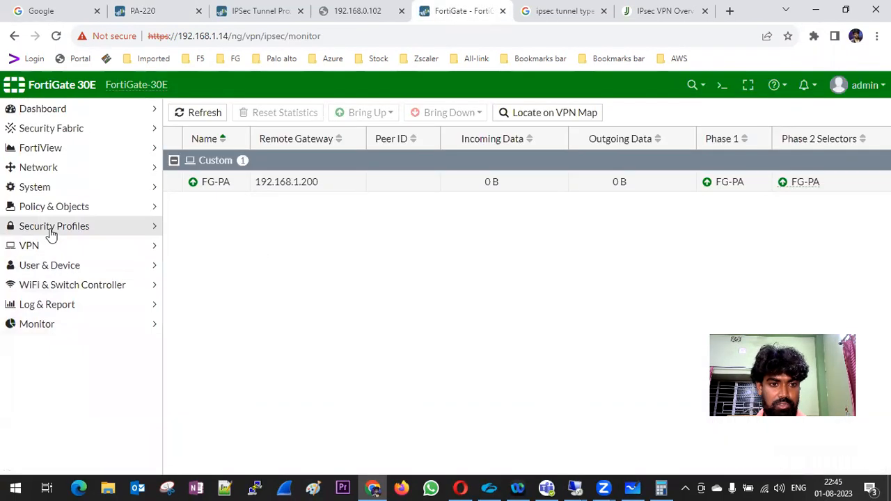
pyautogui.click(50, 307)
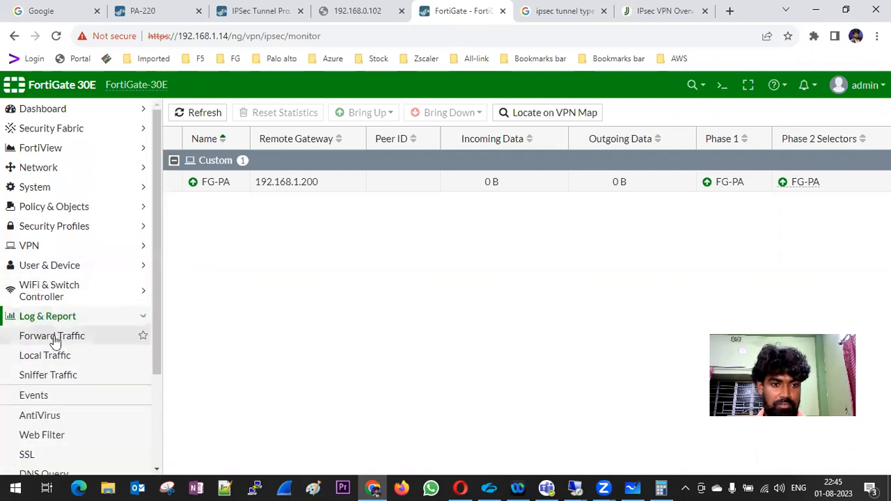
pyautogui.click(56, 337)
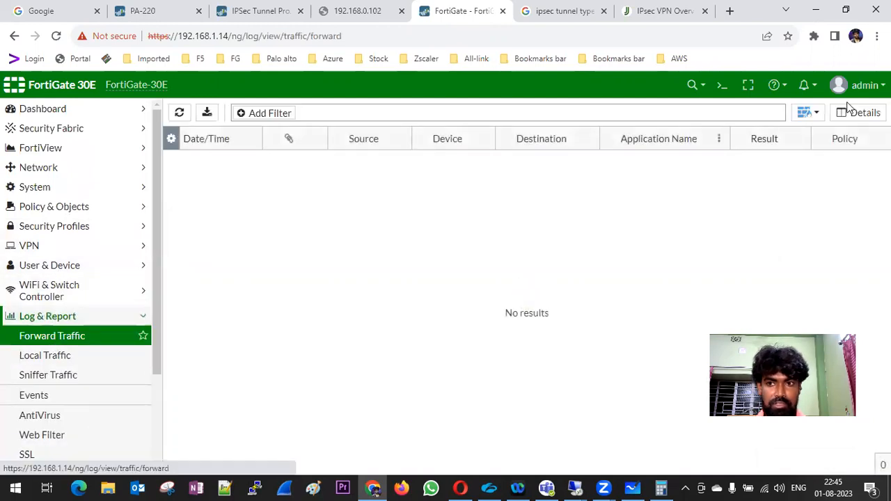
pyautogui.click(819, 115)
pyautogui.click(827, 131)
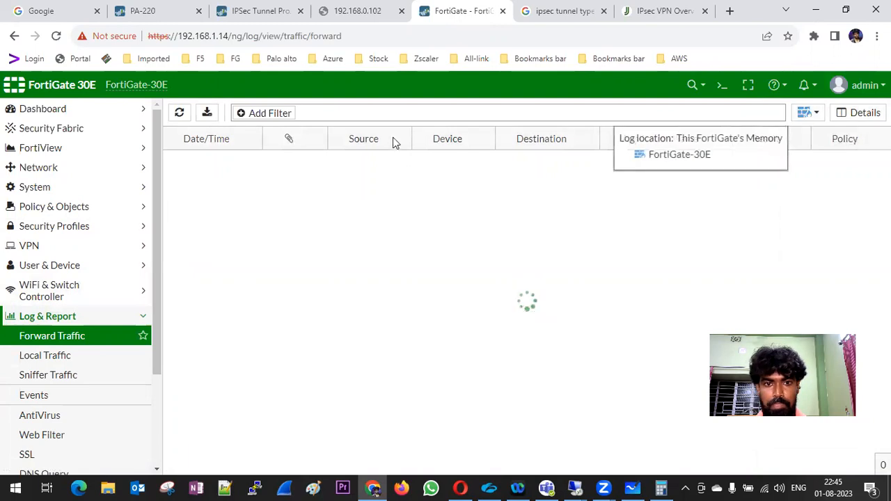
pyautogui.scroll(-2, 61, 273)
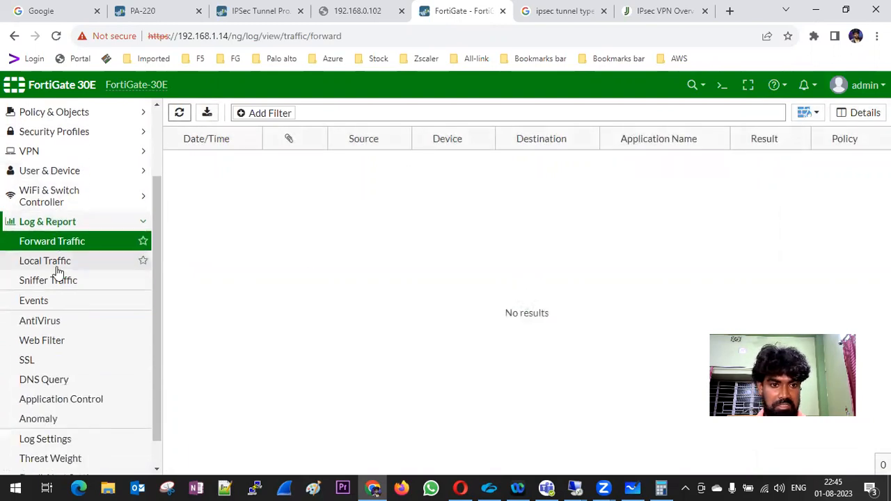
pyautogui.click(89, 237)
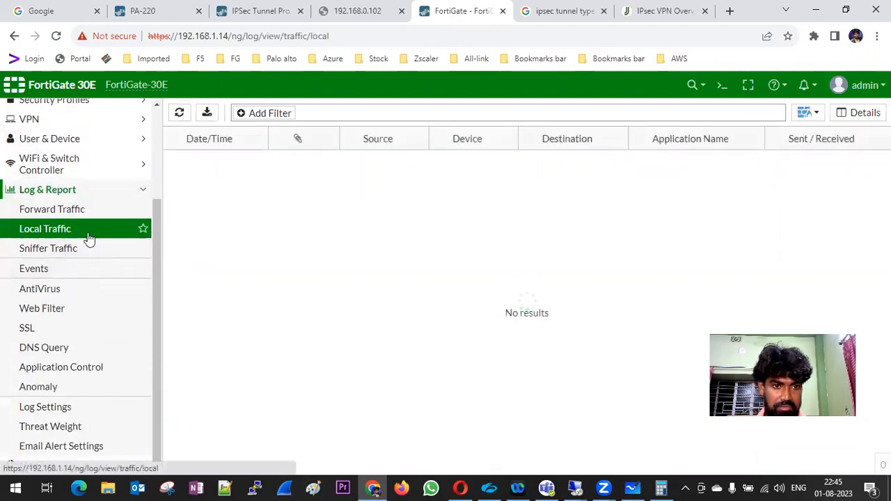
pyautogui.click(94, 251)
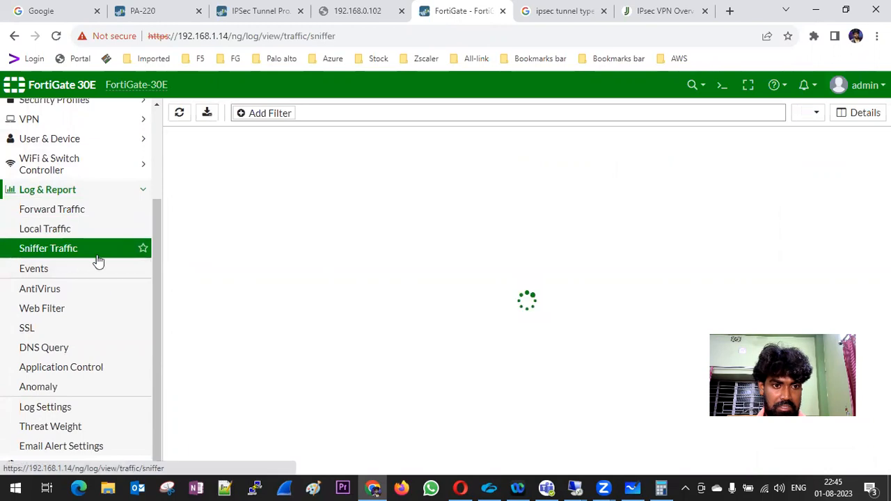
pyautogui.click(148, 194)
# Check the FG-PA tunnel in the IPsec Monitor, then return to the PA-220 page.
pyautogui.click(70, 327)
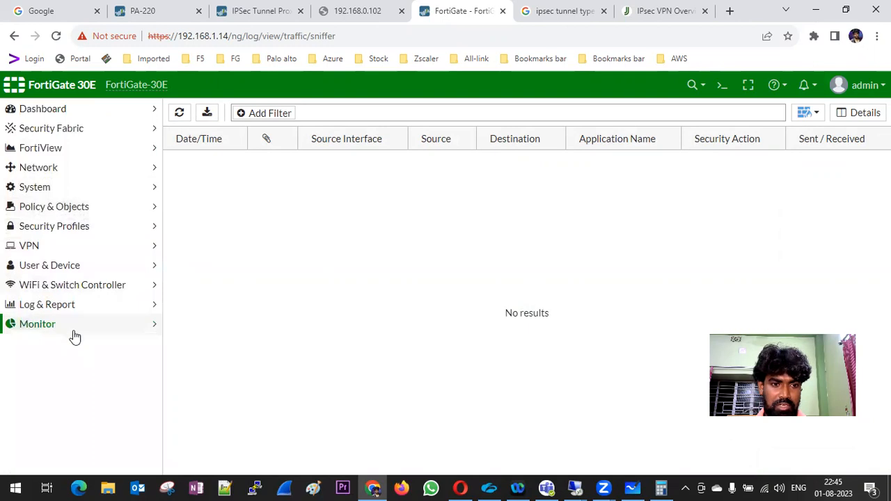
pyautogui.scroll(-2, 59, 363)
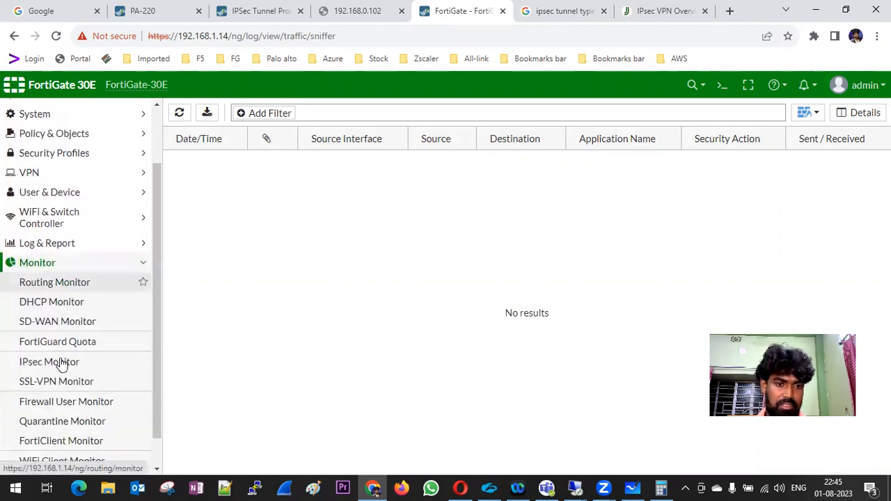
pyautogui.click(82, 330)
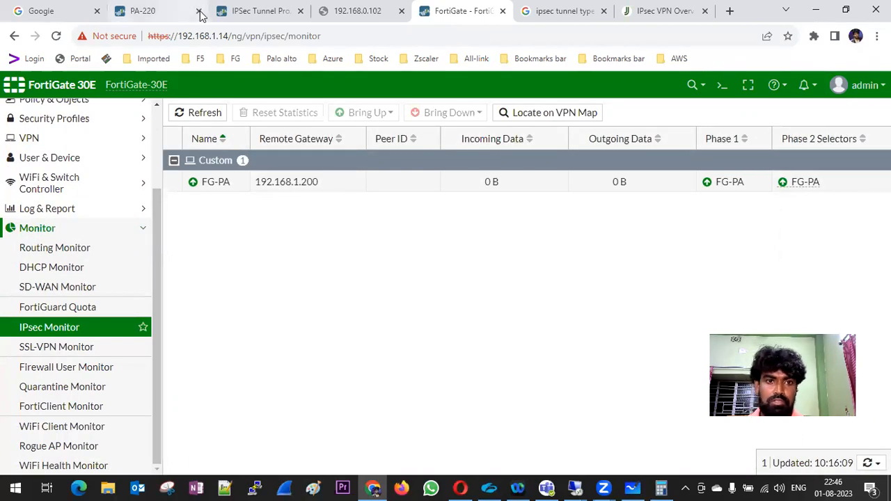
pyautogui.click(154, 17)
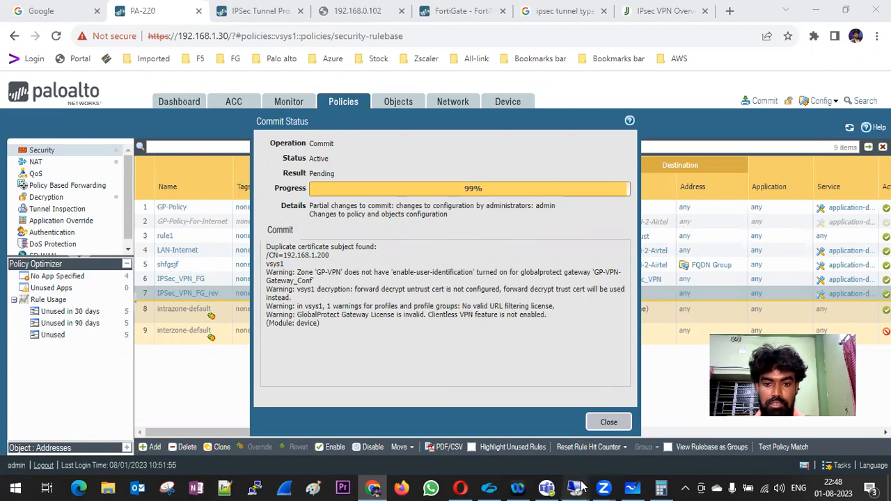
# Switch between the VMware remote session and the local PAN-OS commit page, then open the other session.
pyautogui.moveTo(579, 486)
pyautogui.click(498, 424)
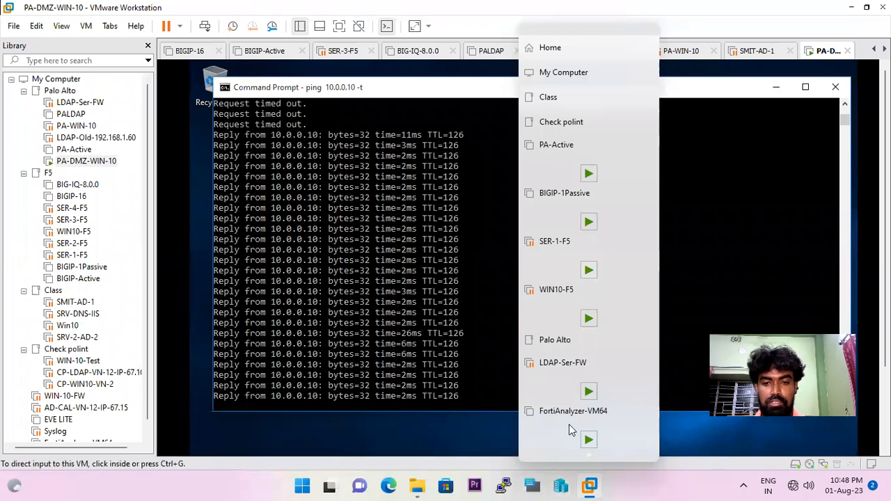
pyautogui.moveTo(659, 2)
pyautogui.click(575, 13)
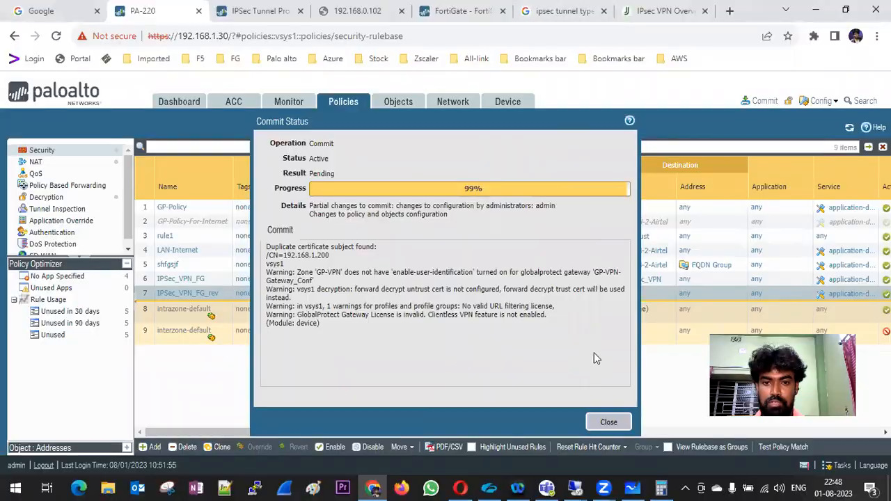
pyautogui.moveTo(583, 487)
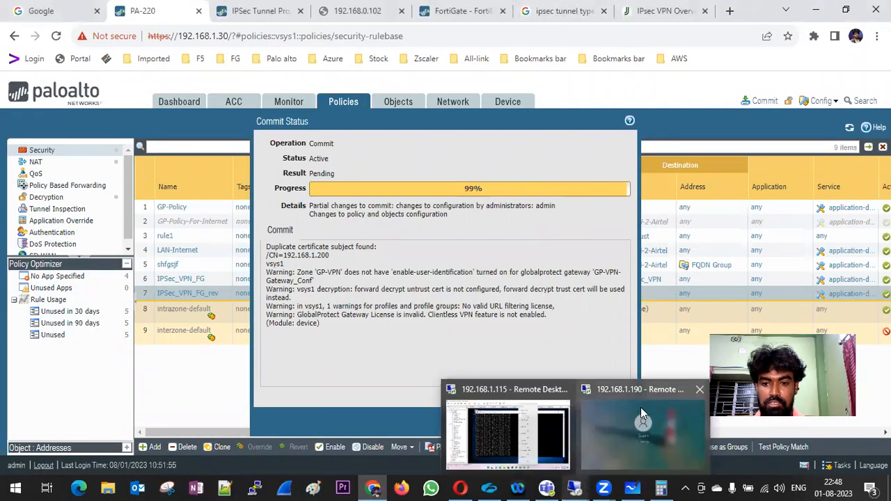
pyautogui.click(640, 407)
# Restart the continuous ping in the guest console, now getting replies, and restore the VMware session.
pyautogui.click(131, 83)
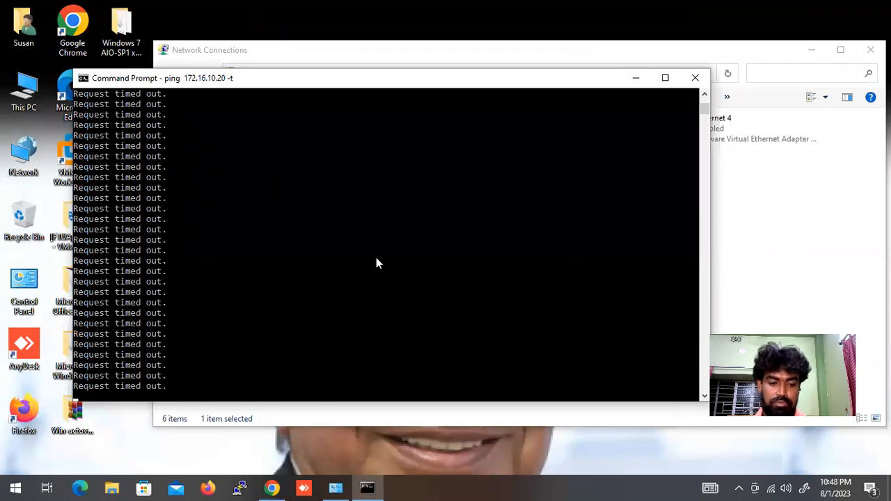
pyautogui.hotkey('ctrl', 'c')
pyautogui.press('Up')
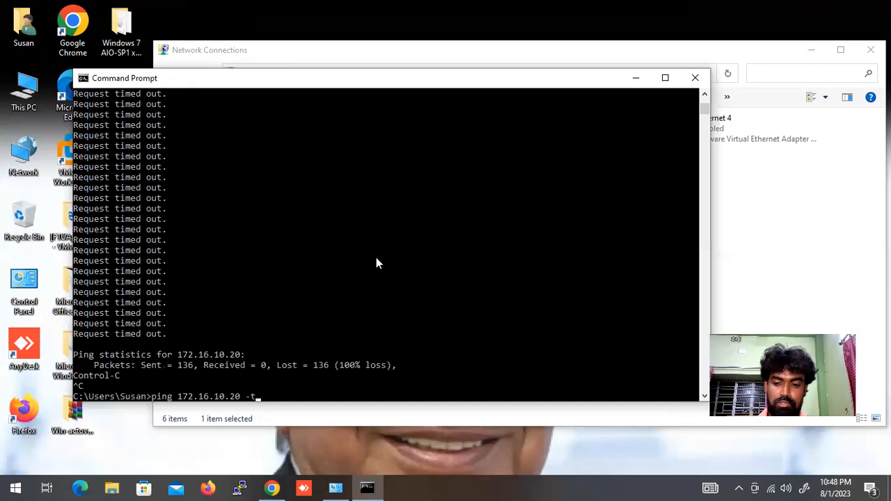
pyautogui.press('Return')
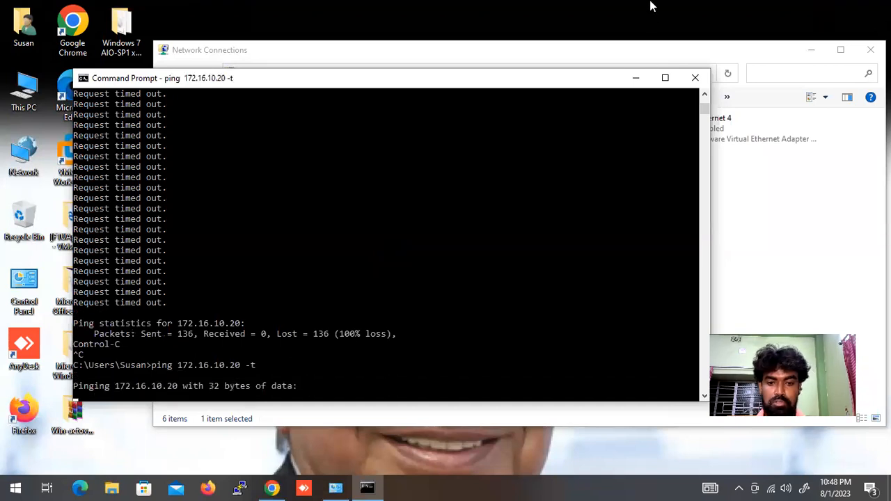
pyautogui.moveTo(650, 5)
pyautogui.click(576, 8)
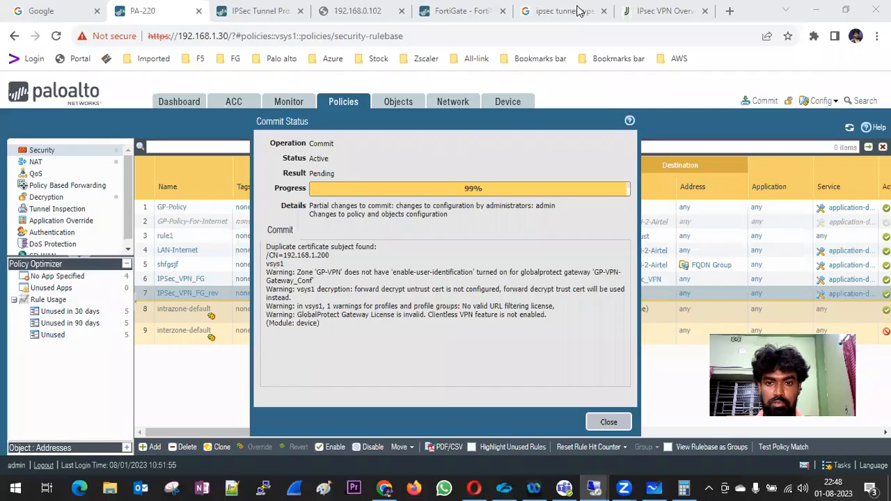
pyautogui.moveTo(572, 487)
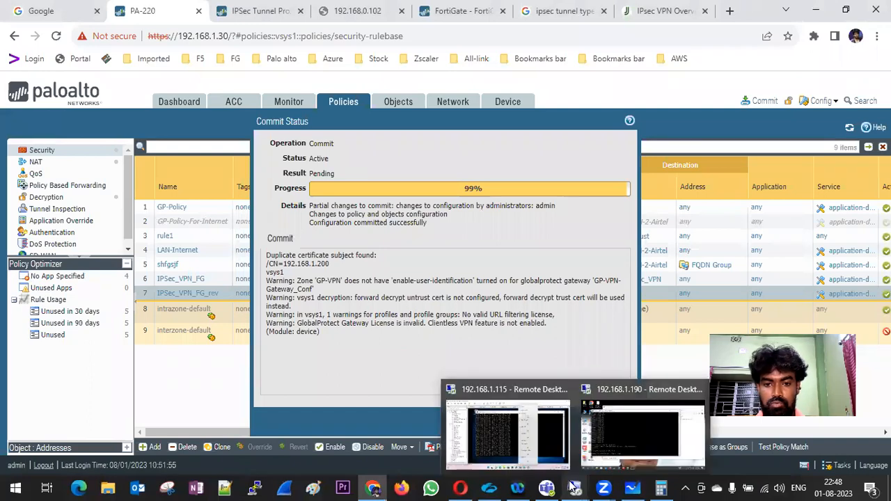
pyautogui.click(522, 410)
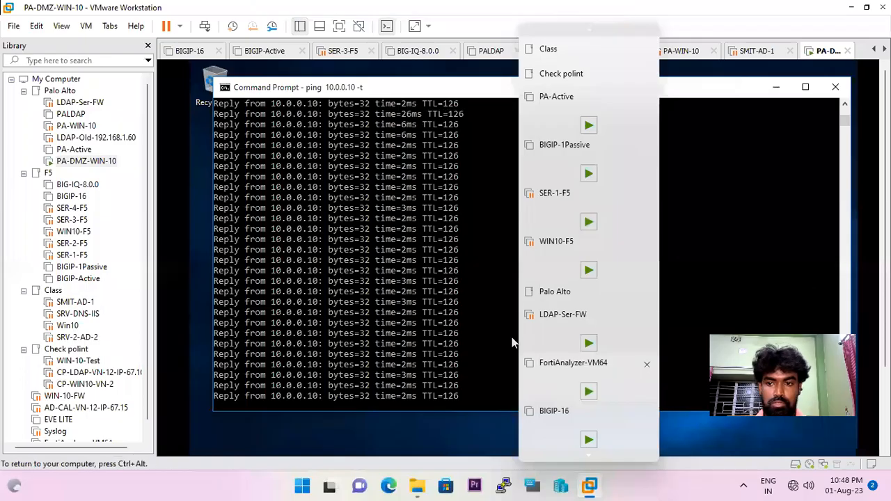
# Open the PA-DMZ-WIN-10 virtual machine and stop its running ping.
pyautogui.click(806, 178)
pyautogui.click(832, 188)
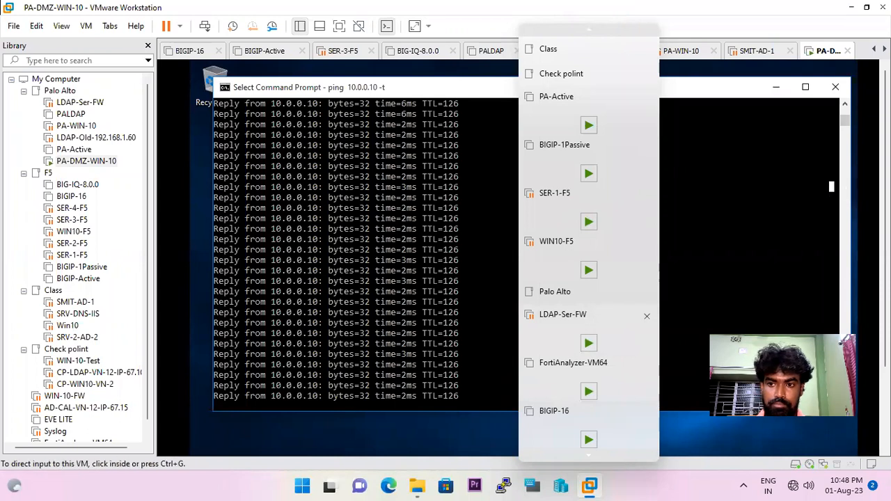
pyautogui.click(543, 77)
pyautogui.click(90, 161)
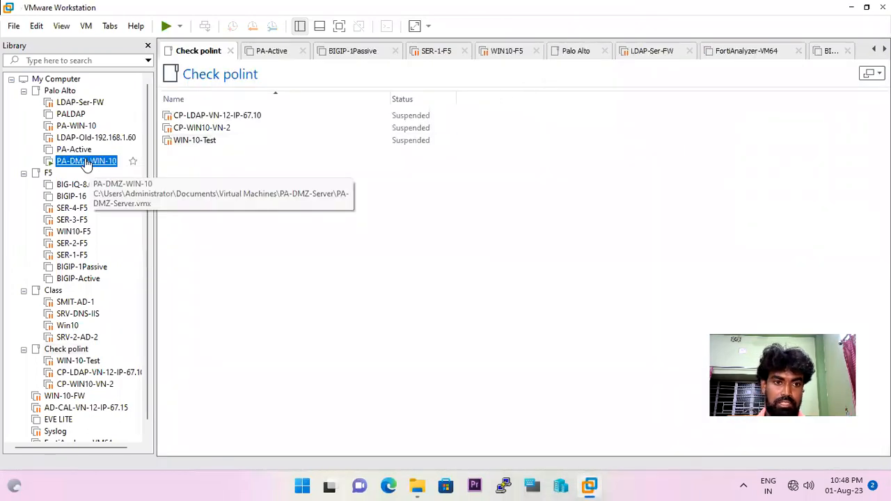
pyautogui.click(658, 79)
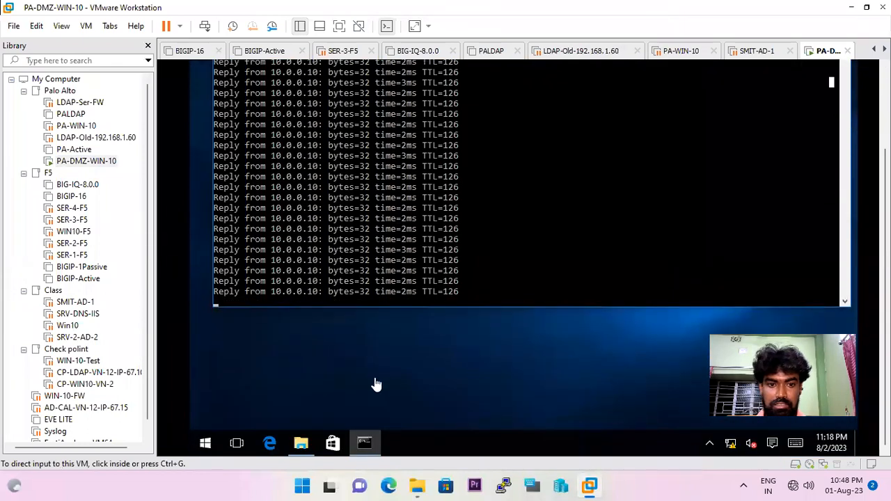
pyautogui.click(207, 444)
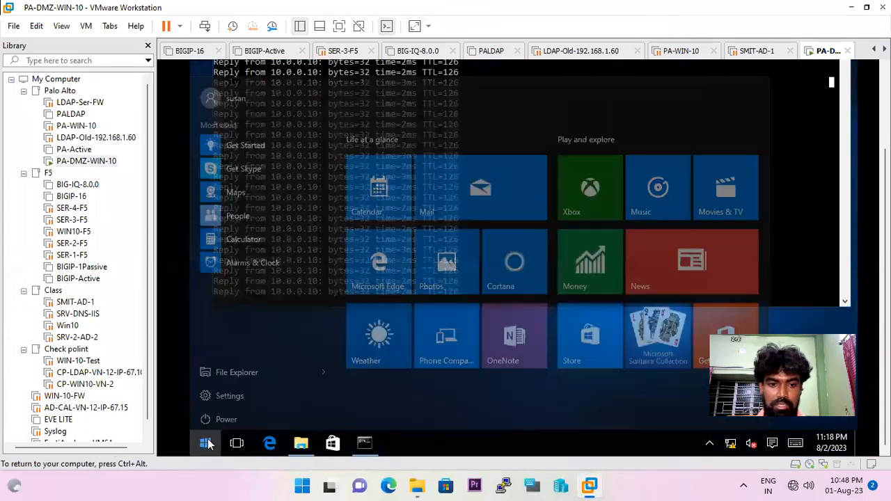
pyautogui.press('Escape')
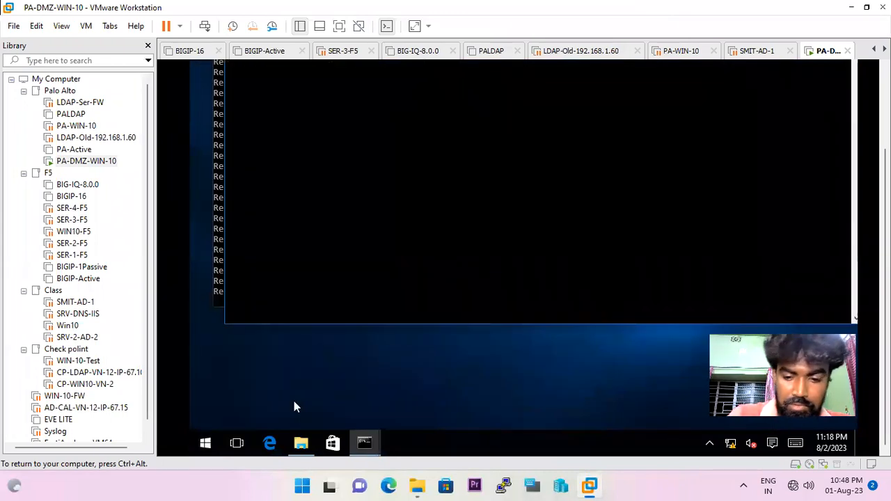
pyautogui.press('Return')
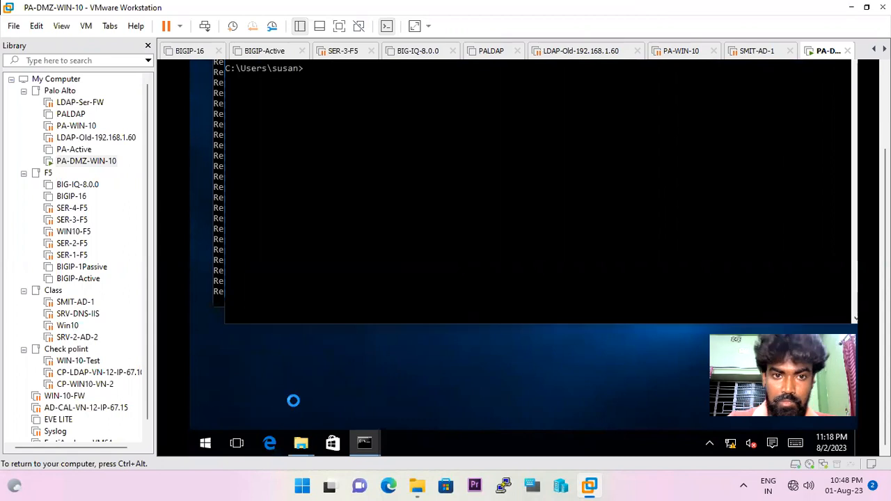
# Turn Windows Firewall off for both private and public networks on the guest.
pyautogui.click(356, 148)
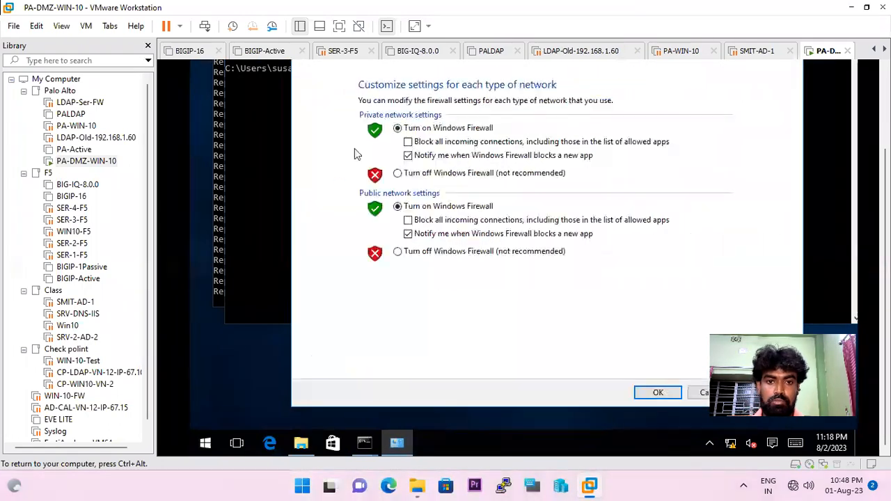
pyautogui.click(397, 251)
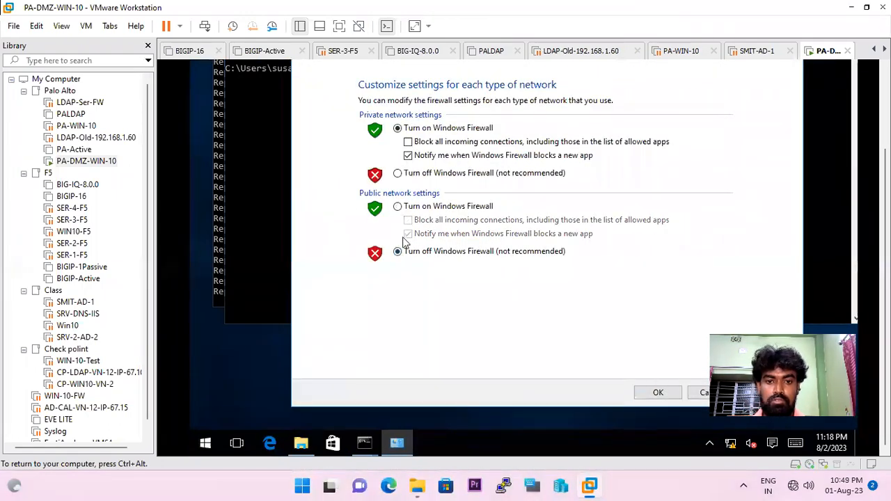
pyautogui.click(398, 173)
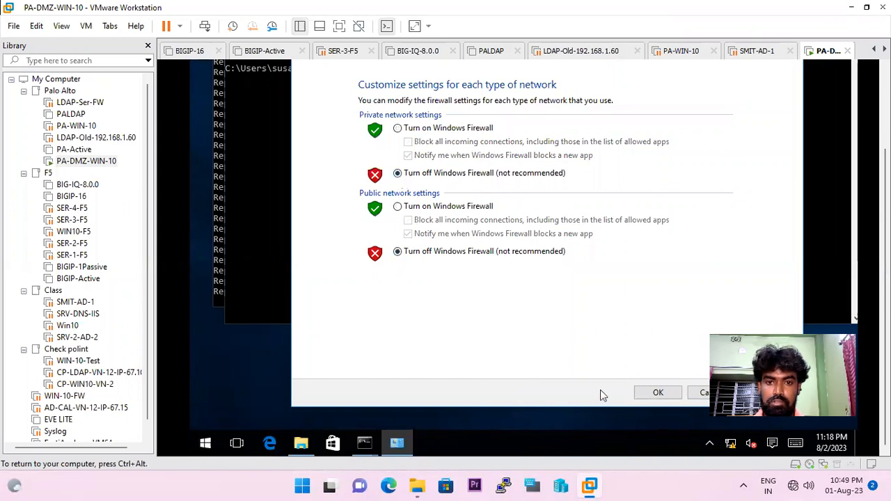
pyautogui.click(657, 392)
pyautogui.click(589, 485)
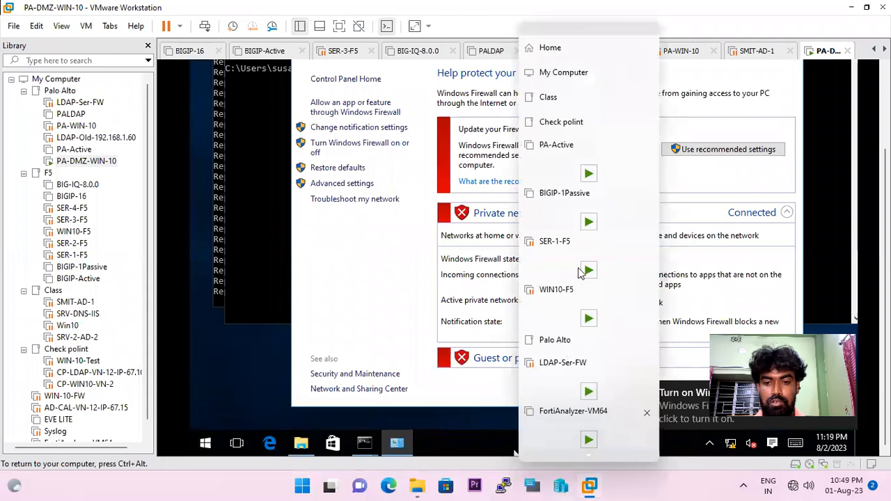
pyautogui.click(577, 10)
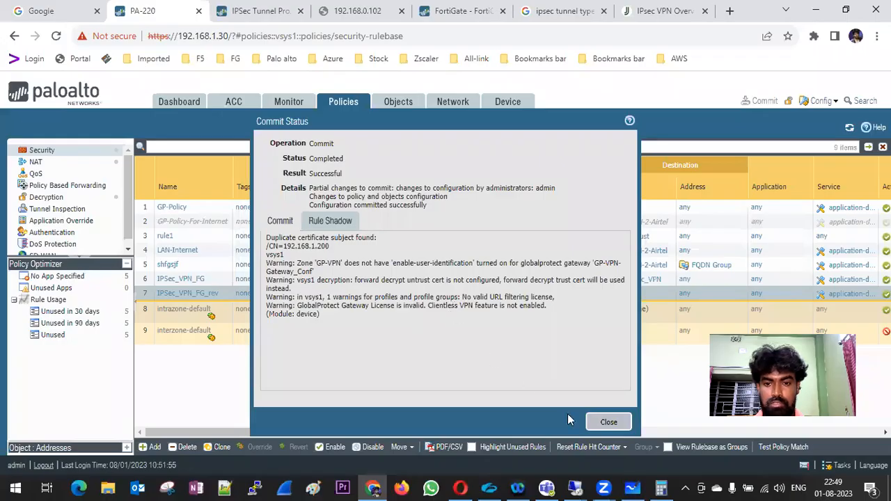
# Close the commit status report and bring up the 192.168.1.190 remote session.
pyautogui.click(588, 426)
pyautogui.moveTo(575, 487)
pyautogui.click(624, 413)
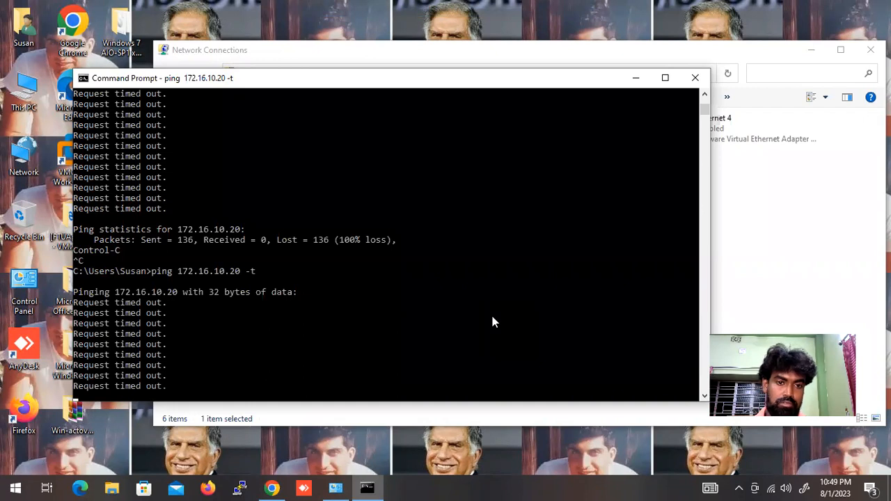
# Restart the continuous ping to 172.16.10.20, then reload the Security rulebase page.
pyautogui.click(421, 319)
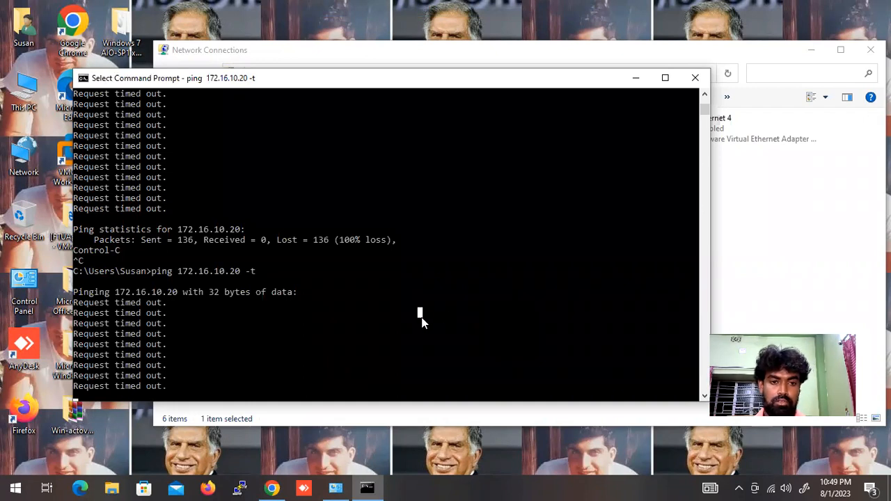
pyautogui.press('Escape')
pyautogui.click(422, 322)
pyautogui.press('Escape')
pyautogui.hotkey('ctrl', 'c')
pyautogui.press('Up')
pyautogui.press('Return')
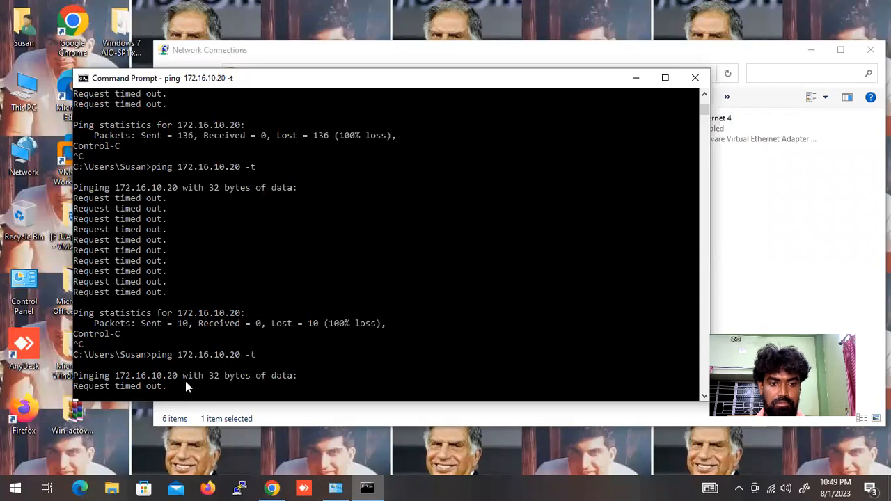
pyautogui.click(576, 9)
pyautogui.click(46, 151)
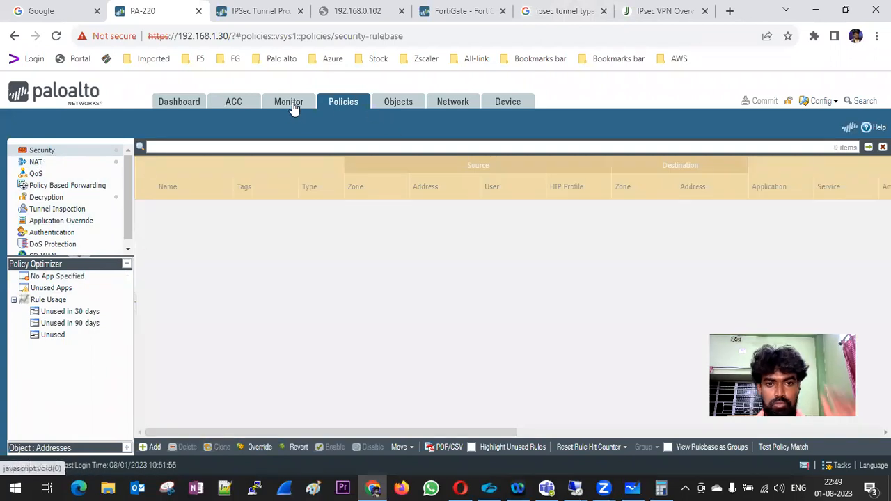
pyautogui.click(289, 104)
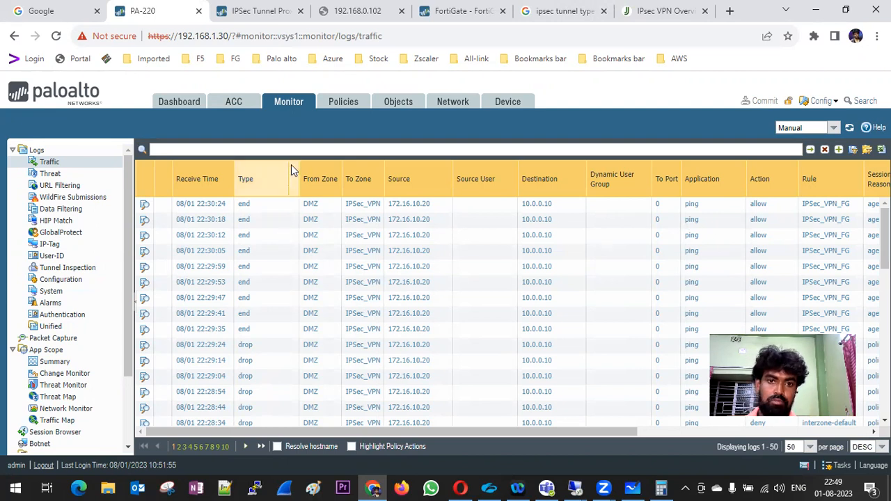
pyautogui.click(335, 106)
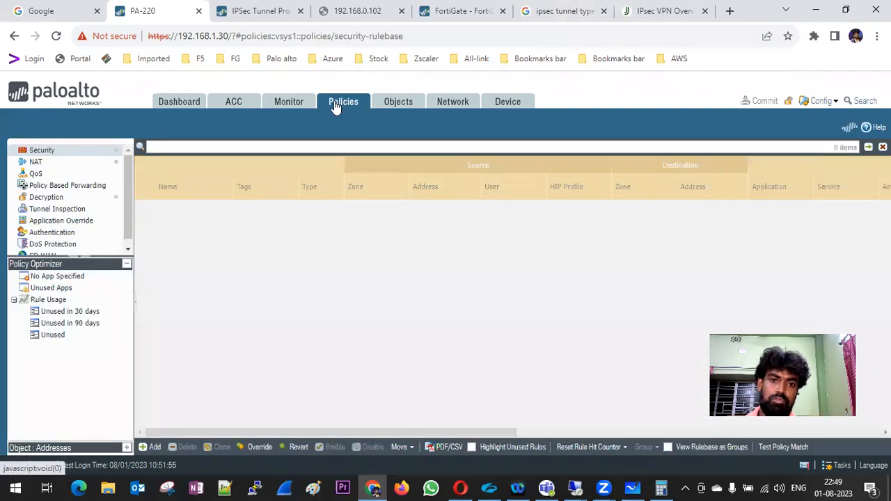
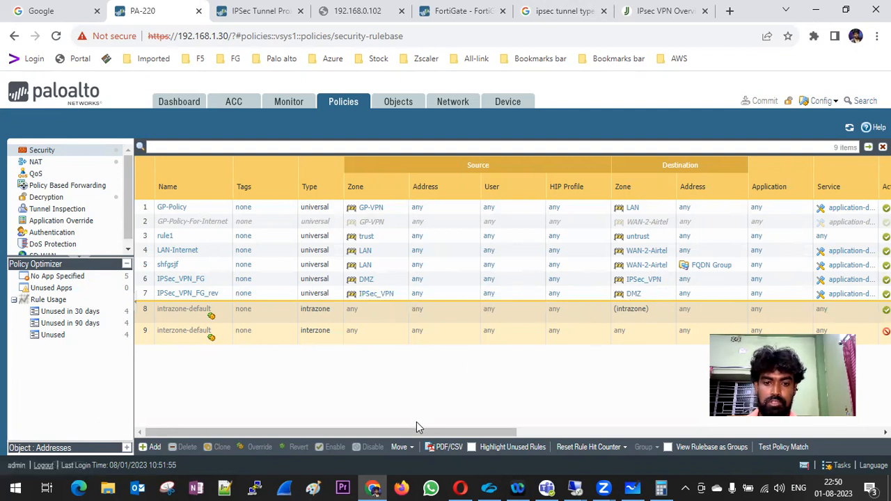
# Check the Security rulebase hit counts, confirming 50 hits on IPSec_VPN_FG, then return to the FortiGate.
pyautogui.hscroll(5, 416, 423)
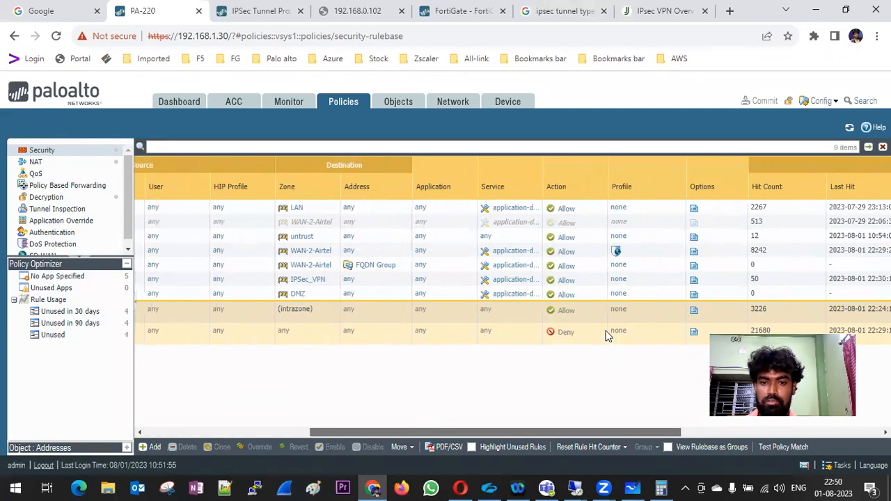
pyautogui.moveTo(599, 430); pyautogui.dragTo(432, 427)
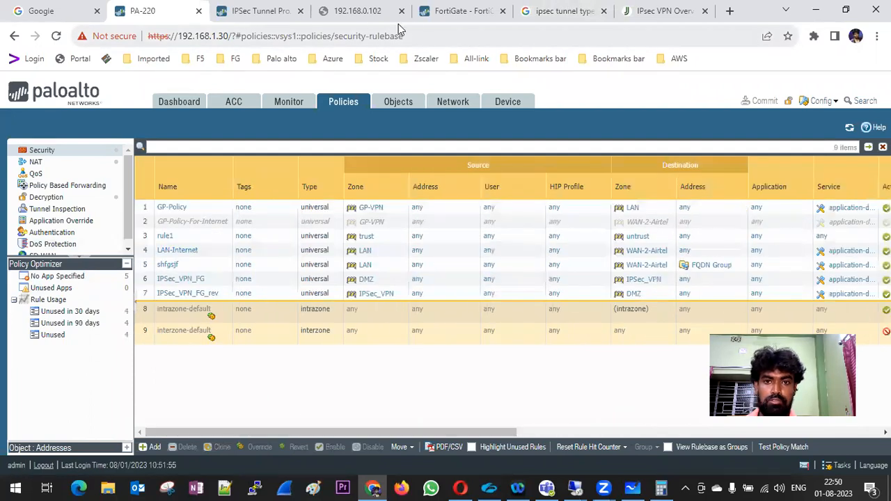
pyautogui.click(436, 16)
# Refresh the FG-PA tunnel counters to 6.00 kB in and 3.00 kB out, and open the IPv4 policy list.
pyautogui.click(107, 330)
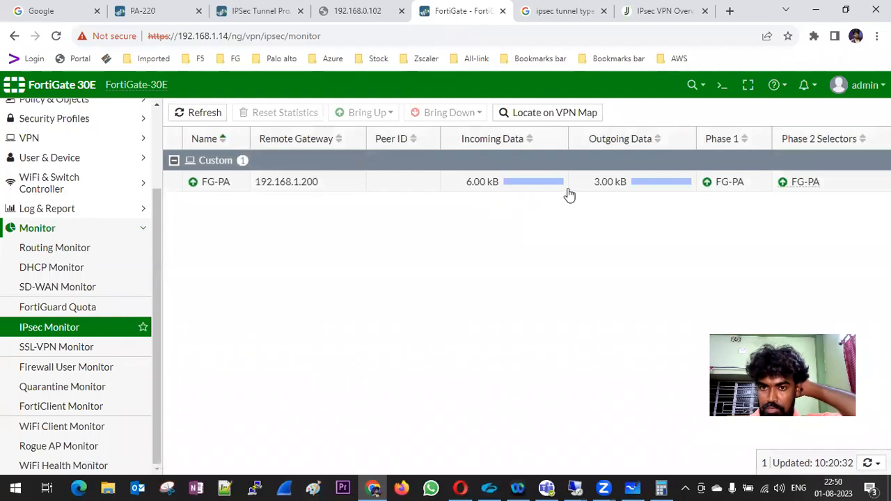
pyautogui.click(86, 233)
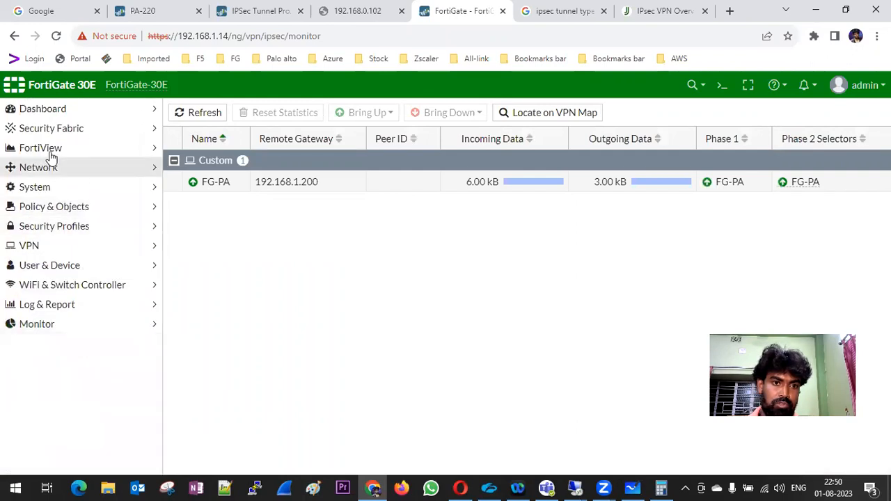
pyautogui.click(56, 206)
pyautogui.click(60, 226)
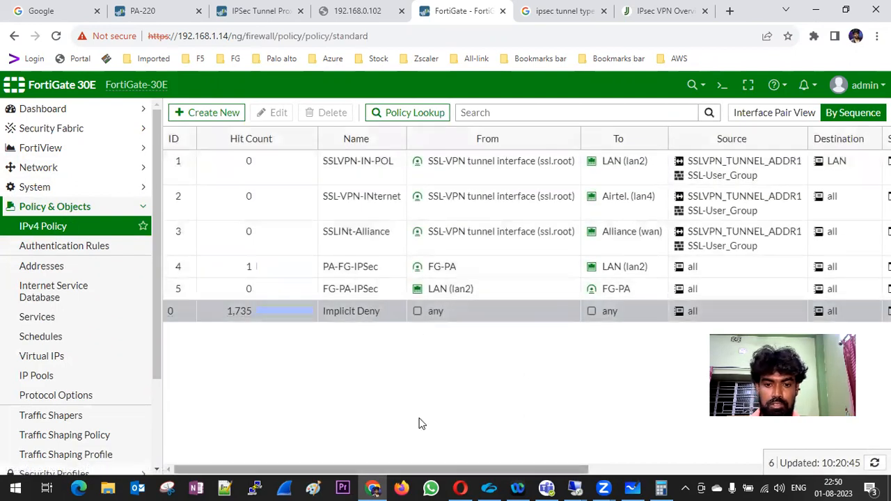
# Inspect the IPv4 policies' interfaces and the PA-FG-IPSec policy's hit count.
pyautogui.hscroll(1, 419, 423)
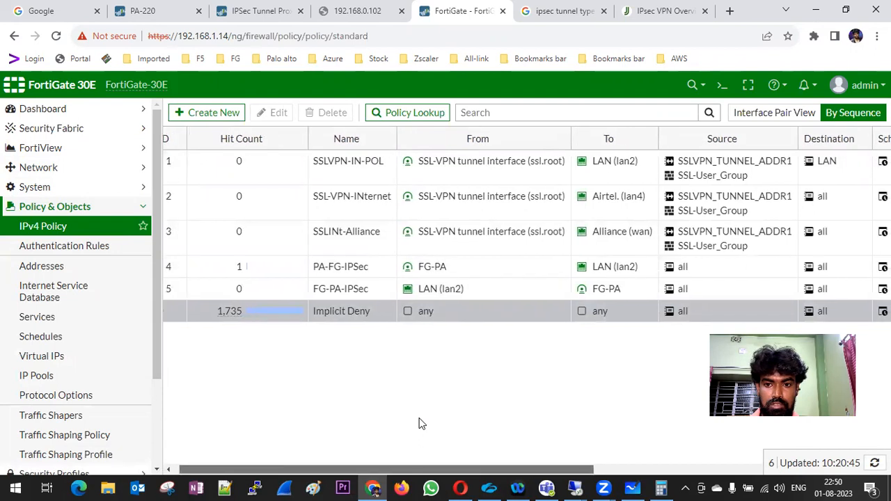
pyautogui.hscroll(10, 420, 423)
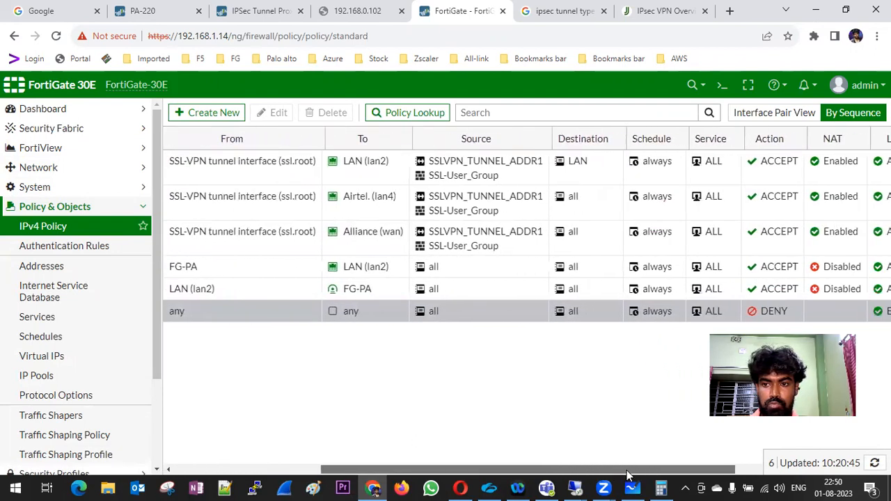
pyautogui.moveTo(694, 478); pyautogui.dragTo(465, 459)
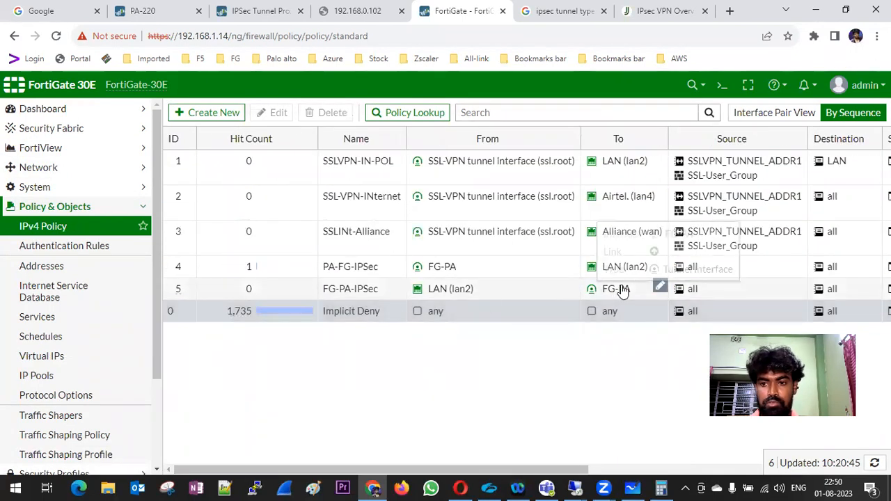
pyautogui.moveTo(620, 293)
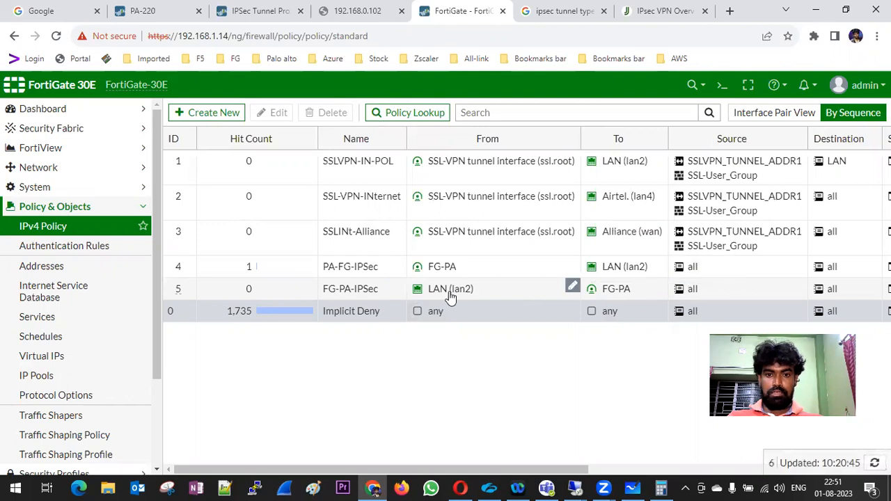
pyautogui.moveTo(446, 295)
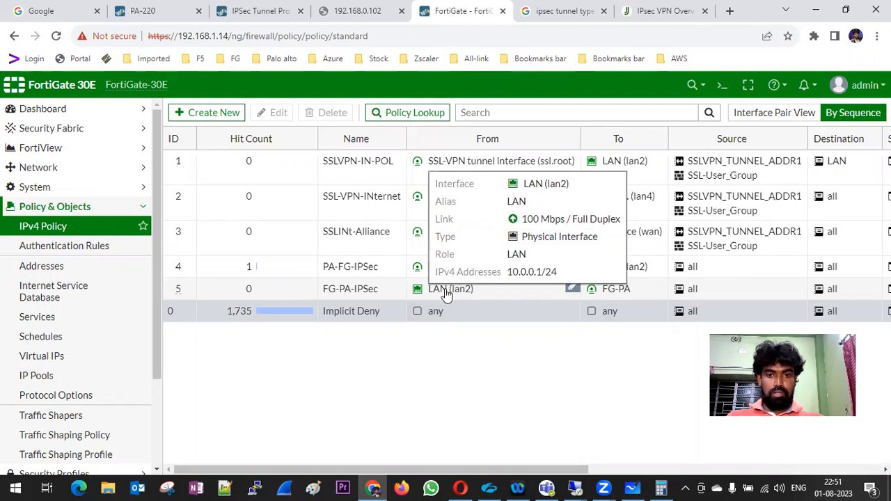
pyautogui.moveTo(574, 487)
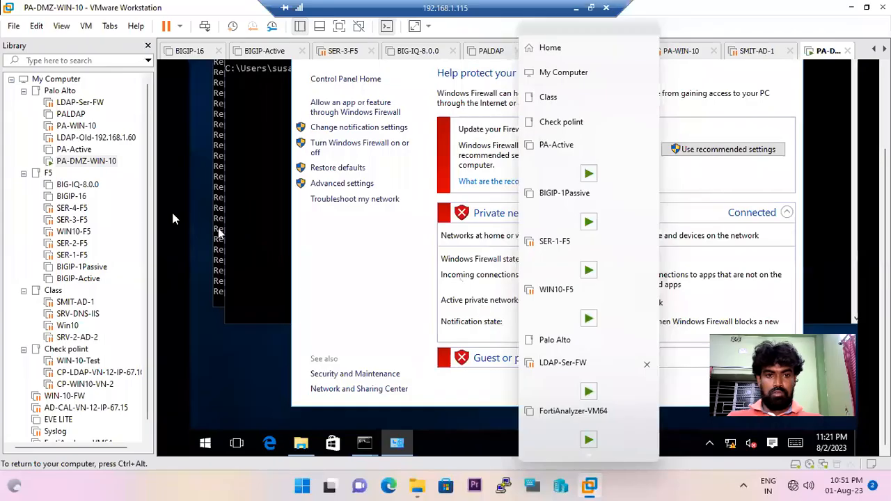
# Run ipconfig on the DMZ VM to confirm 172.16.10.20 with gateway 172.16.10.1, then minimise the session.
pyautogui.click(237, 211)
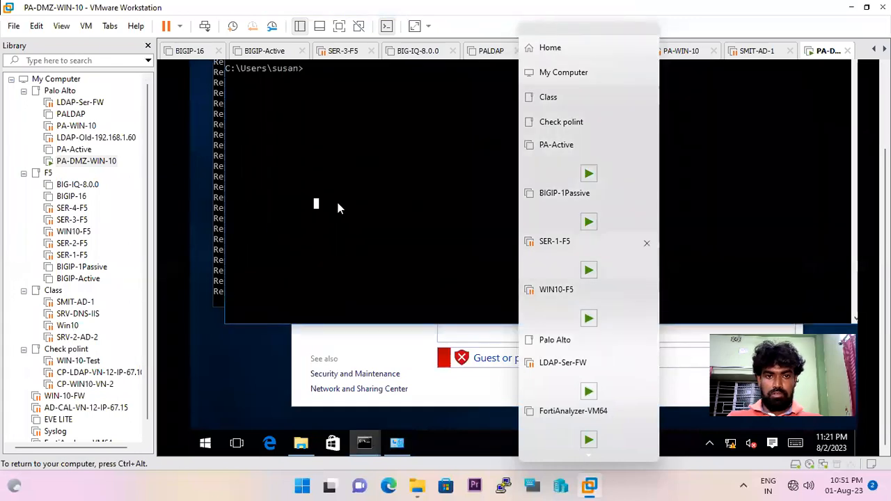
pyautogui.write('ipconfig')
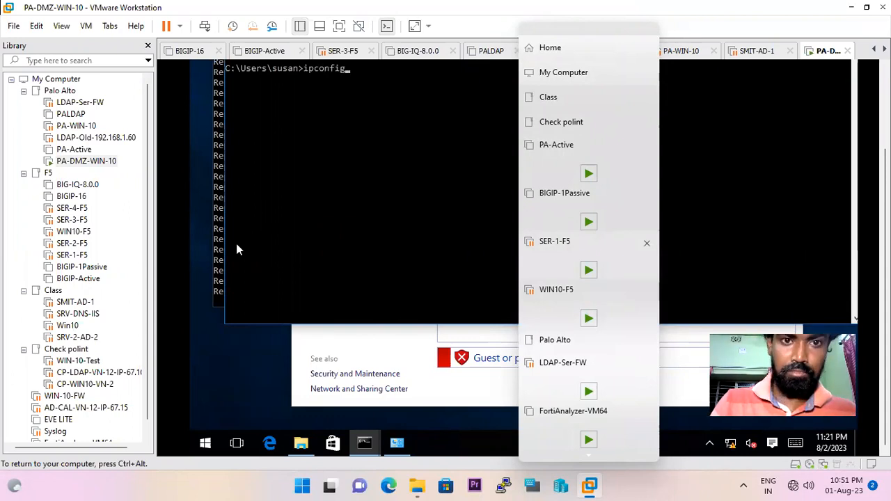
pyautogui.press('Return')
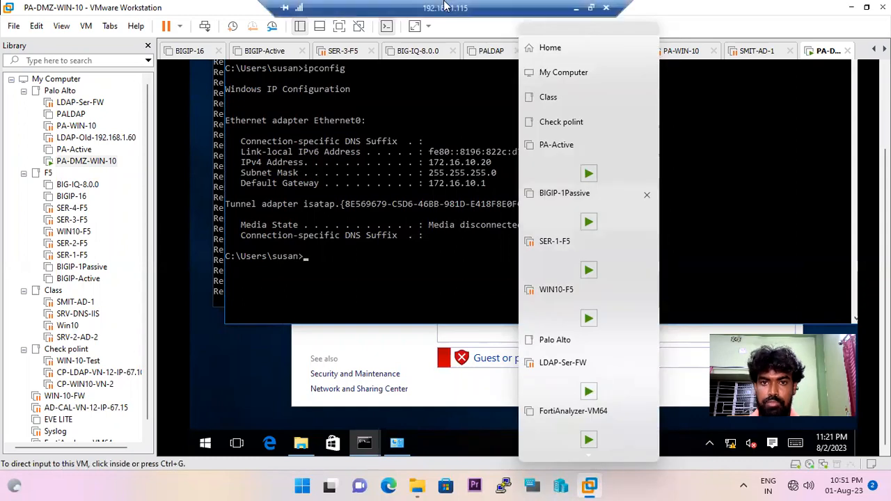
pyautogui.click(587, 7)
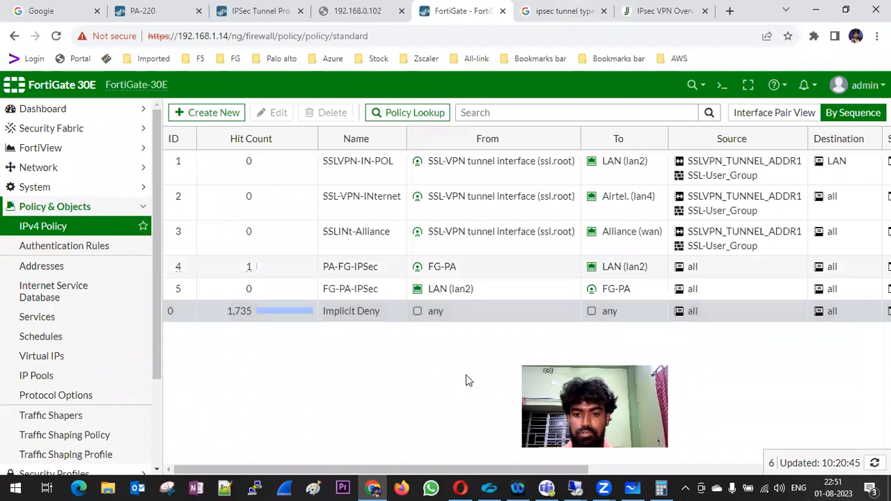
# On the 192.168.1.190 session, stop the failing ping (28 lost) and rerun ping -t to 172.16.10.20.
pyautogui.moveTo(582, 487)
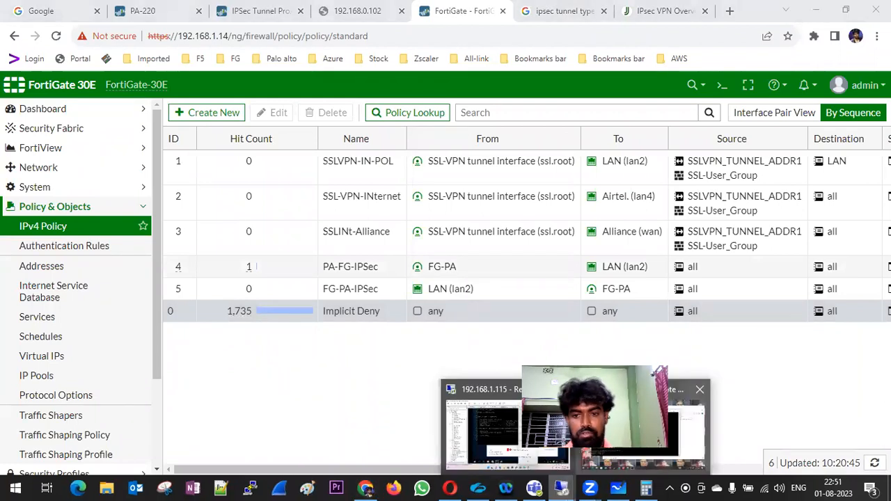
pyautogui.click(637, 424)
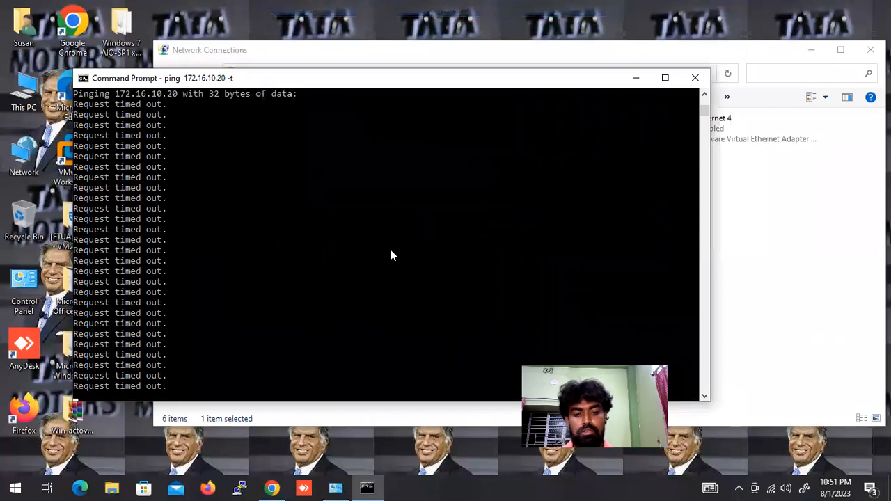
pyautogui.hotkey('ctrl', 'c')
pyautogui.press('Up')
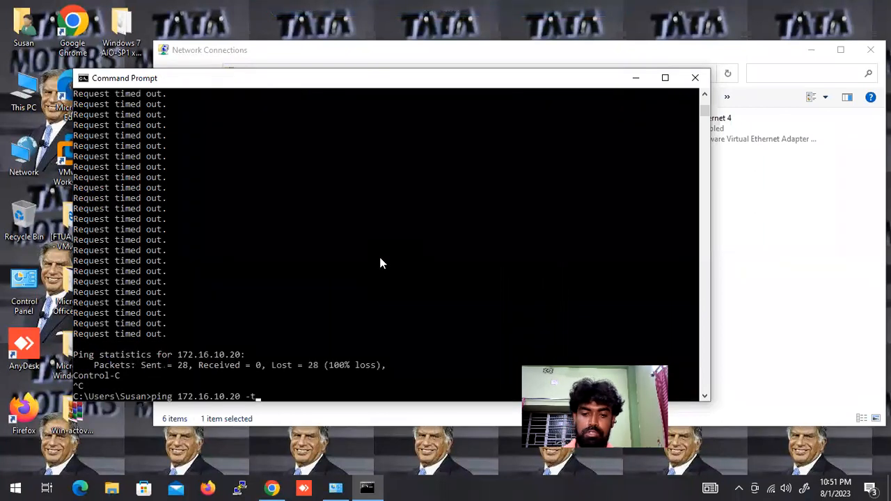
pyautogui.press('Return')
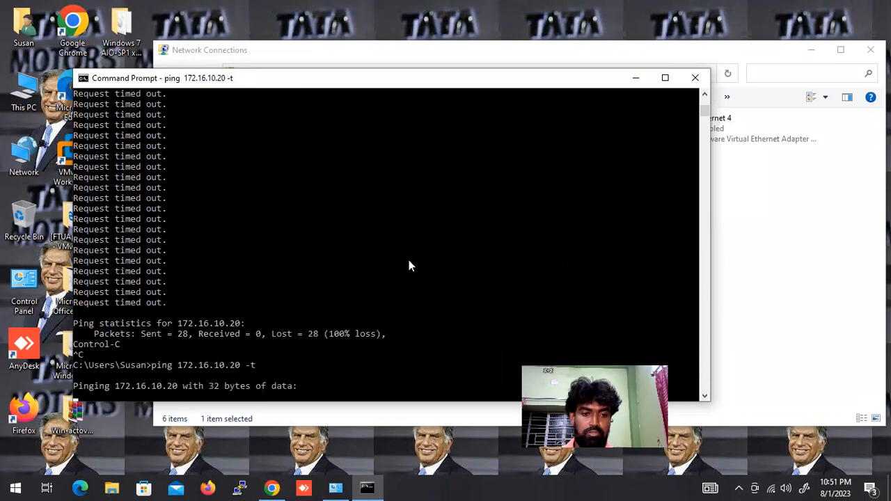
pyautogui.moveTo(666, 2)
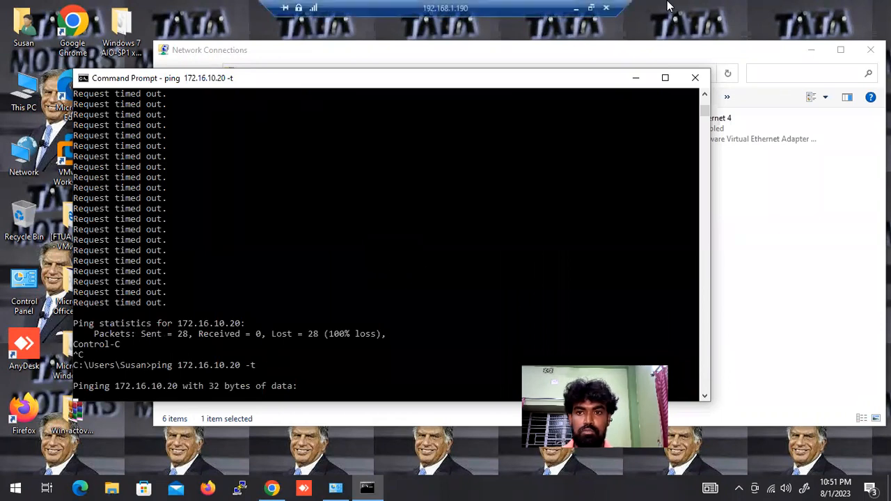
pyautogui.click(574, 7)
# Filter the PA-220 traffic logs to destination 172.16.10.20, then view the IPSec Tunnels list.
pyautogui.click(153, 10)
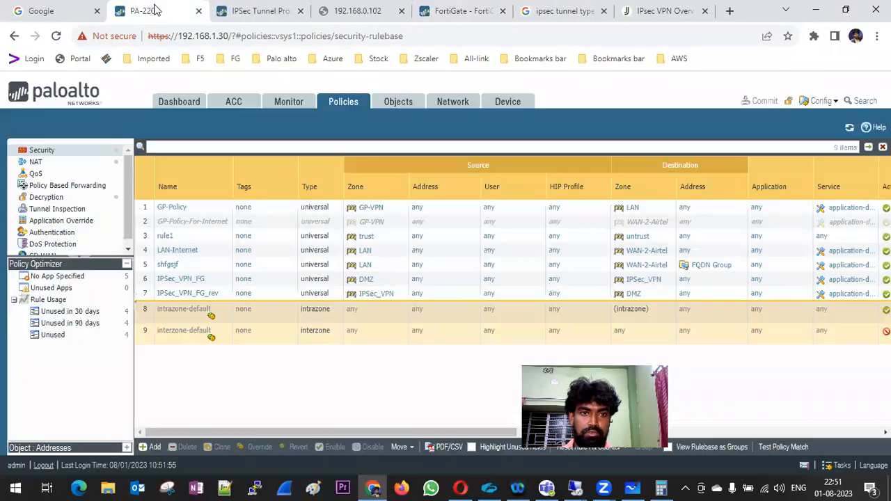
pyautogui.click(293, 105)
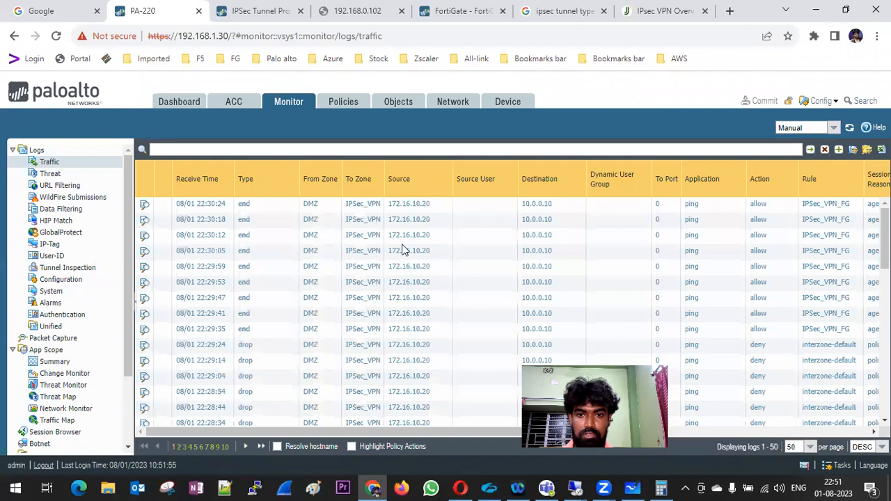
pyautogui.click(411, 204)
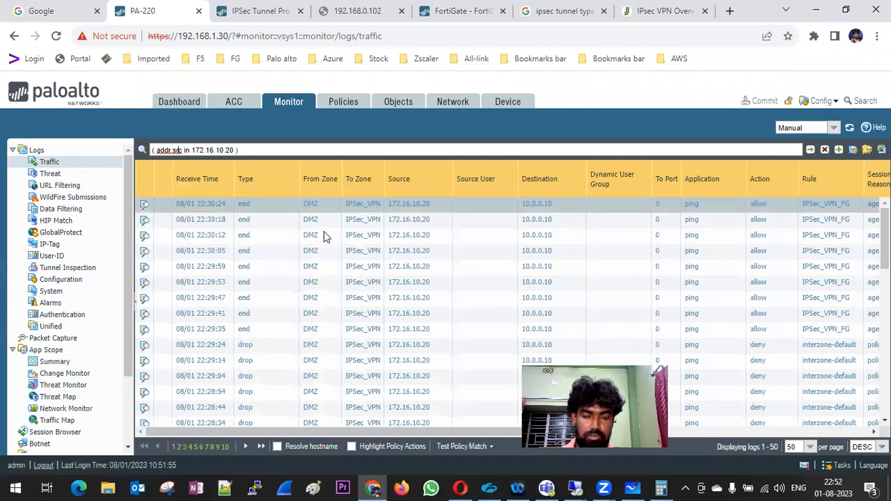
pyautogui.press('BackSpace')
pyautogui.press('BackSpace')
pyautogui.press('BackSpace')
pyautogui.write('dst')
pyautogui.press('Return')
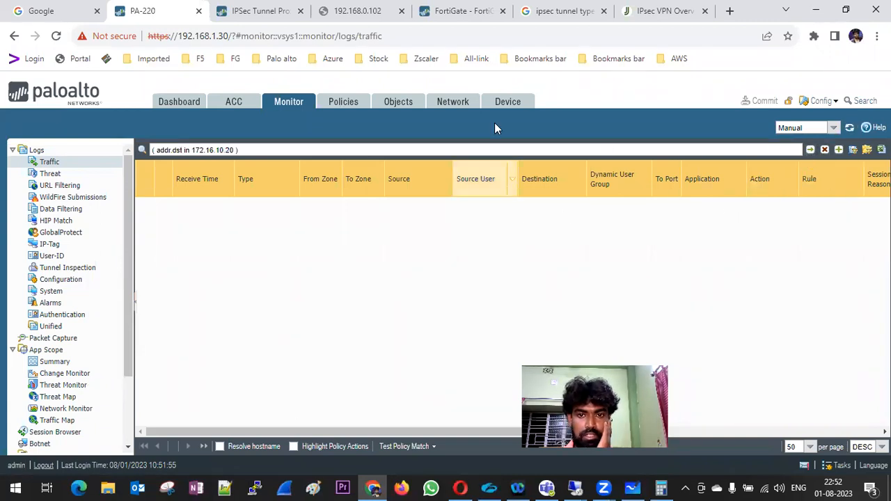
pyautogui.click(454, 101)
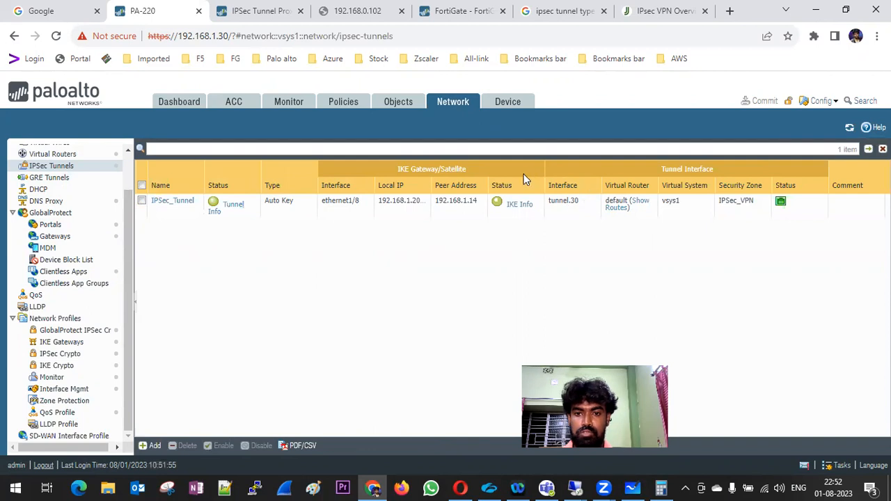
pyautogui.click(233, 205)
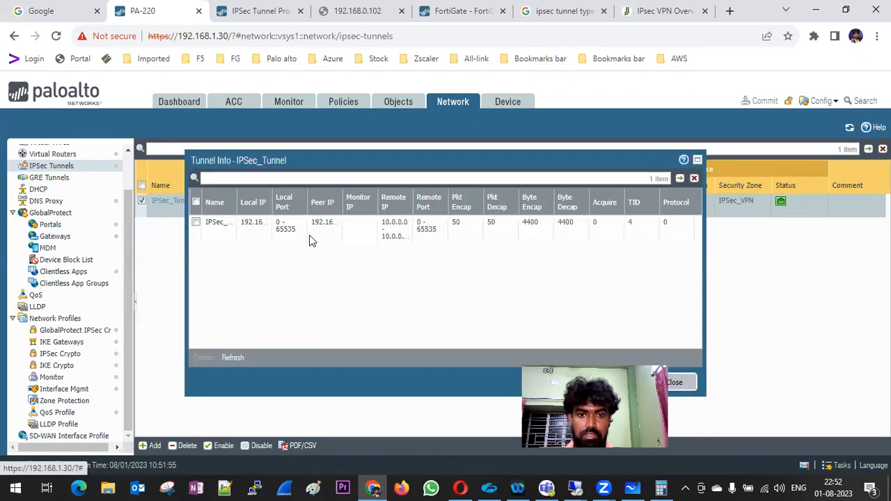
pyautogui.moveTo(339, 211); pyautogui.dragTo(357, 216)
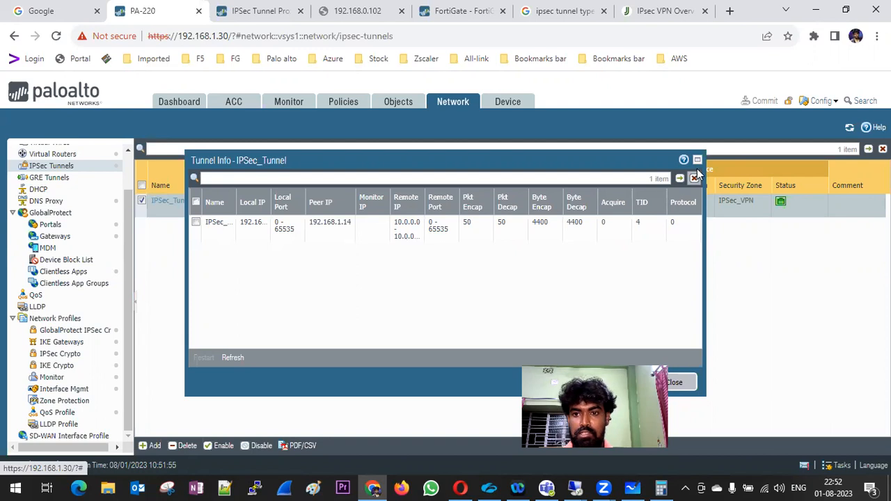
pyautogui.click(695, 203)
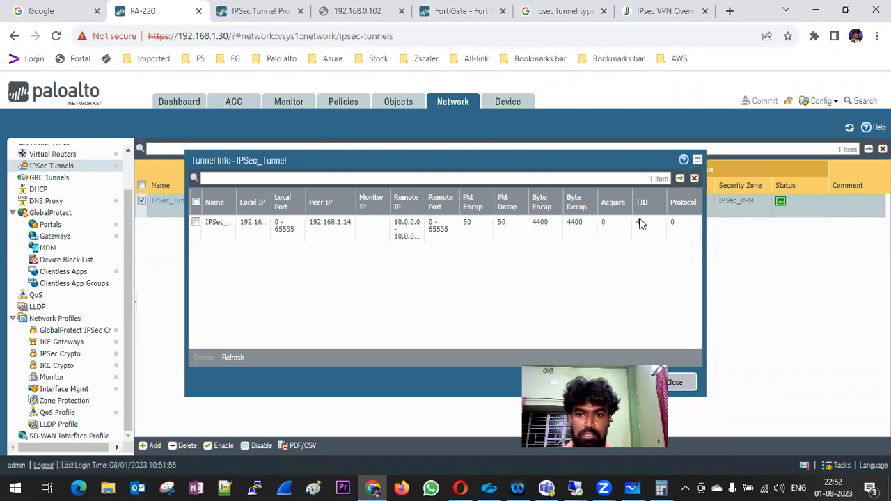
pyautogui.click(685, 383)
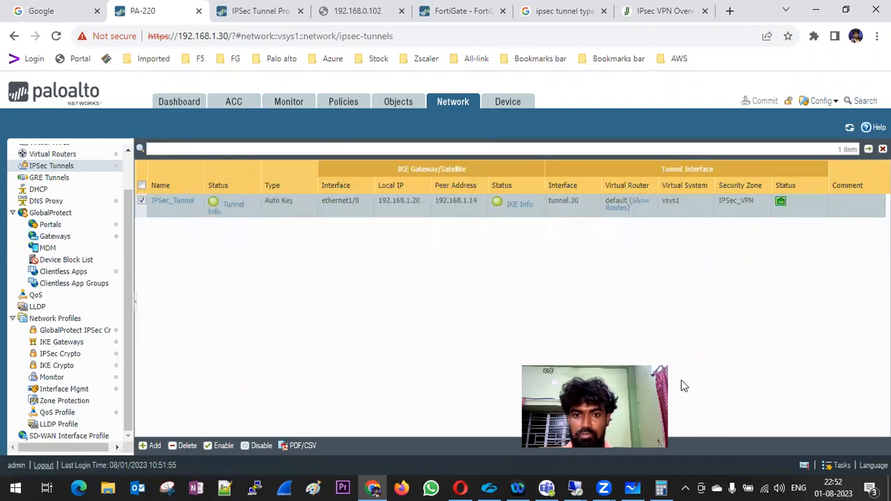
pyautogui.click(510, 204)
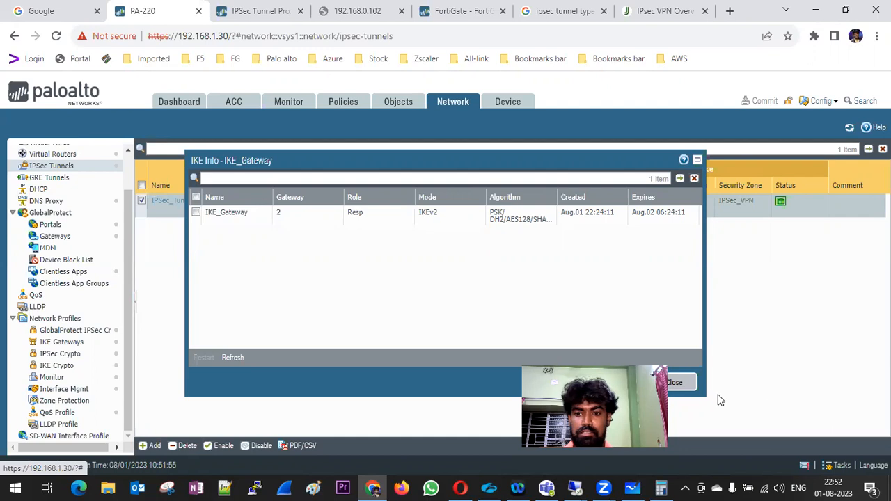
pyautogui.click(688, 385)
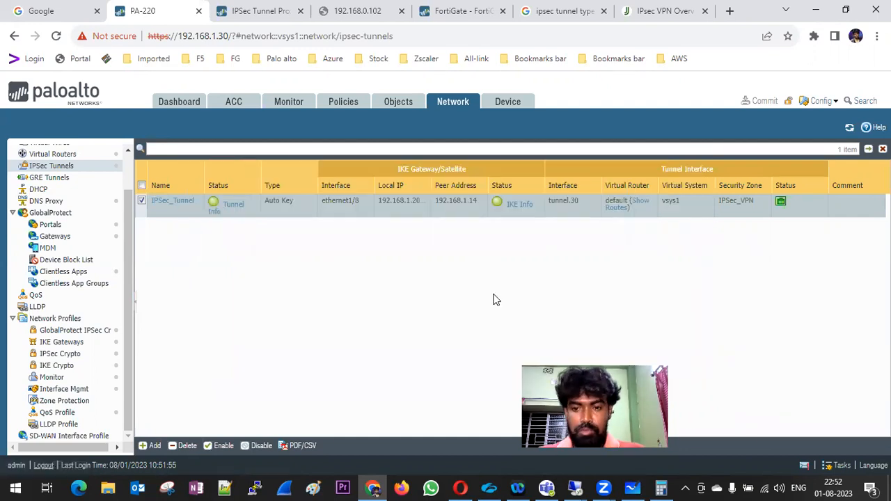